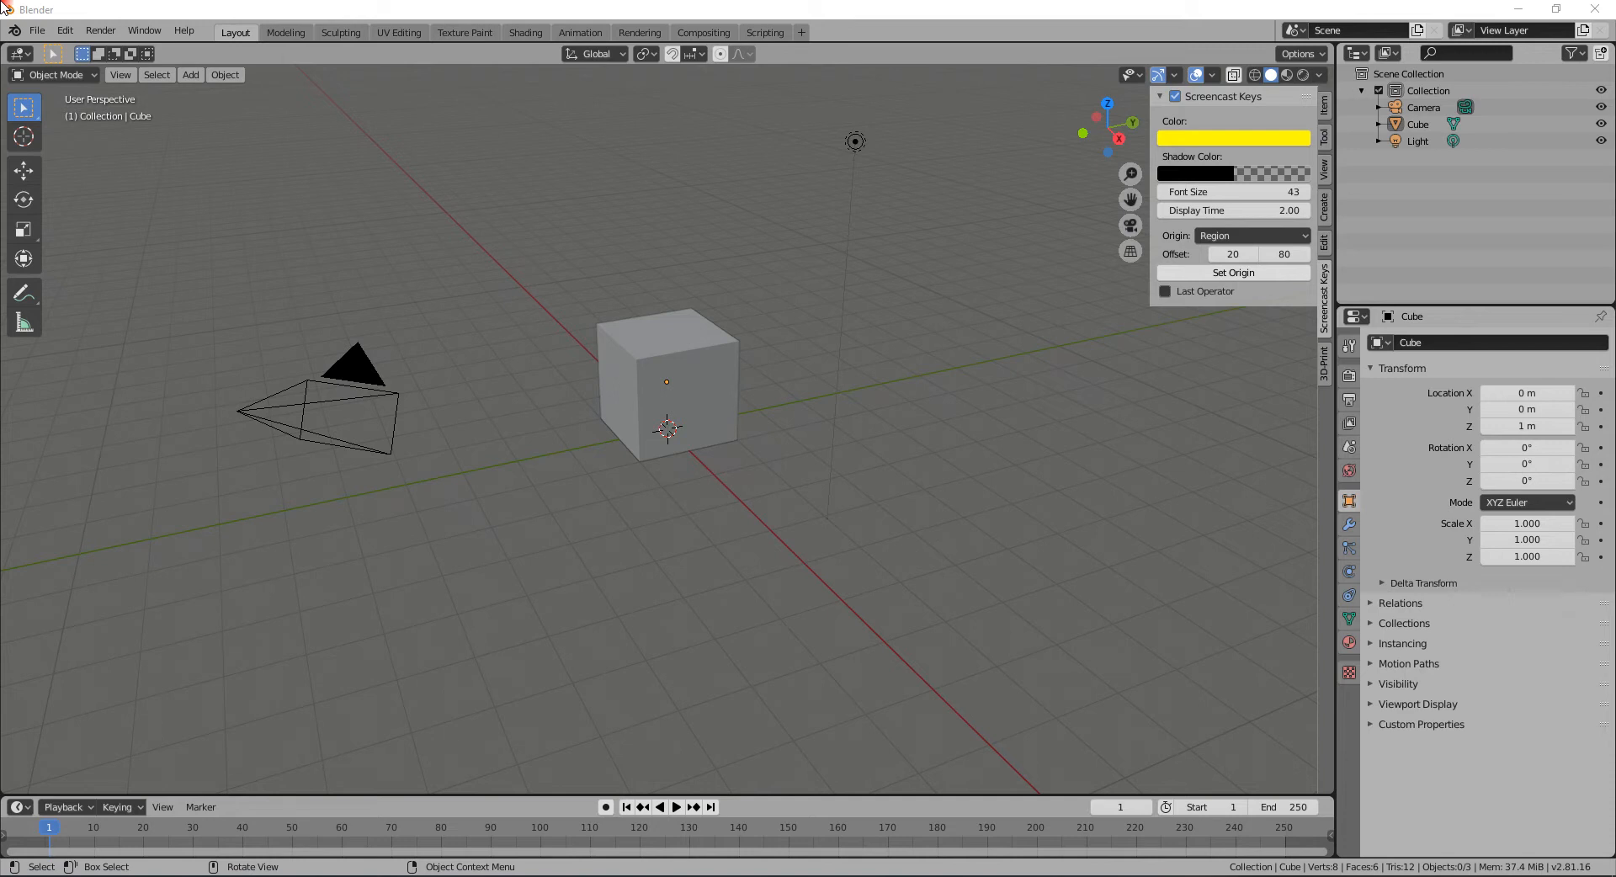
- Select the default cube and switch the sidebar to its Item transform properties
click(725, 363)
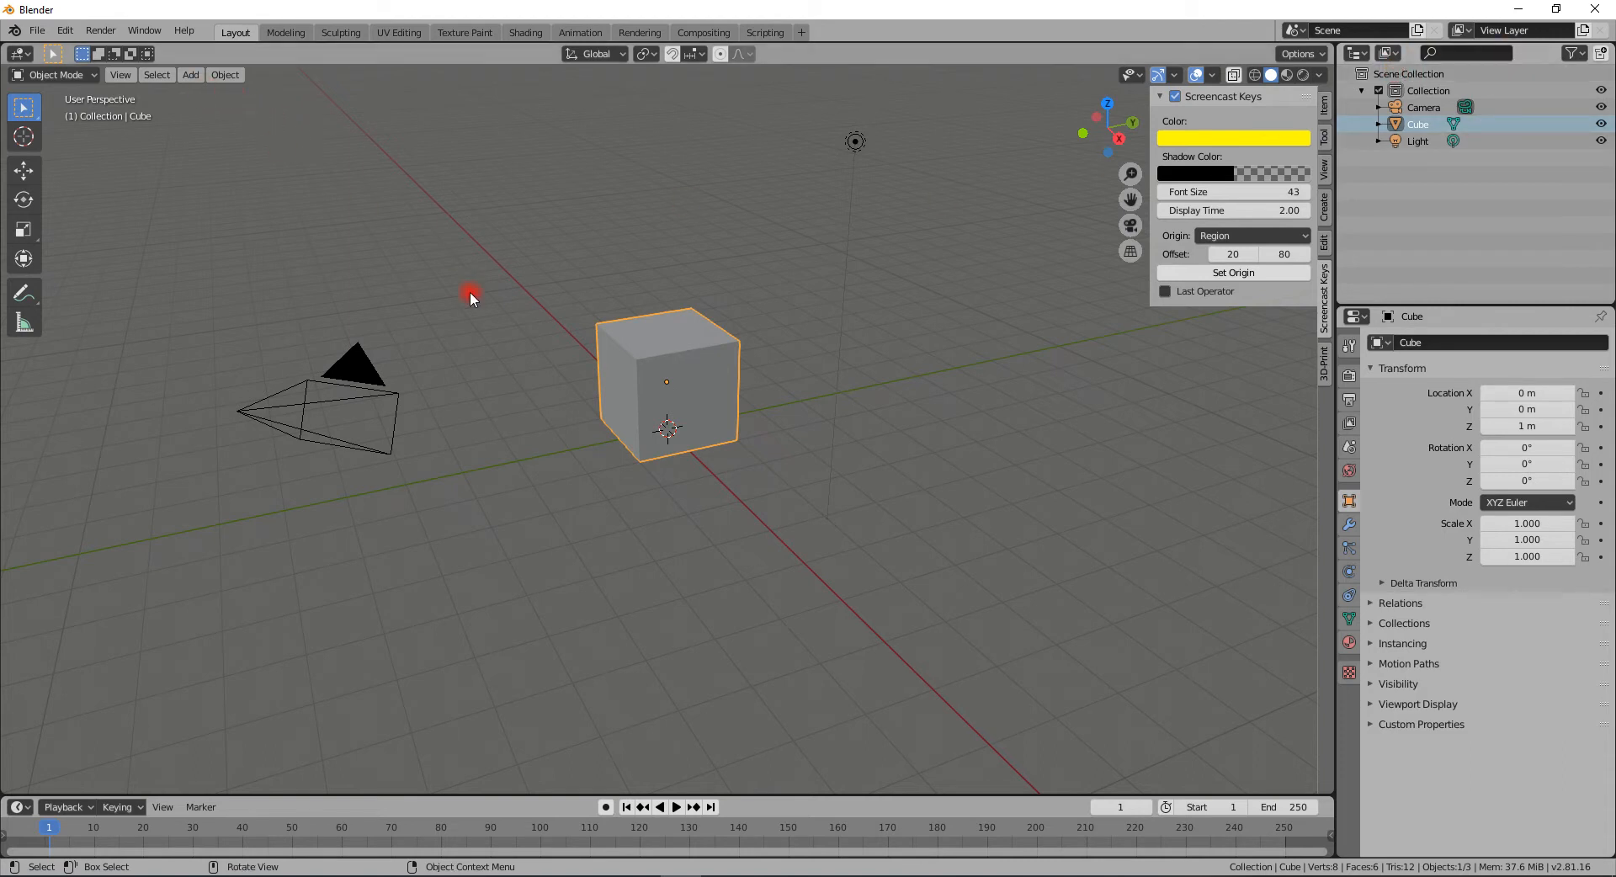
click(190, 74)
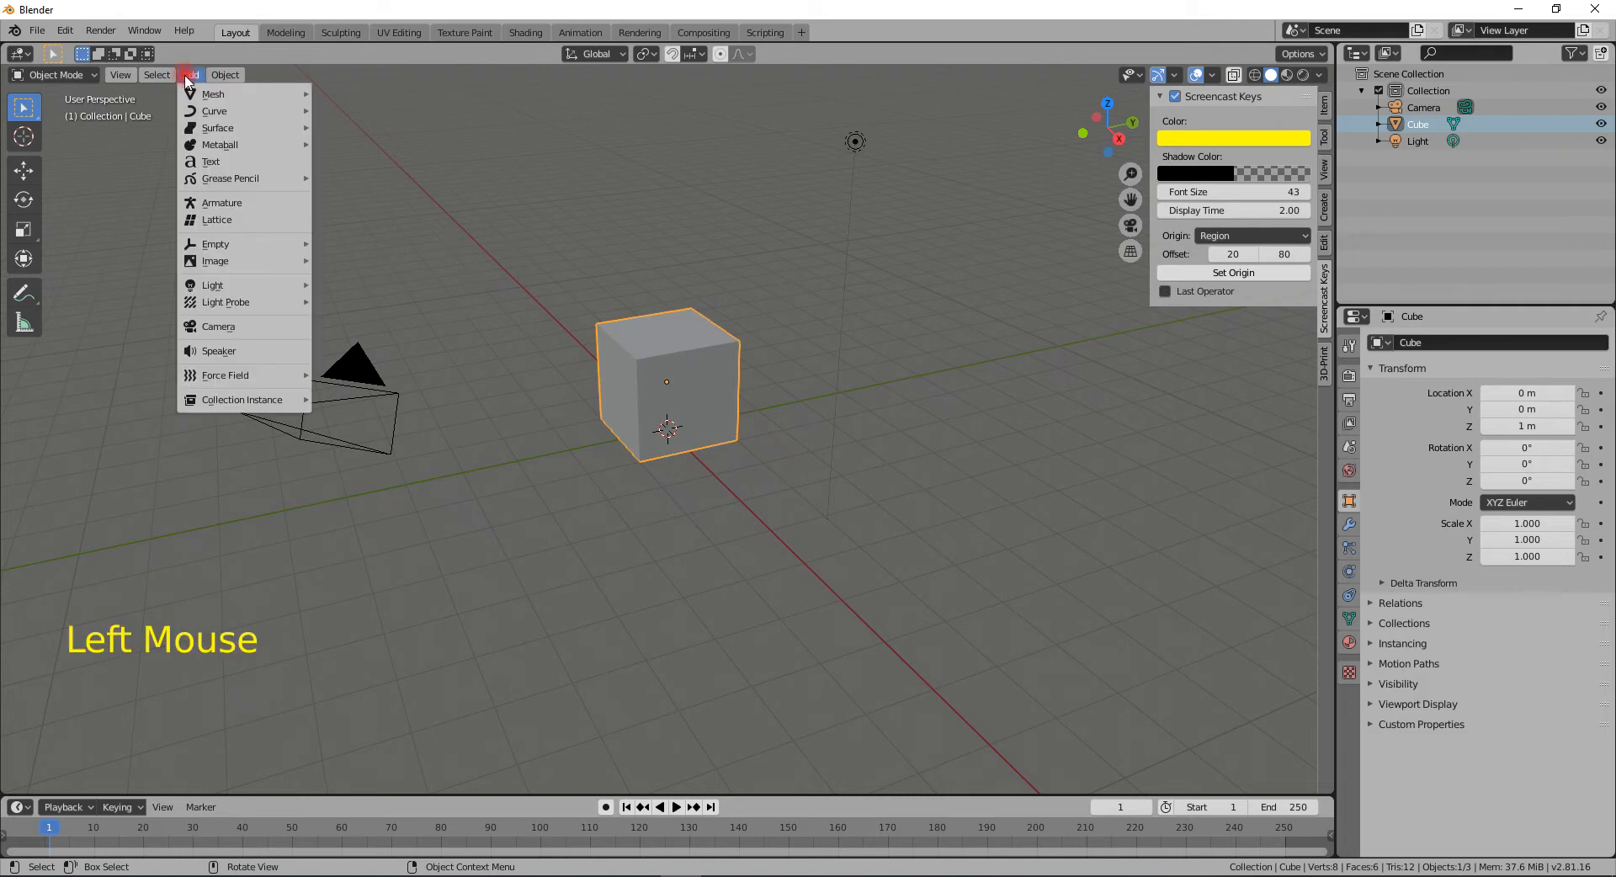
mouse_move(211, 94)
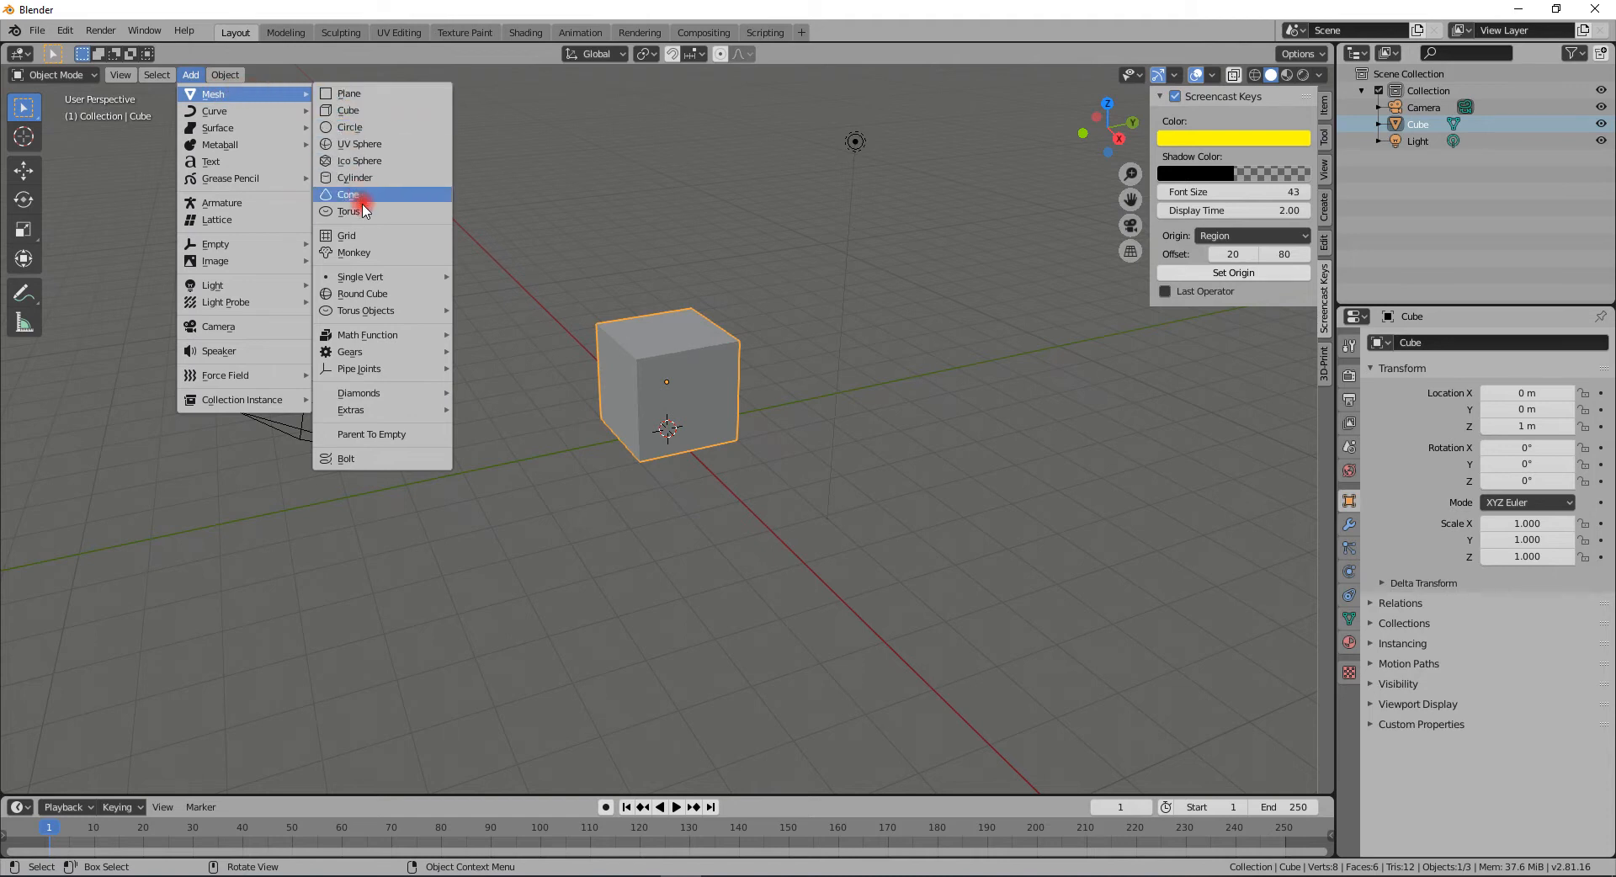
mouse_move(252, 131)
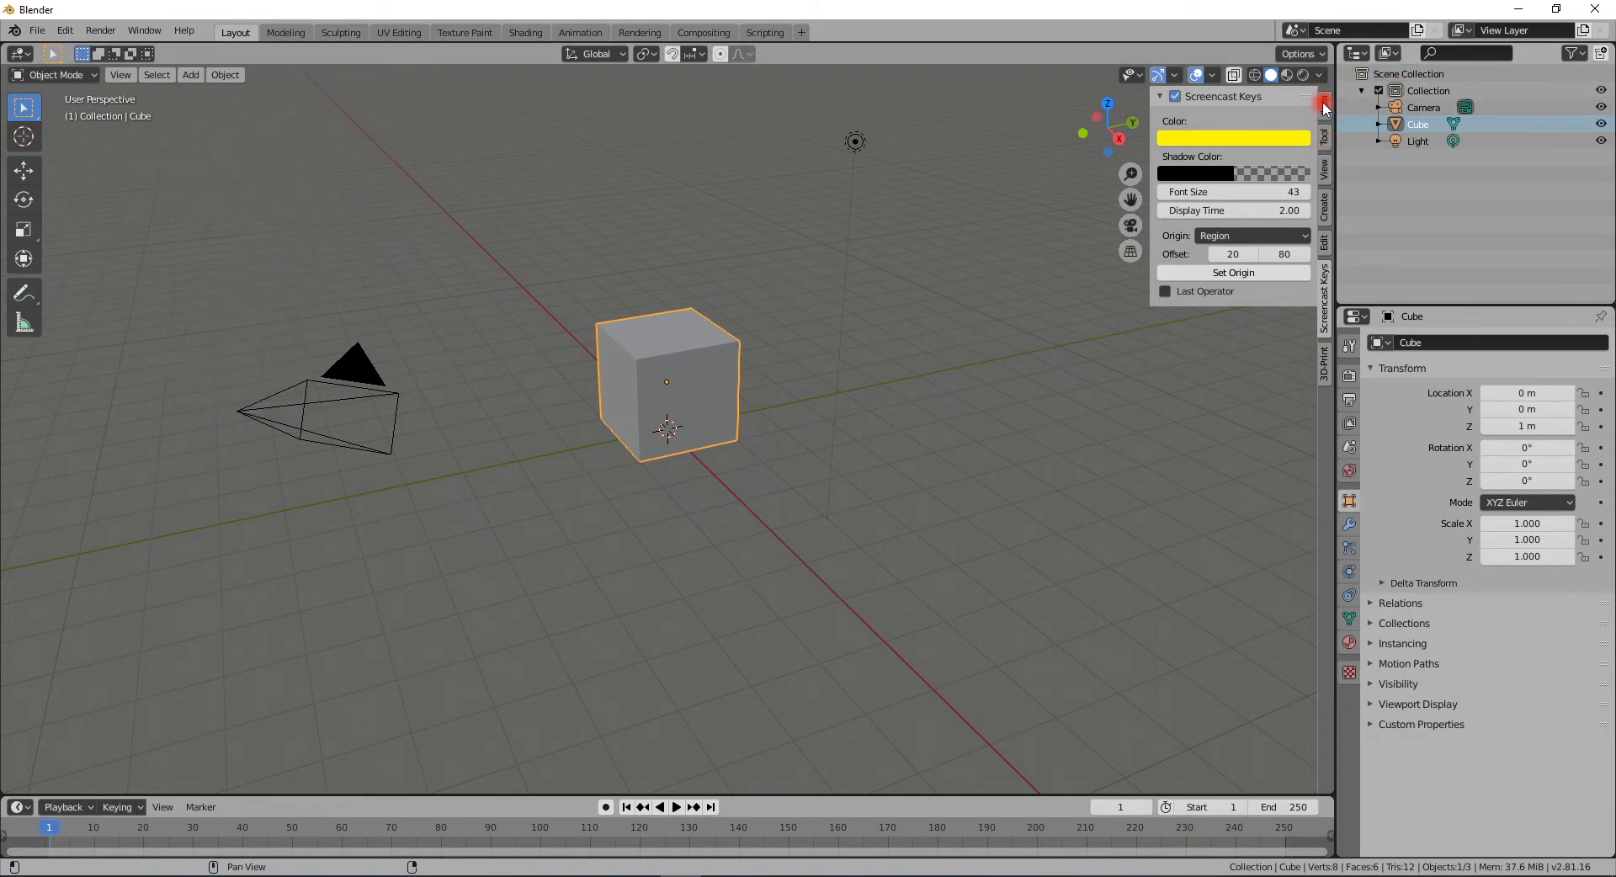
click(1323, 106)
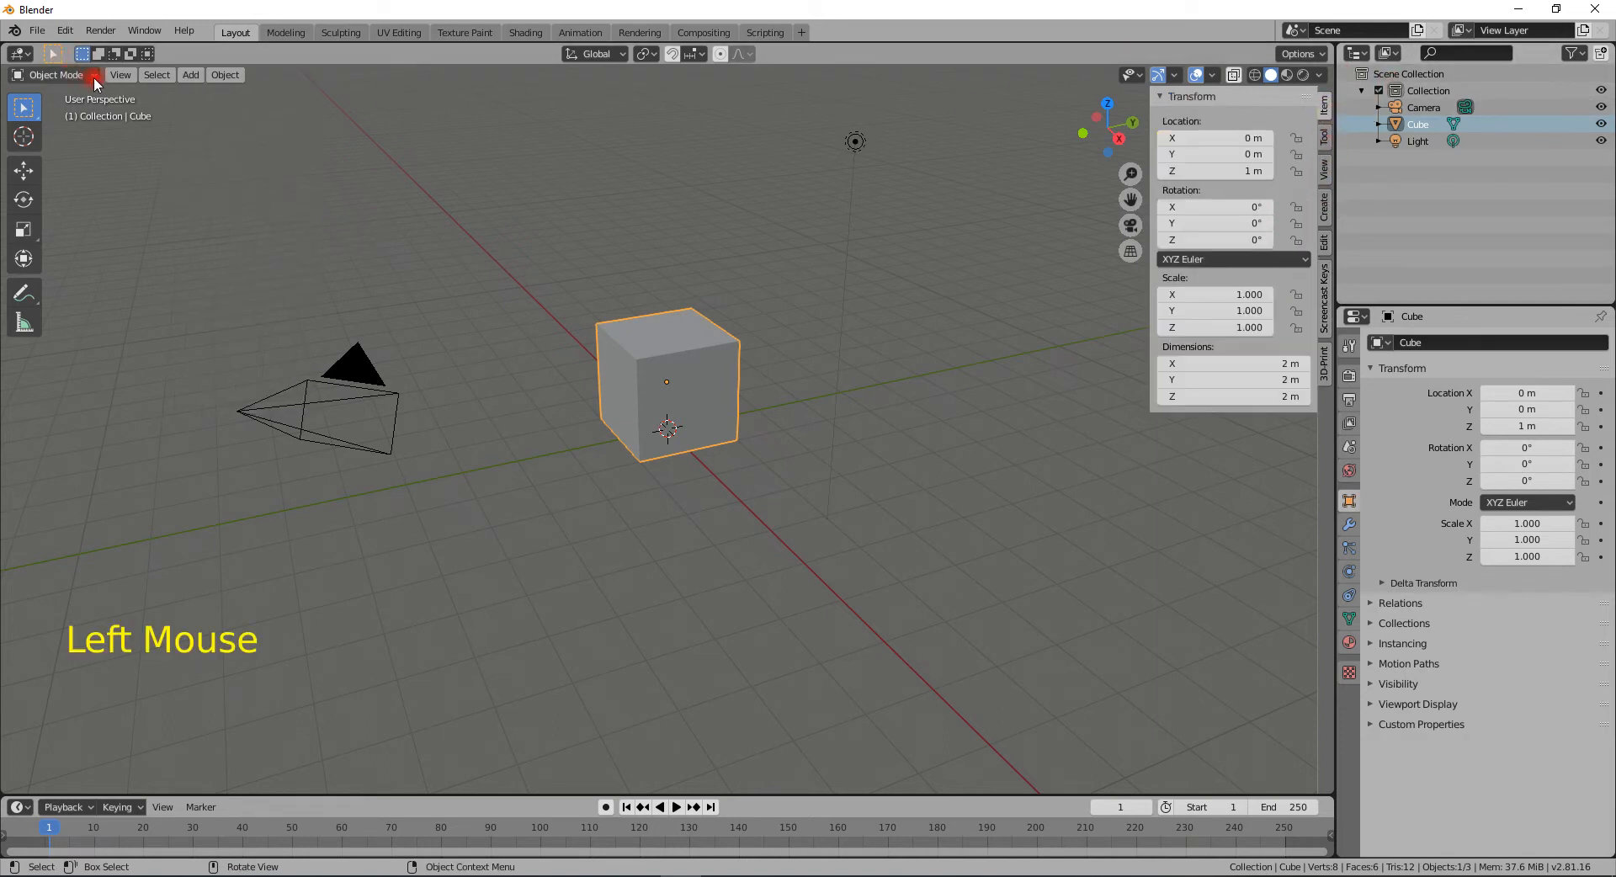
- Delete the default cube from the scene
click(190, 76)
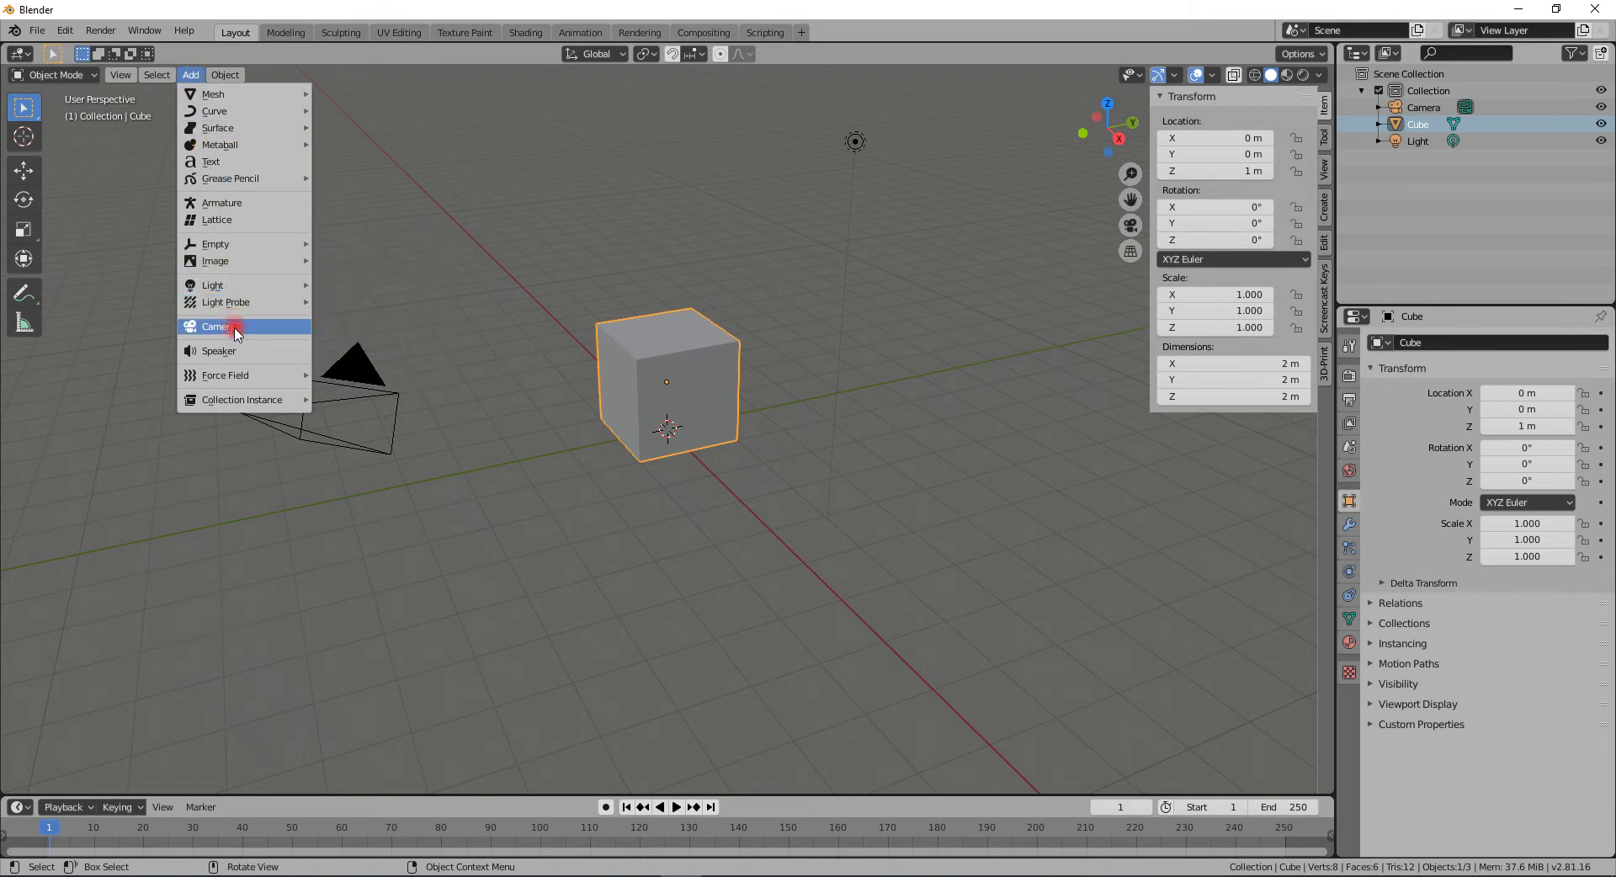
mouse_move(242, 380)
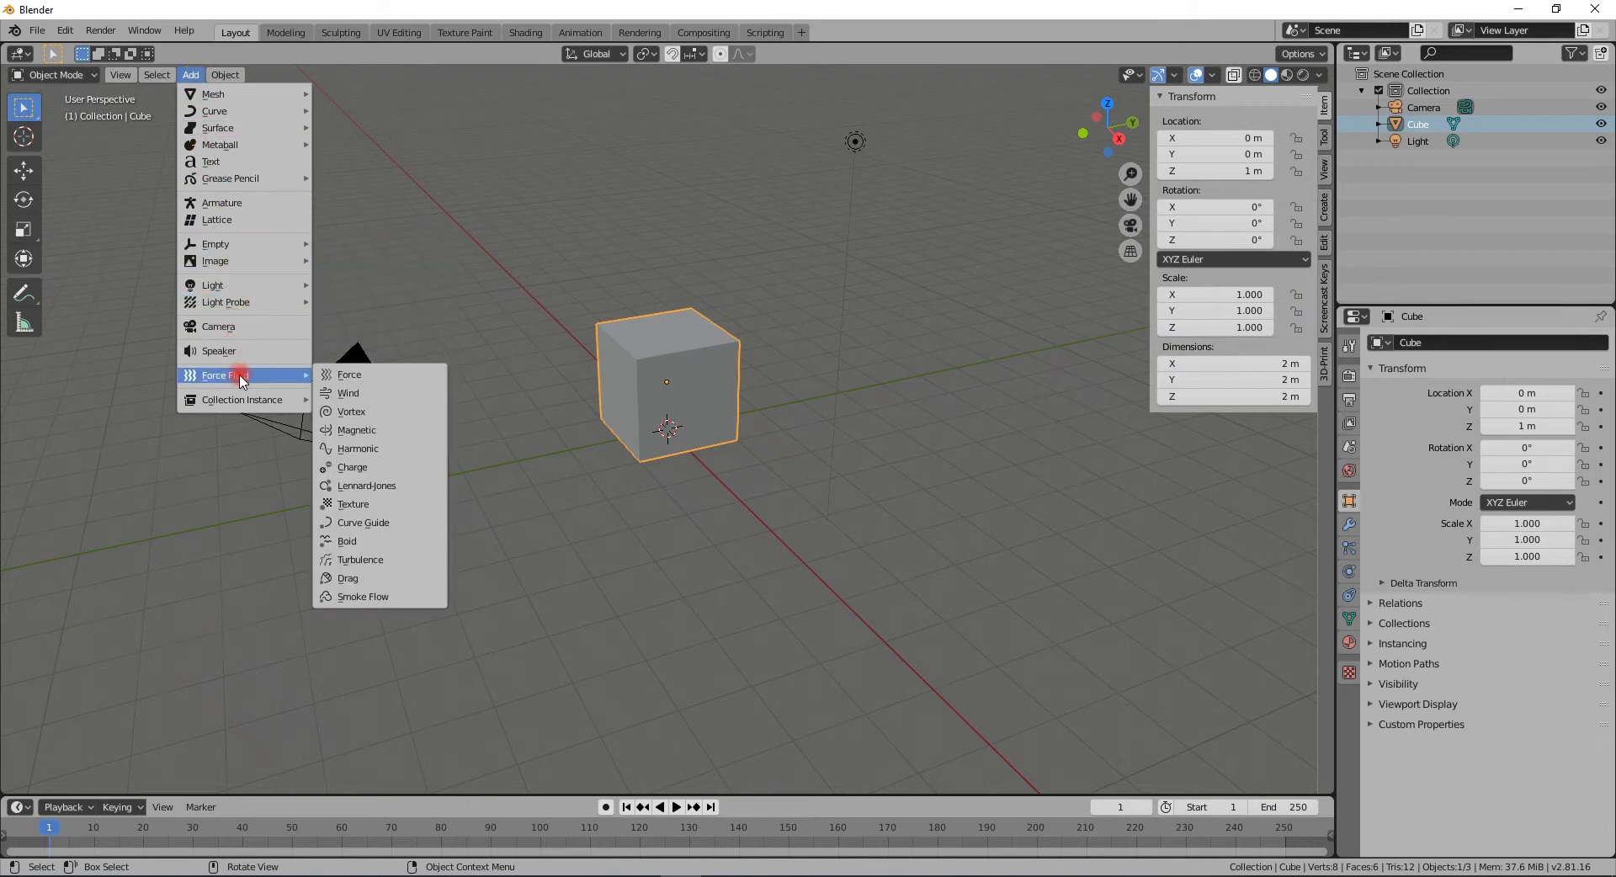
click(696, 359)
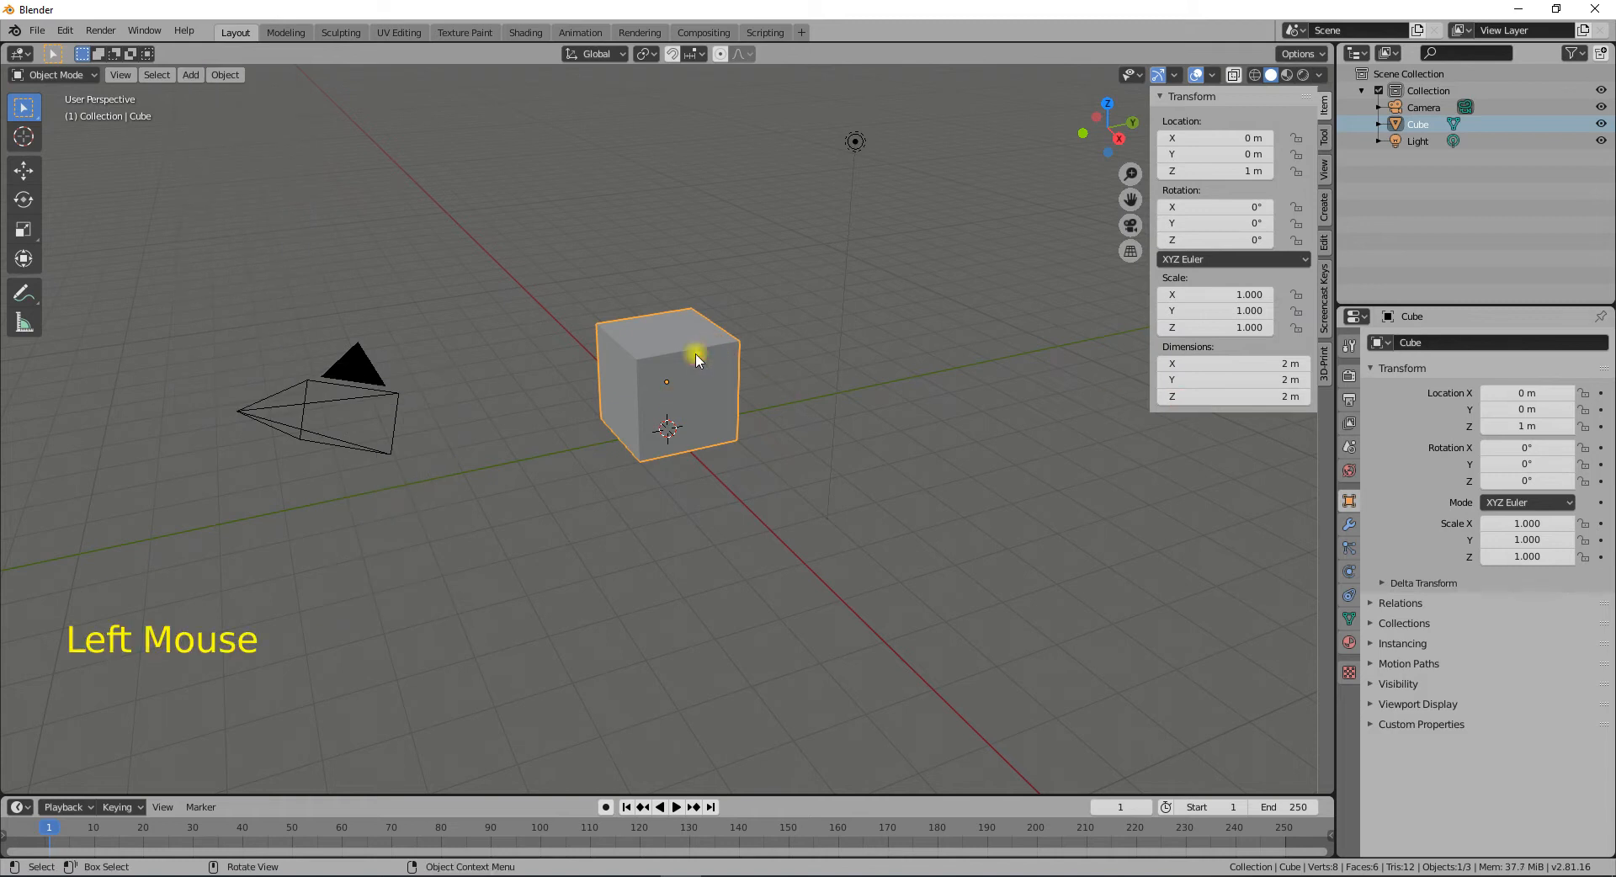
key(Delete)
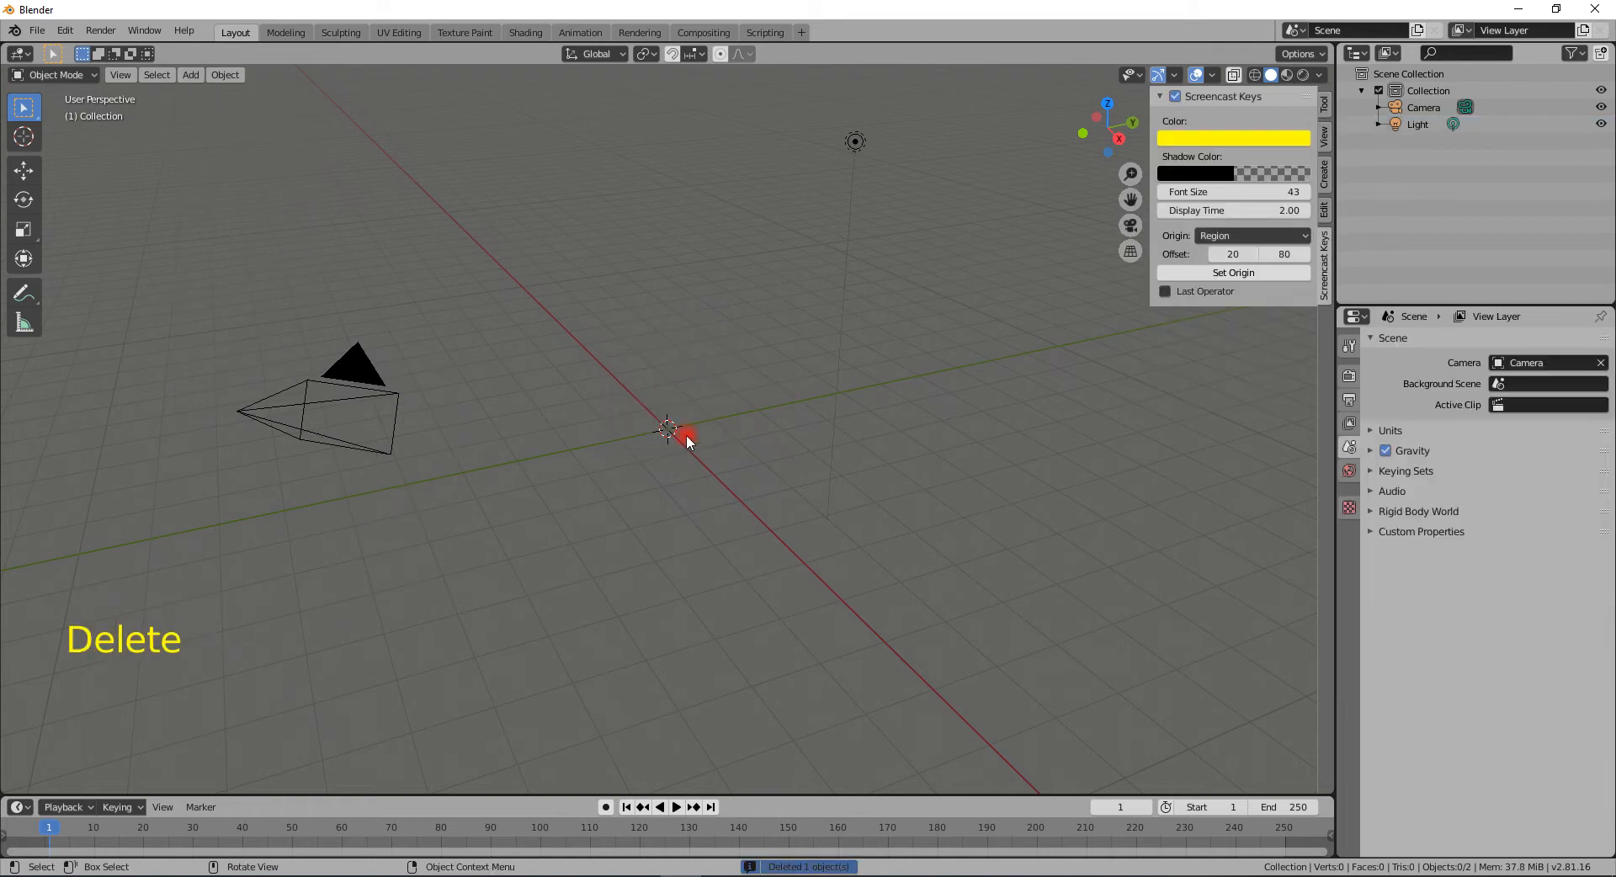
- Try placing the 3D cursor at several points in the viewport with the Cursor tool
click(656, 205)
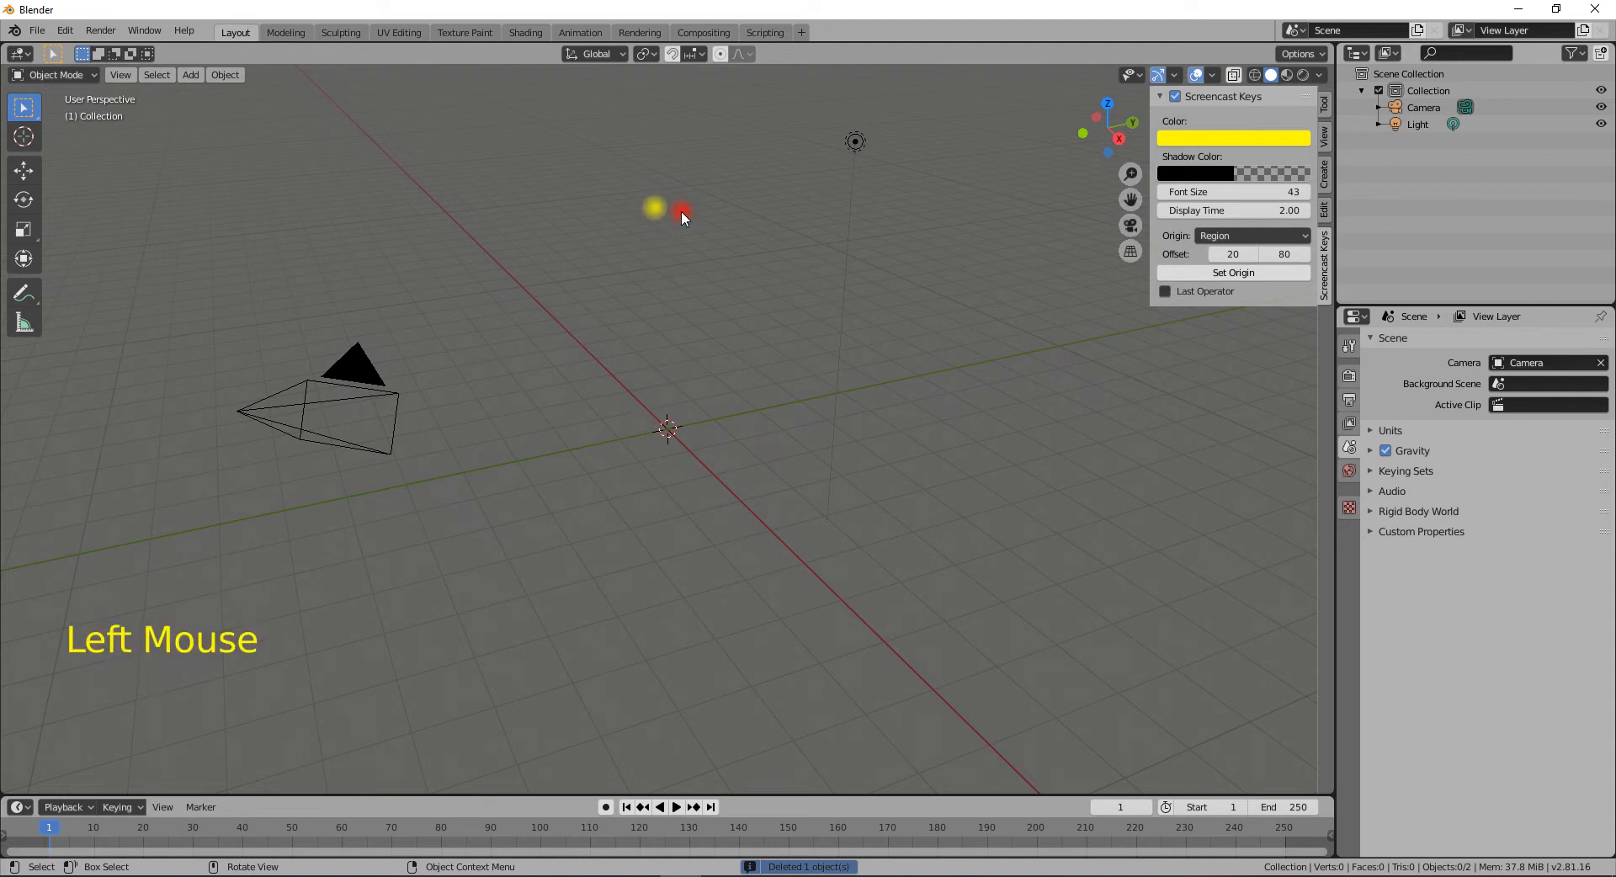
right_click(740, 206)
click(530, 177)
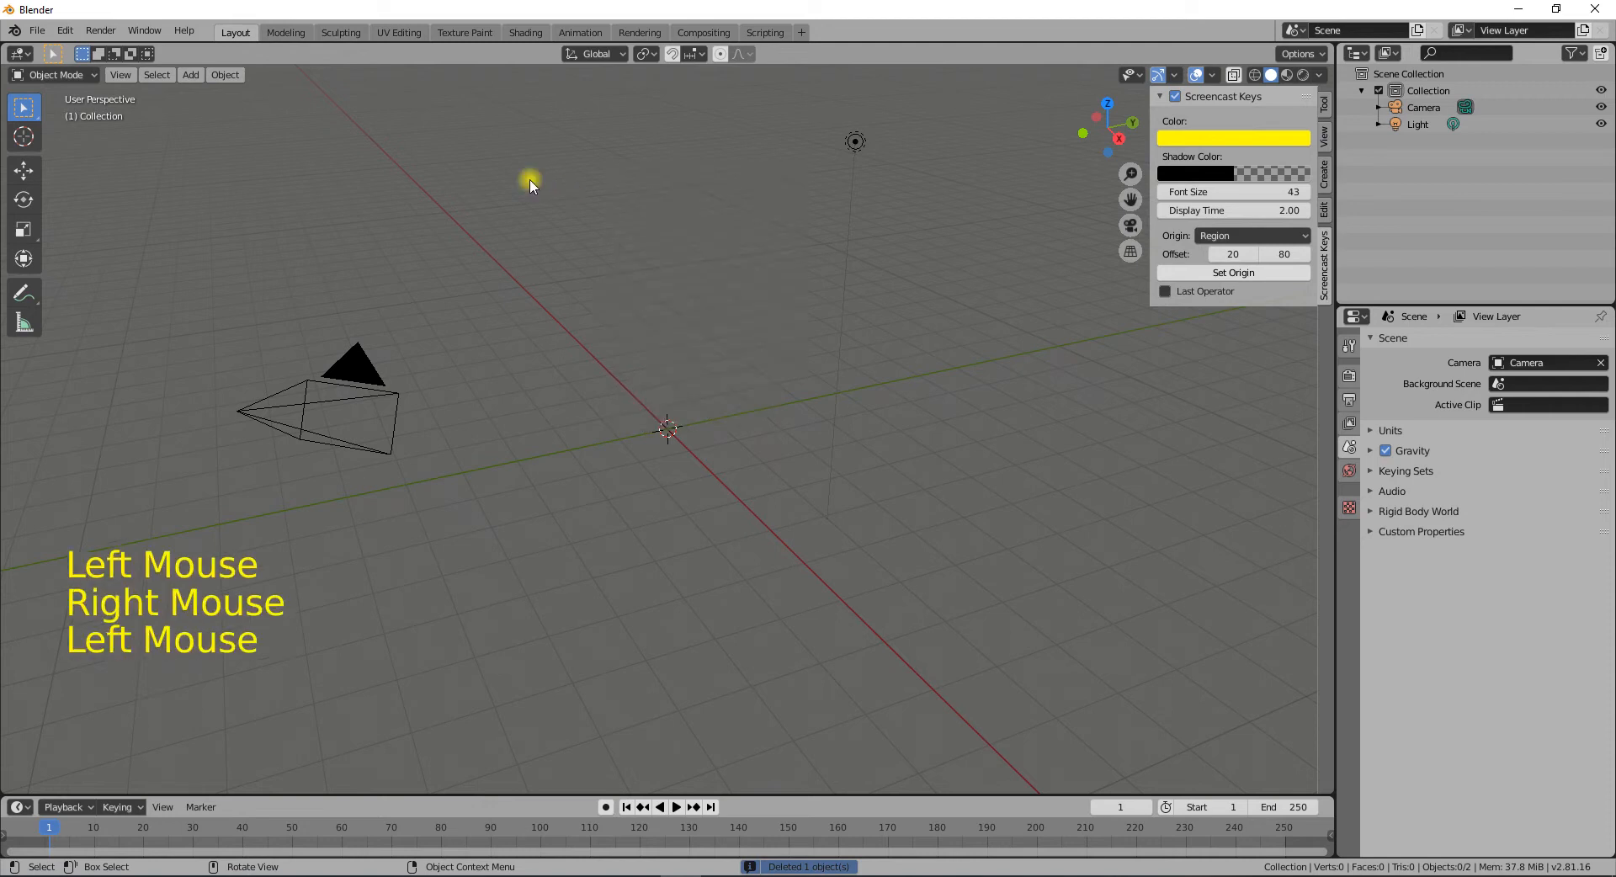
click(23, 136)
click(743, 234)
click(424, 176)
click(546, 367)
click(694, 546)
click(768, 272)
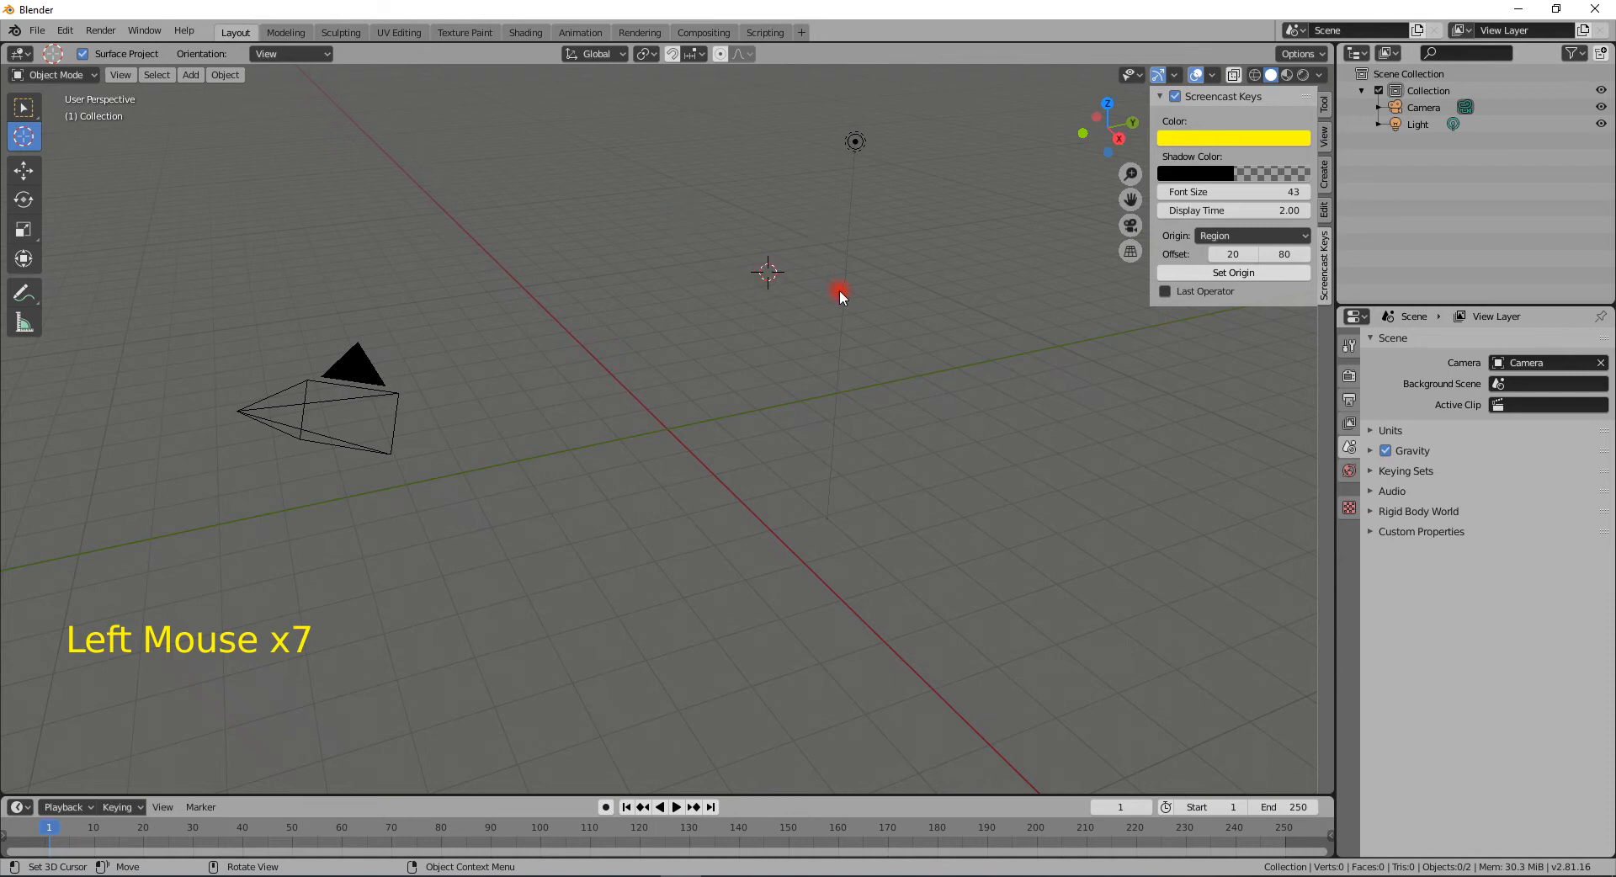
middle_drag(840, 289, 885, 397)
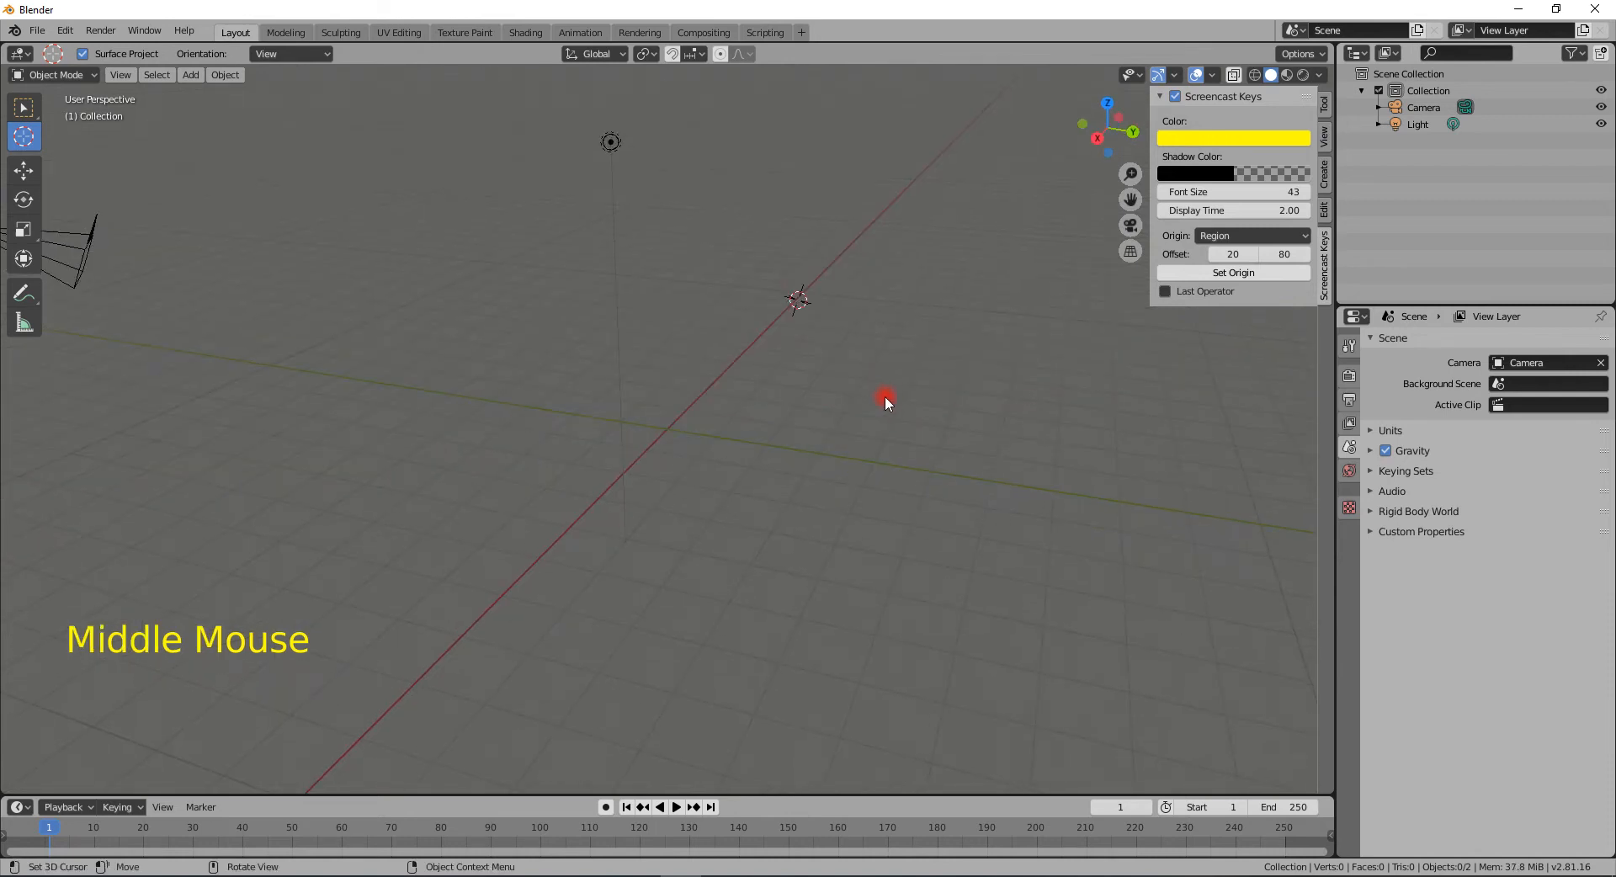
- Snap the 3D cursor back to the world origin
key(shift+s)
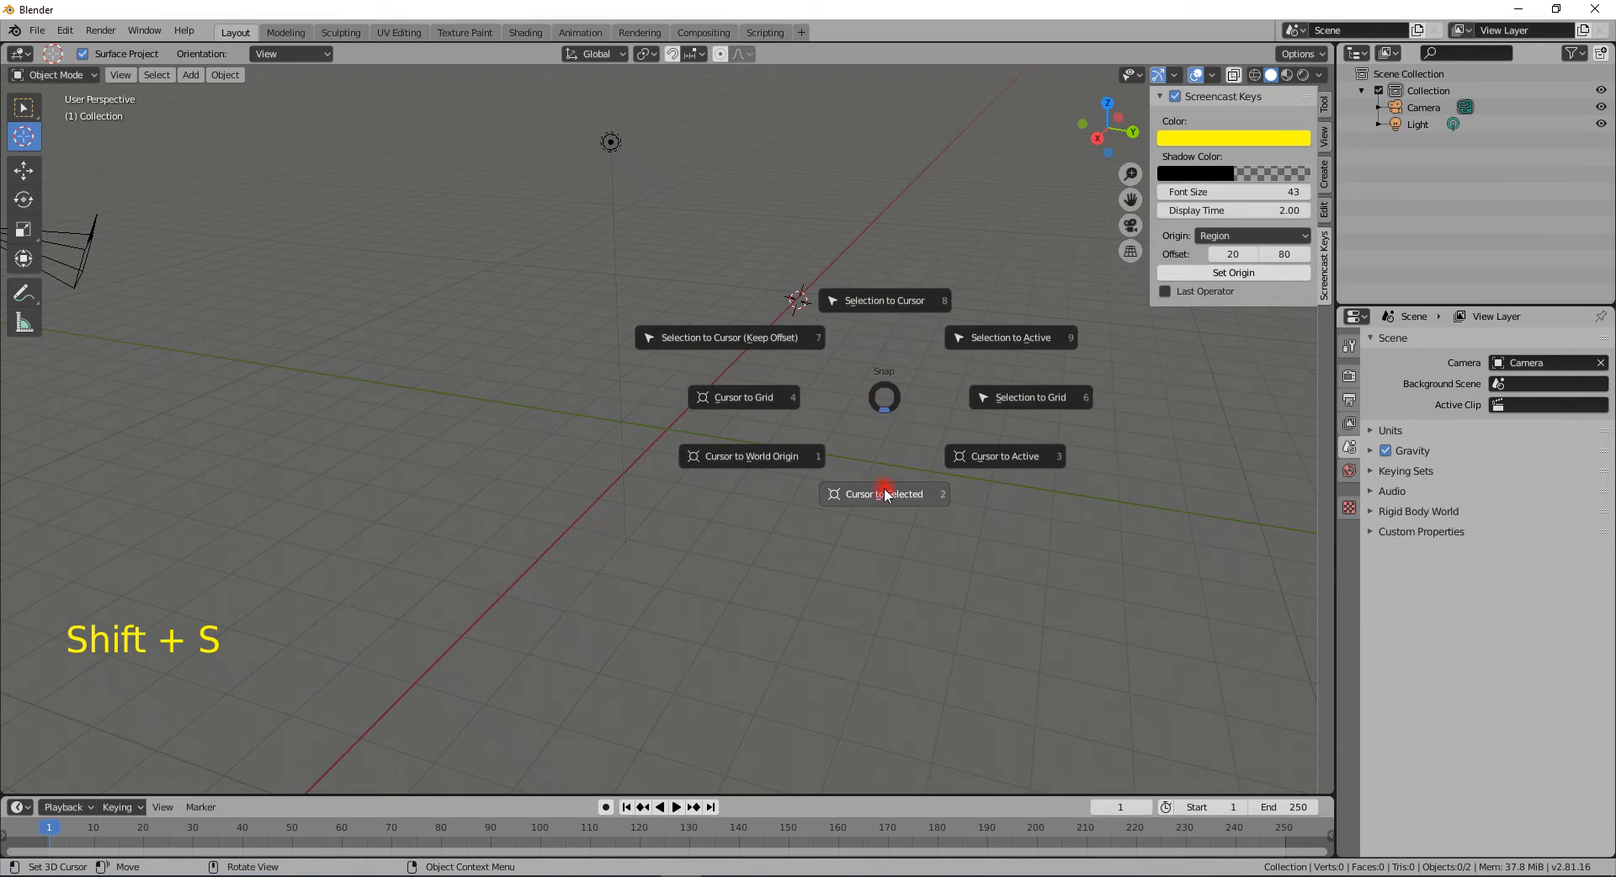
click(770, 457)
middle_drag(562, 437, 723, 457)
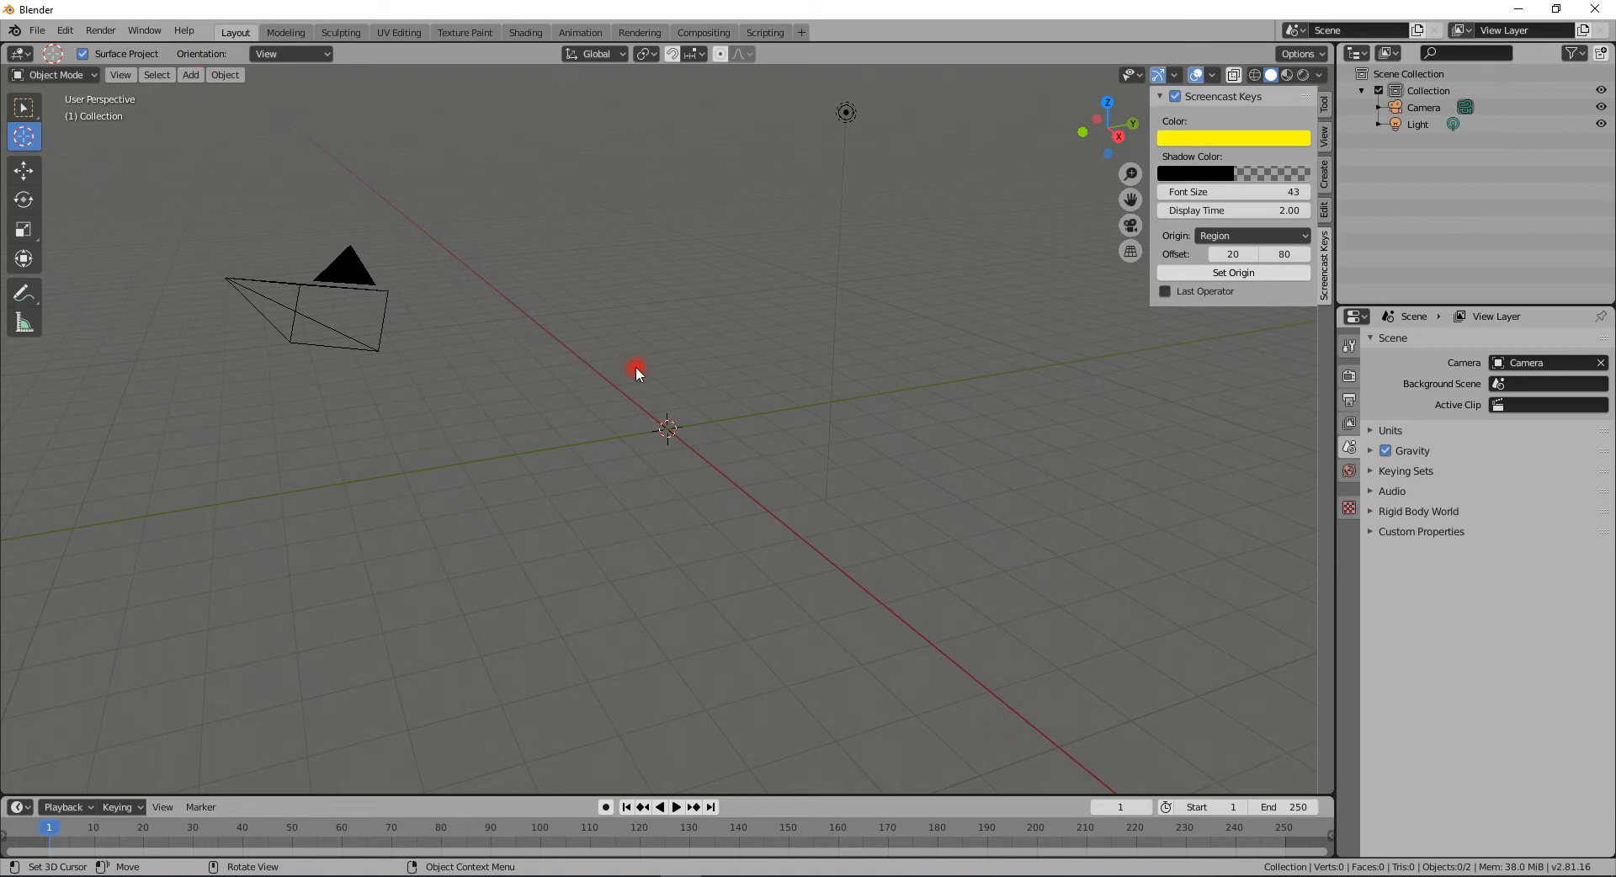
- Add a plane mesh at the cursor and scale it up by 100 as a ground floor
key(shift)
key(shift+a)
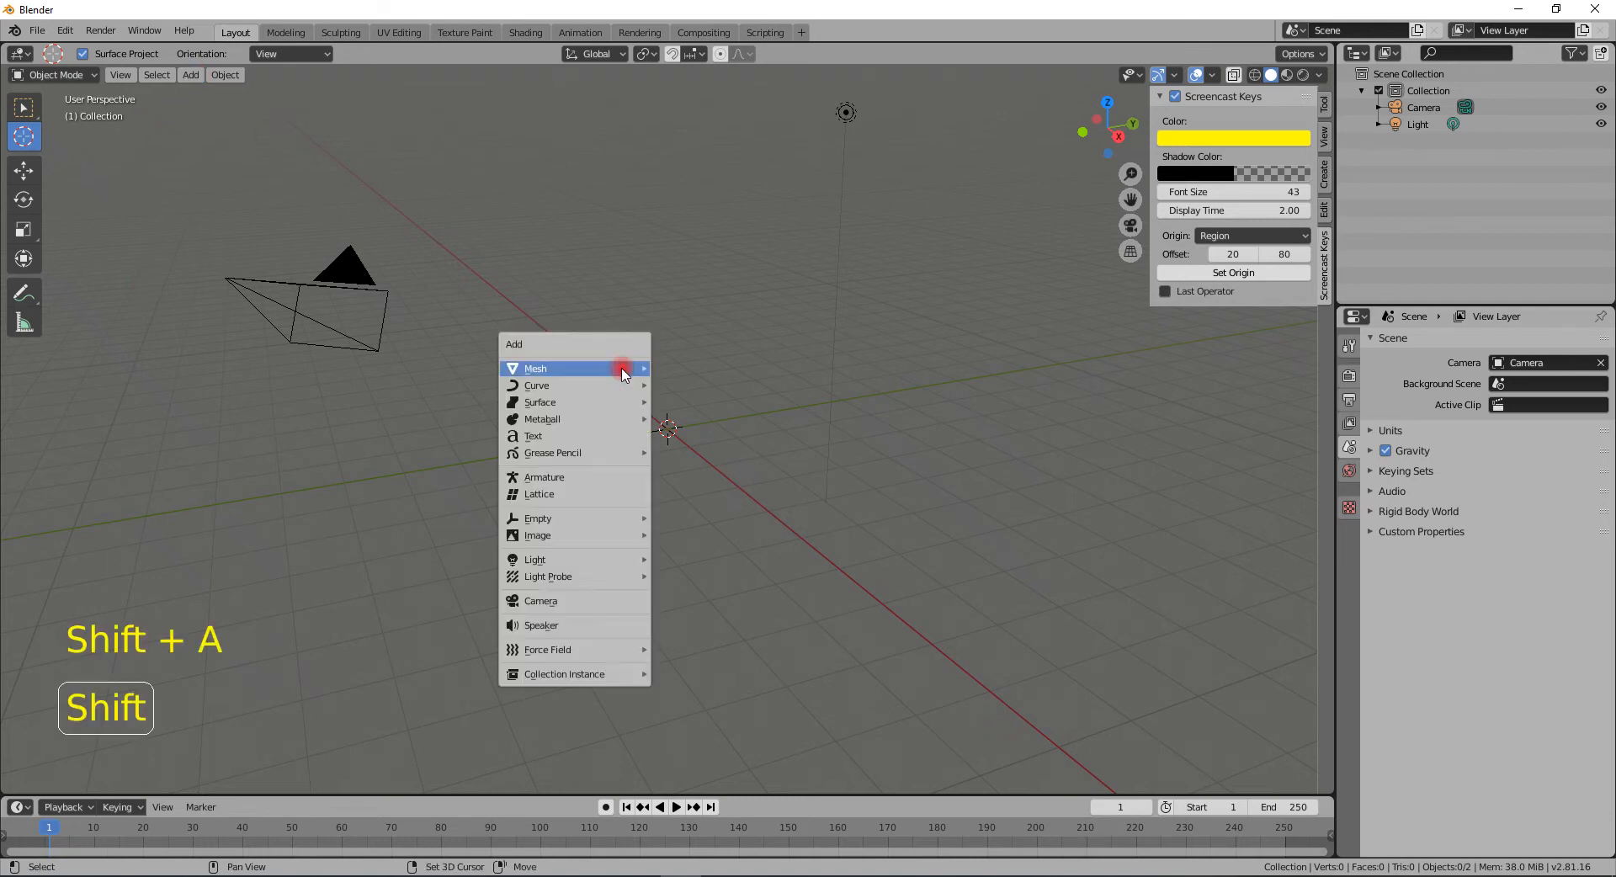
mouse_move(621, 368)
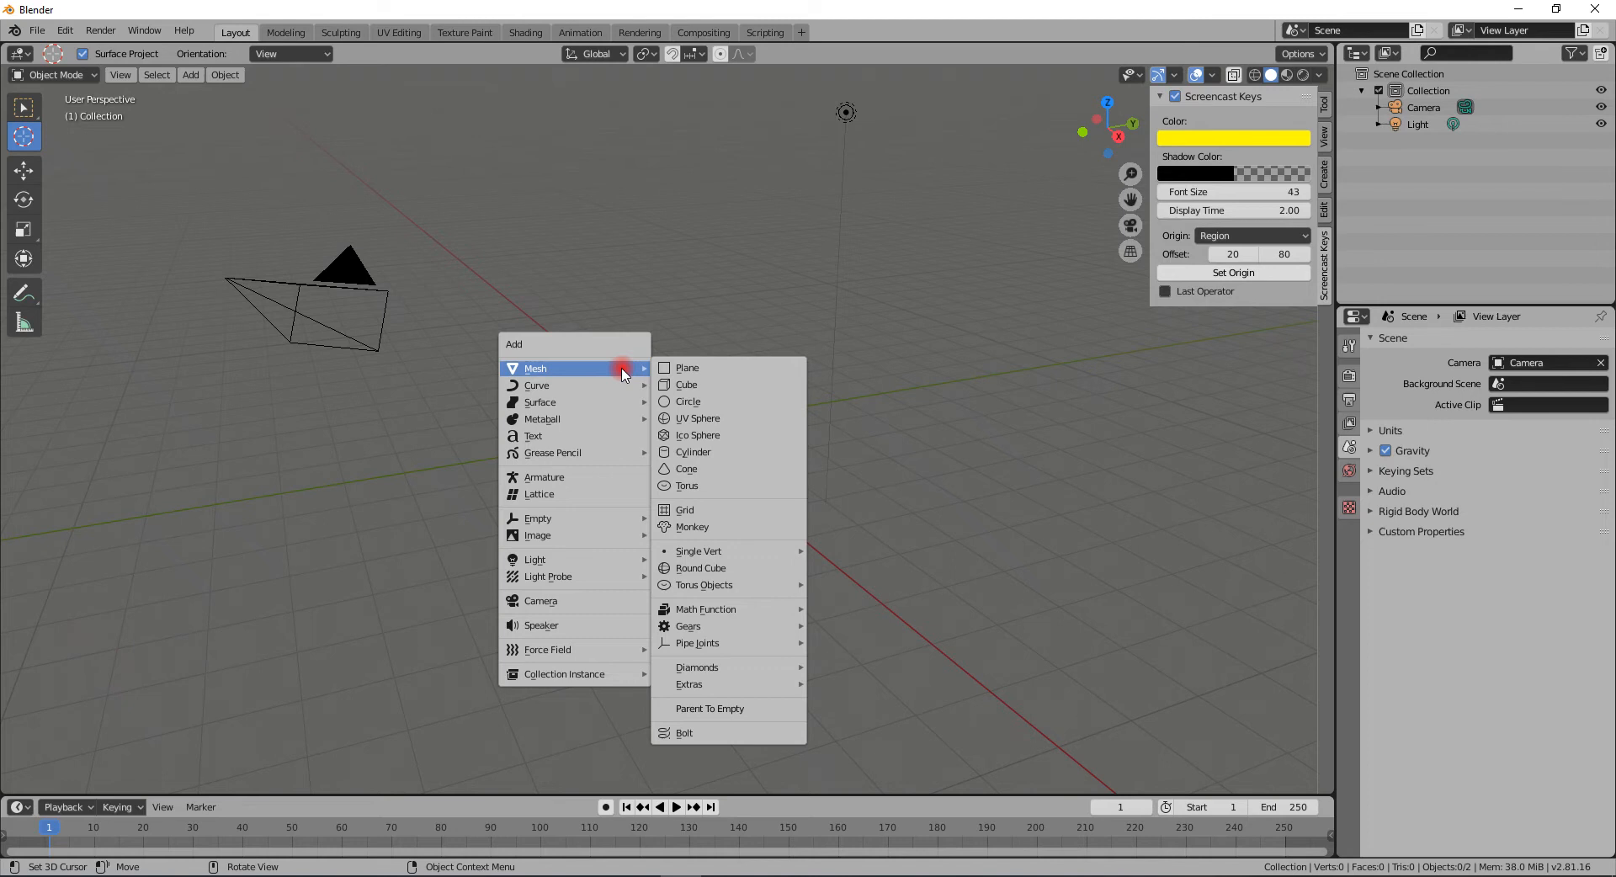
click(189, 75)
mouse_move(192, 94)
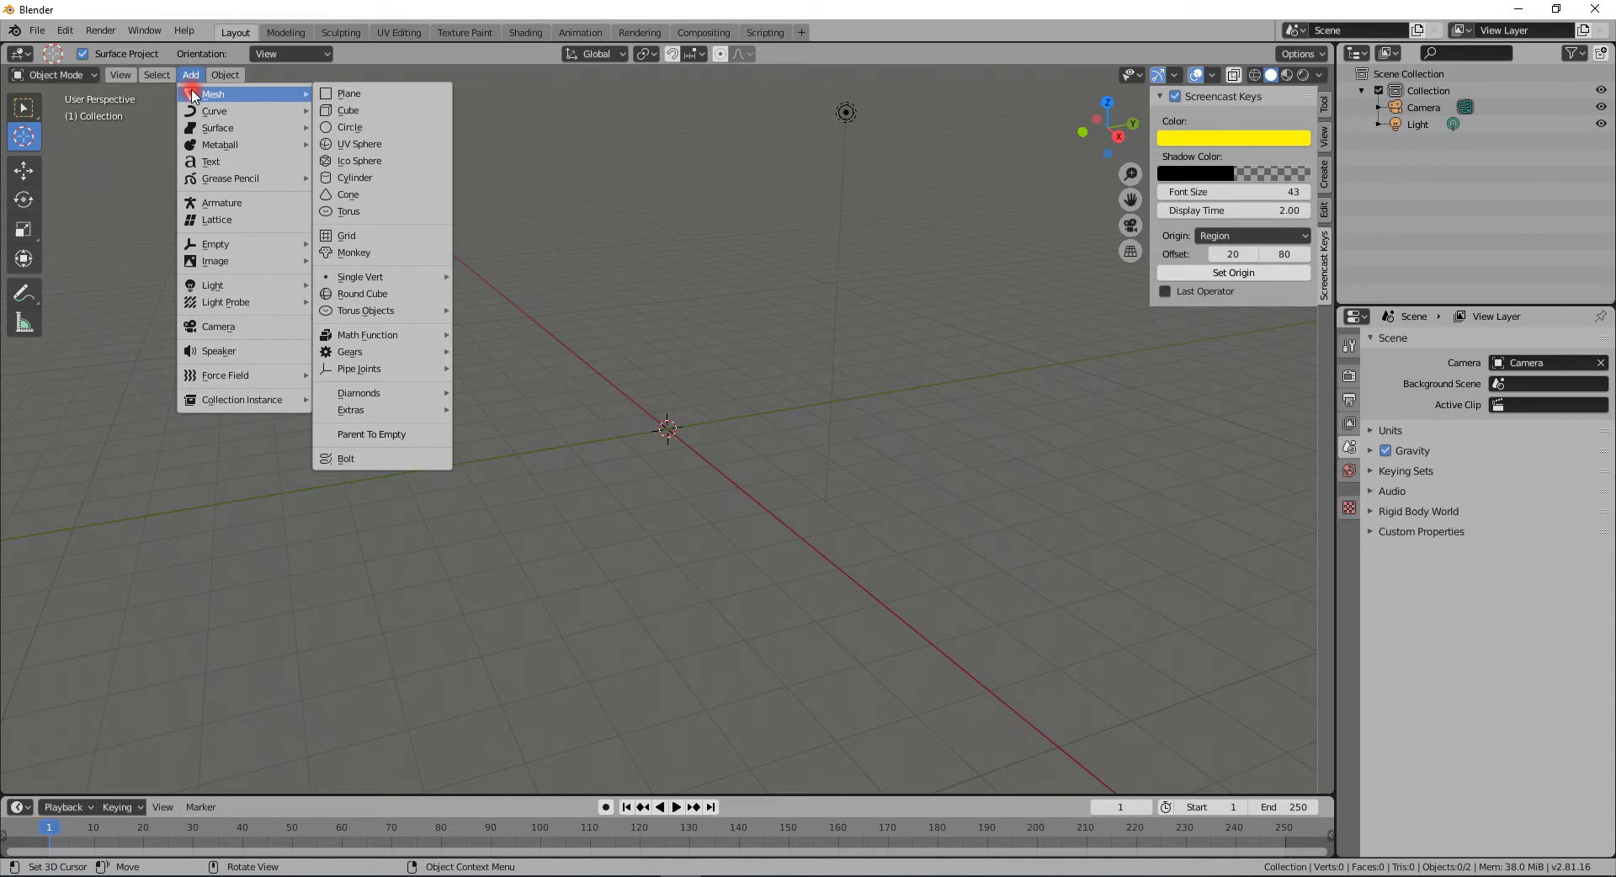
key(shift+a)
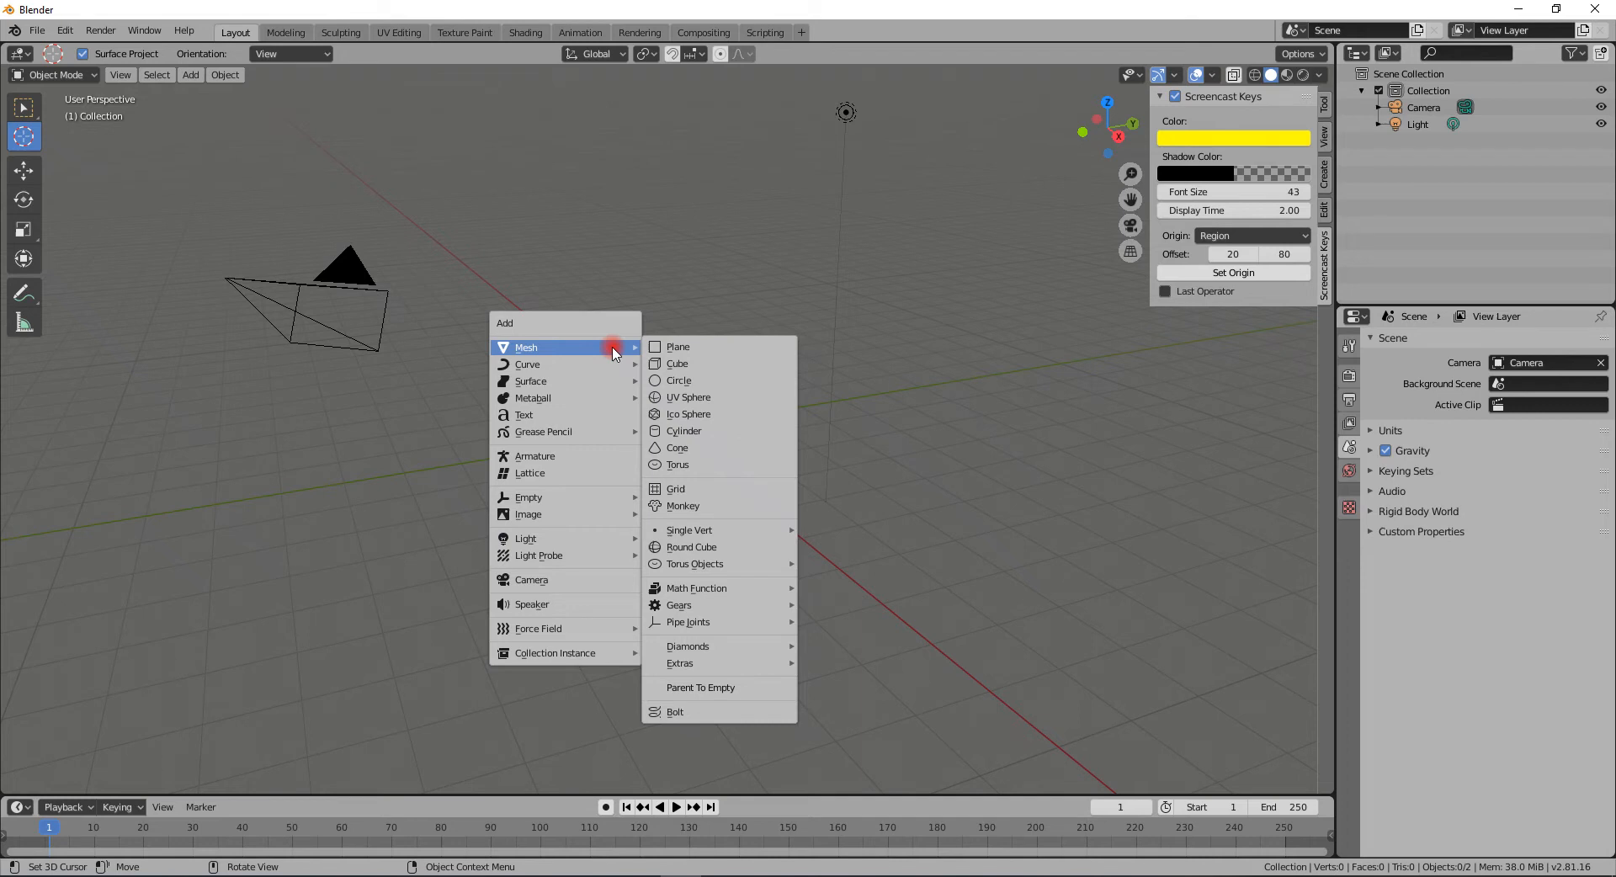
key(shift+a)
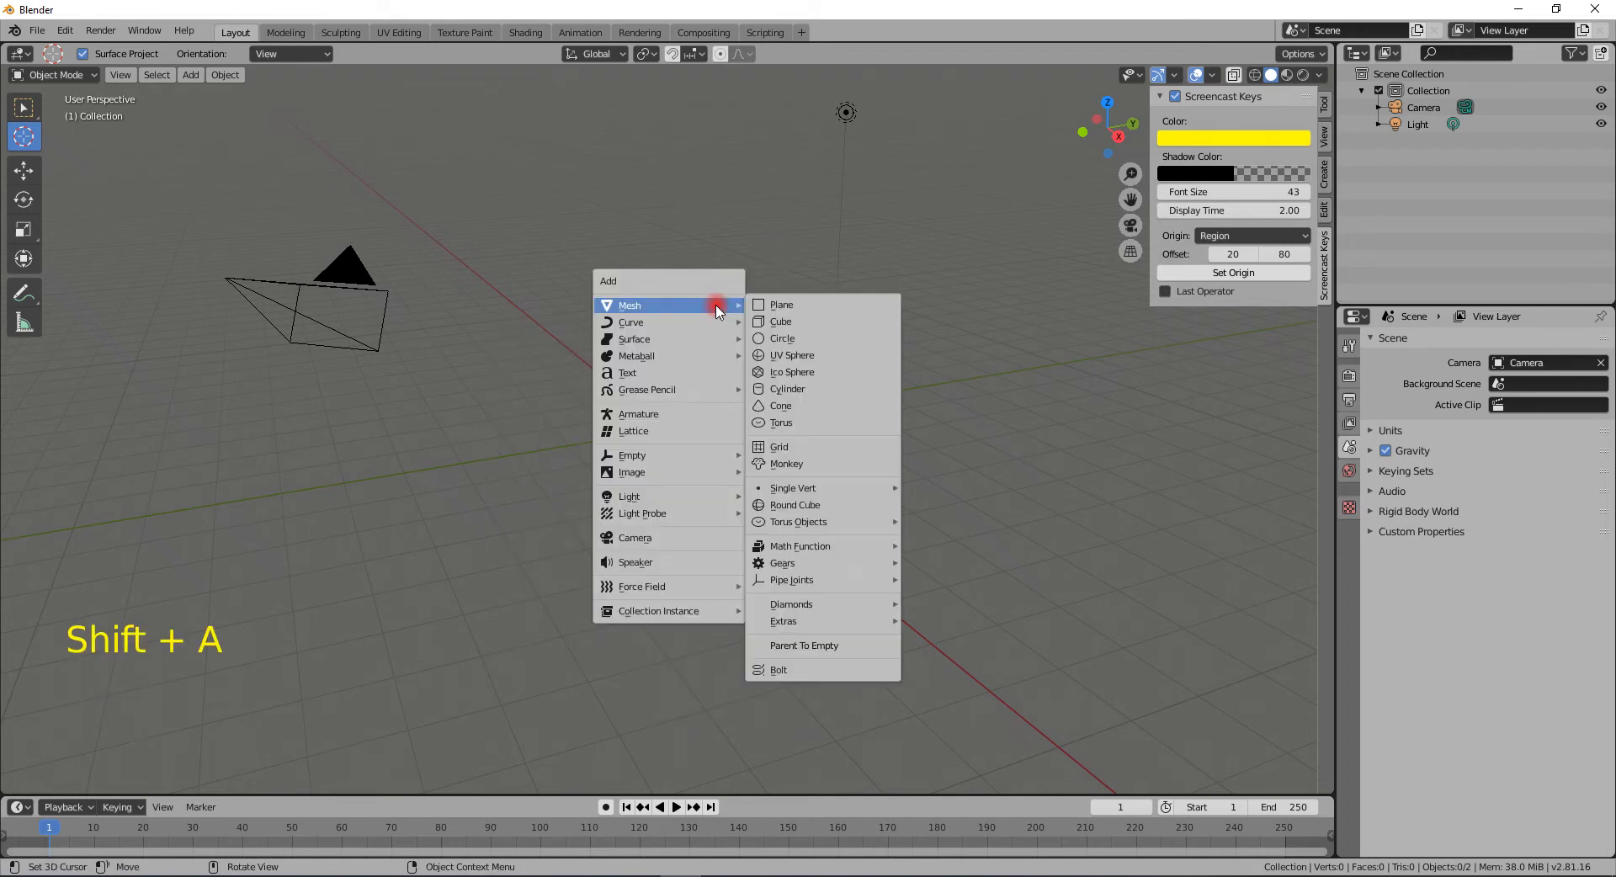
click(781, 307)
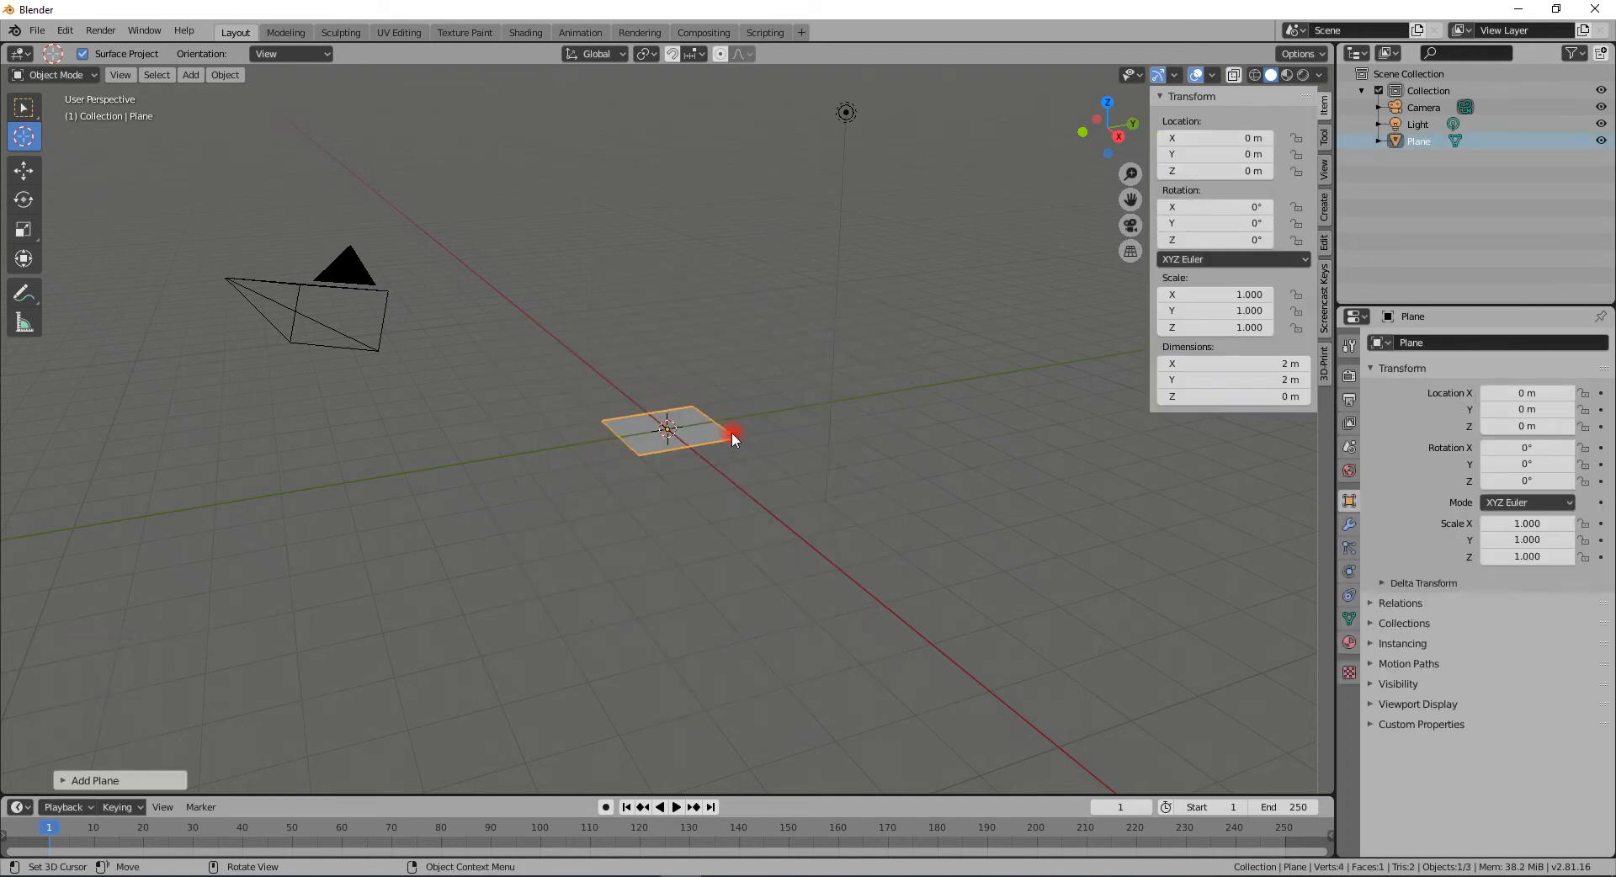
text(s100)
key(Return)
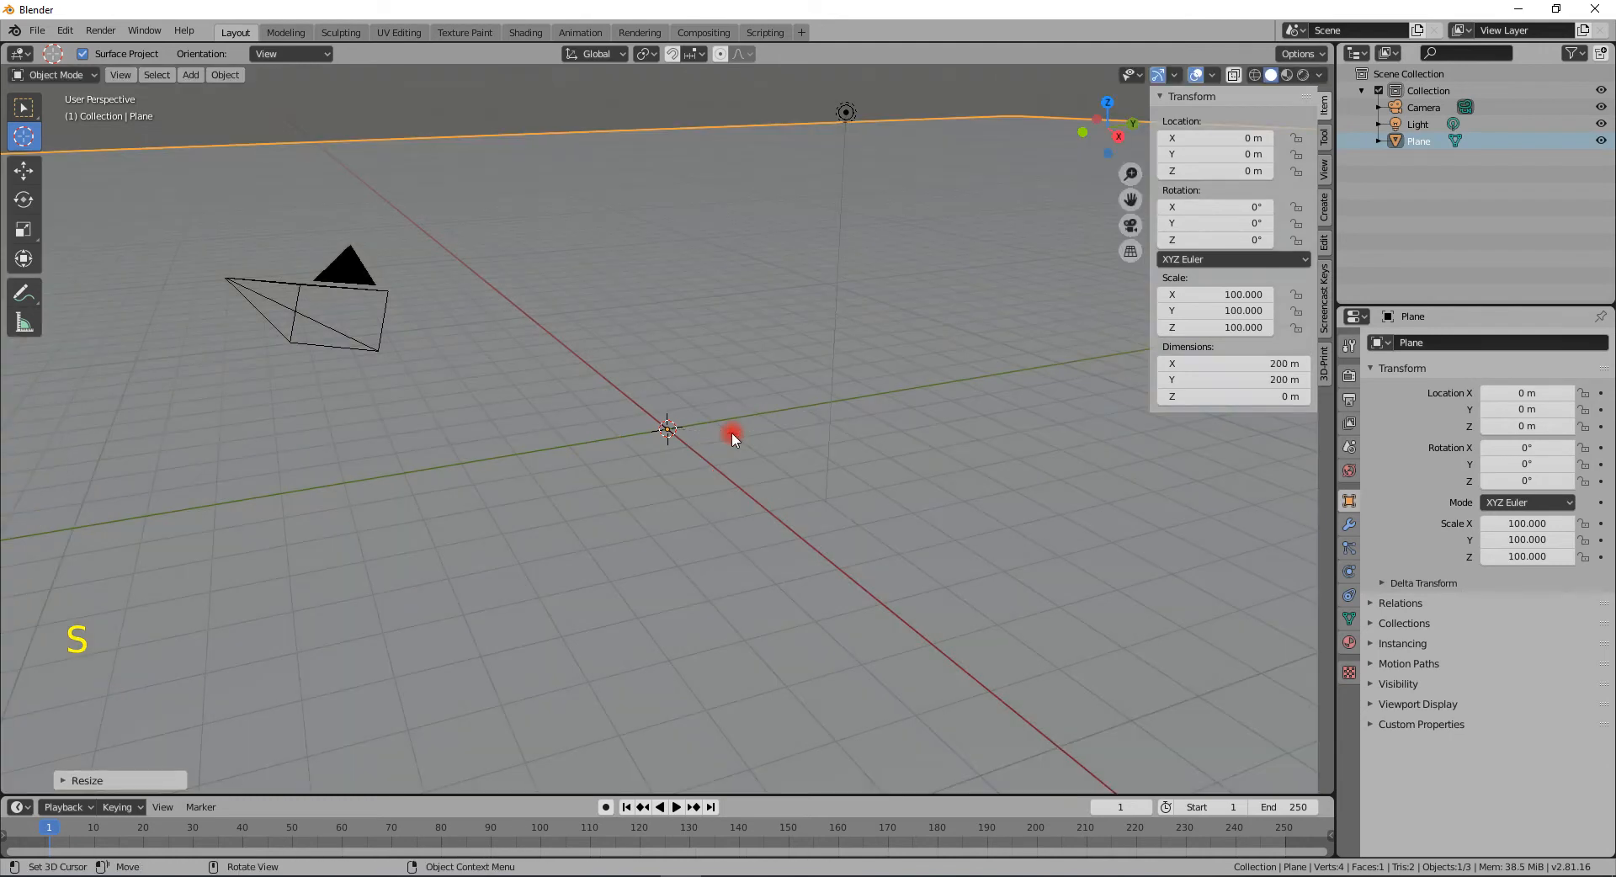
- Switch the viewport shading to rendered mode
middle_drag(731, 431, 747, 458)
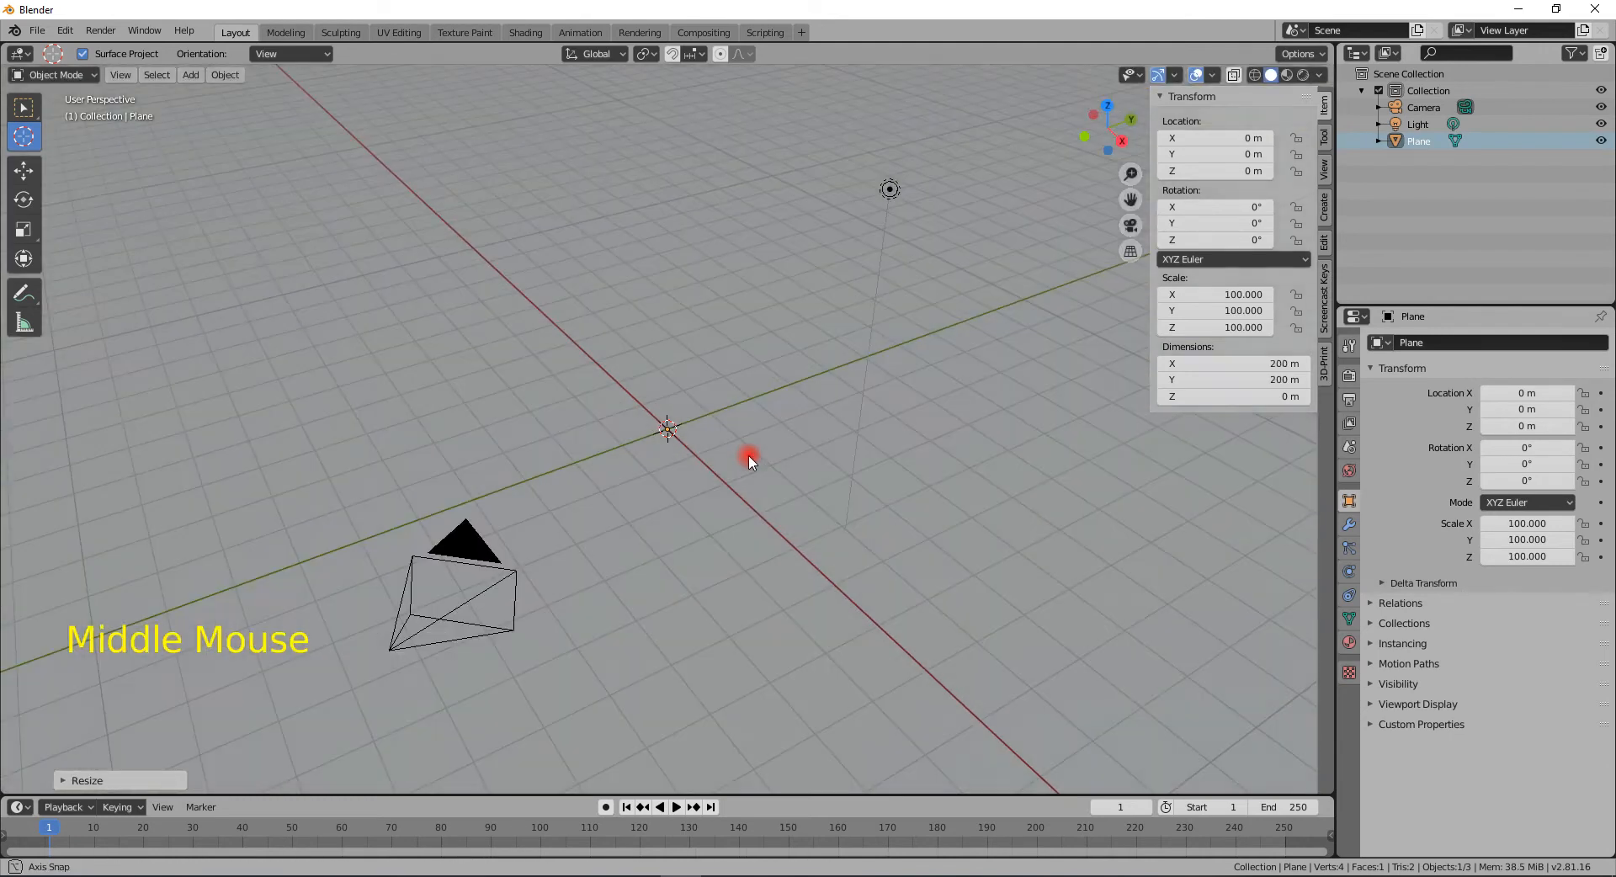
click(1302, 74)
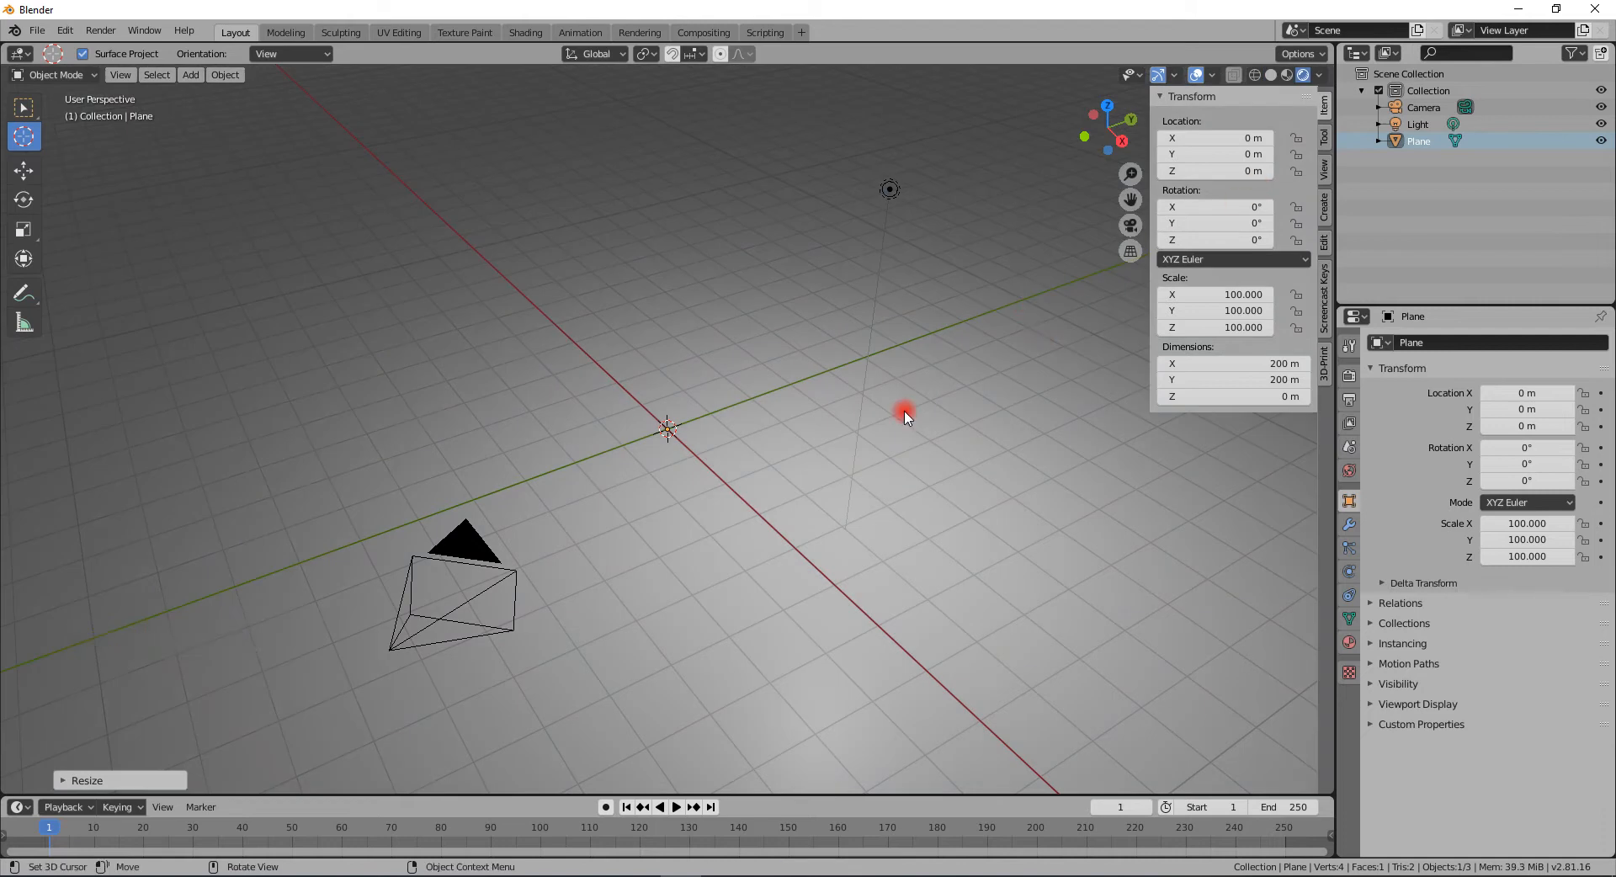
middle_drag(906, 411, 905, 375)
- Add a cube mesh and move it up along the Z axis to about 2.14 m
key(shift+a)
mouse_move(801, 416)
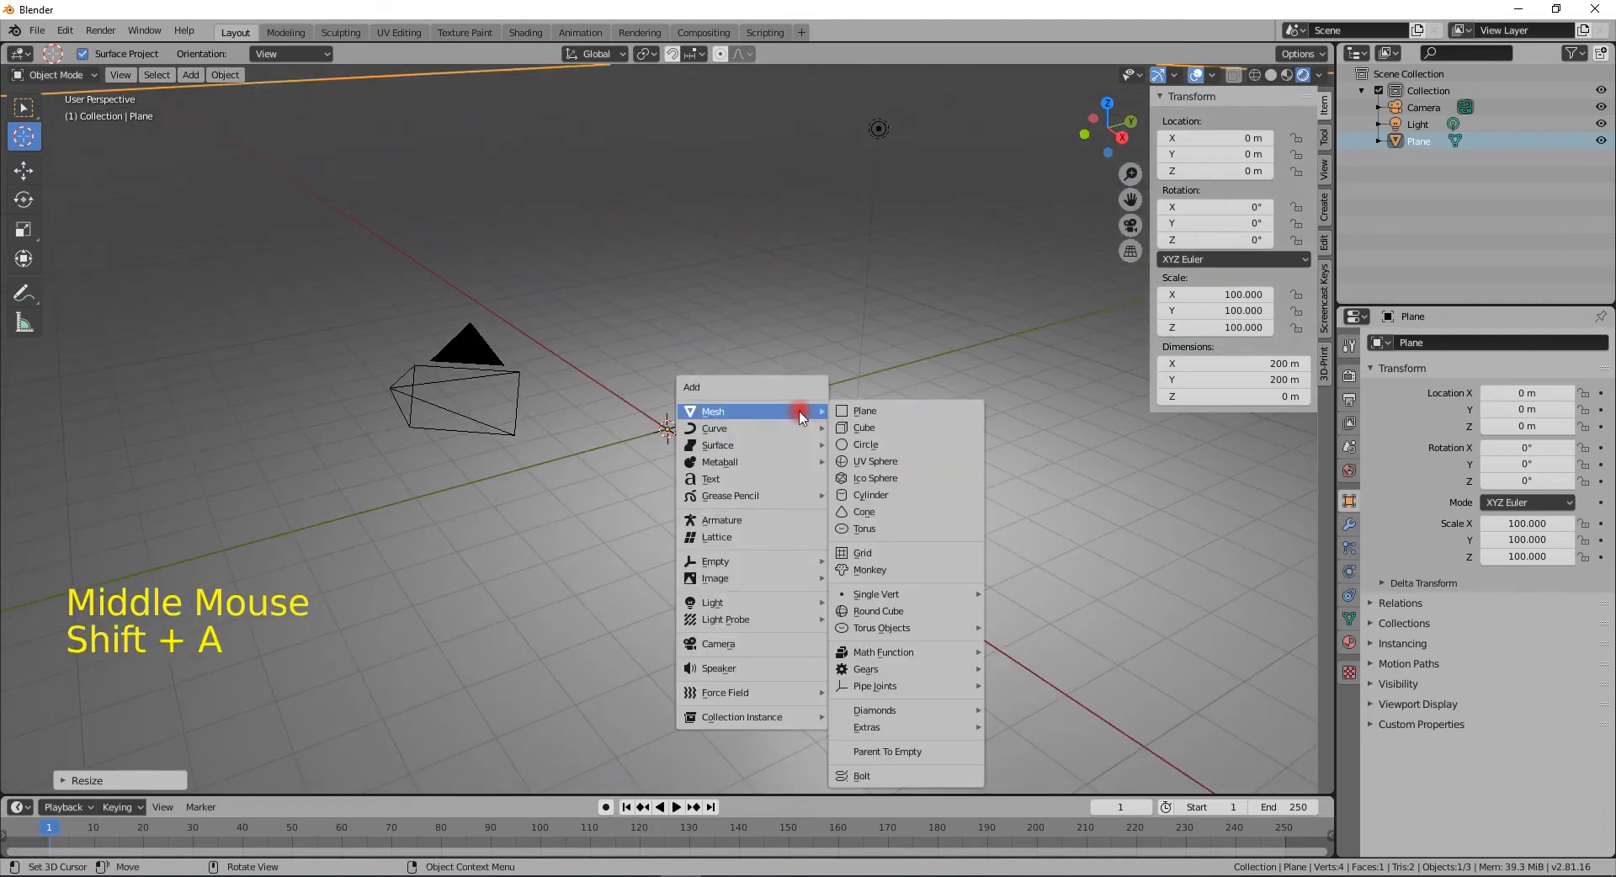
click(857, 429)
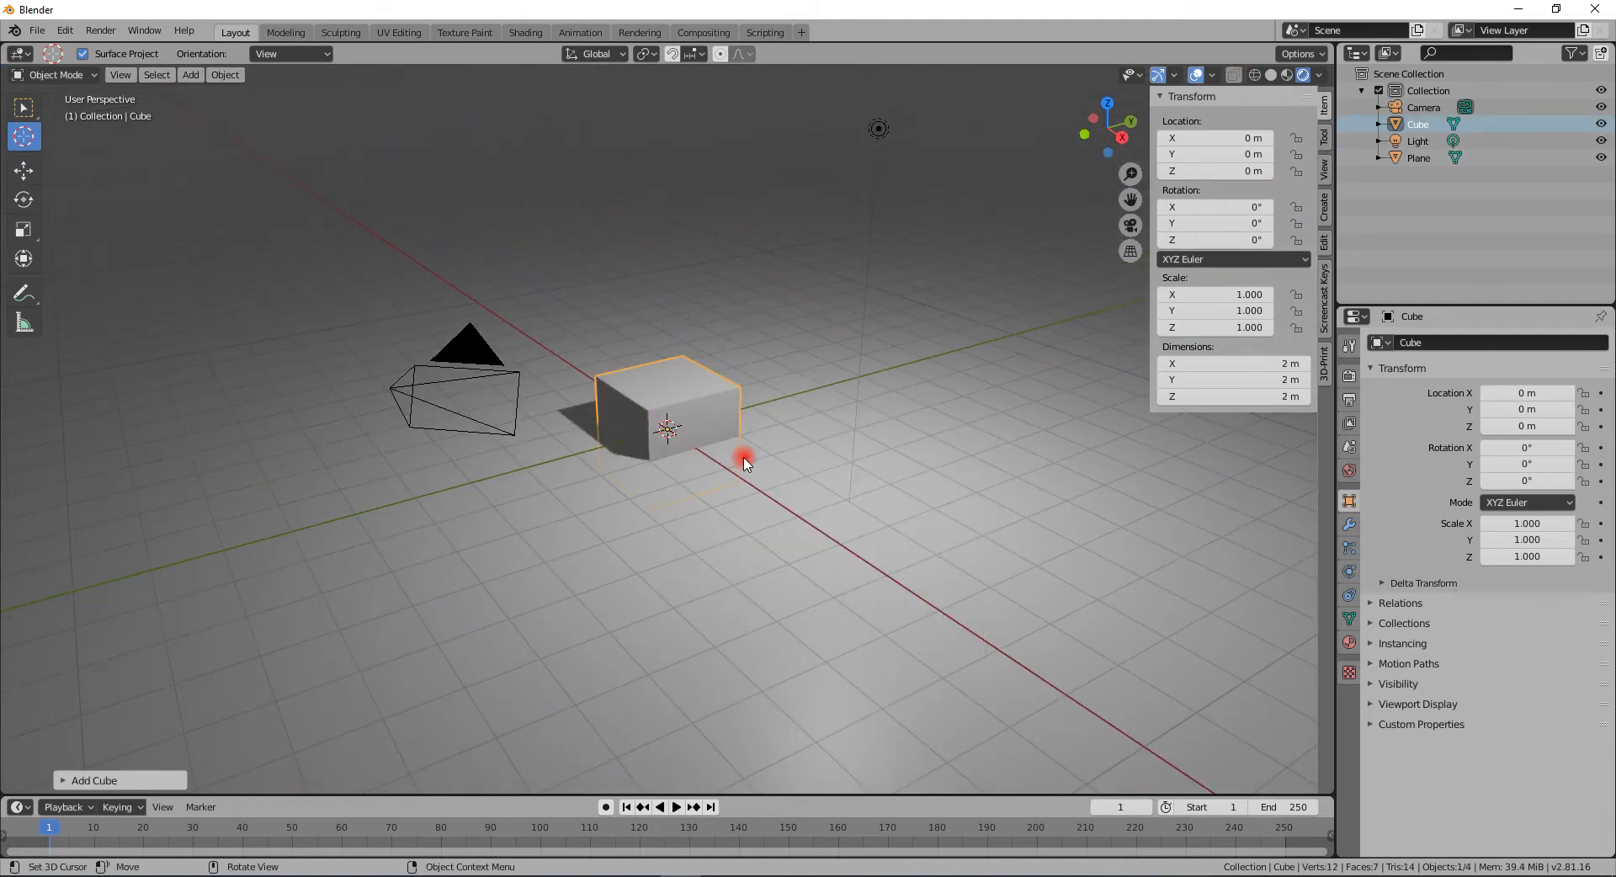
key(g)
key(z)
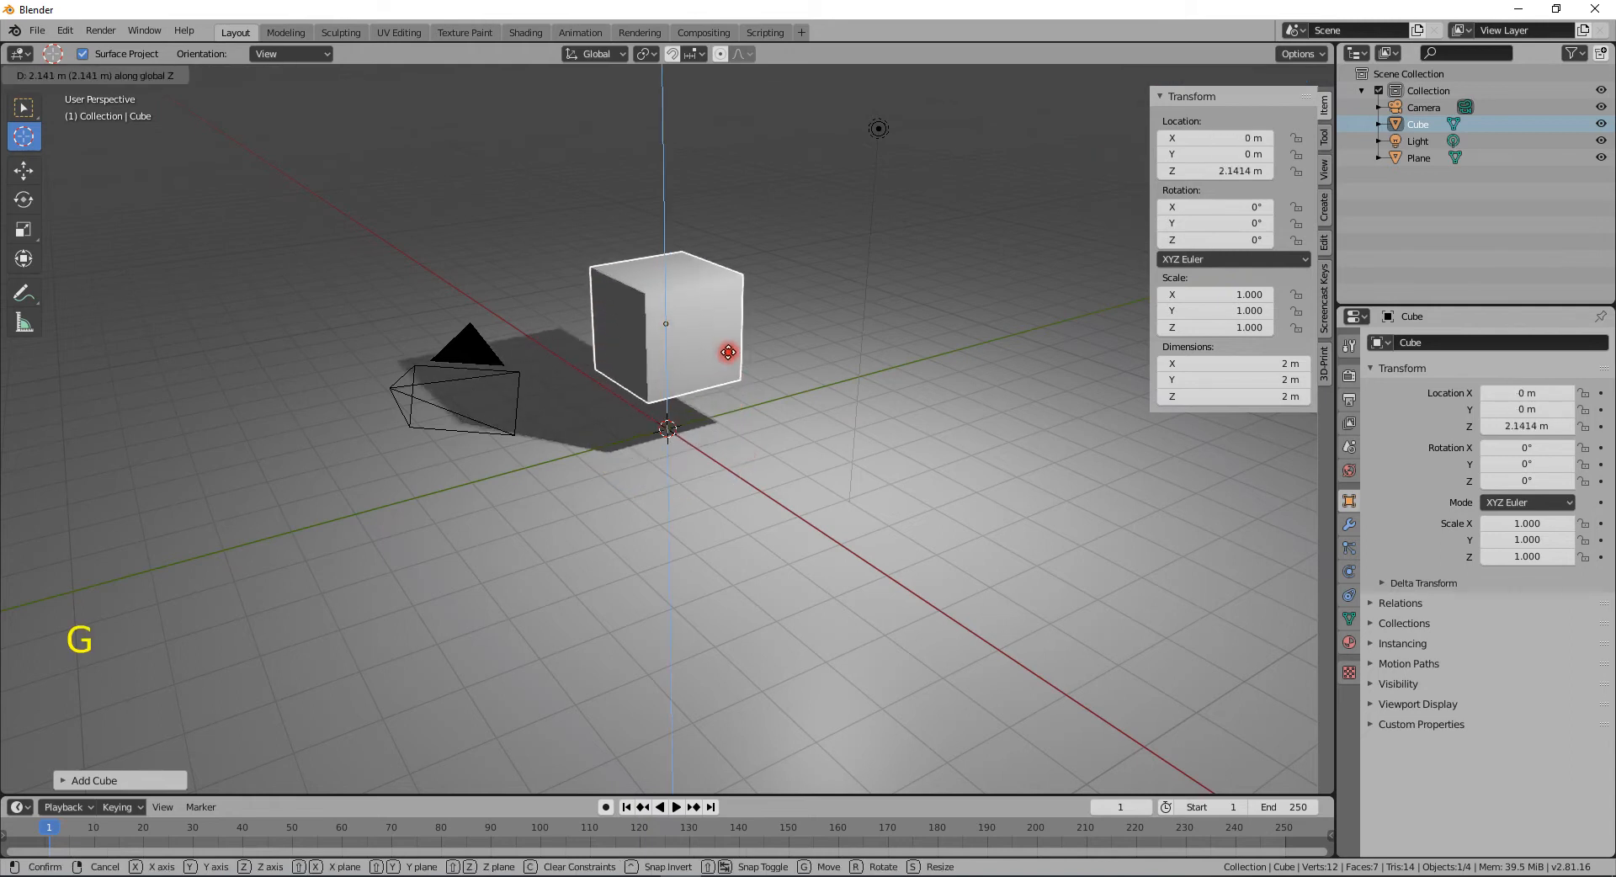
click(725, 363)
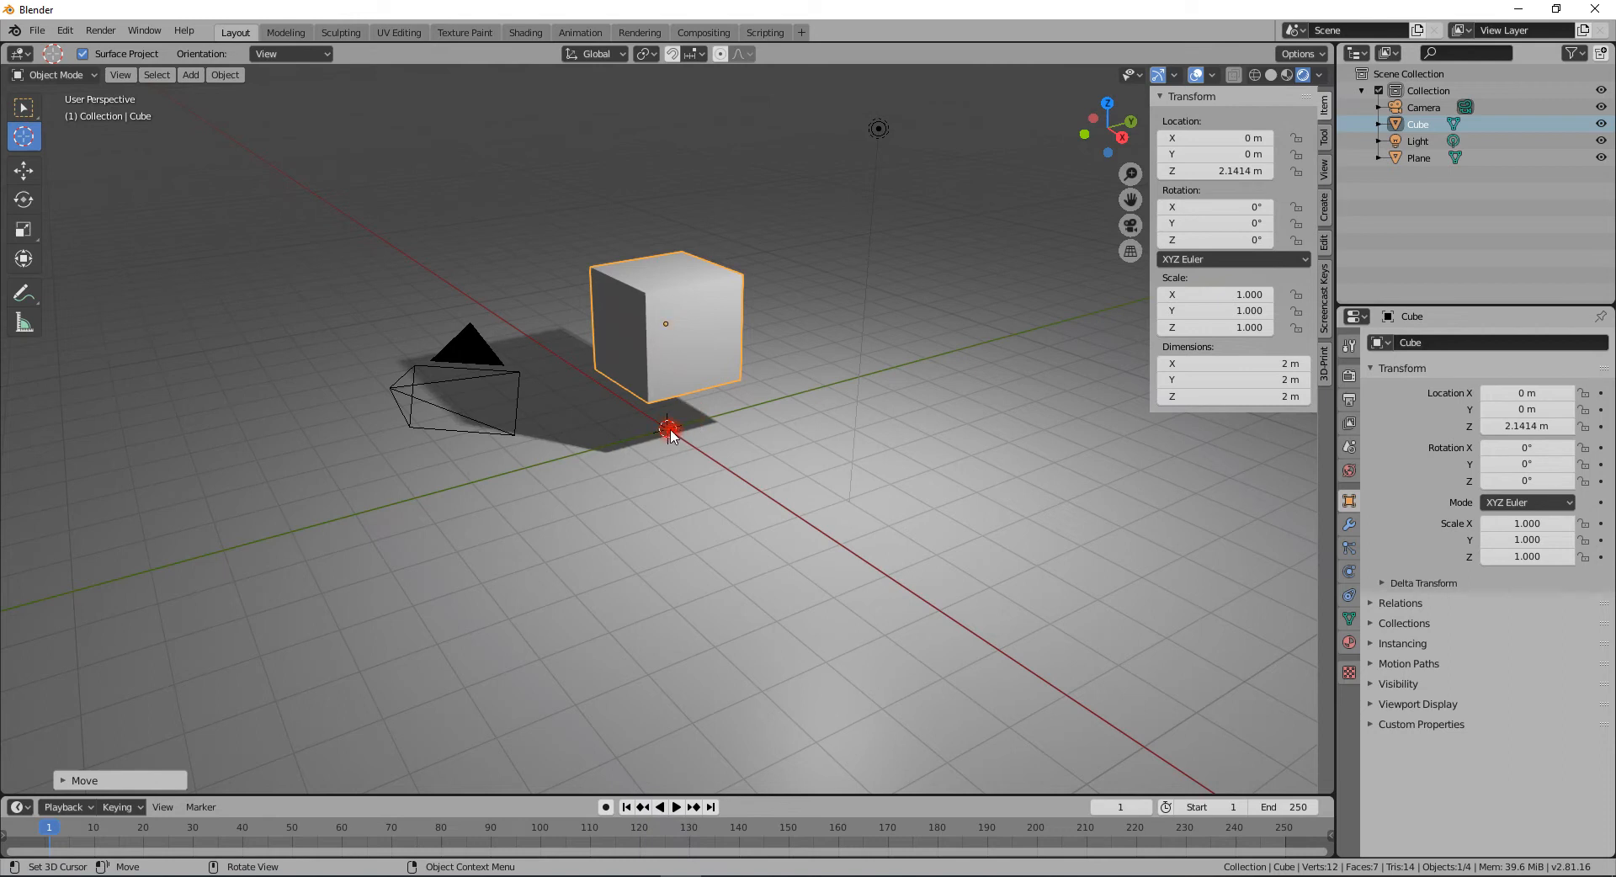
- Add a circle mesh and move it up along the Z axis to about 4.17 m
key(shift)
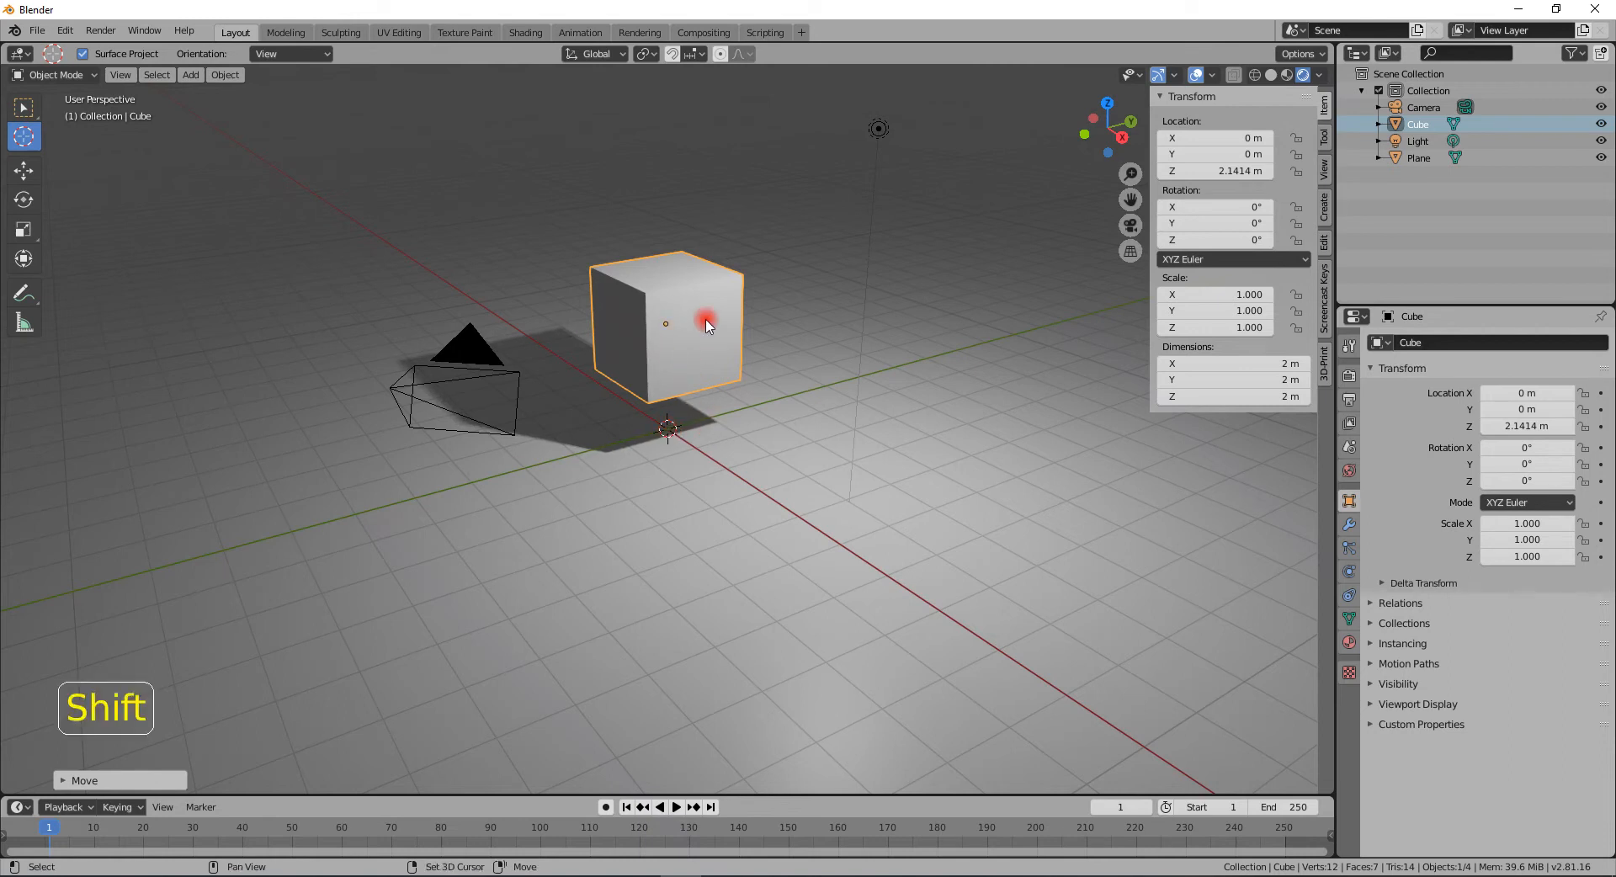
key(shift+a)
mouse_move(706, 320)
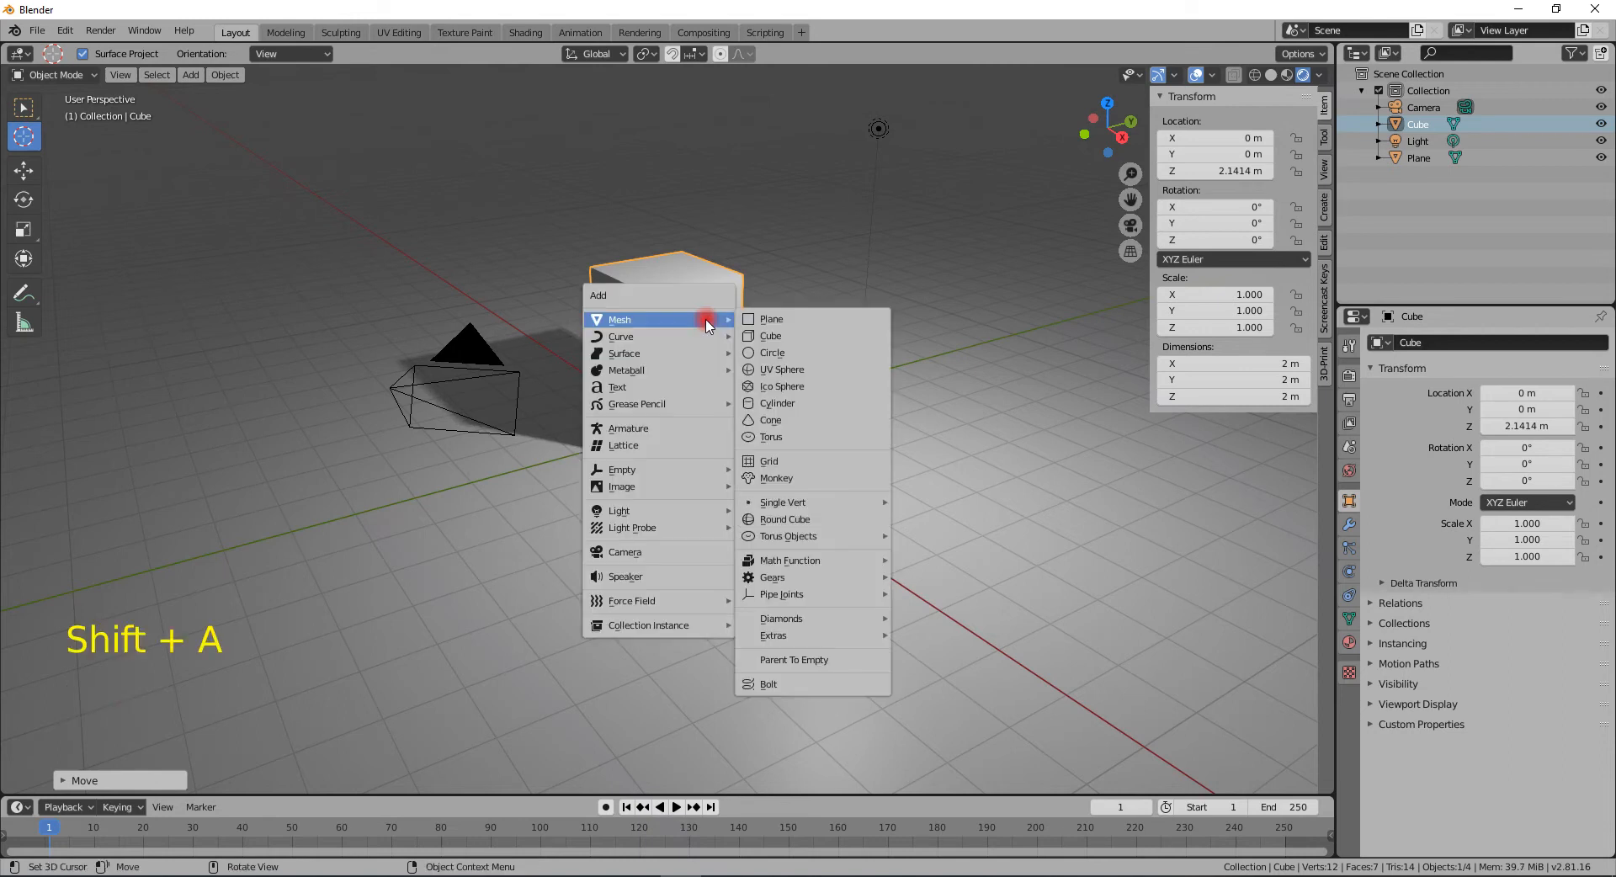
click(787, 358)
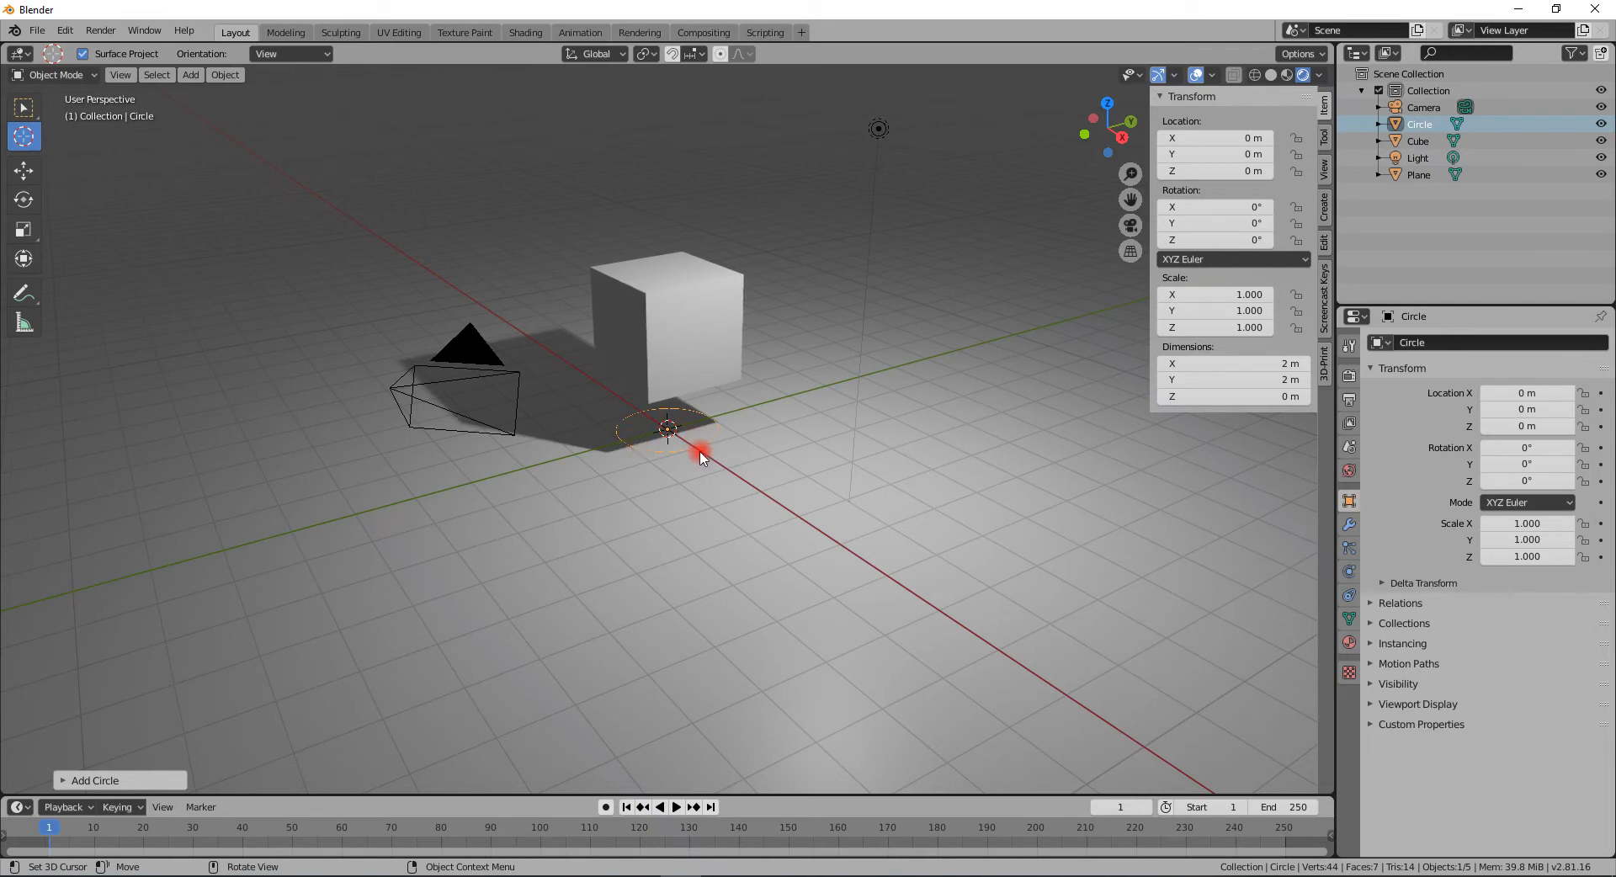
key(g)
key(z)
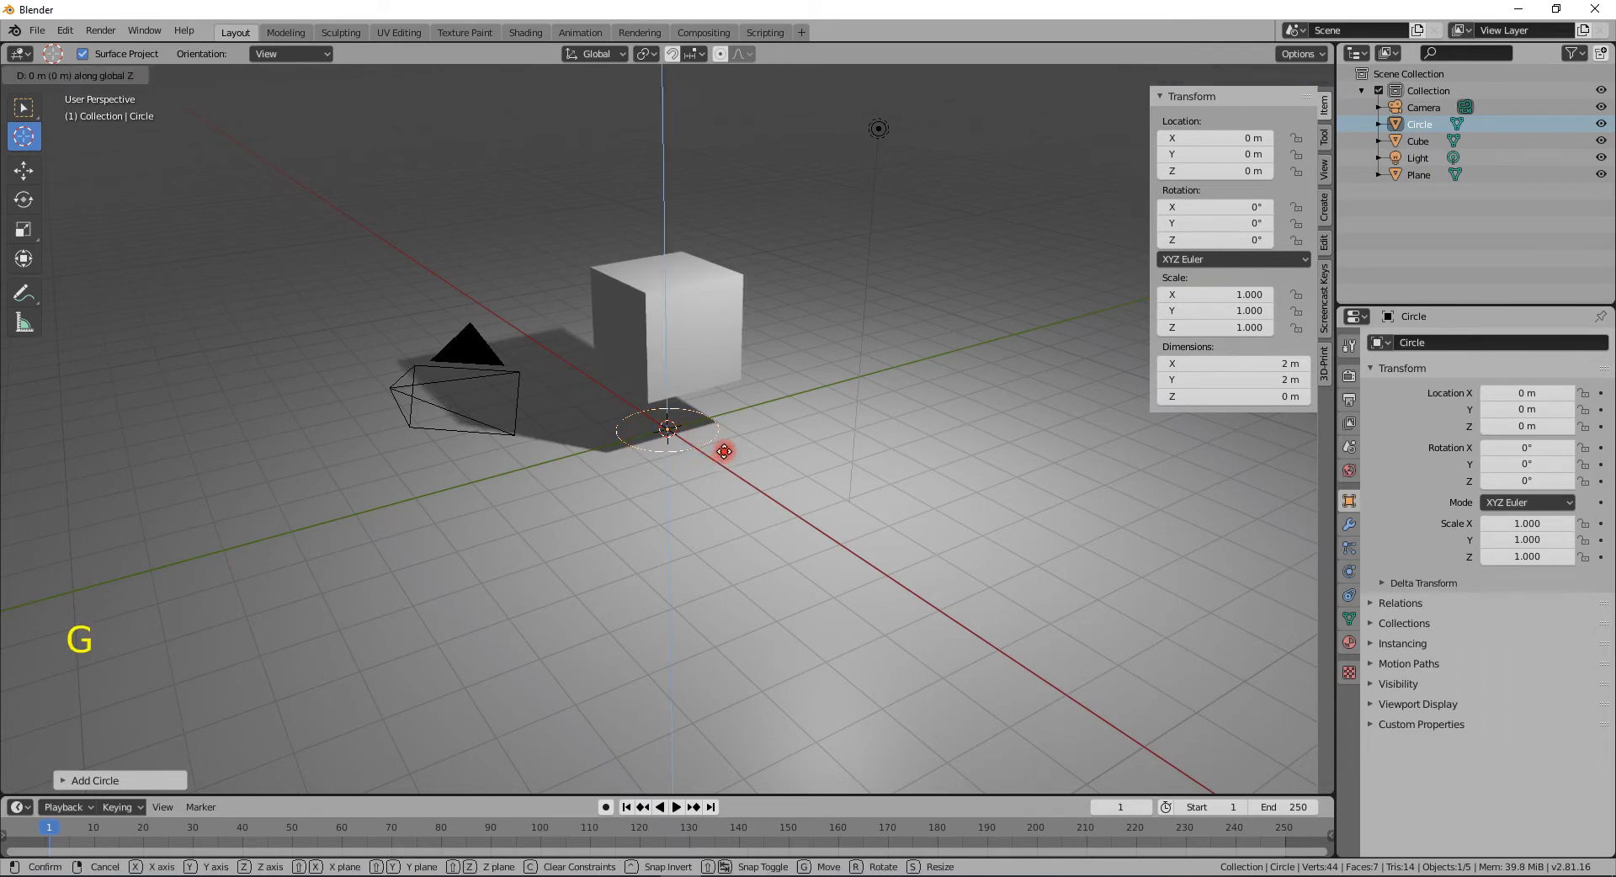
click(733, 240)
- Add a monkey mesh and move it up along the Z axis to about 4.59 m
middle_drag(745, 296, 768, 327)
key(shift+a)
mouse_move(674, 498)
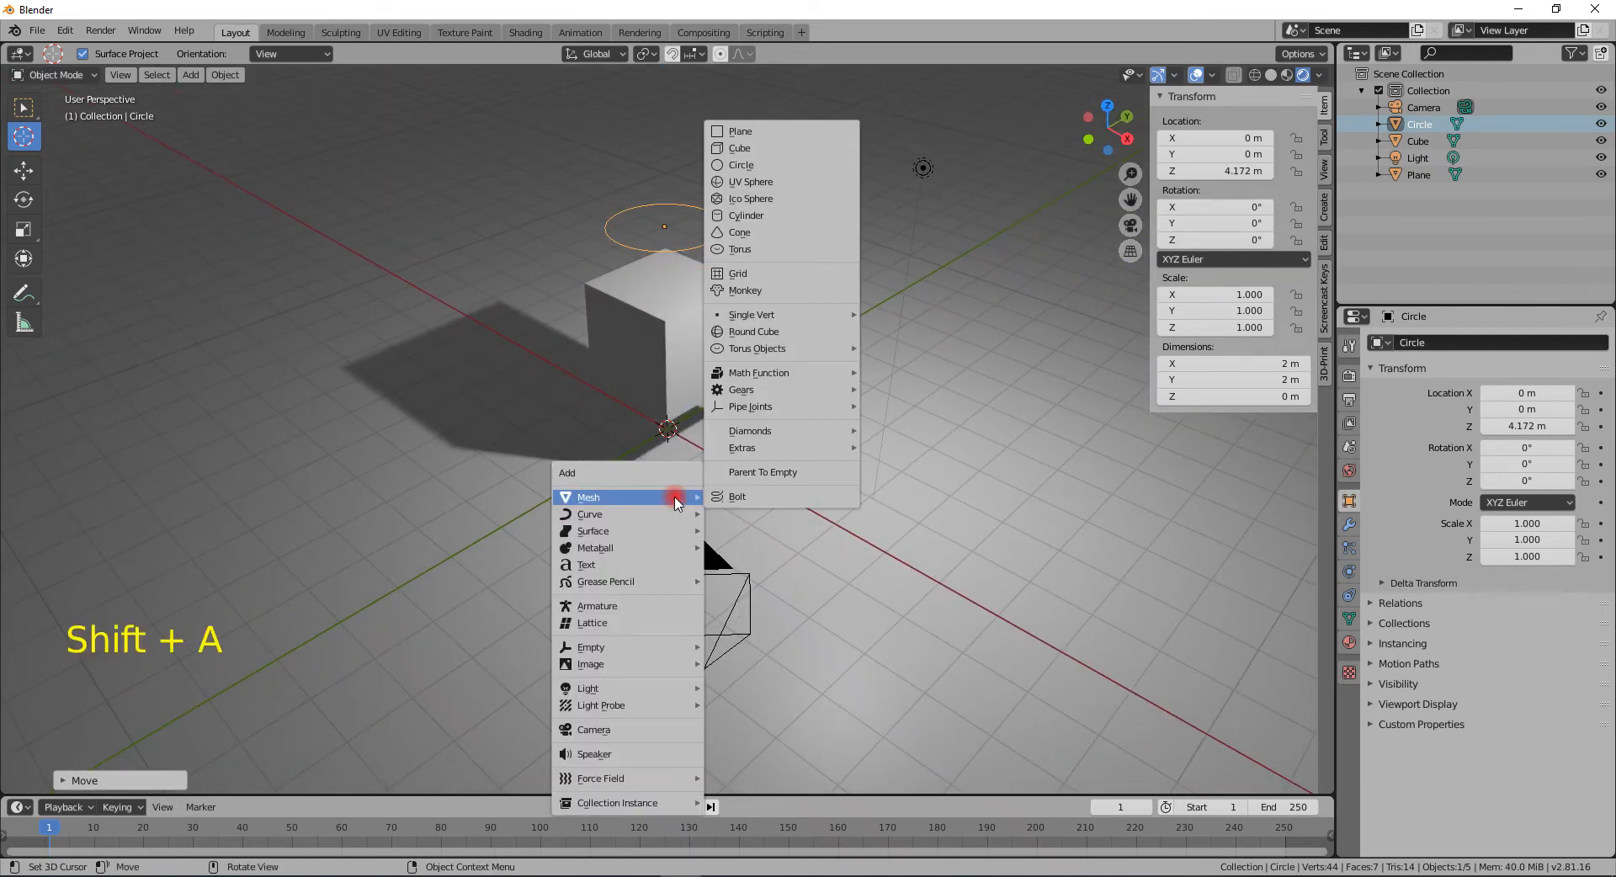
click(738, 289)
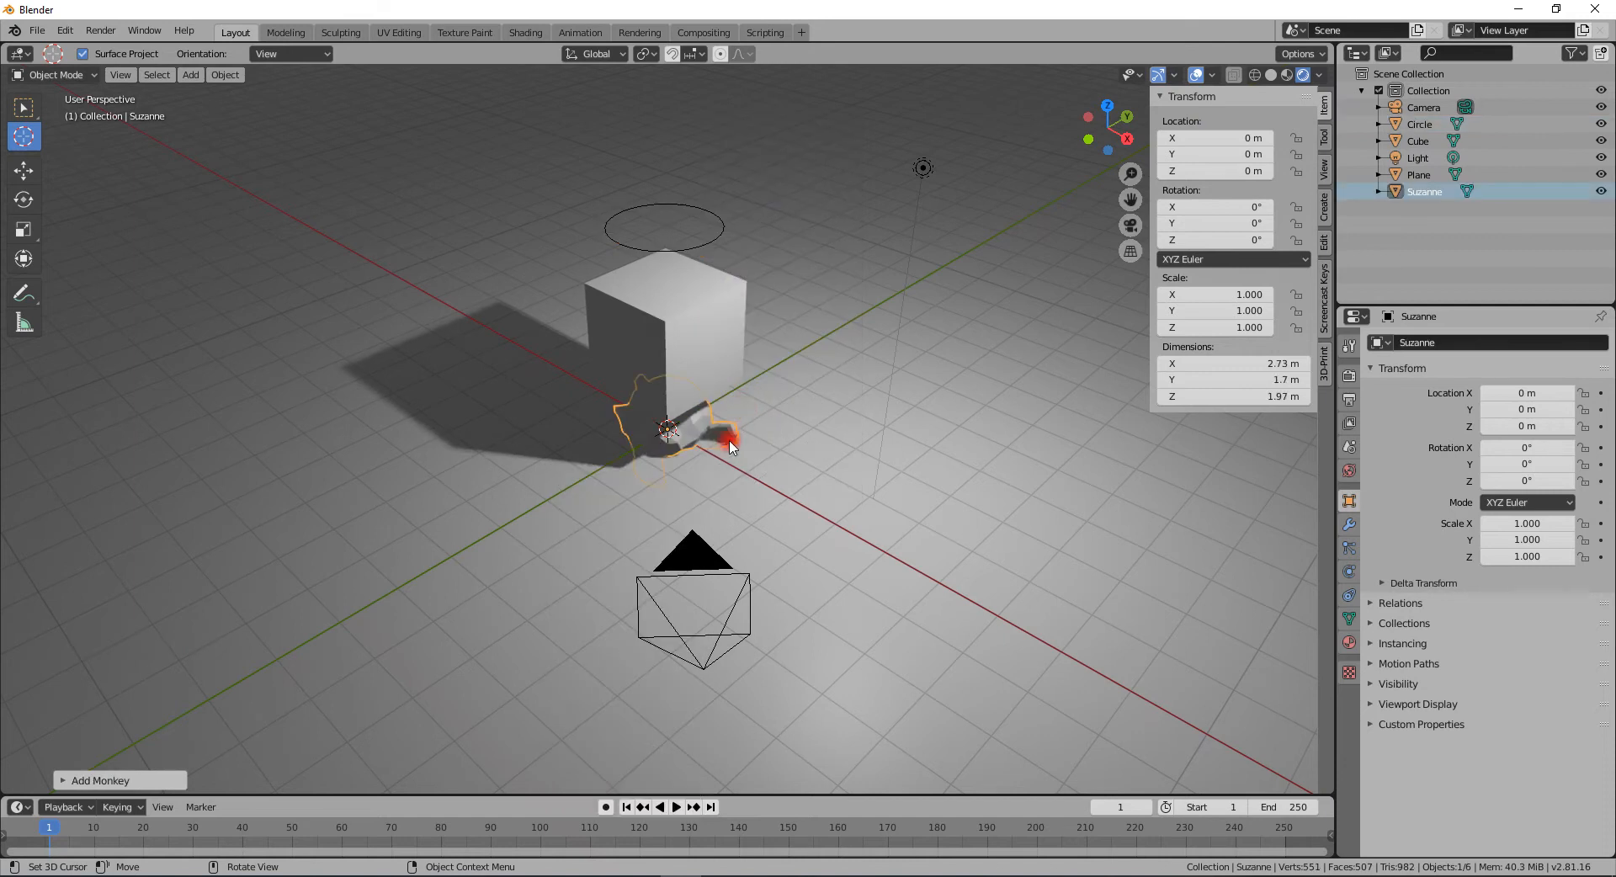
key(g)
key(z)
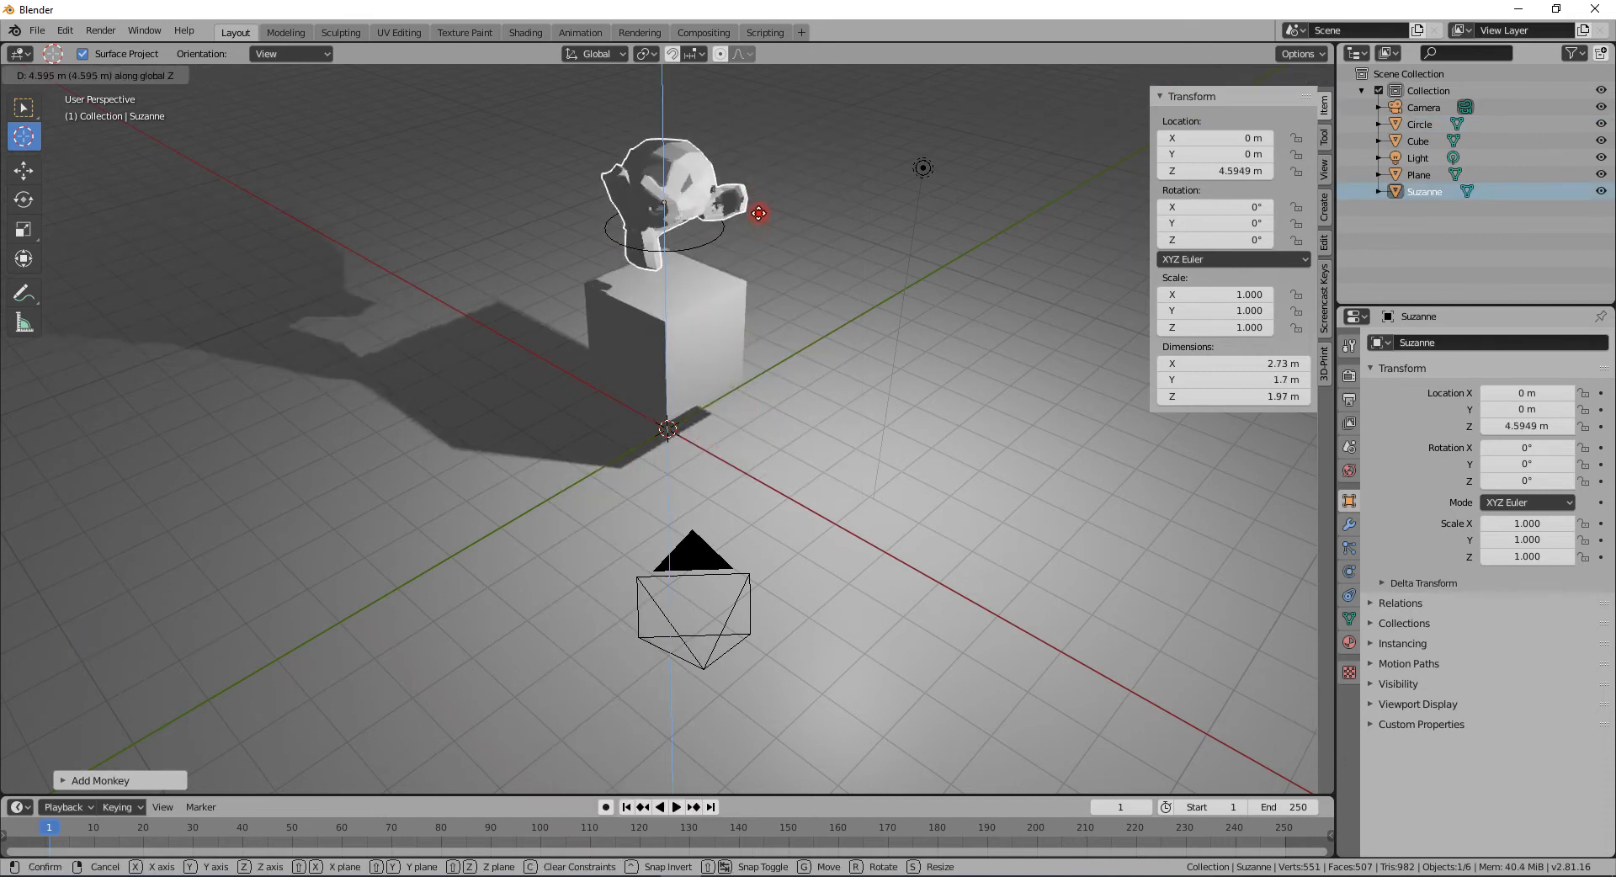
click(759, 273)
- Rotate the monkey about the Z axis by about 96.6°
key(r)
key(z)
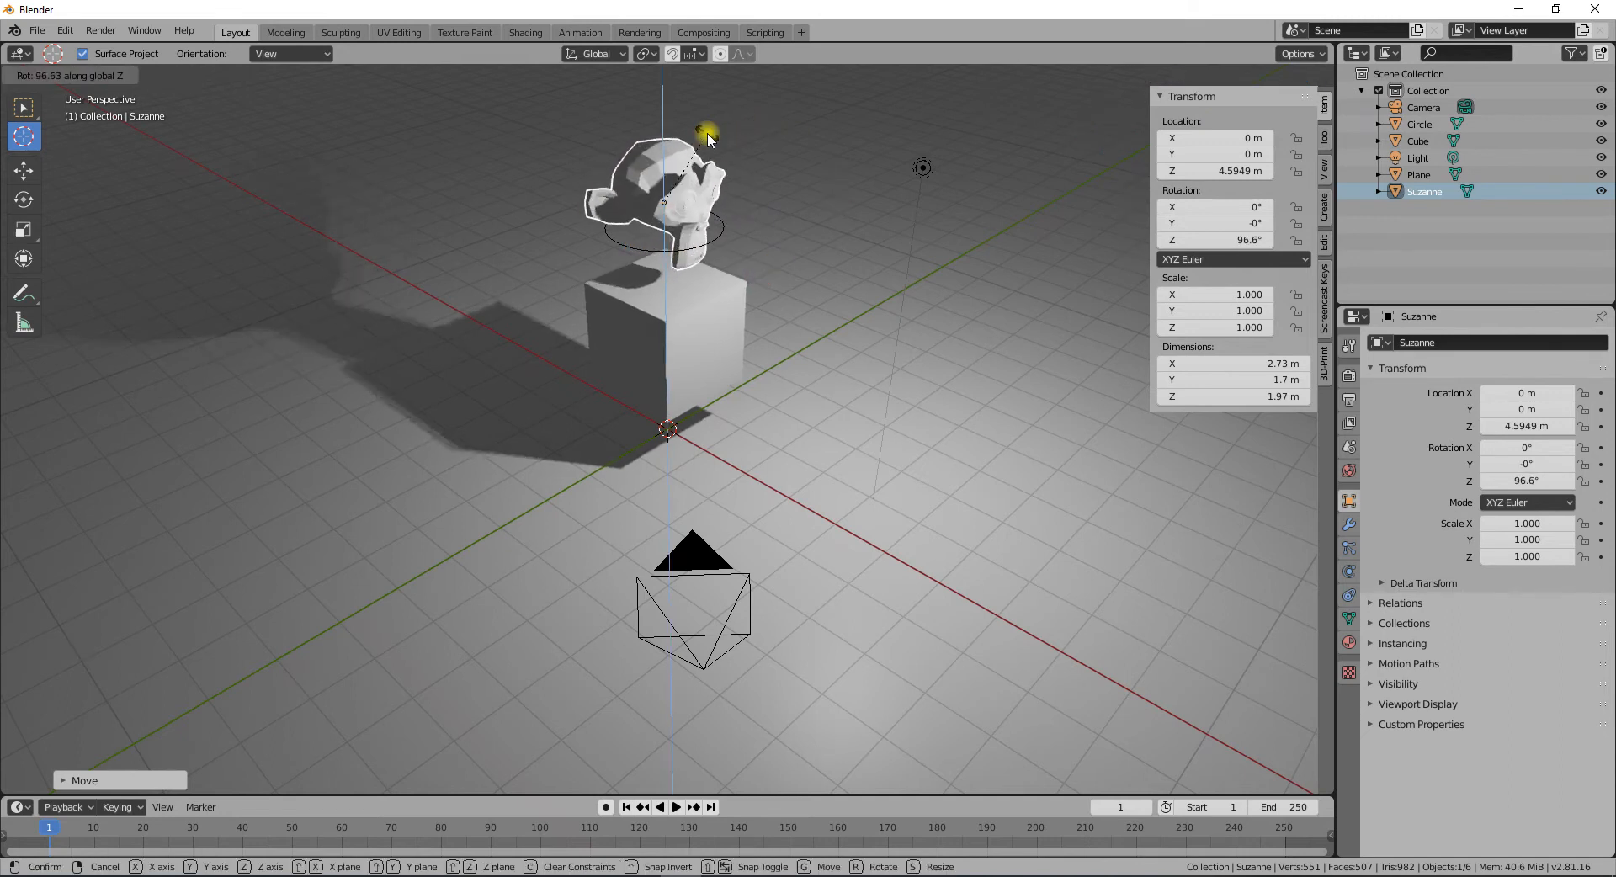
click(695, 223)
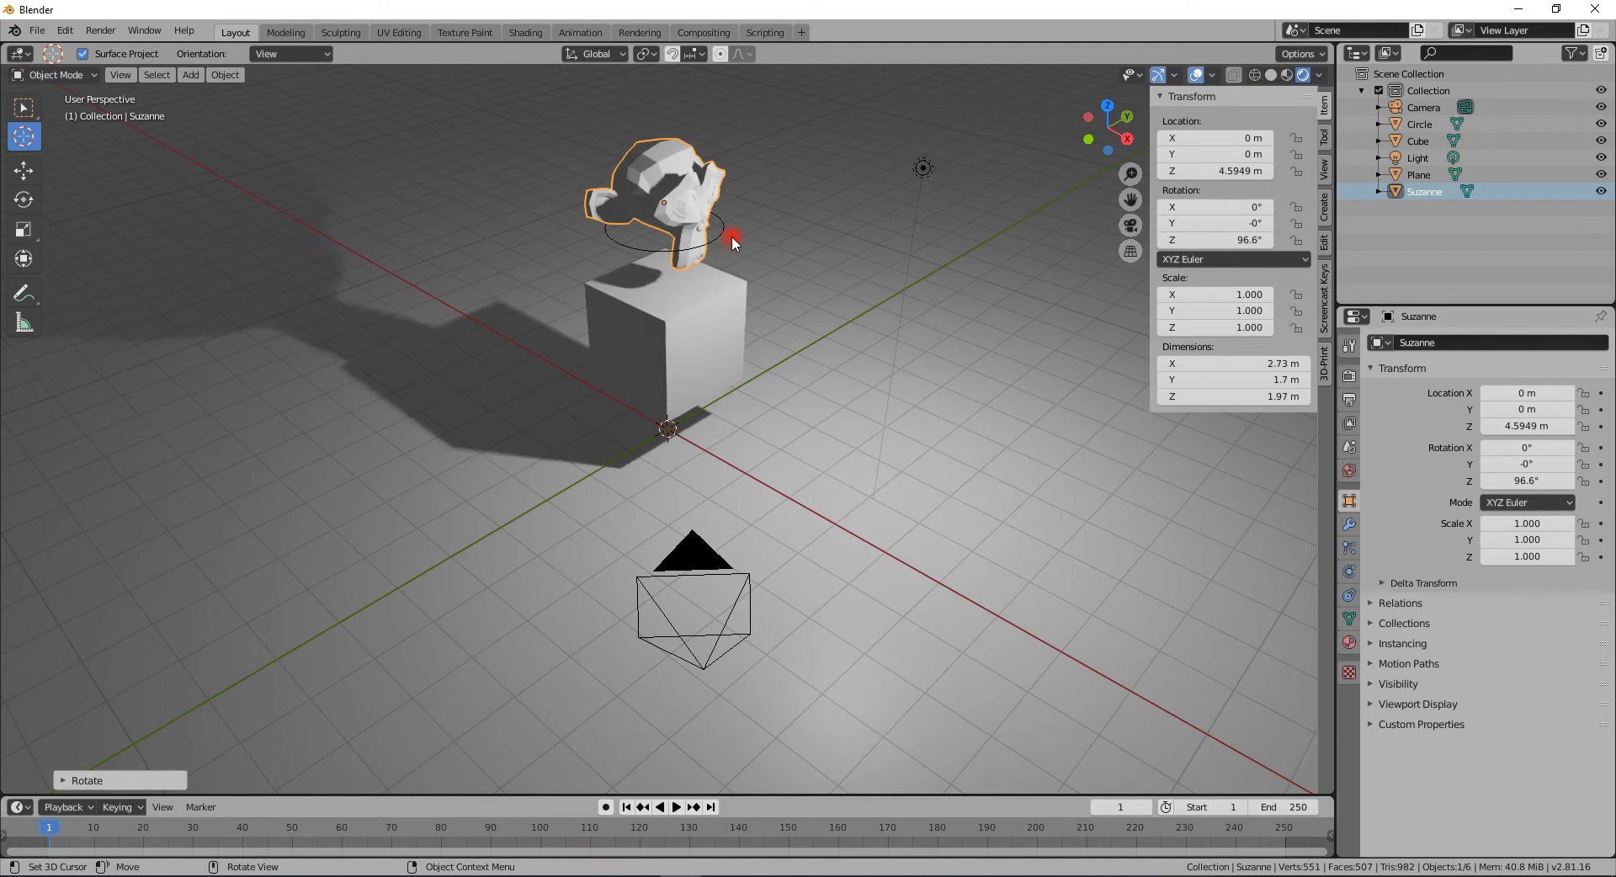
- Enter Edit Mode on the monkey and add a cube mesh inside its geometry
middle_drag(768, 204, 641, 335)
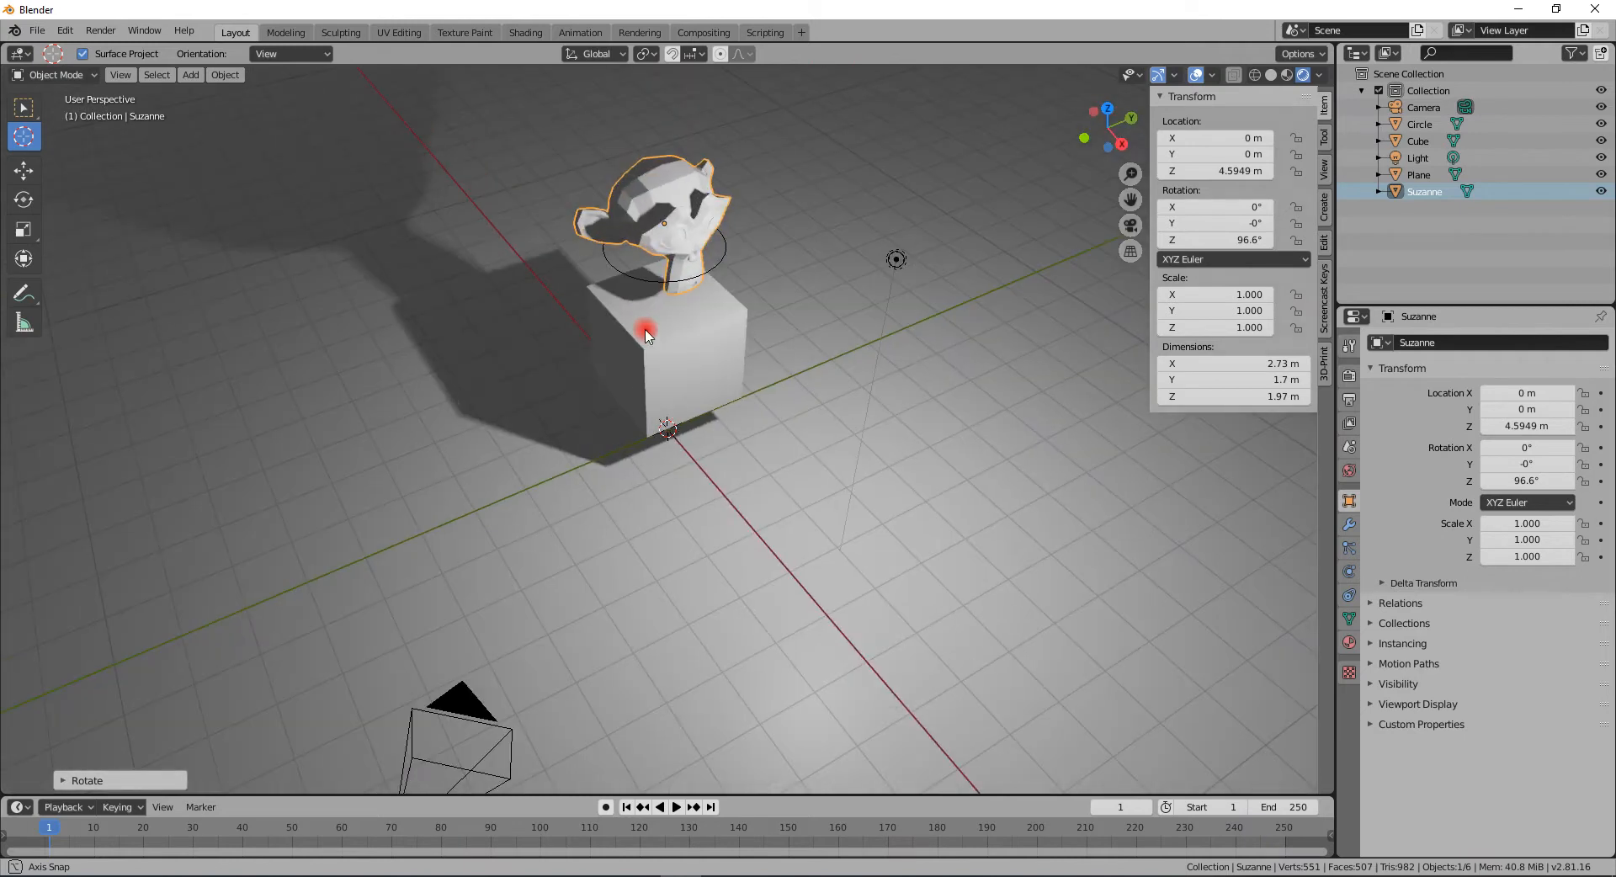
scroll(686, 282, down, 2)
middle_drag(677, 332, 669, 344)
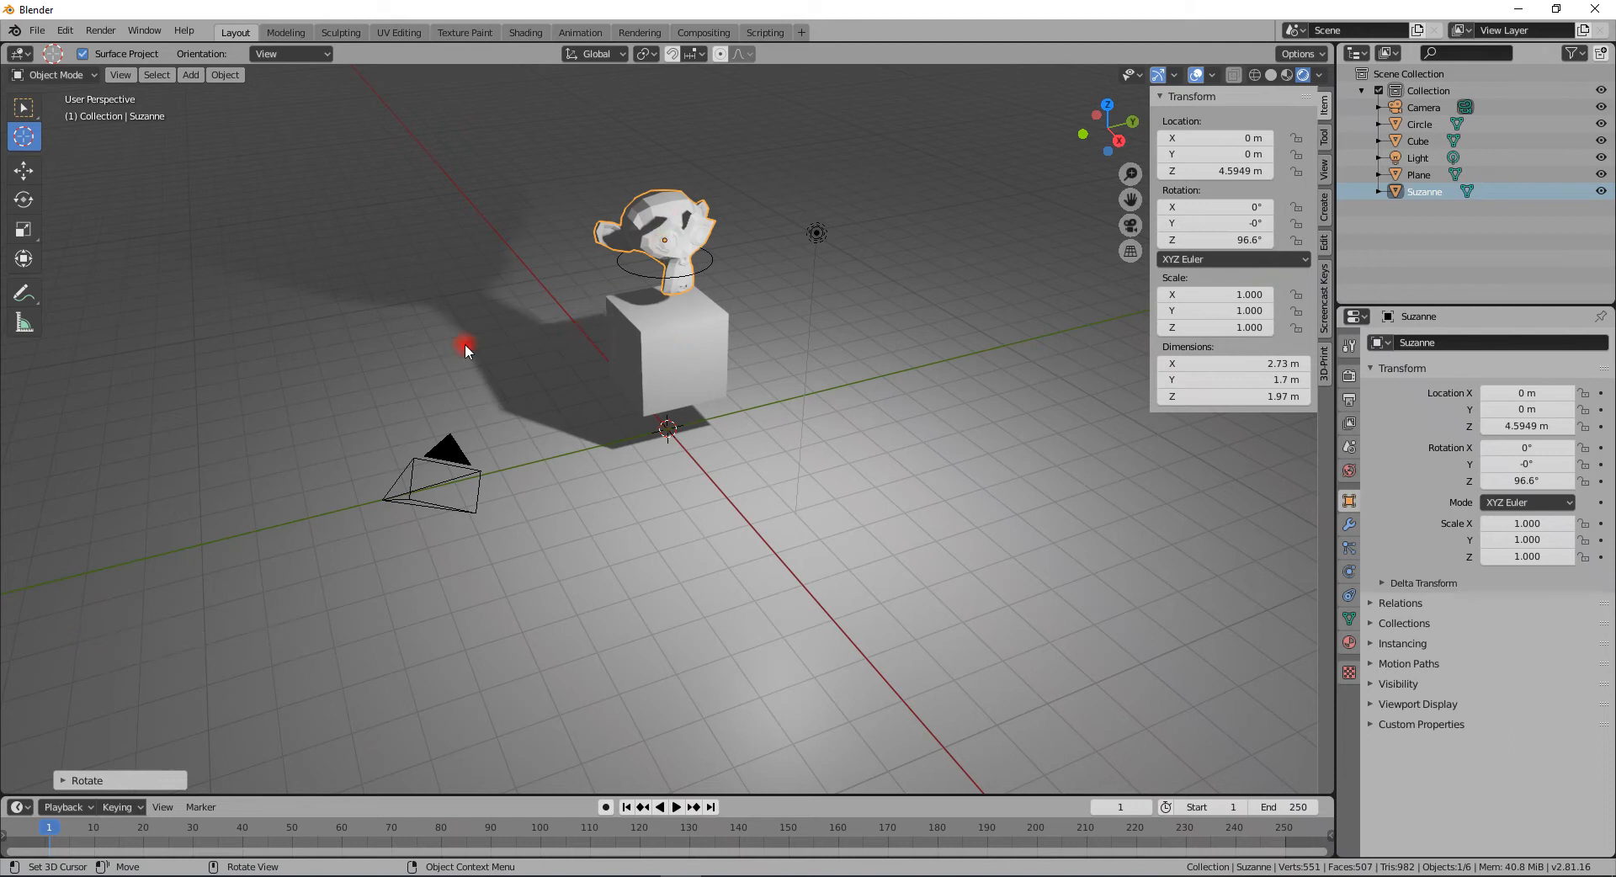
middle_drag(547, 351, 645, 437)
scroll(577, 370, up, 2)
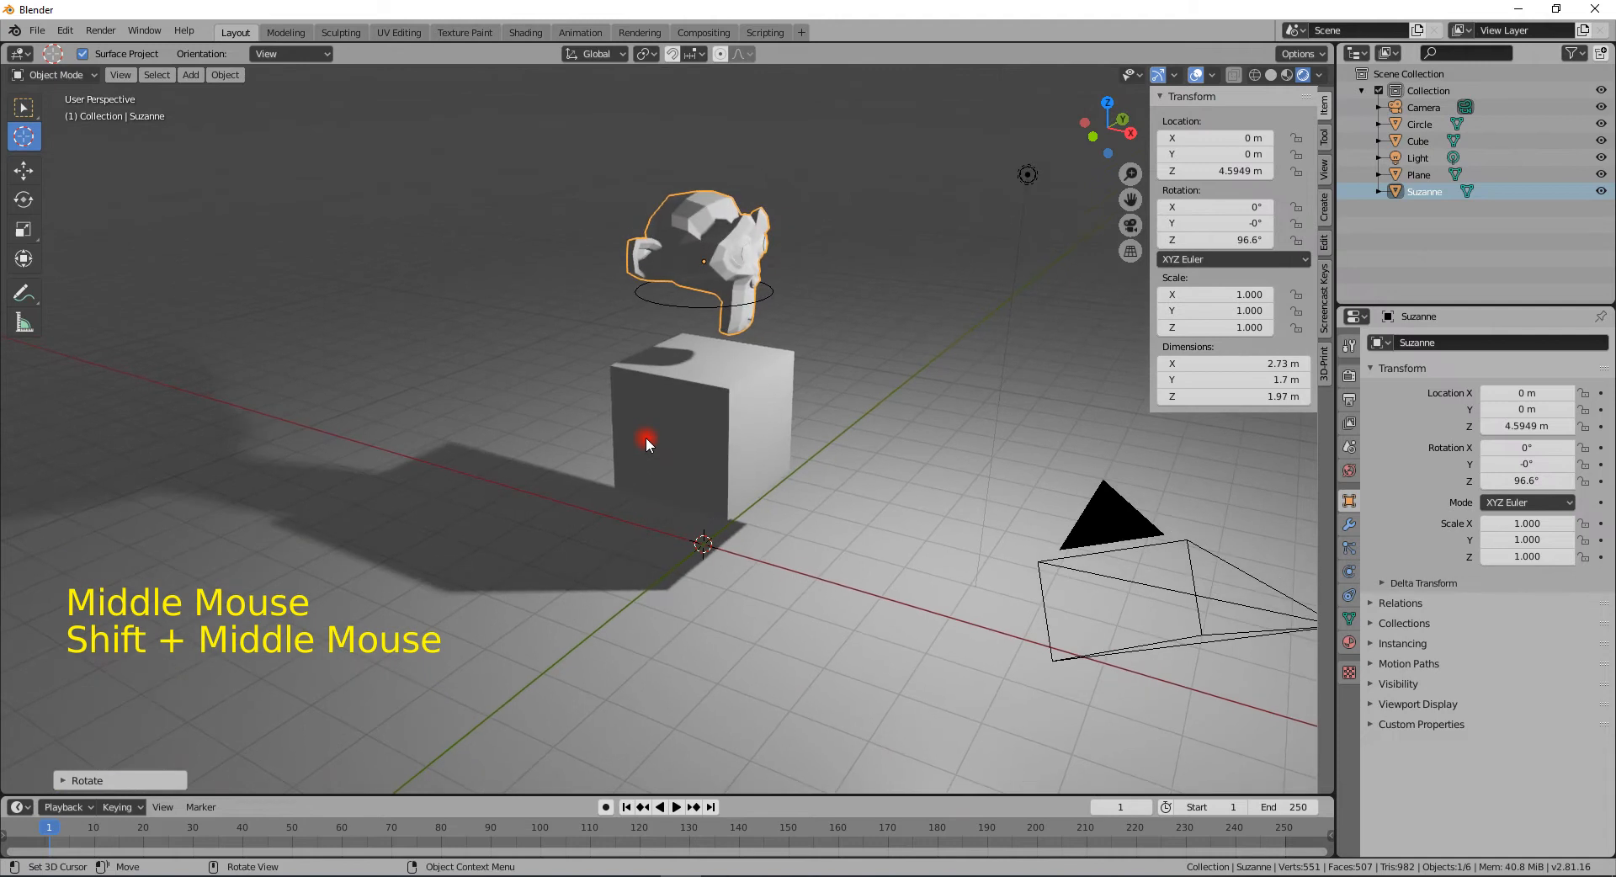
key(Tab)
key(Tab)
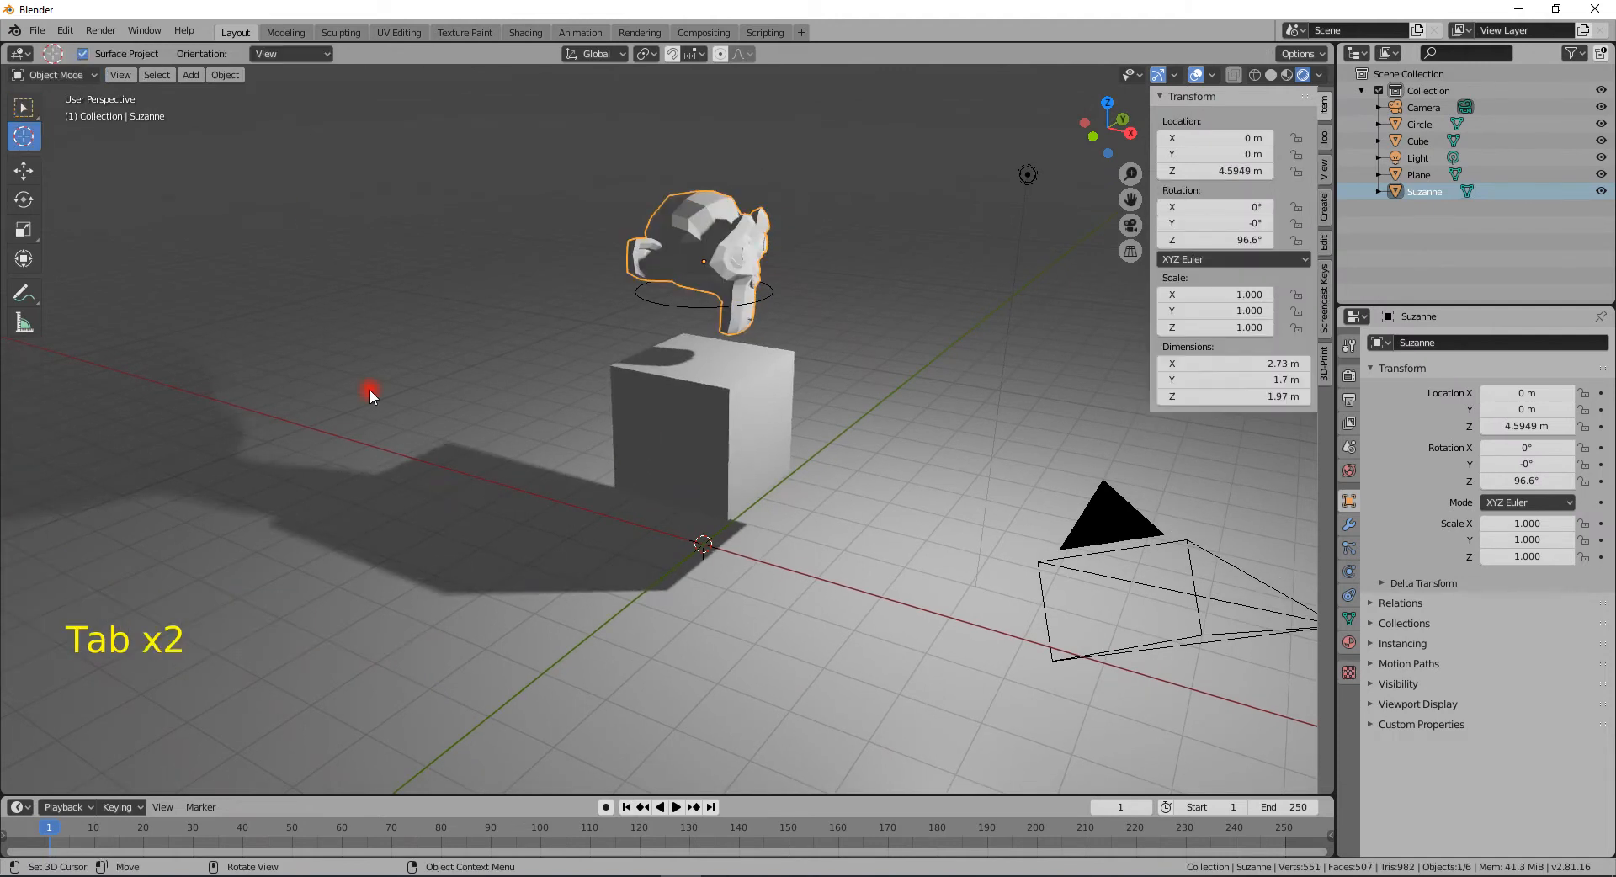
key(Tab)
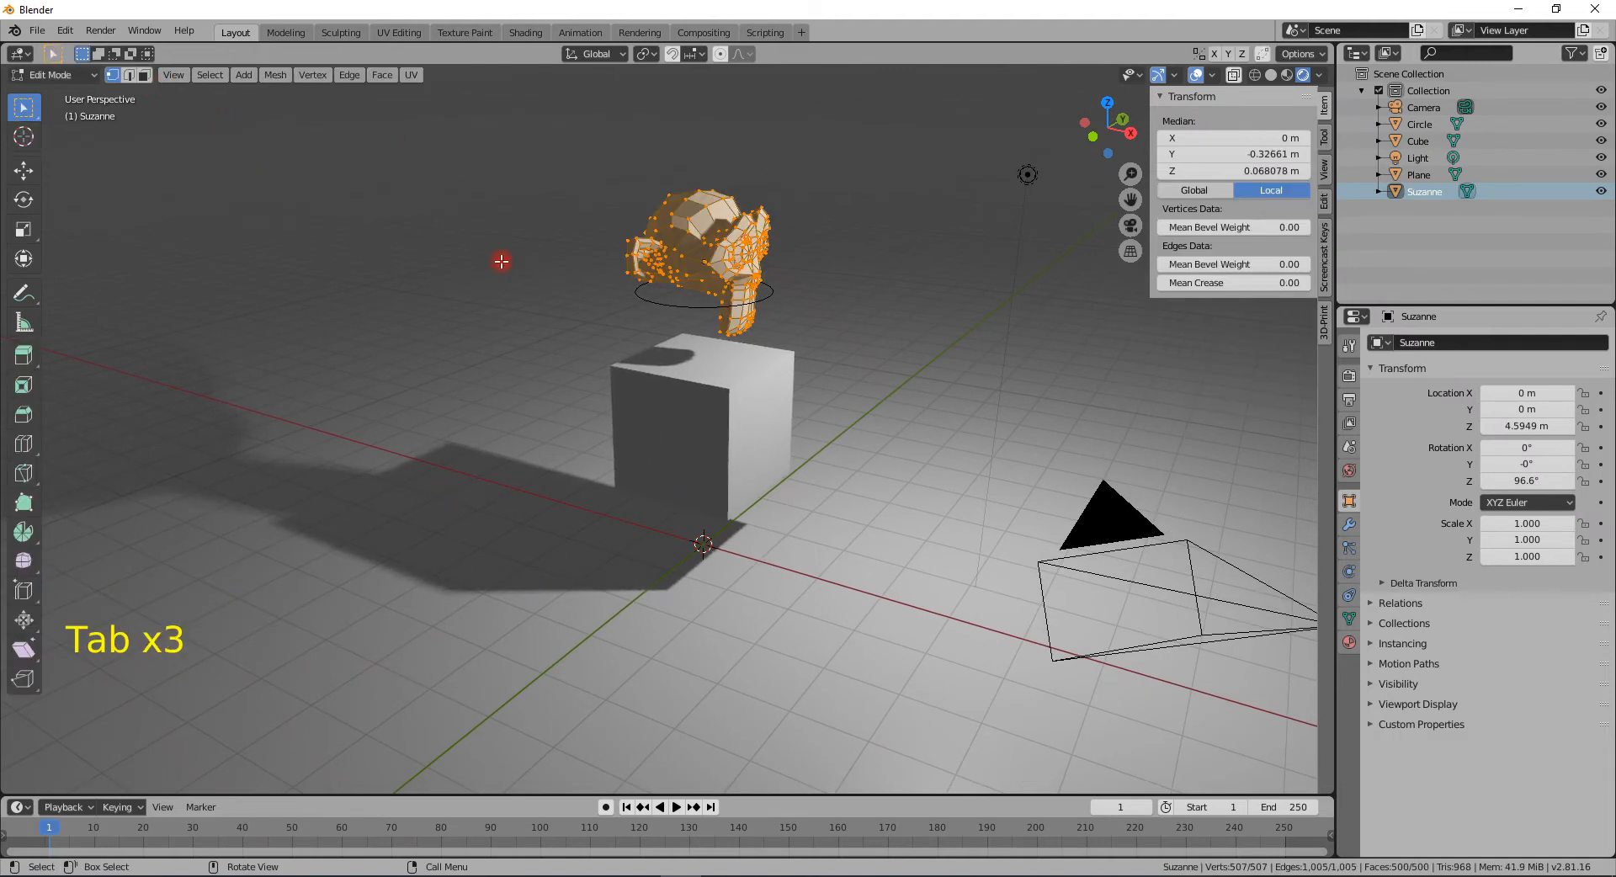
key(shift+a)
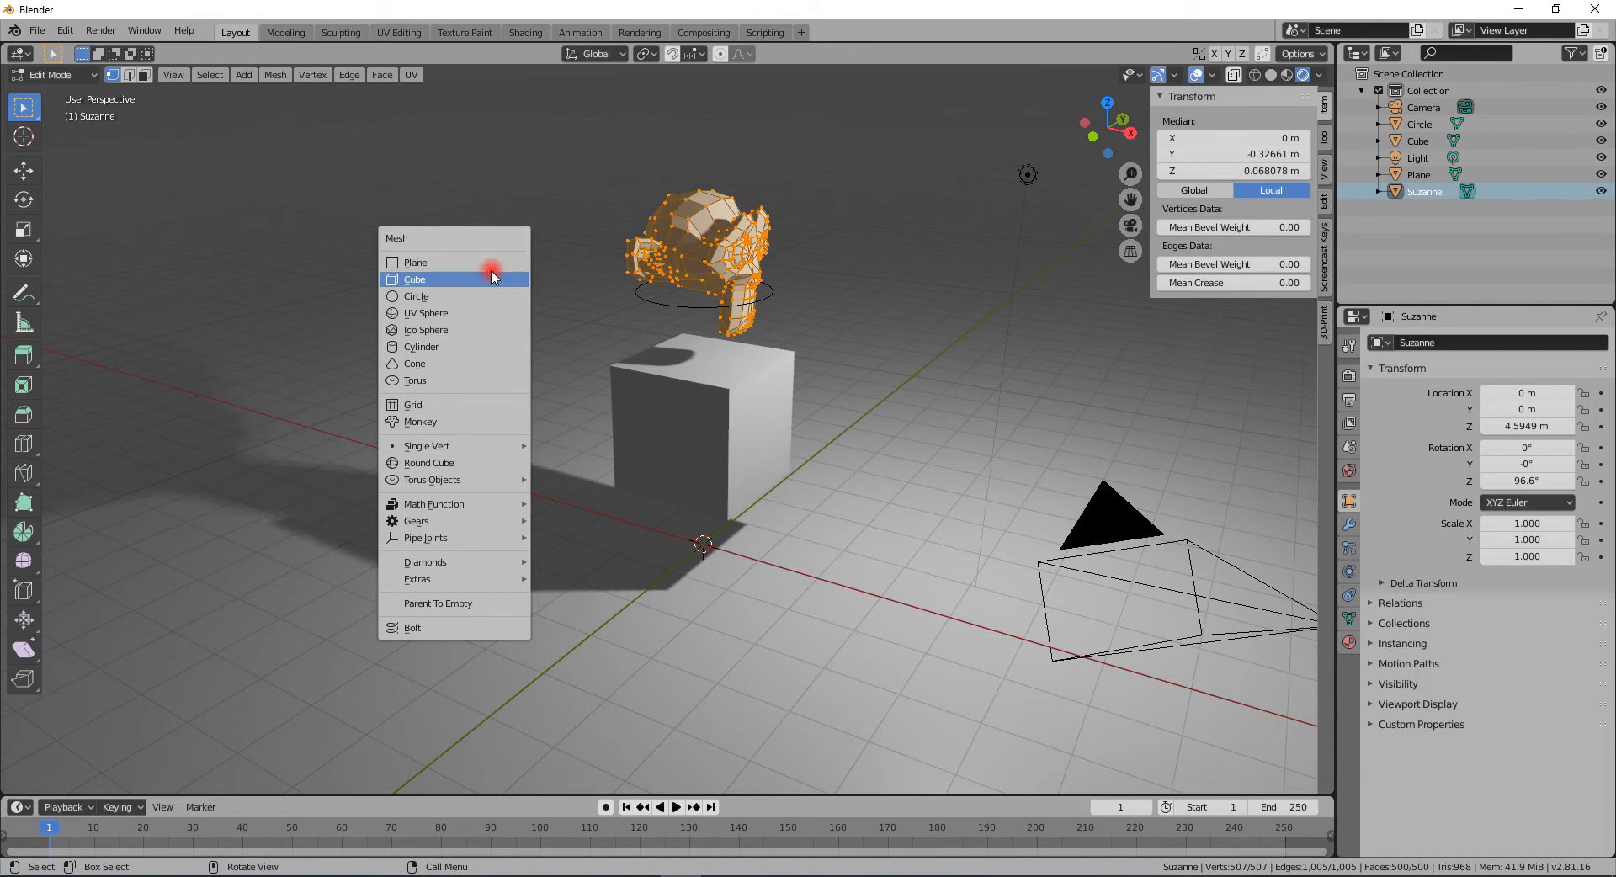
click(491, 281)
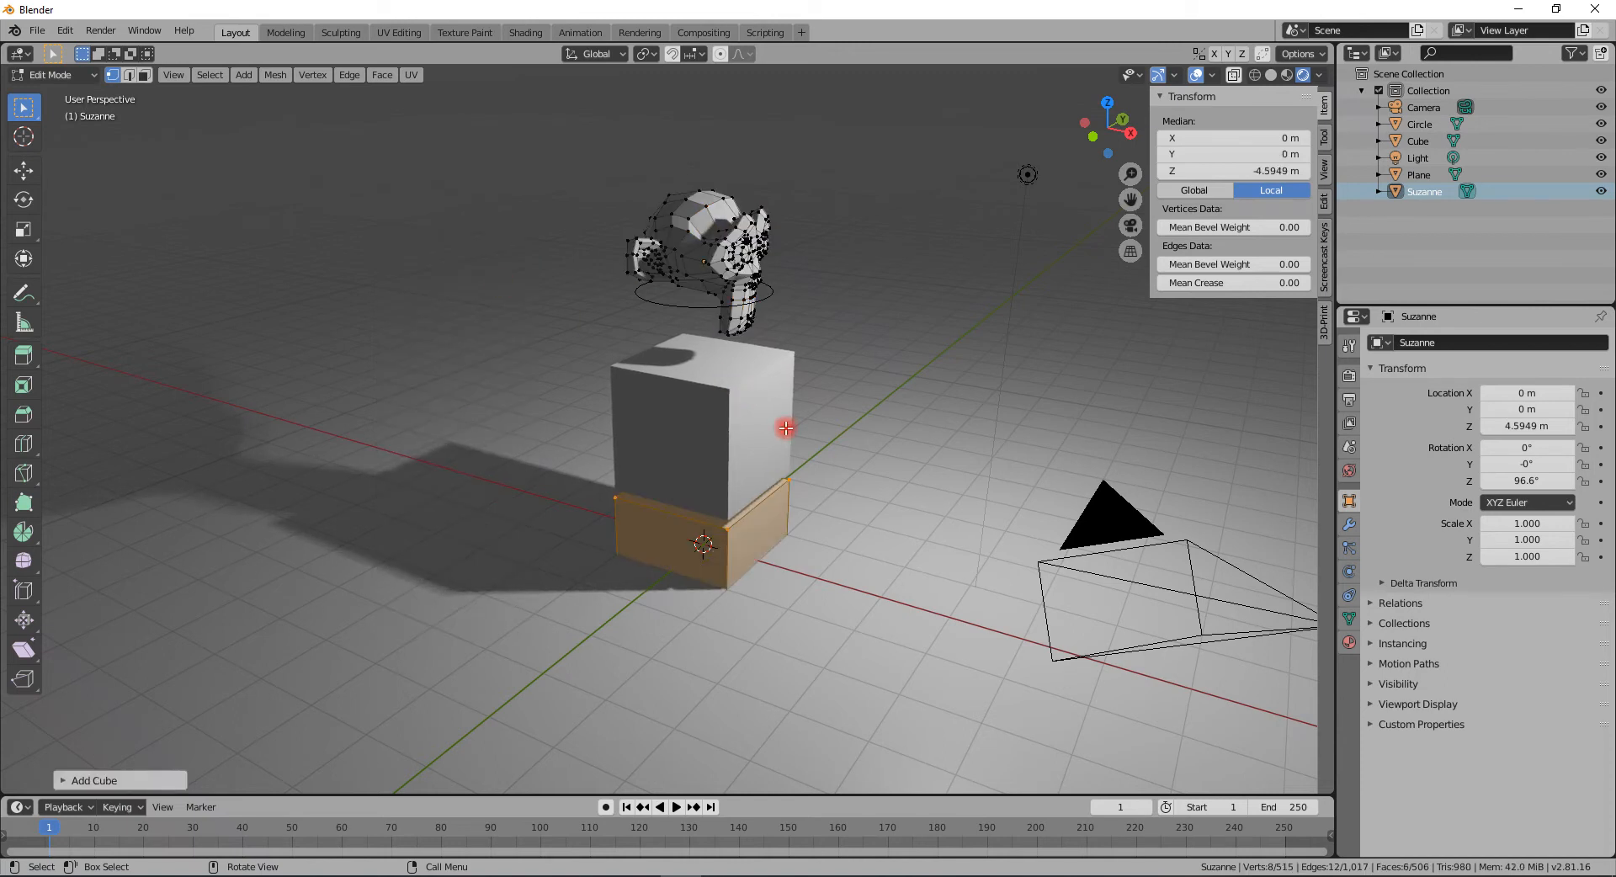
- Move the added cube up along the Z axis by about 3.96 m
key(g)
key(z)
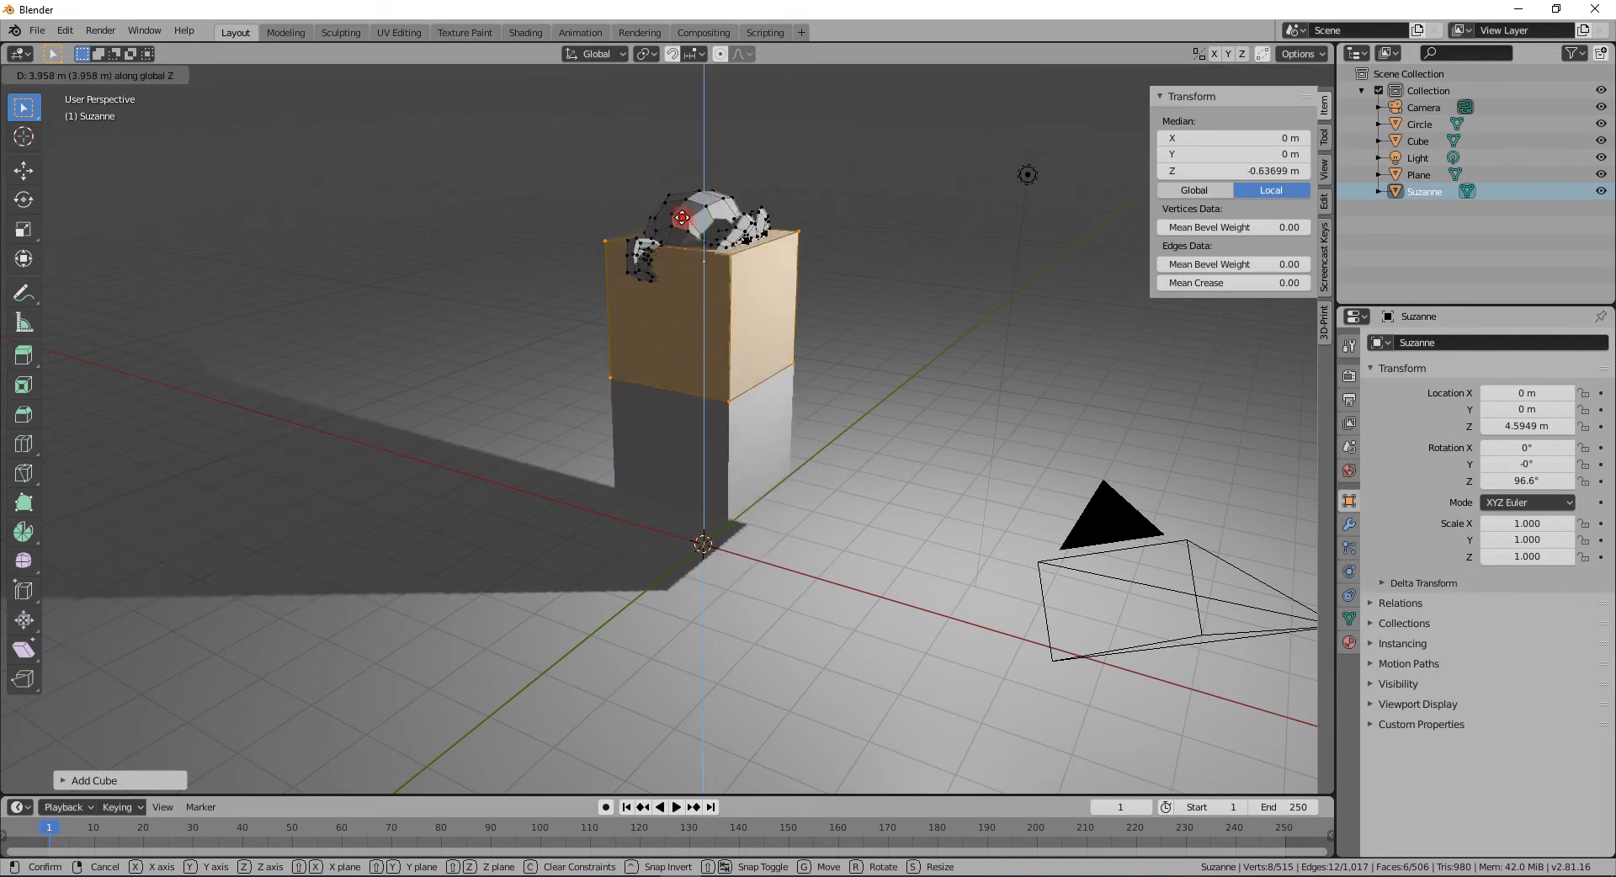
click(677, 191)
- Nudge the added cube slightly along the X axis and return to Object Mode
key(g)
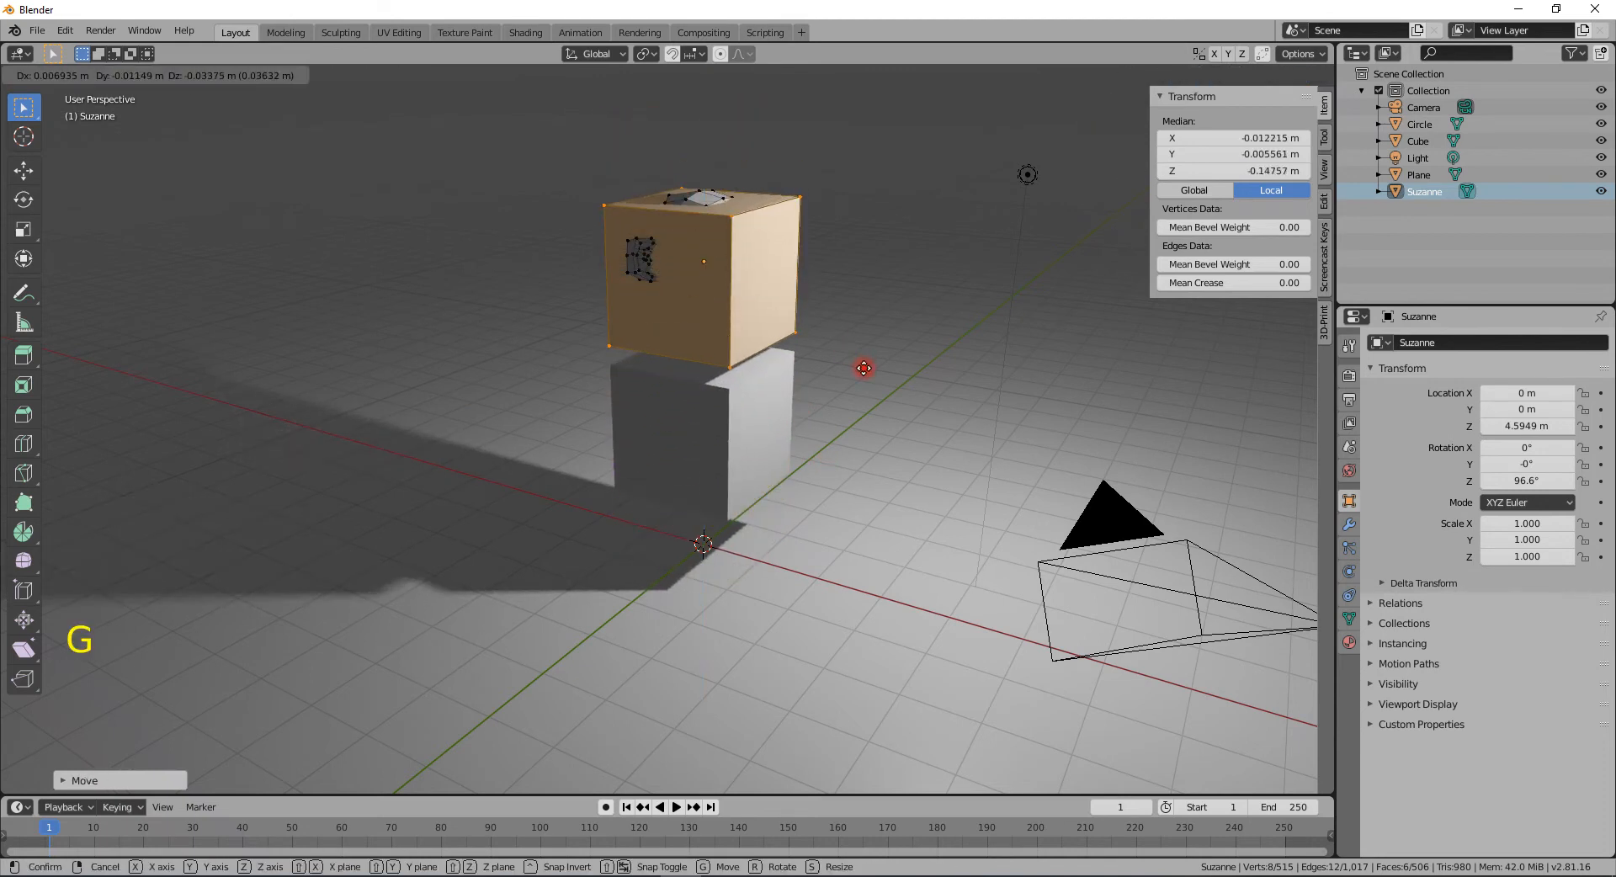
key(x)
click(799, 353)
key(Tab)
- Place the 3D cursor on the cube's face and switch to the Select Box tool
middle_drag(820, 365, 577, 436)
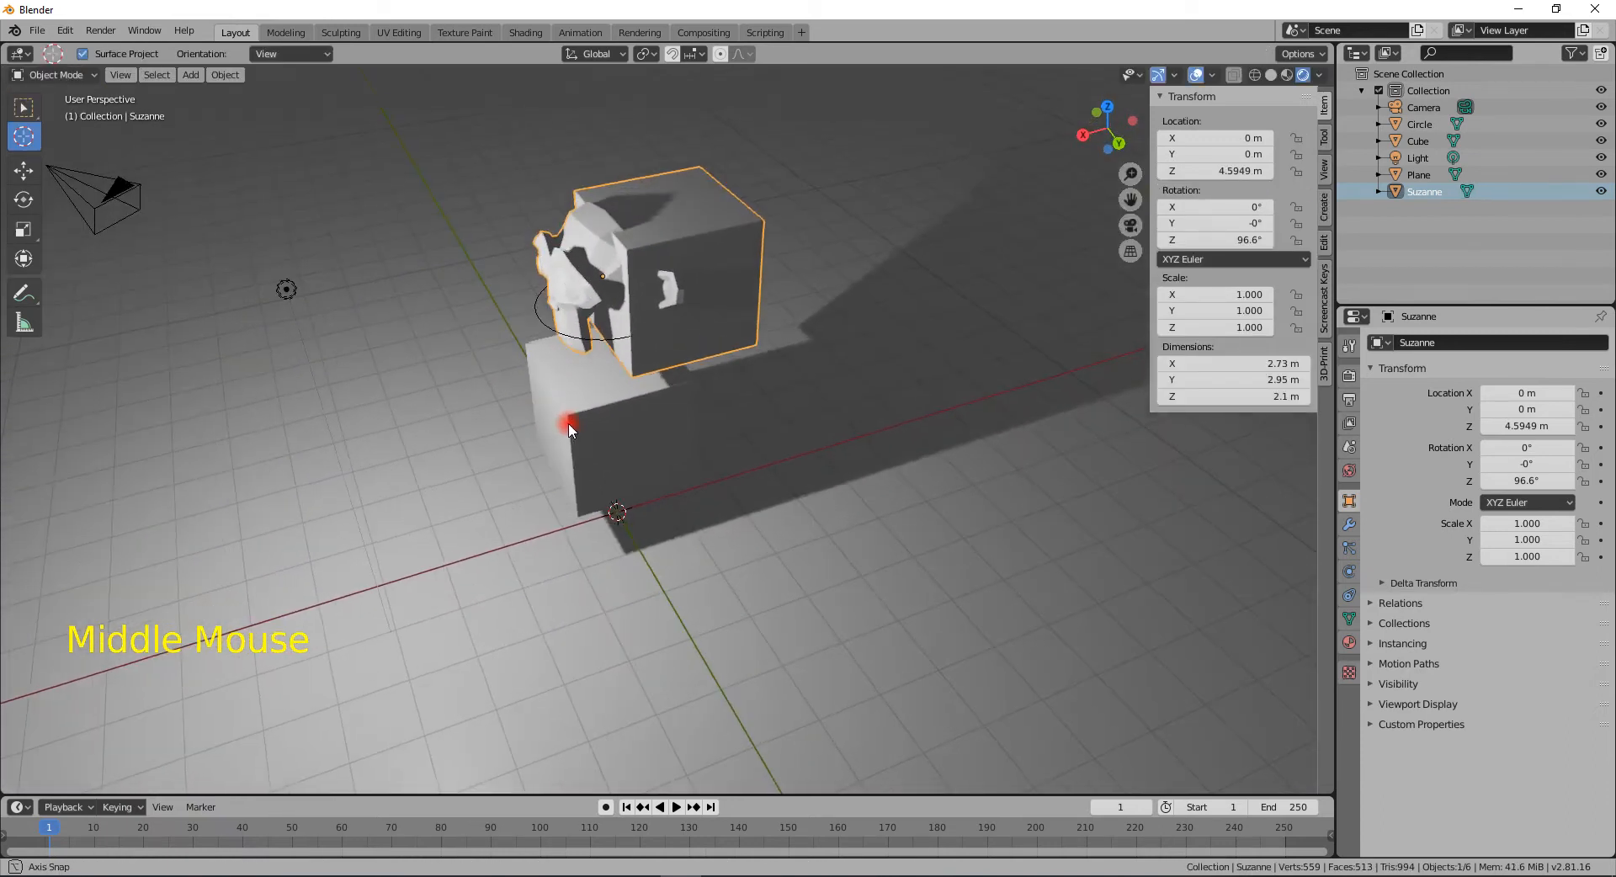
click(723, 252)
right_click(635, 422)
click(707, 314)
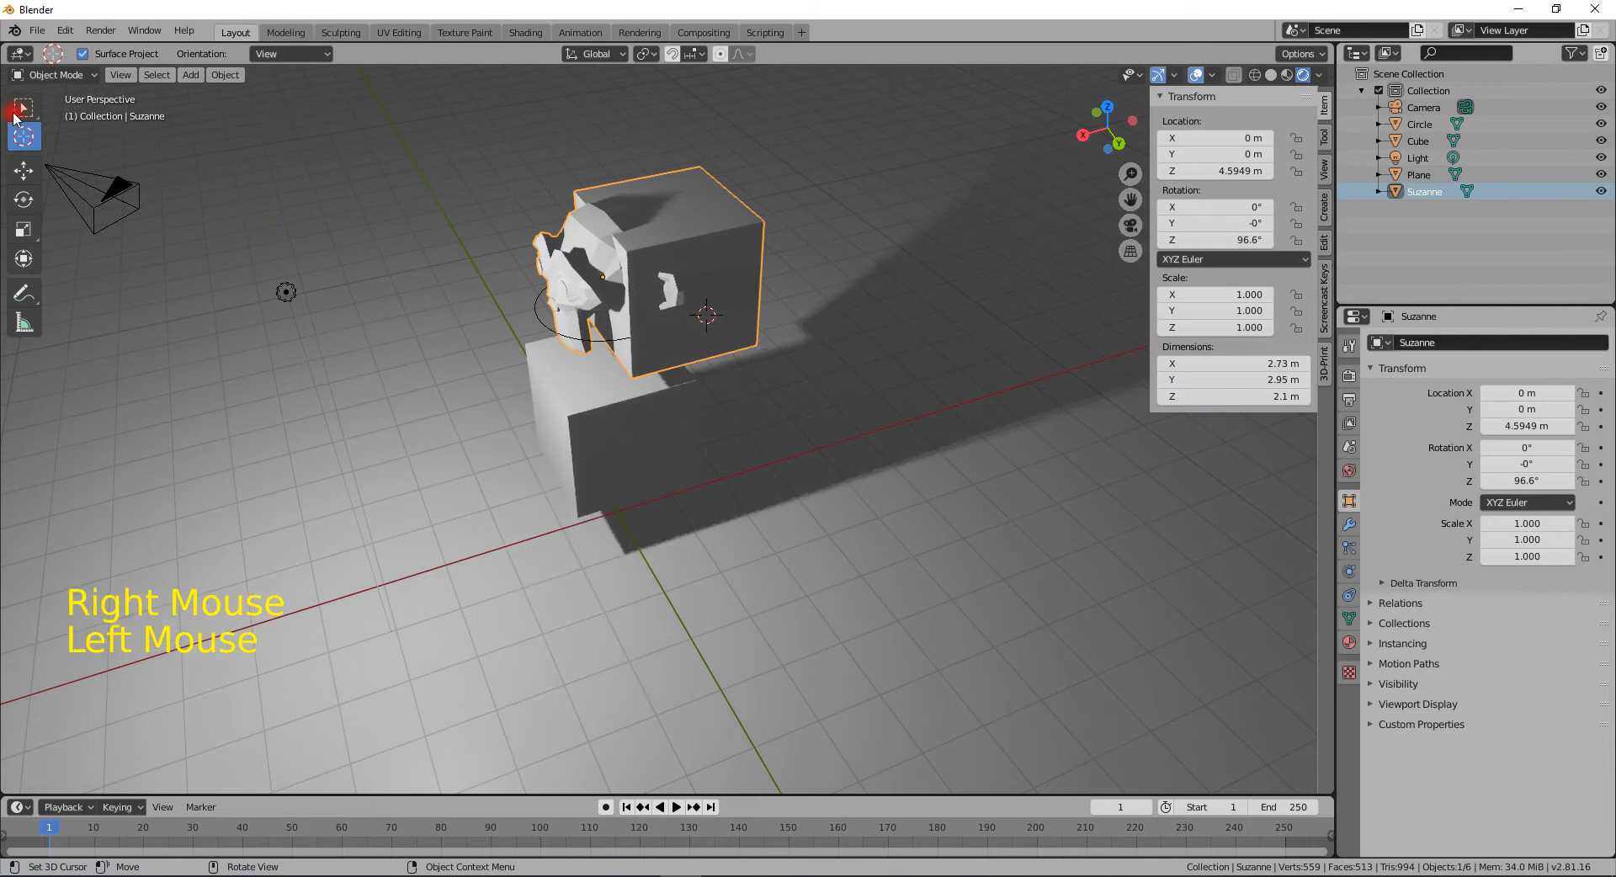
click(24, 106)
click(711, 341)
click(731, 234)
click(579, 275)
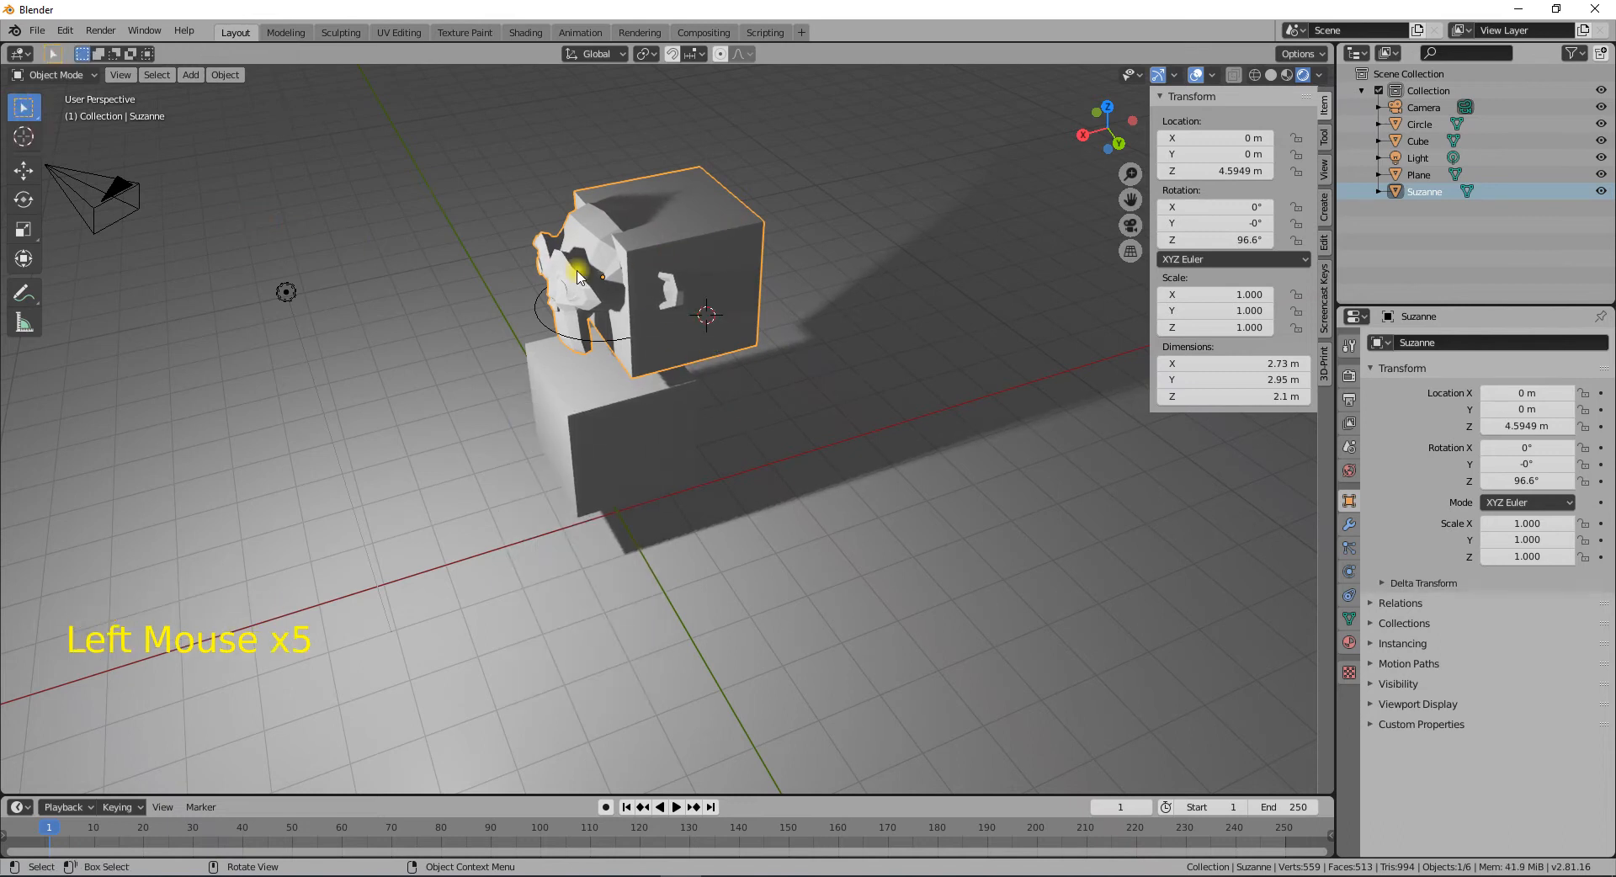
click(738, 228)
click(580, 279)
middle_drag(622, 359, 829, 324)
scroll(685, 281, up, 3)
shift+middle_drag(685, 281, 711, 454)
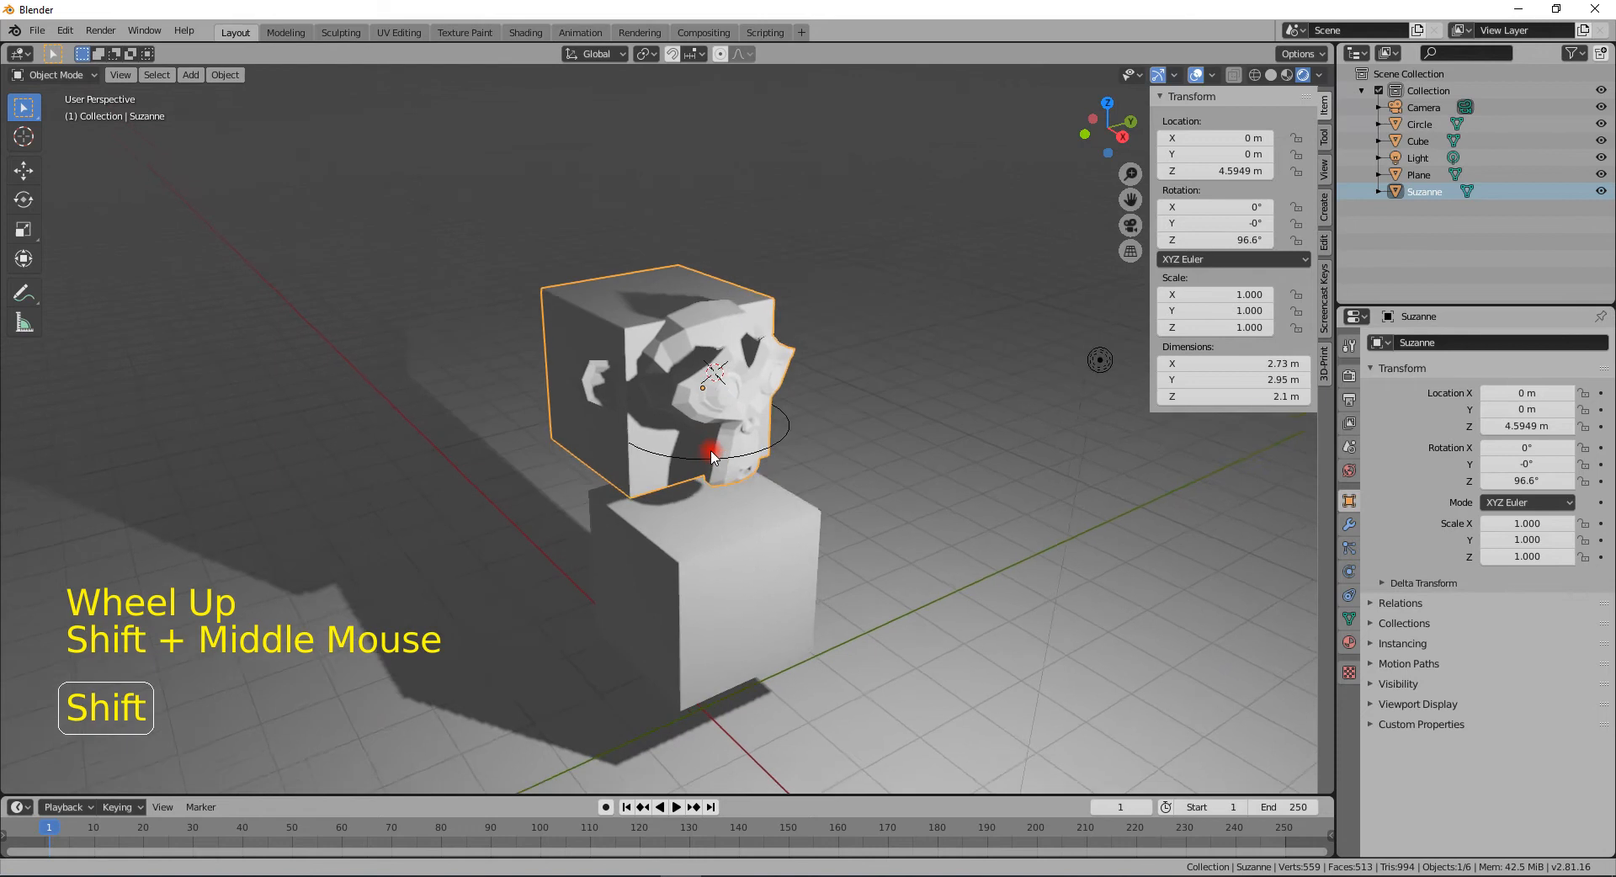
scroll(720, 441, up, 1)
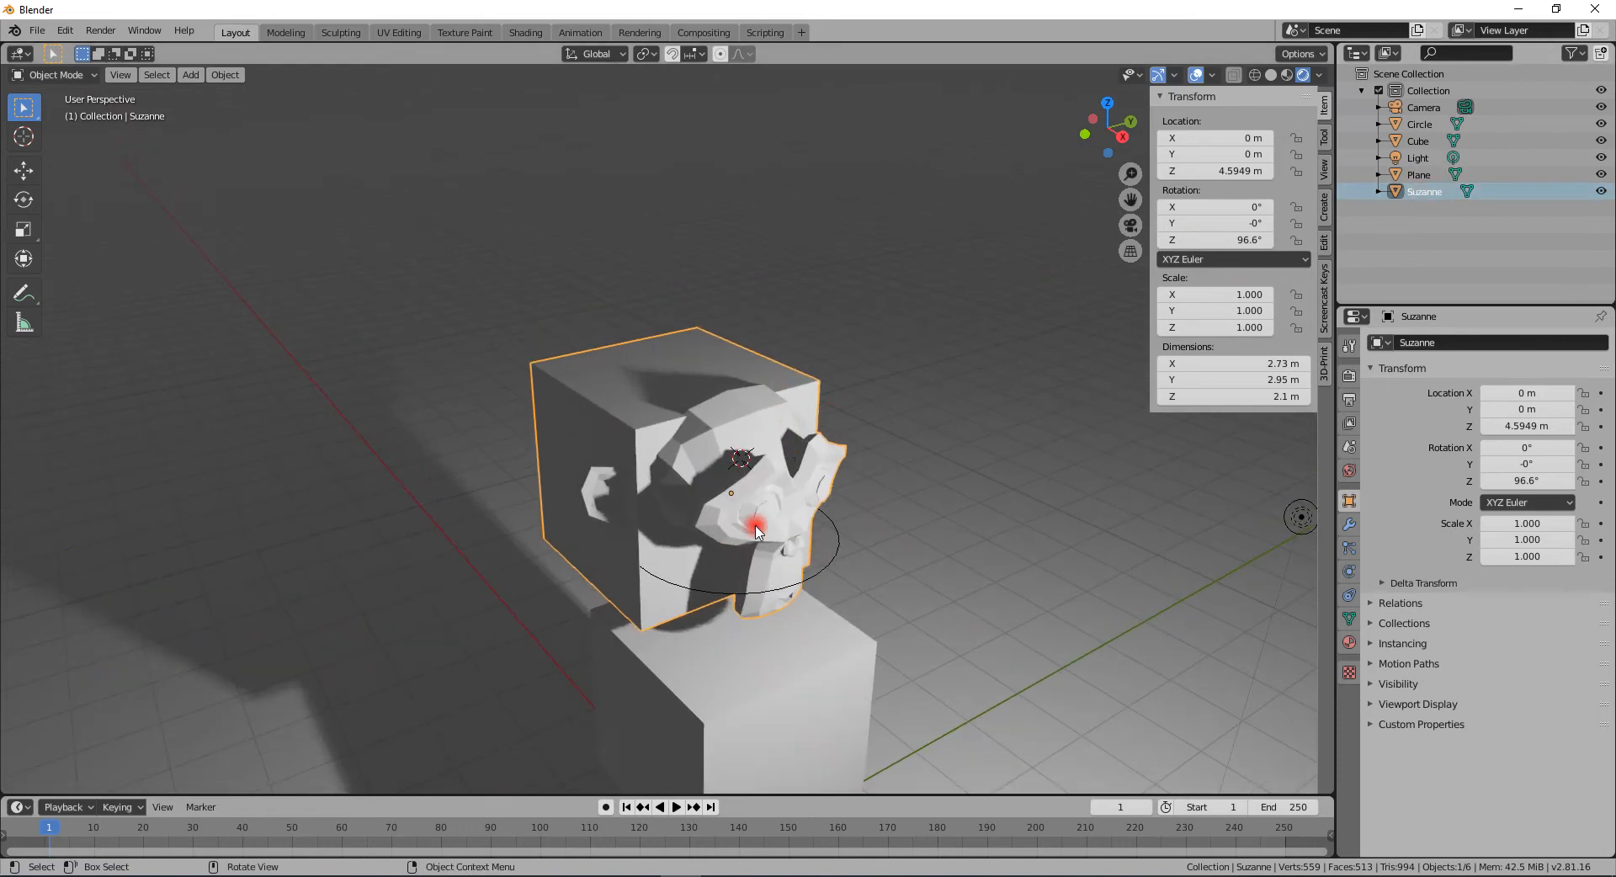
middle_drag(706, 478, 599, 393)
middle_drag(594, 477, 484, 428)
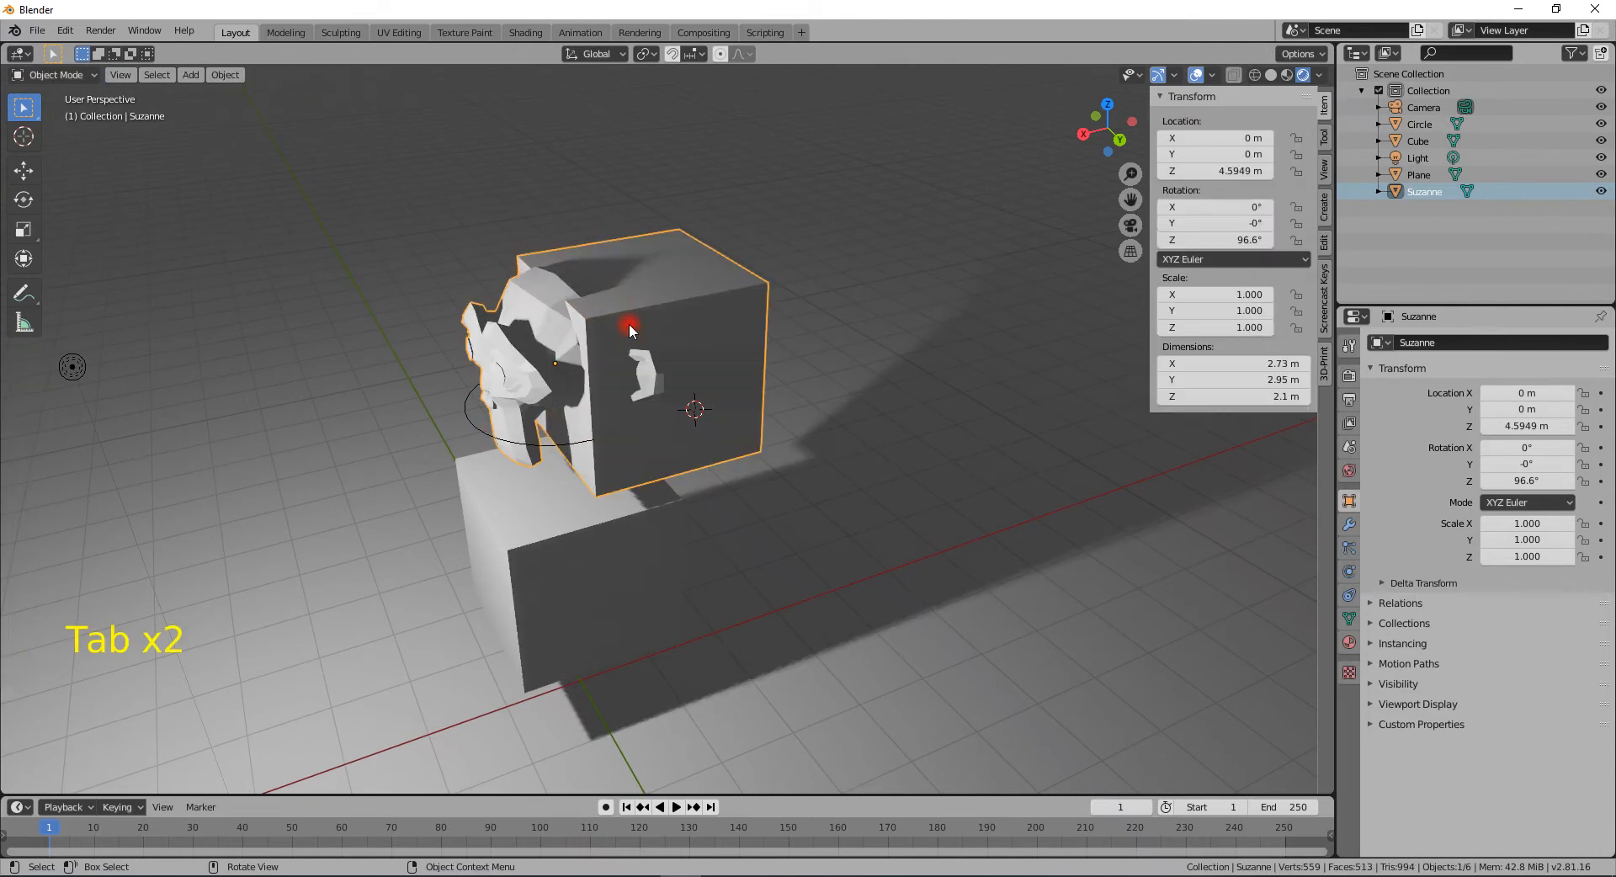
- In Edit Mode, select the added cube by growing the selection from one corner vertex, and move it away from the monkey
key(Tab)
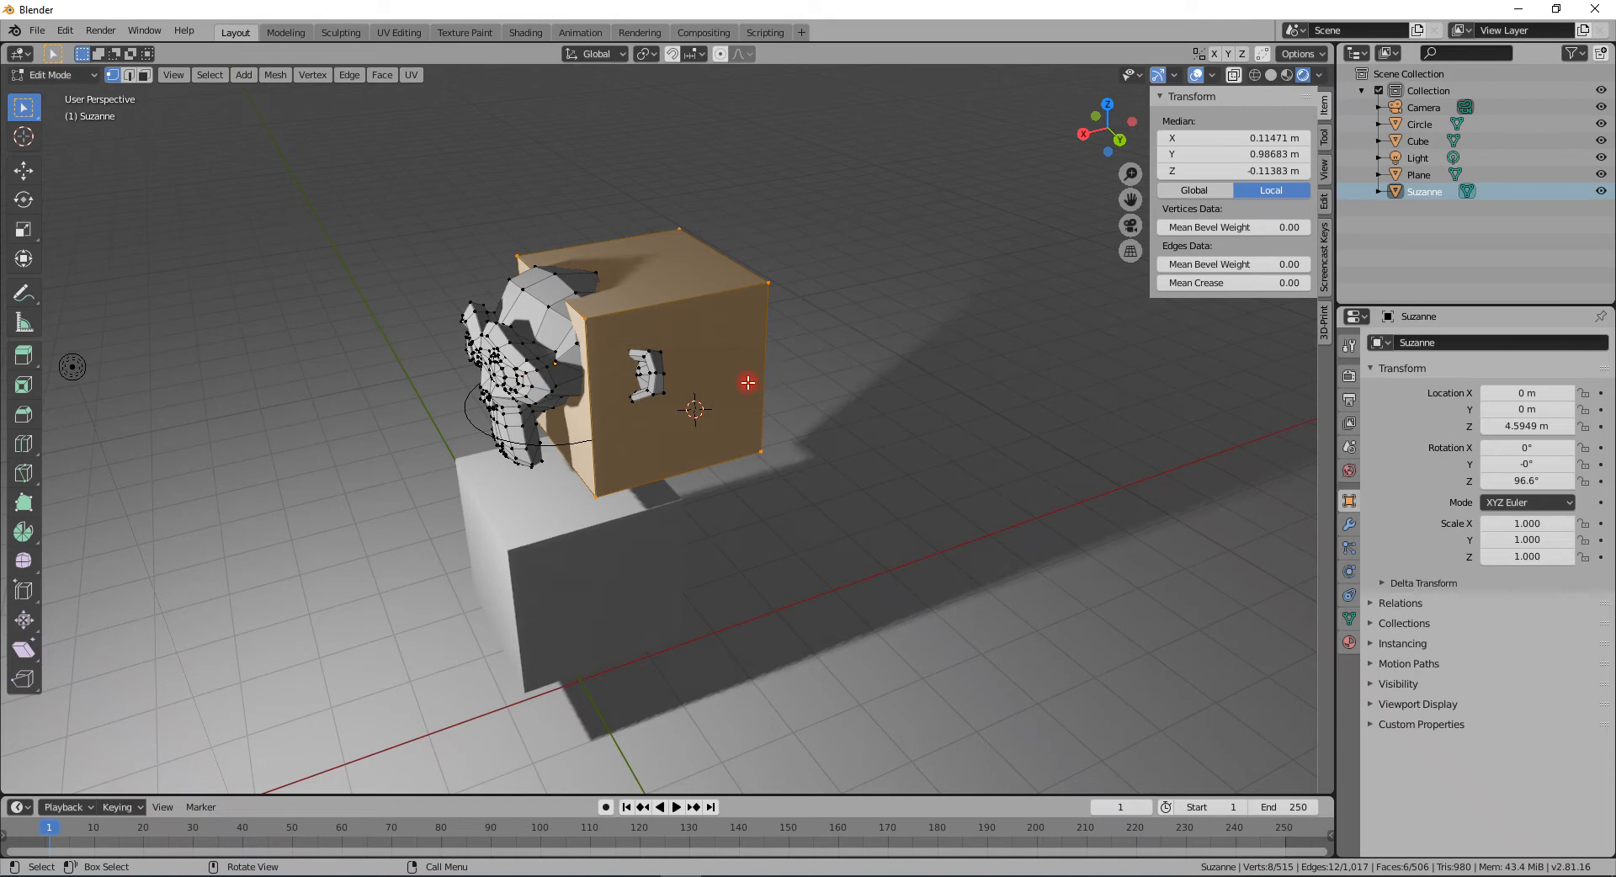
key(a)
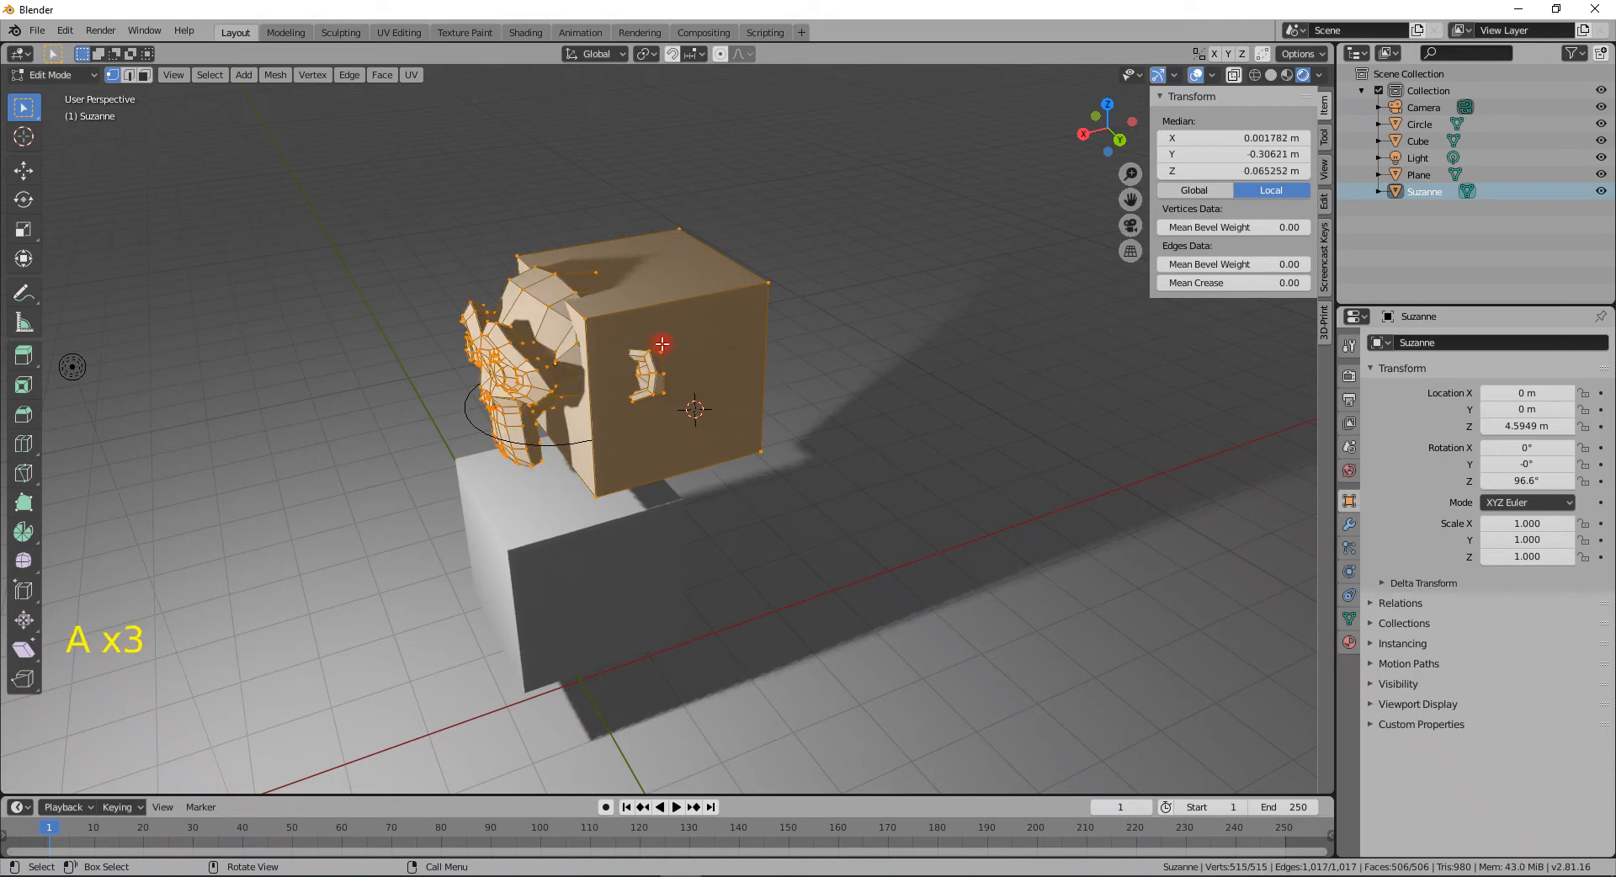
key(a)
key(a)
key(a)
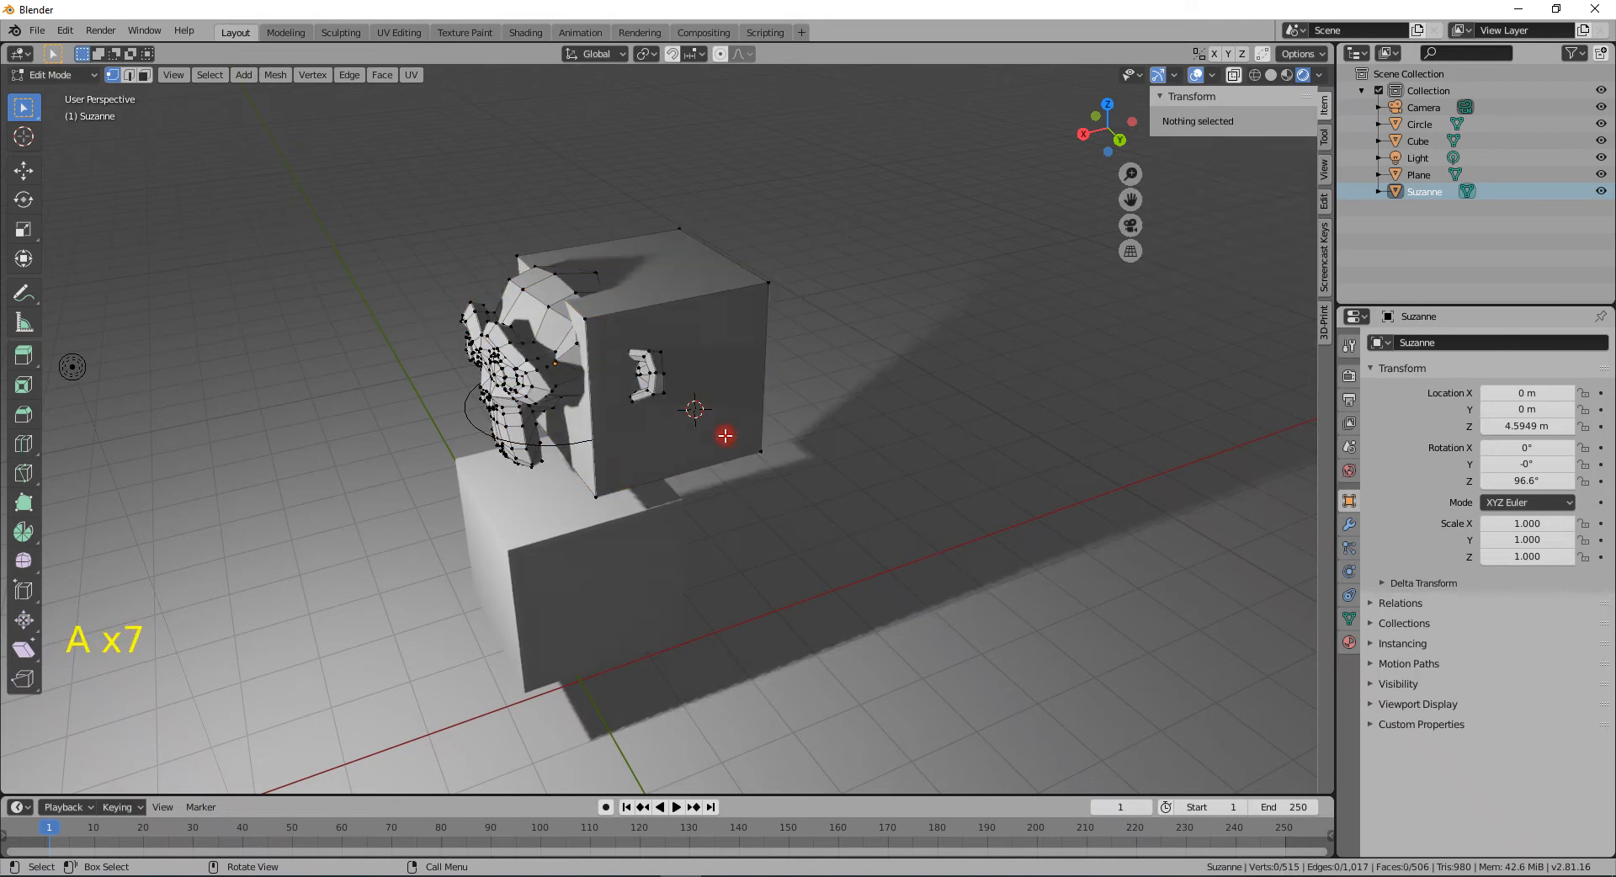
click(767, 280)
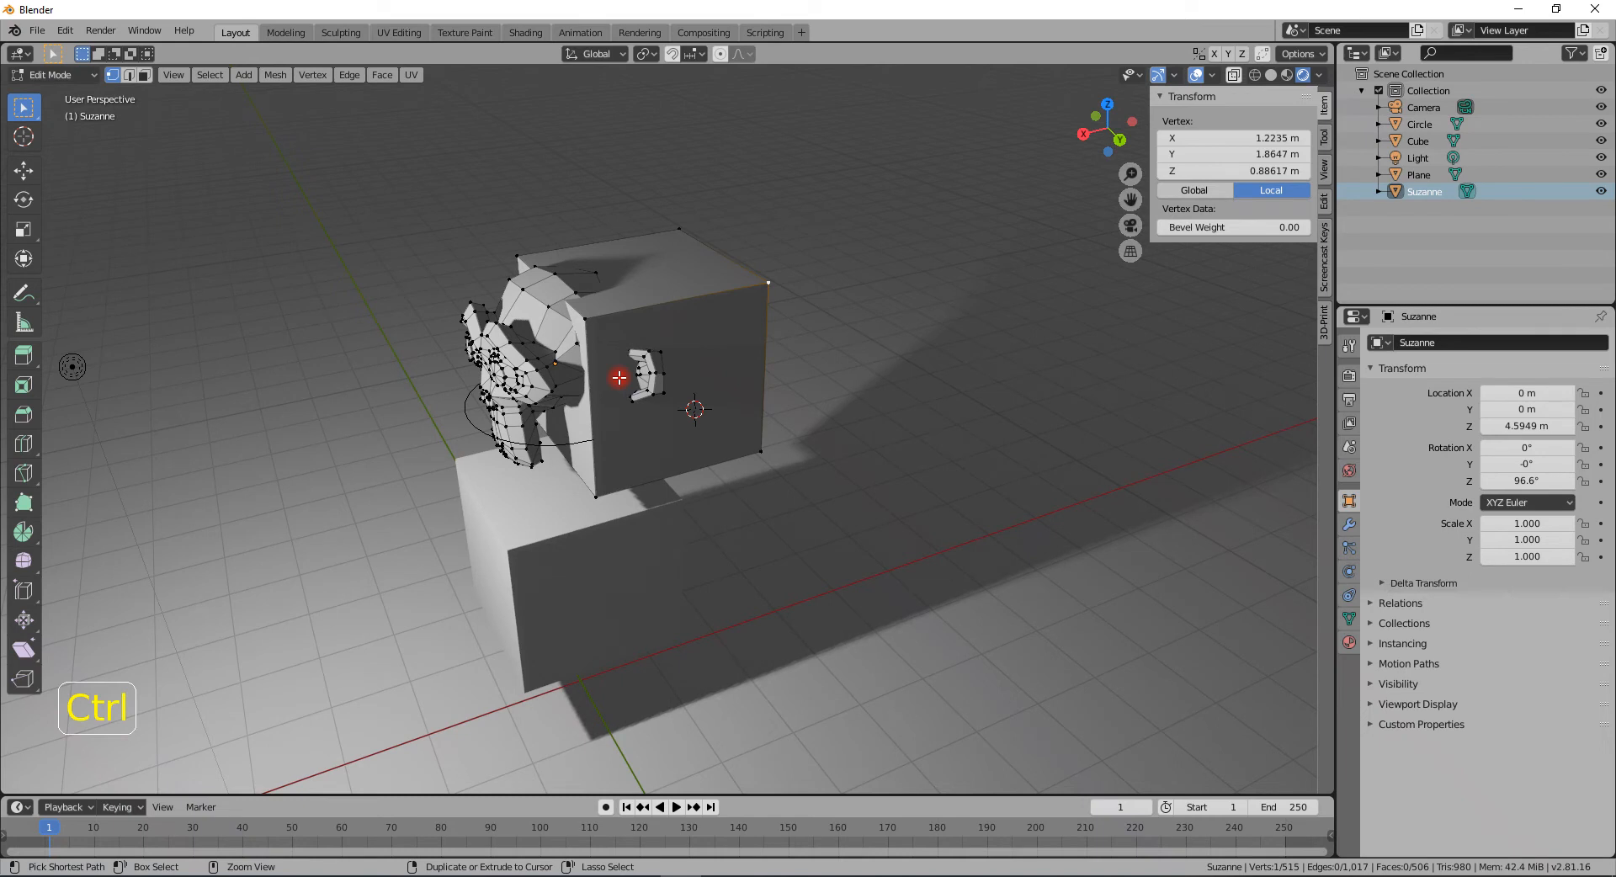
key(ctrl+KP_Add)
key(ctrl+KP_Add)
key(ctrl+KP_Add)
key(ctrl+KP_Add)
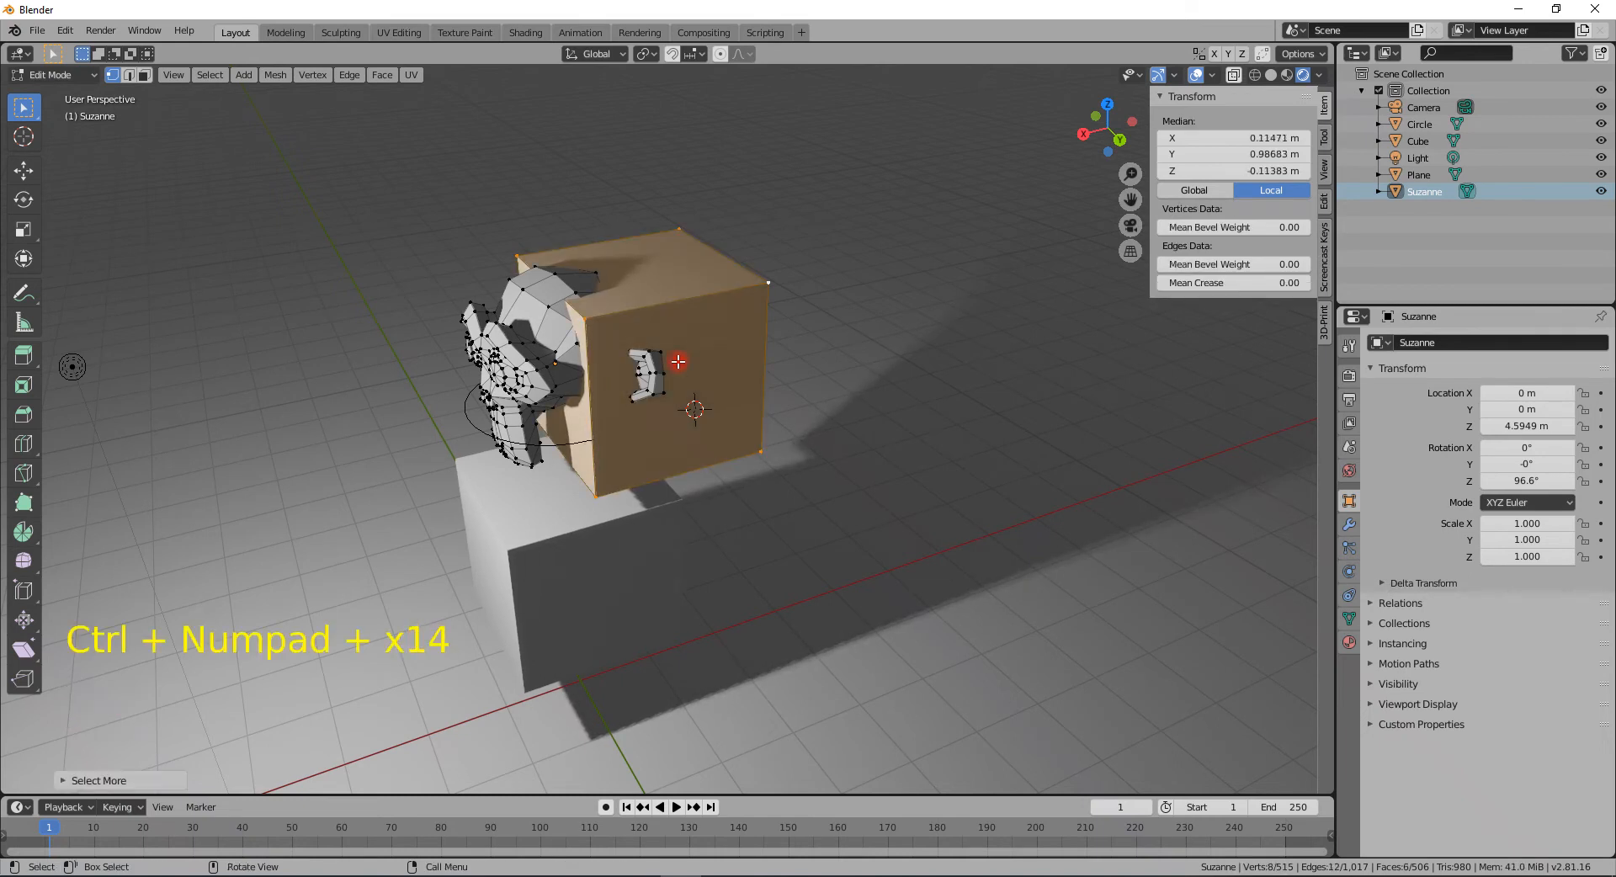
key(g)
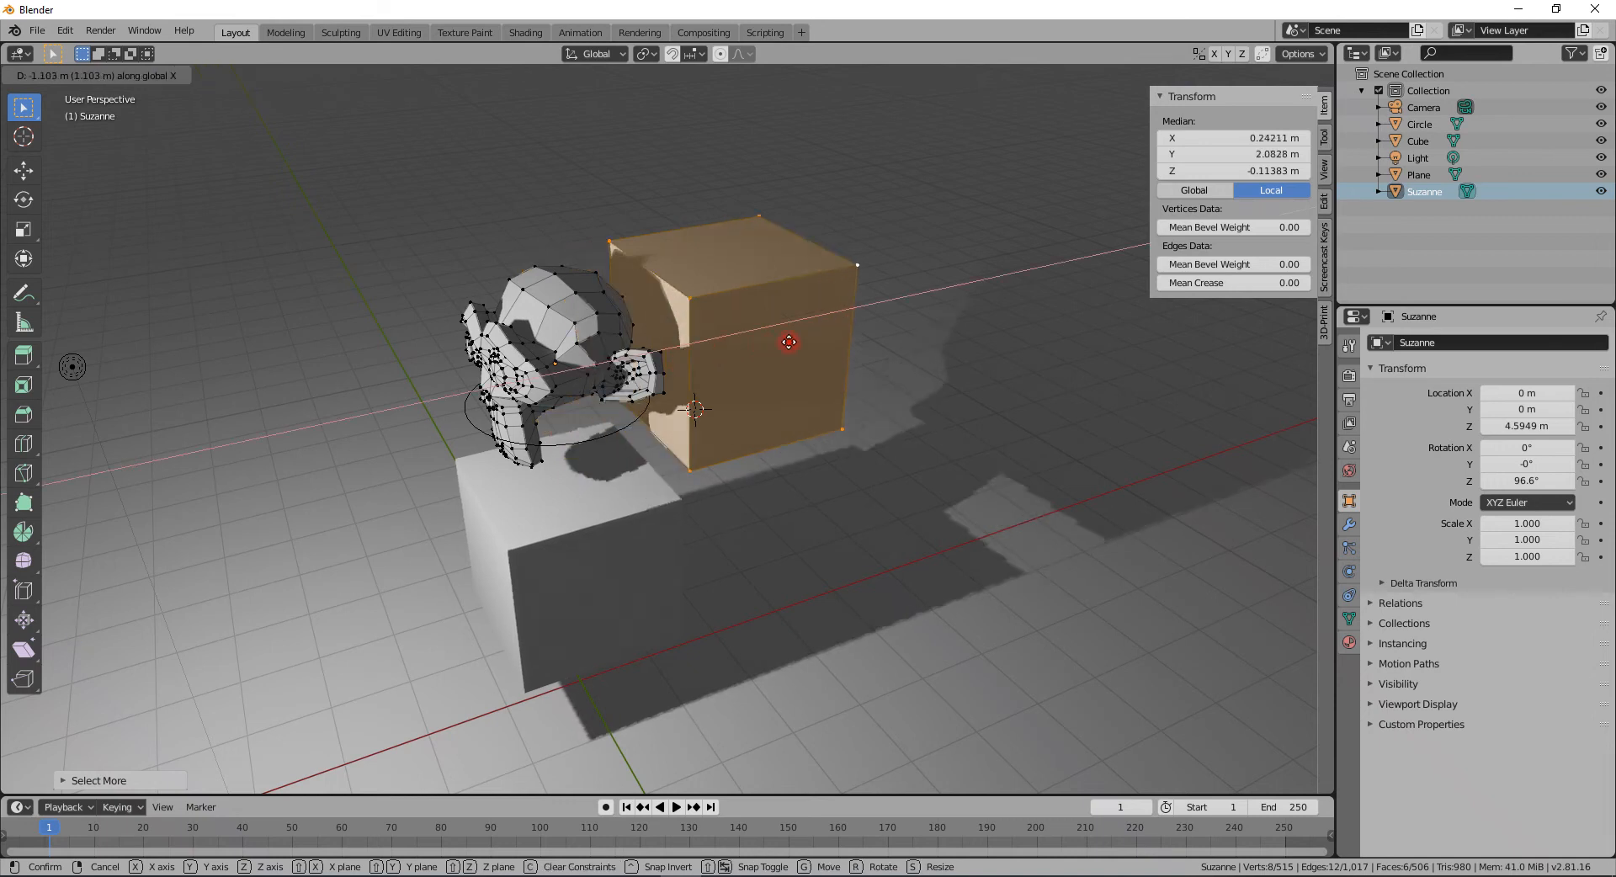
click(857, 336)
- Delete the selected cube's faces and return to Object Mode
key(Delete)
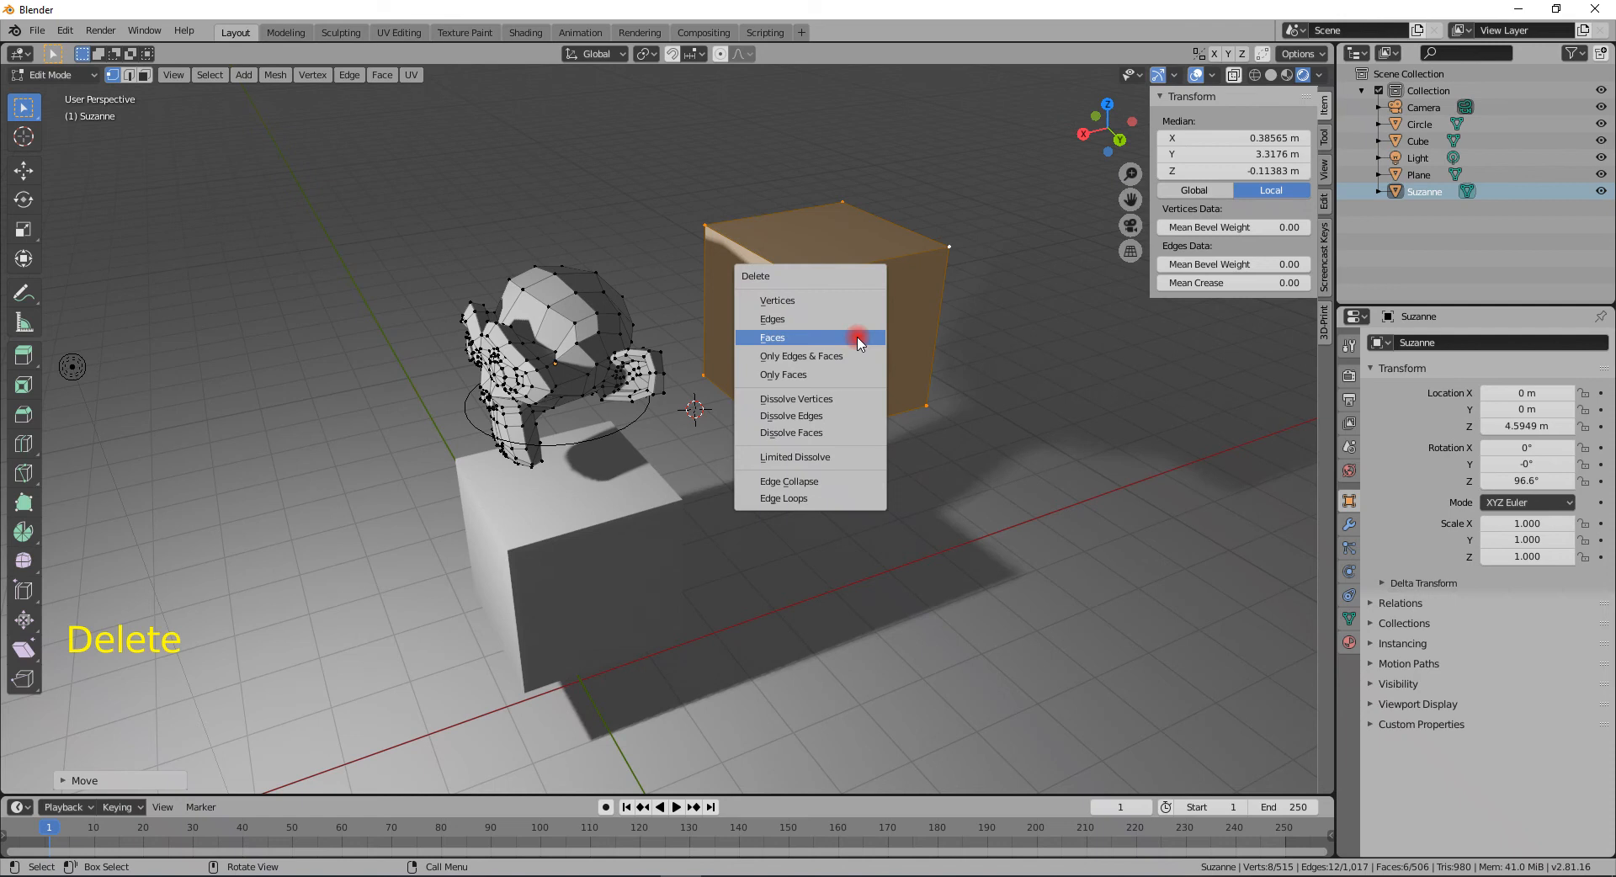
click(856, 337)
key(Tab)
middle_drag(754, 446, 982, 433)
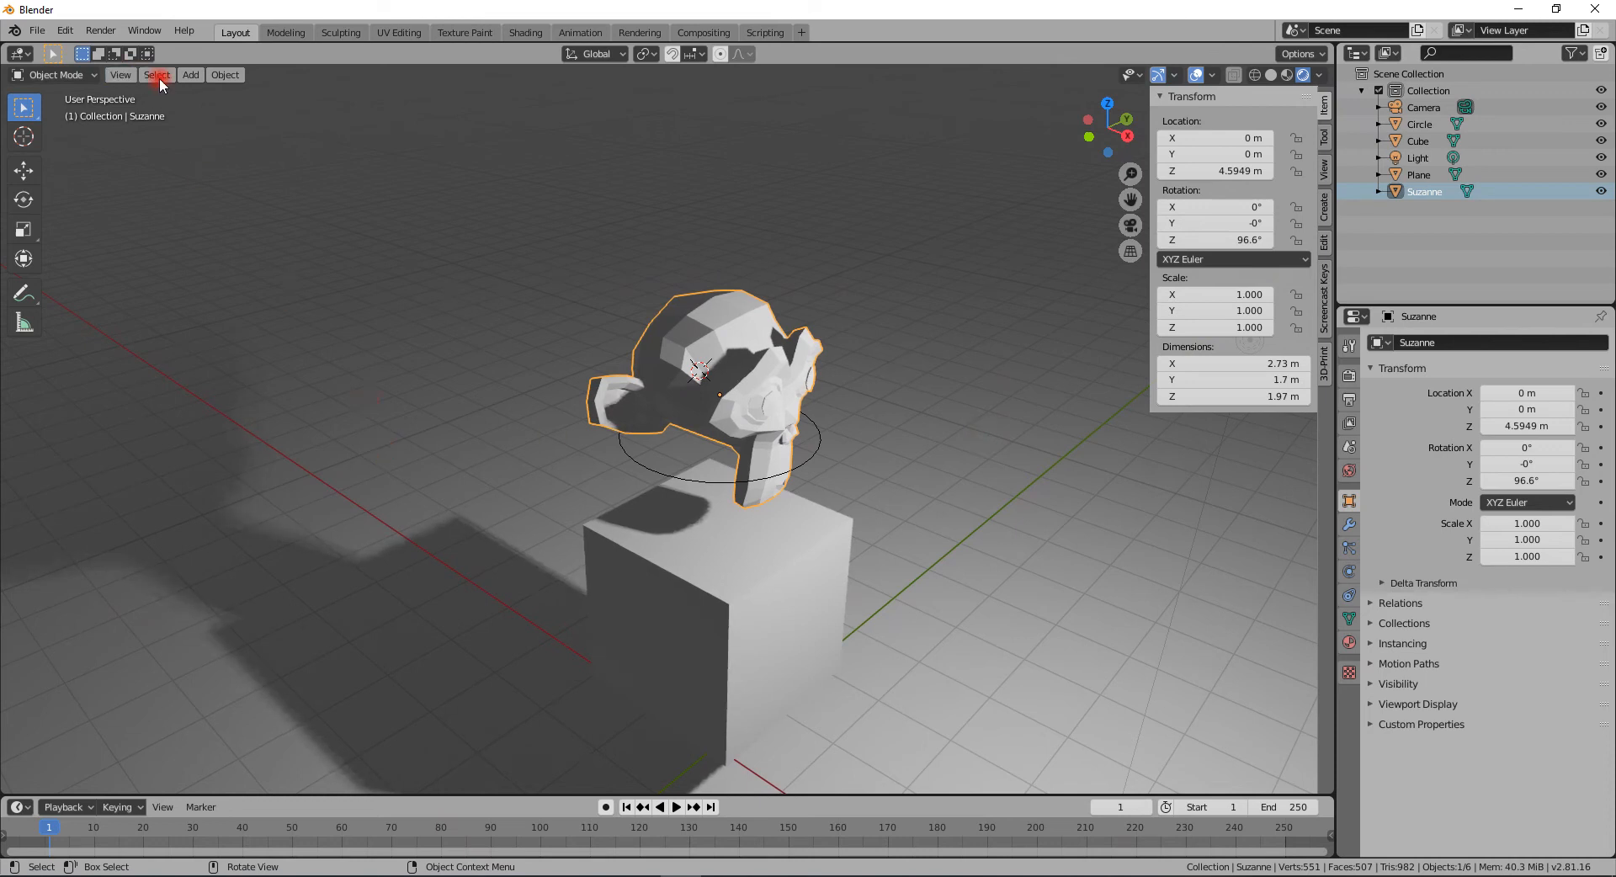
- Add a text object to the scene
click(193, 75)
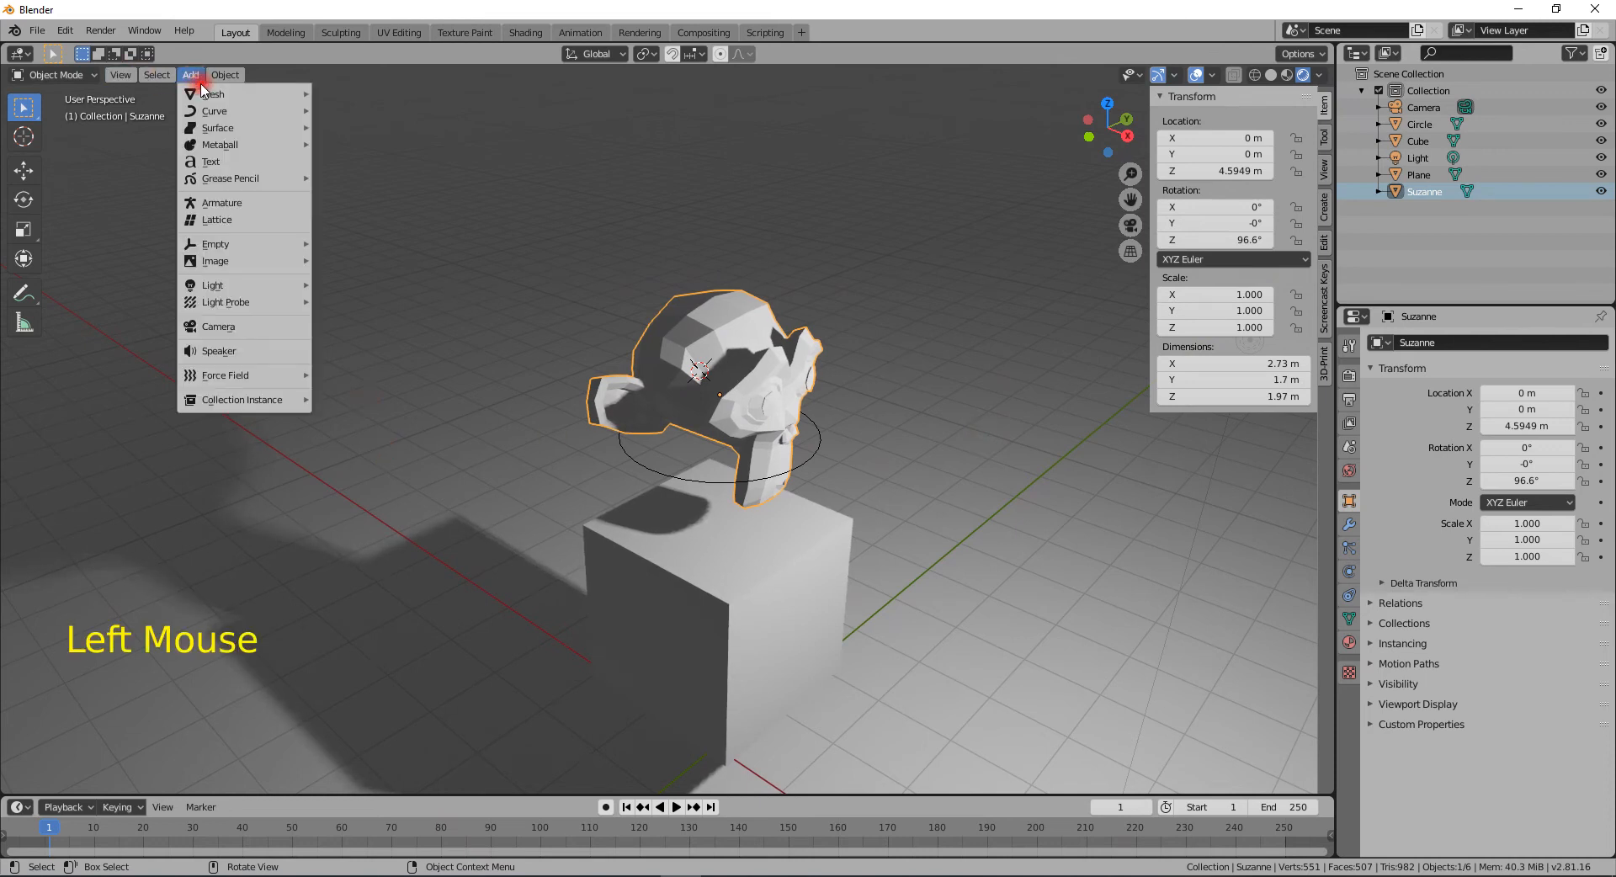
mouse_move(204, 97)
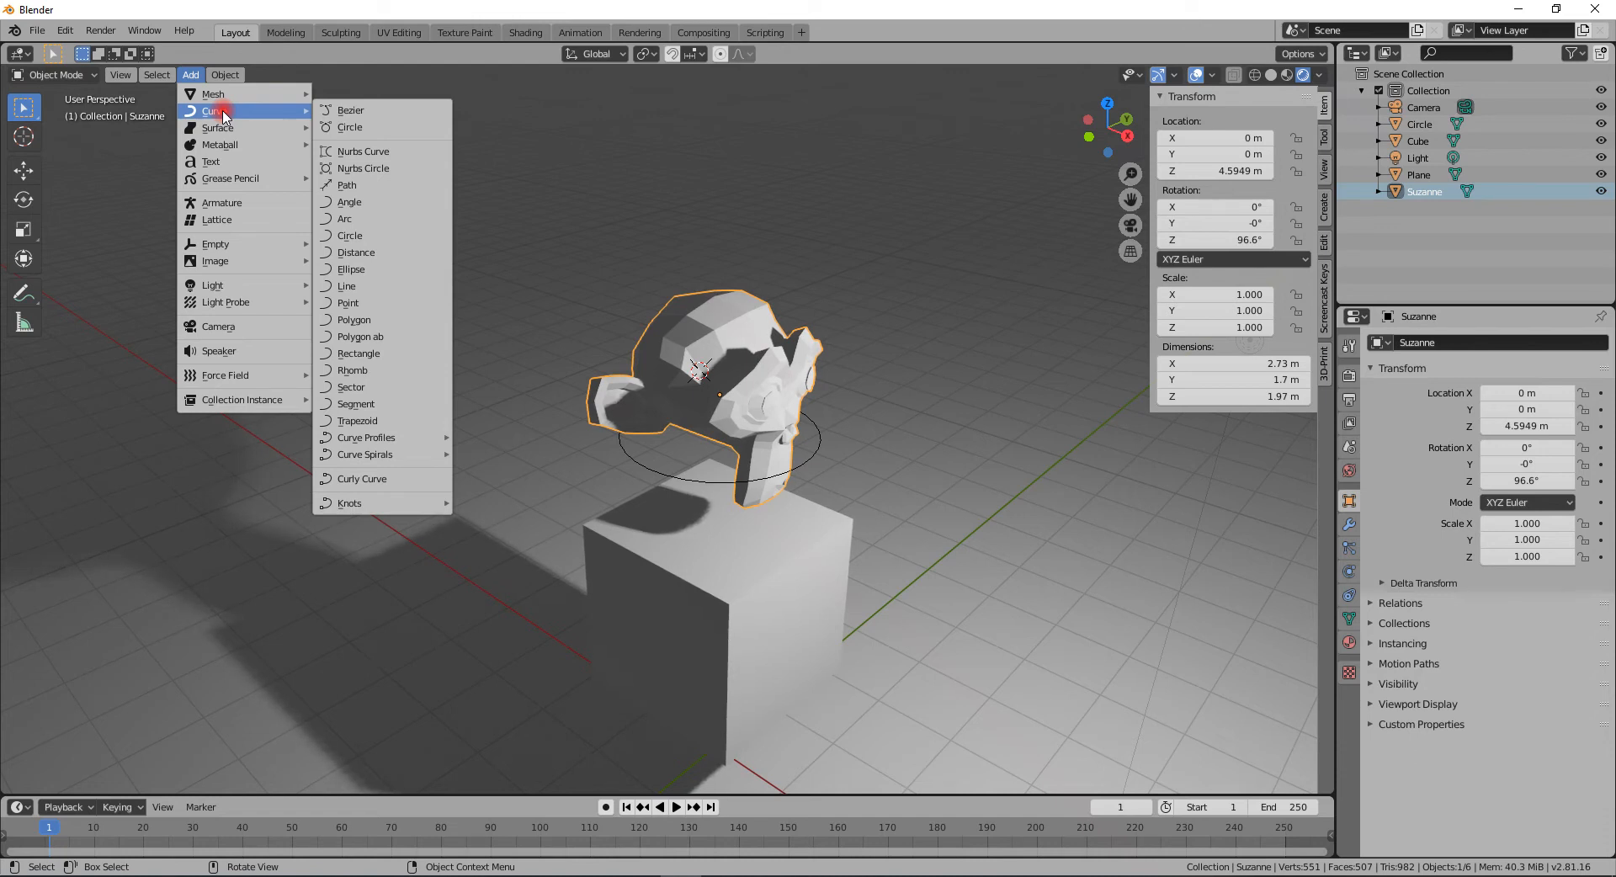
click(219, 130)
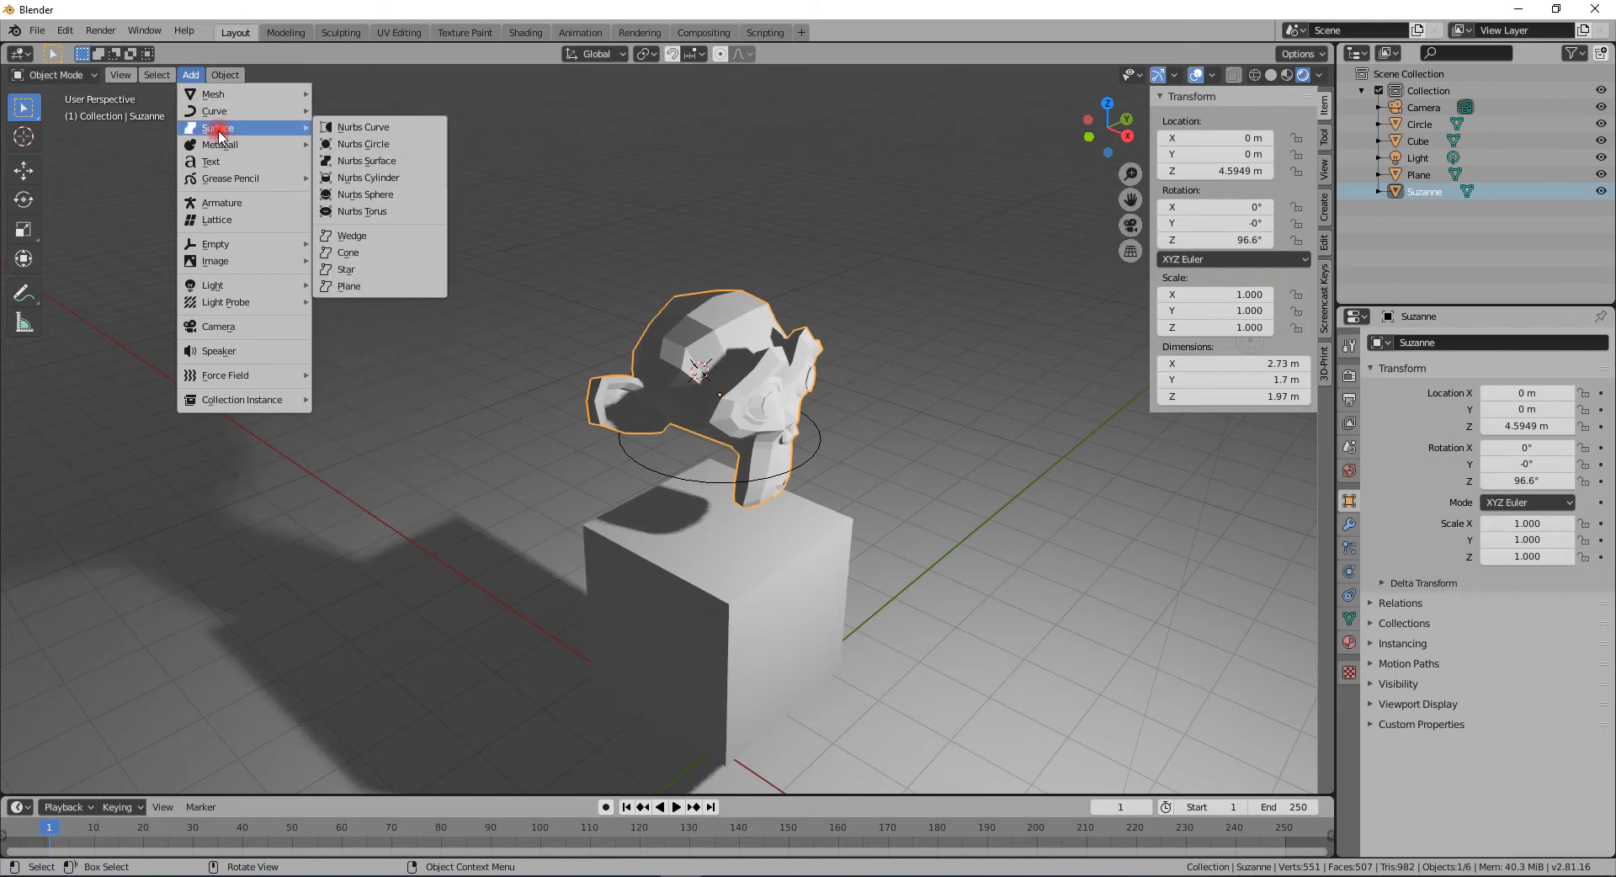
click(220, 145)
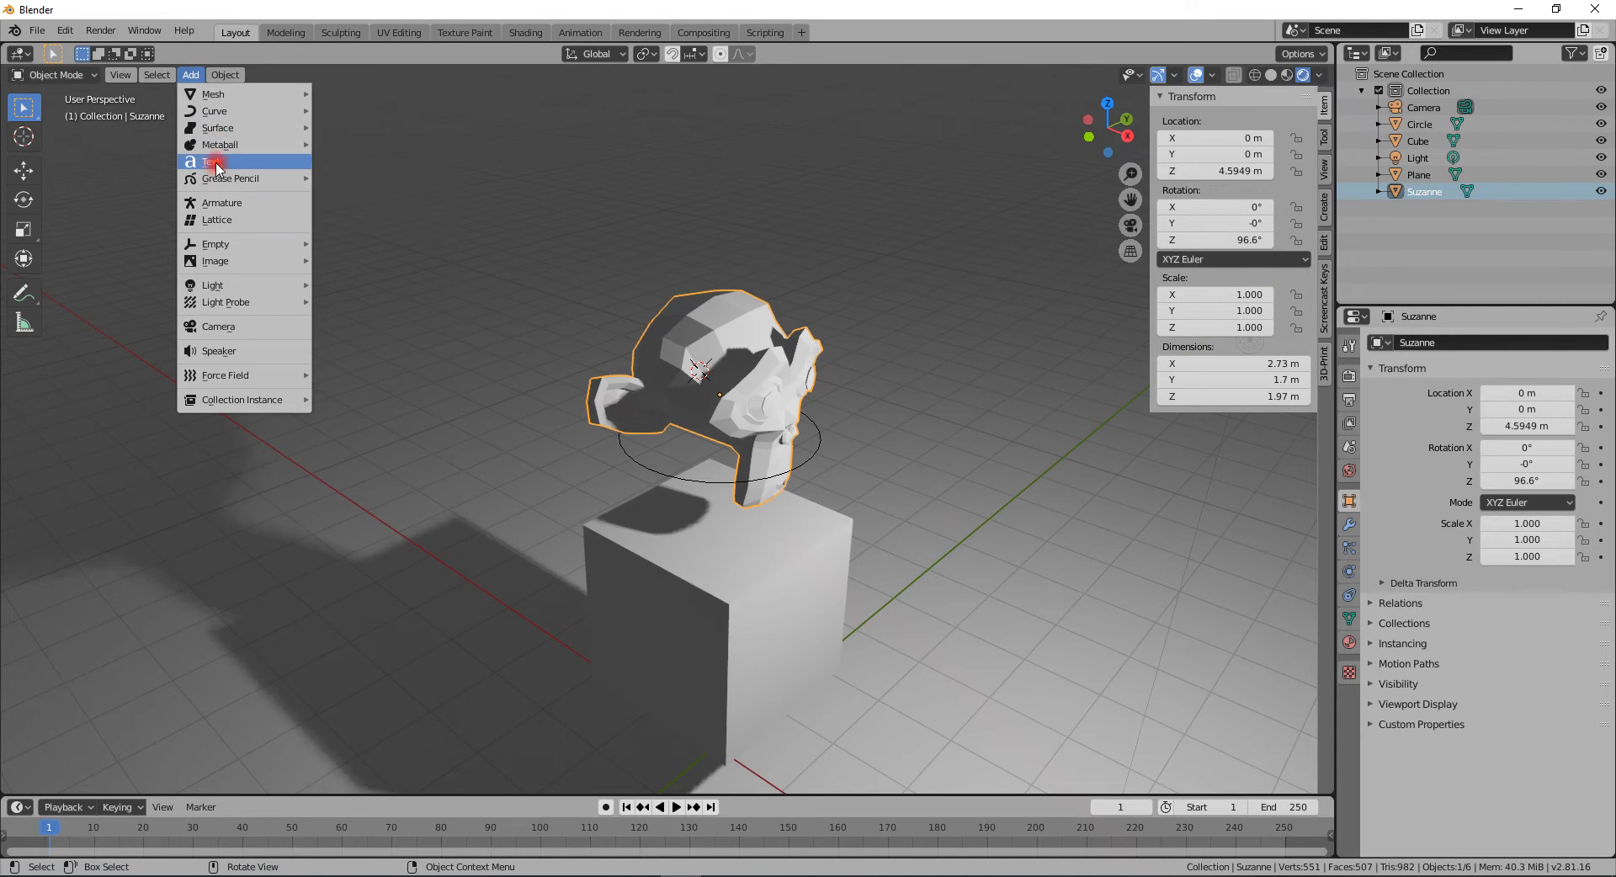
click(216, 165)
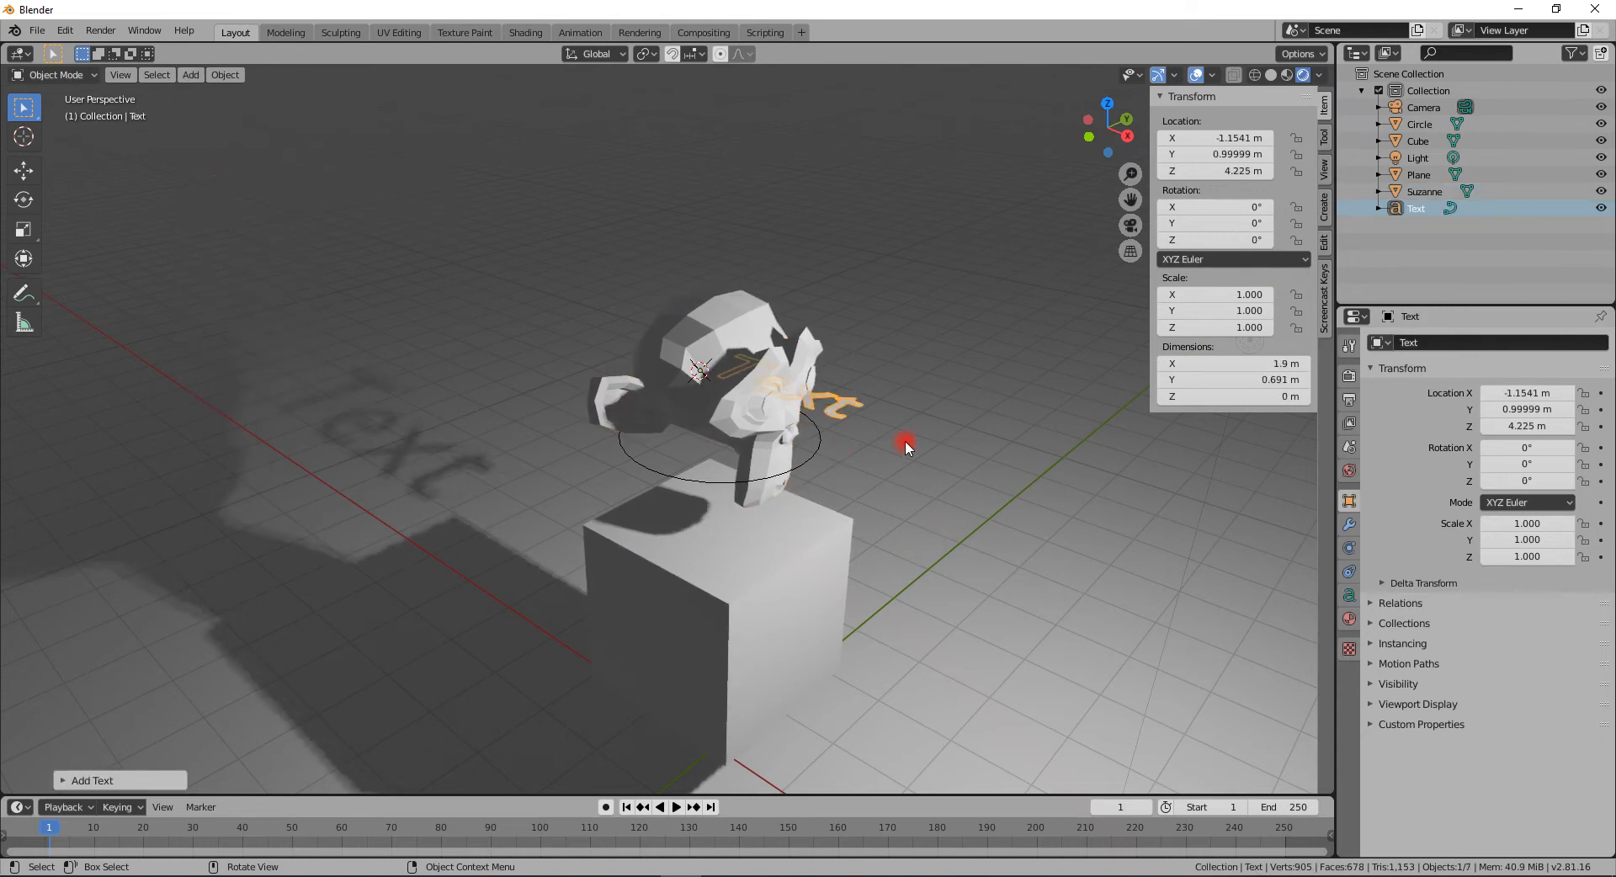
- Move the text along the X axis to about 0.94 m and enter its Edit Mode
key(g)
key(x)
click(1067, 509)
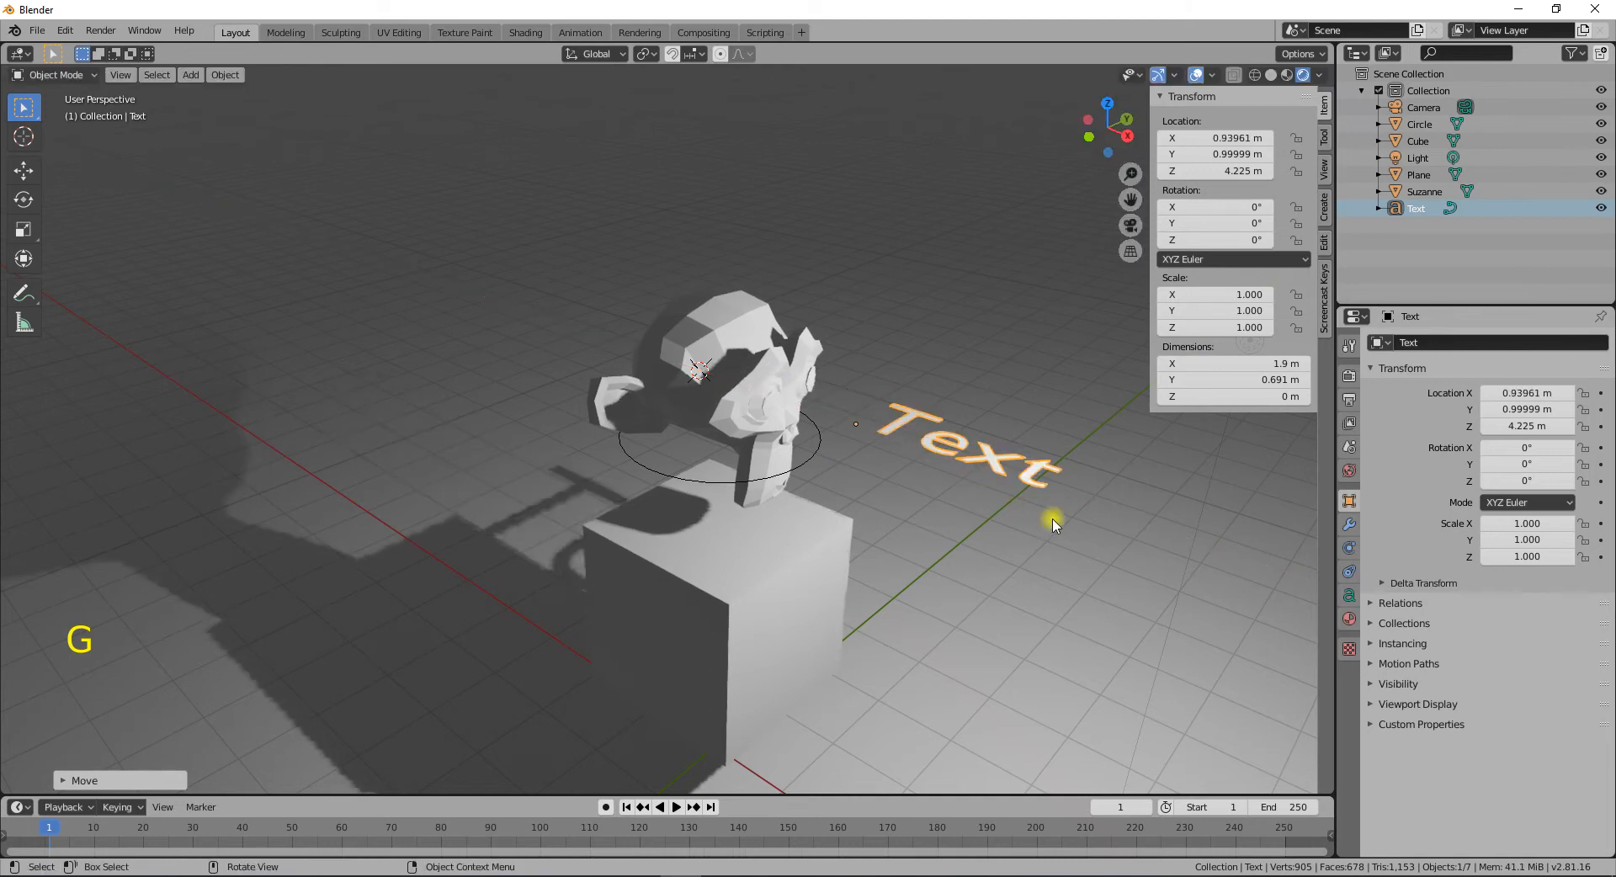
key(Tab)
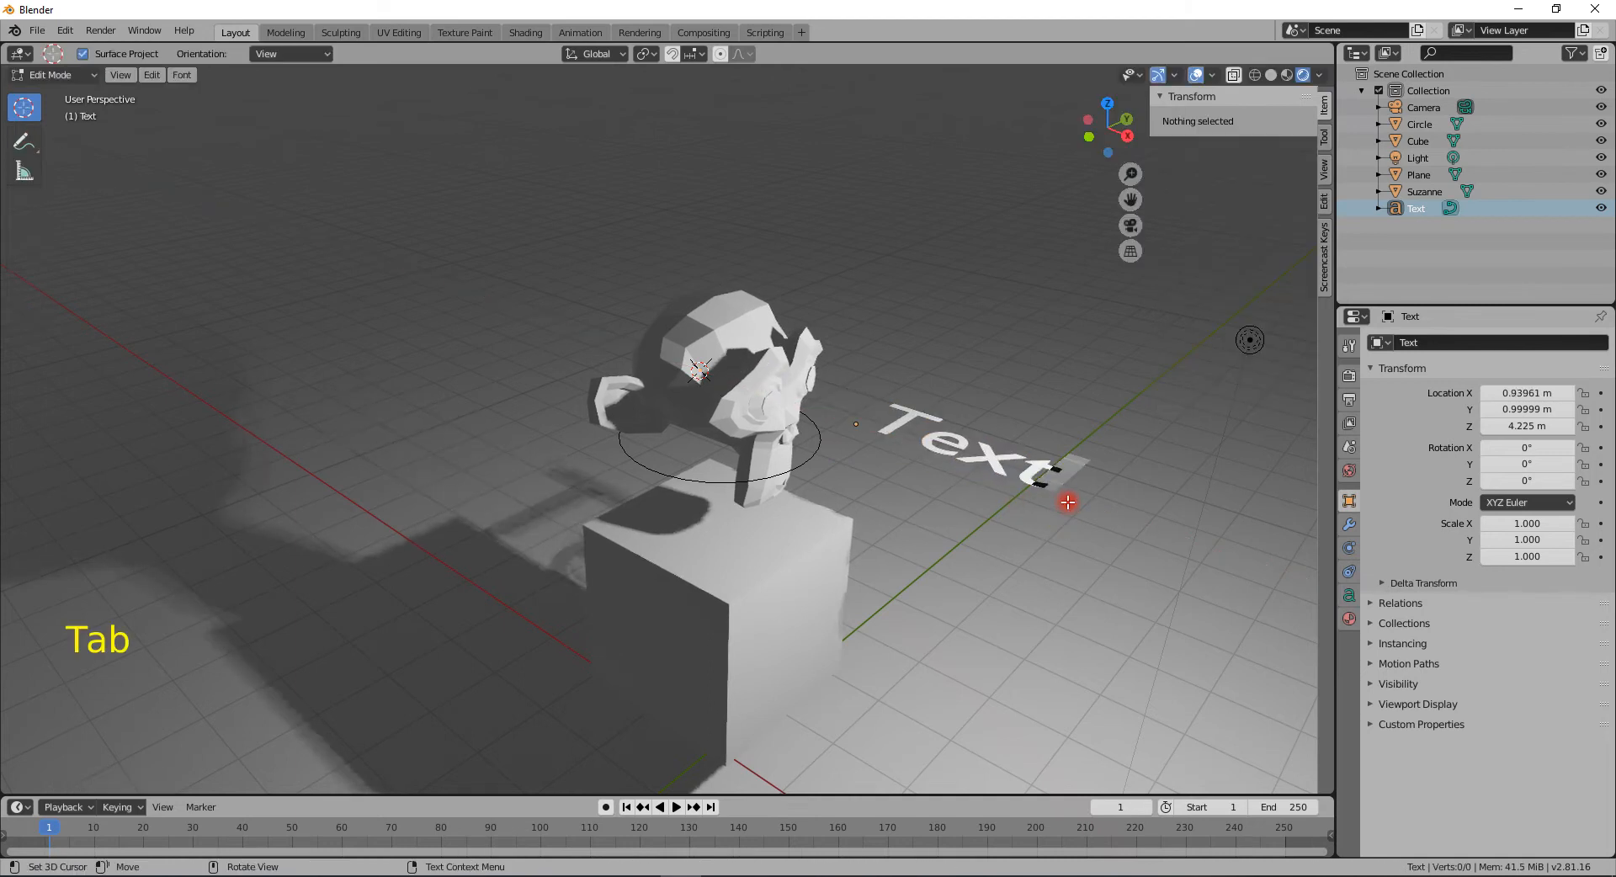
- Replace the text's content with "i love Blender" and return to Object Mode
key(BackSpace)
key(BackSpace)
key(BackSpace)
key(BackSpace)
key(BackSpace)
key(BackSpace)
key(BackSpace)
key(BackSpace)
text(i lov)
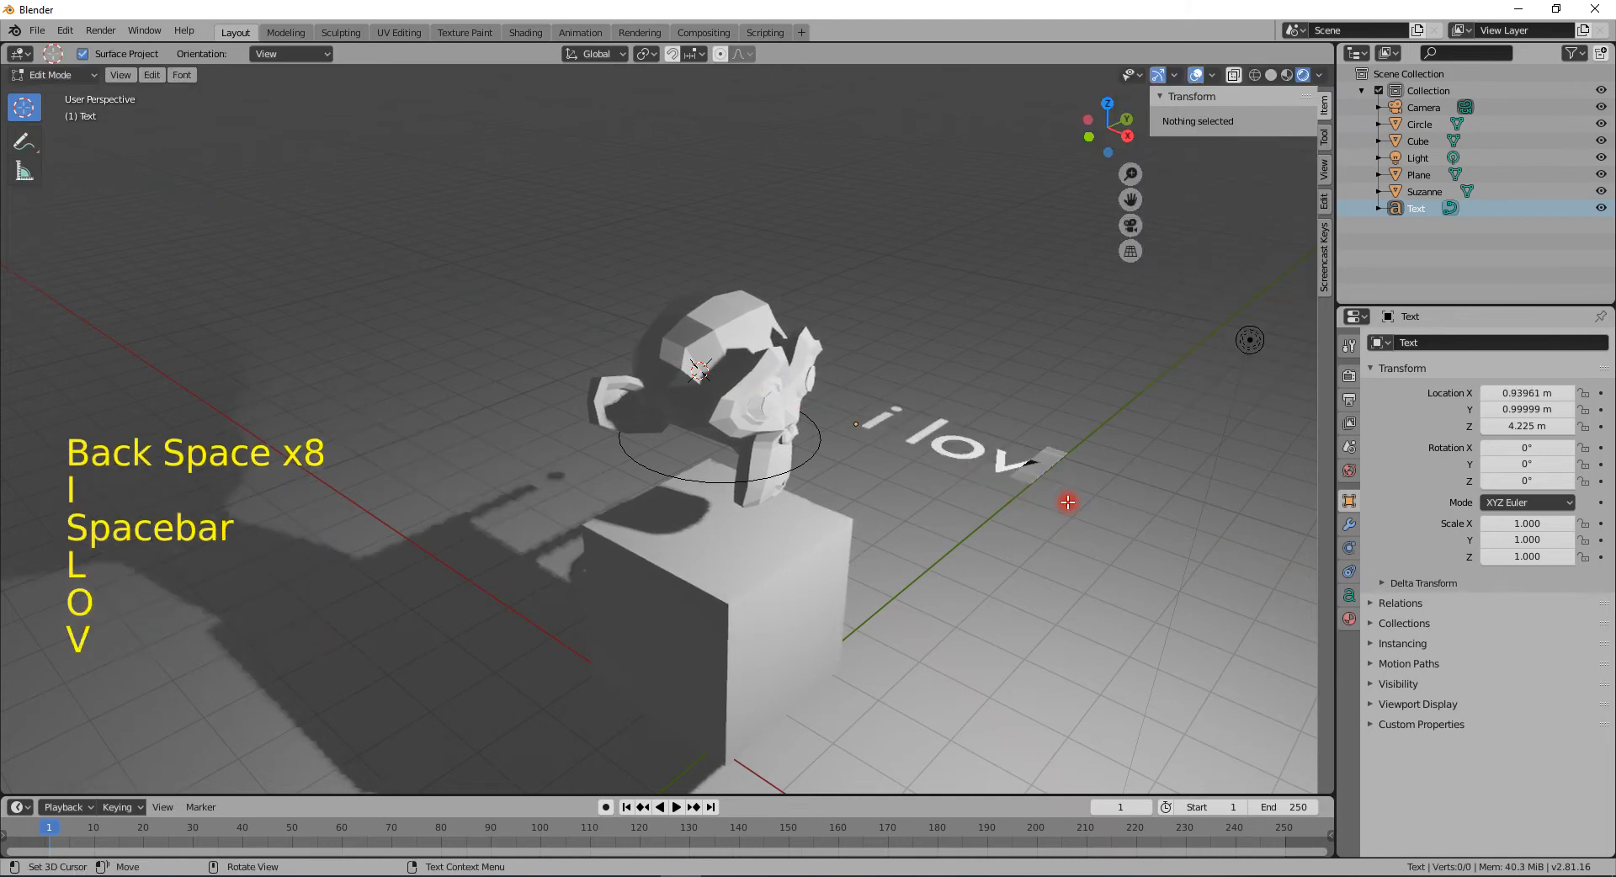
text(e Blebder)
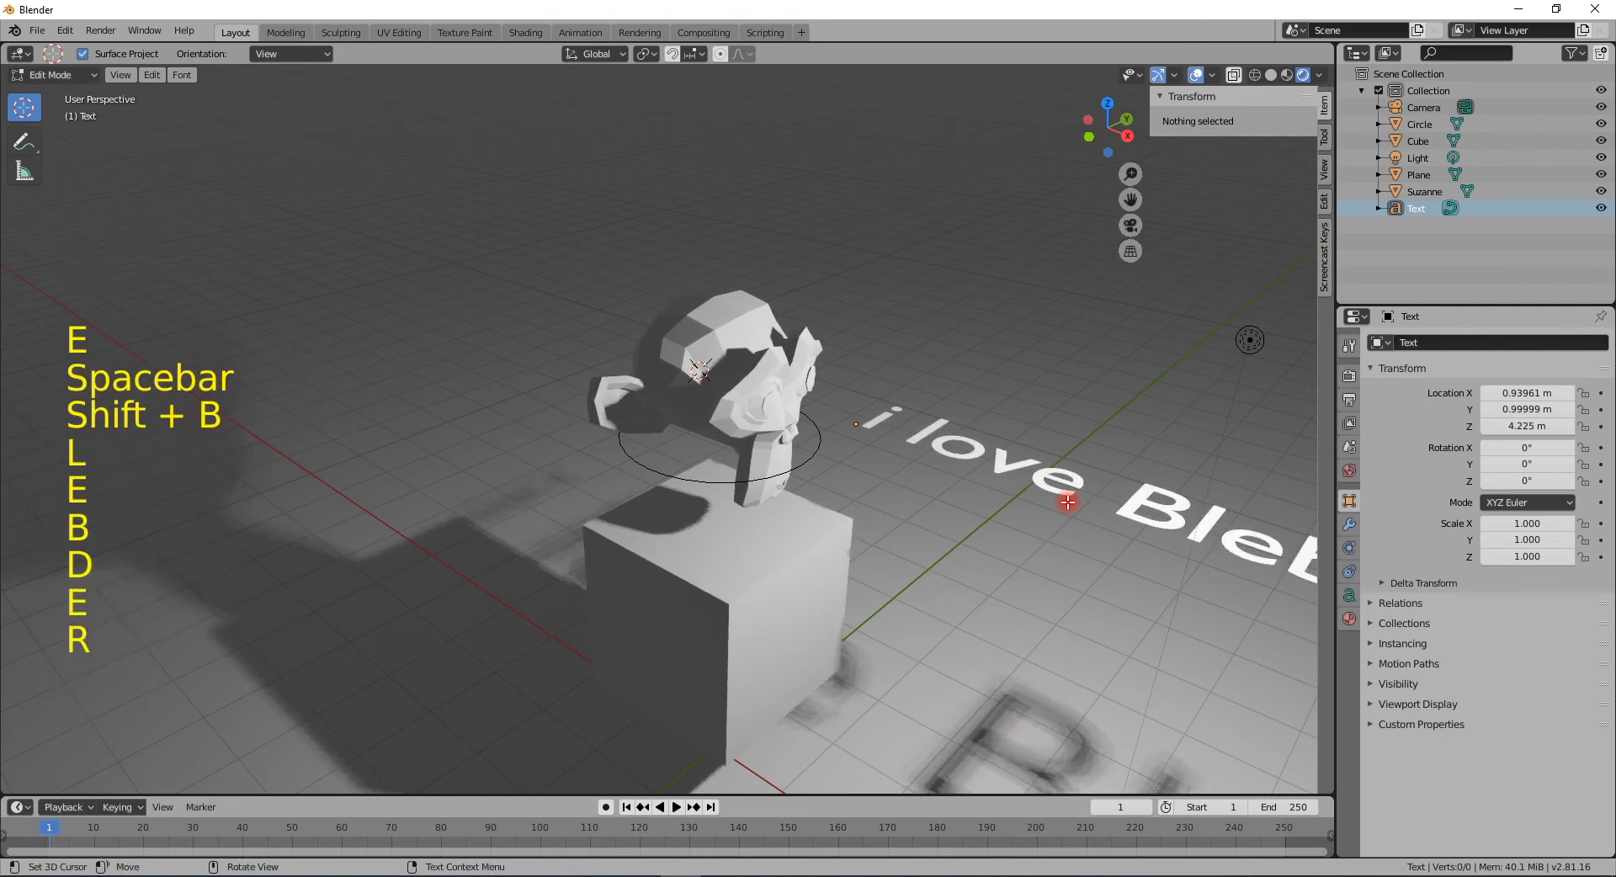
scroll(1077, 563, down, 2)
key(BackSpace)
key(BackSpace)
key(BackSpace)
key(BackSpace)
key(BackSpace)
key(BackSpace)
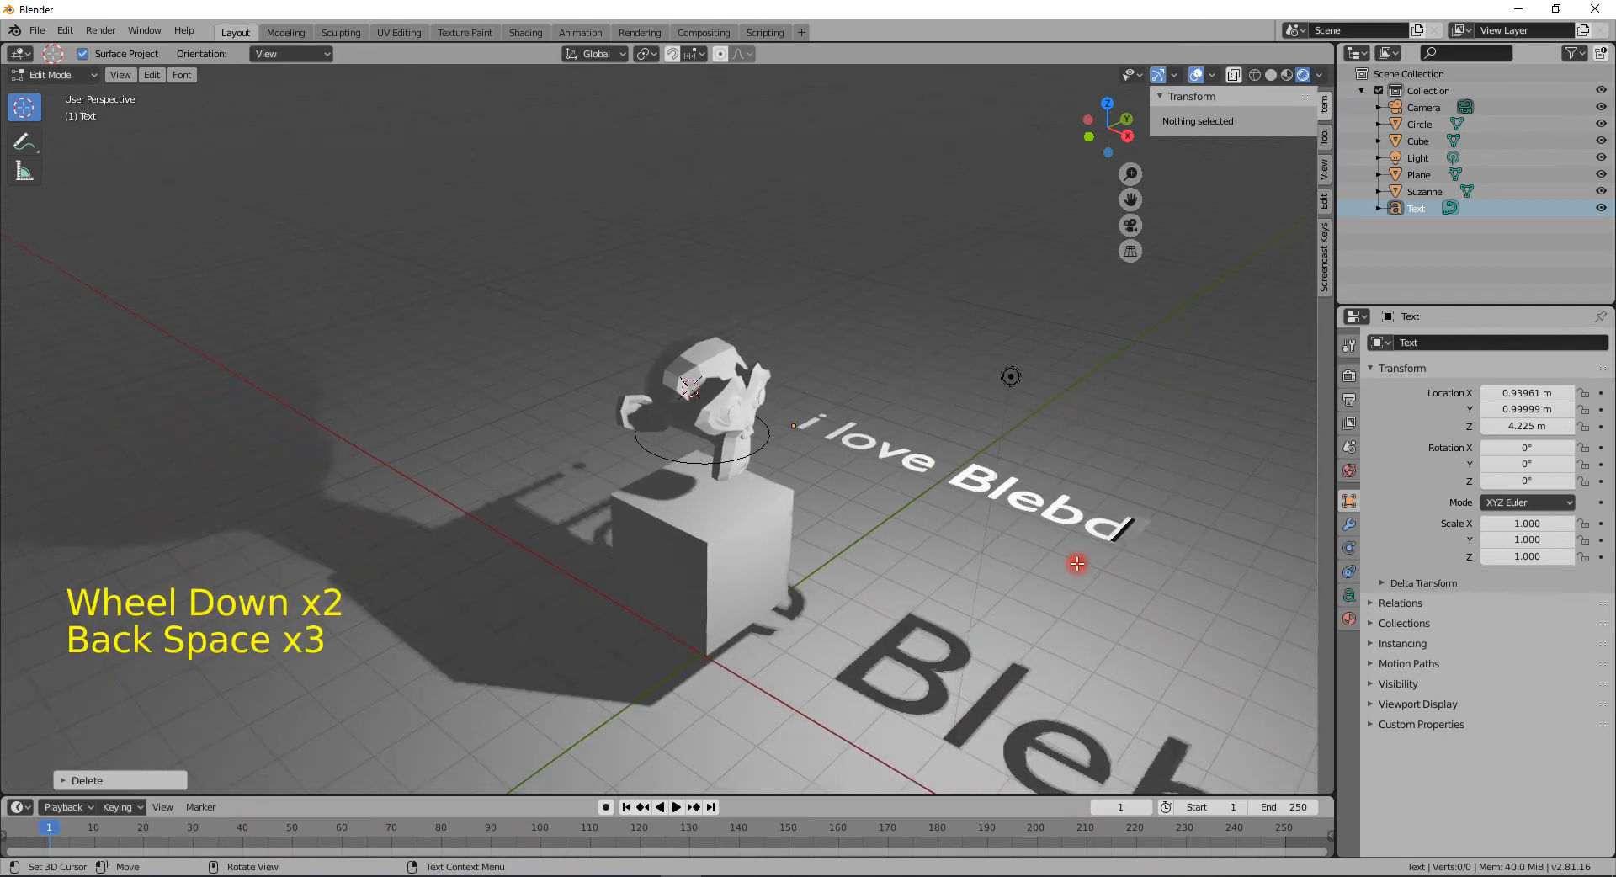
text(nder)
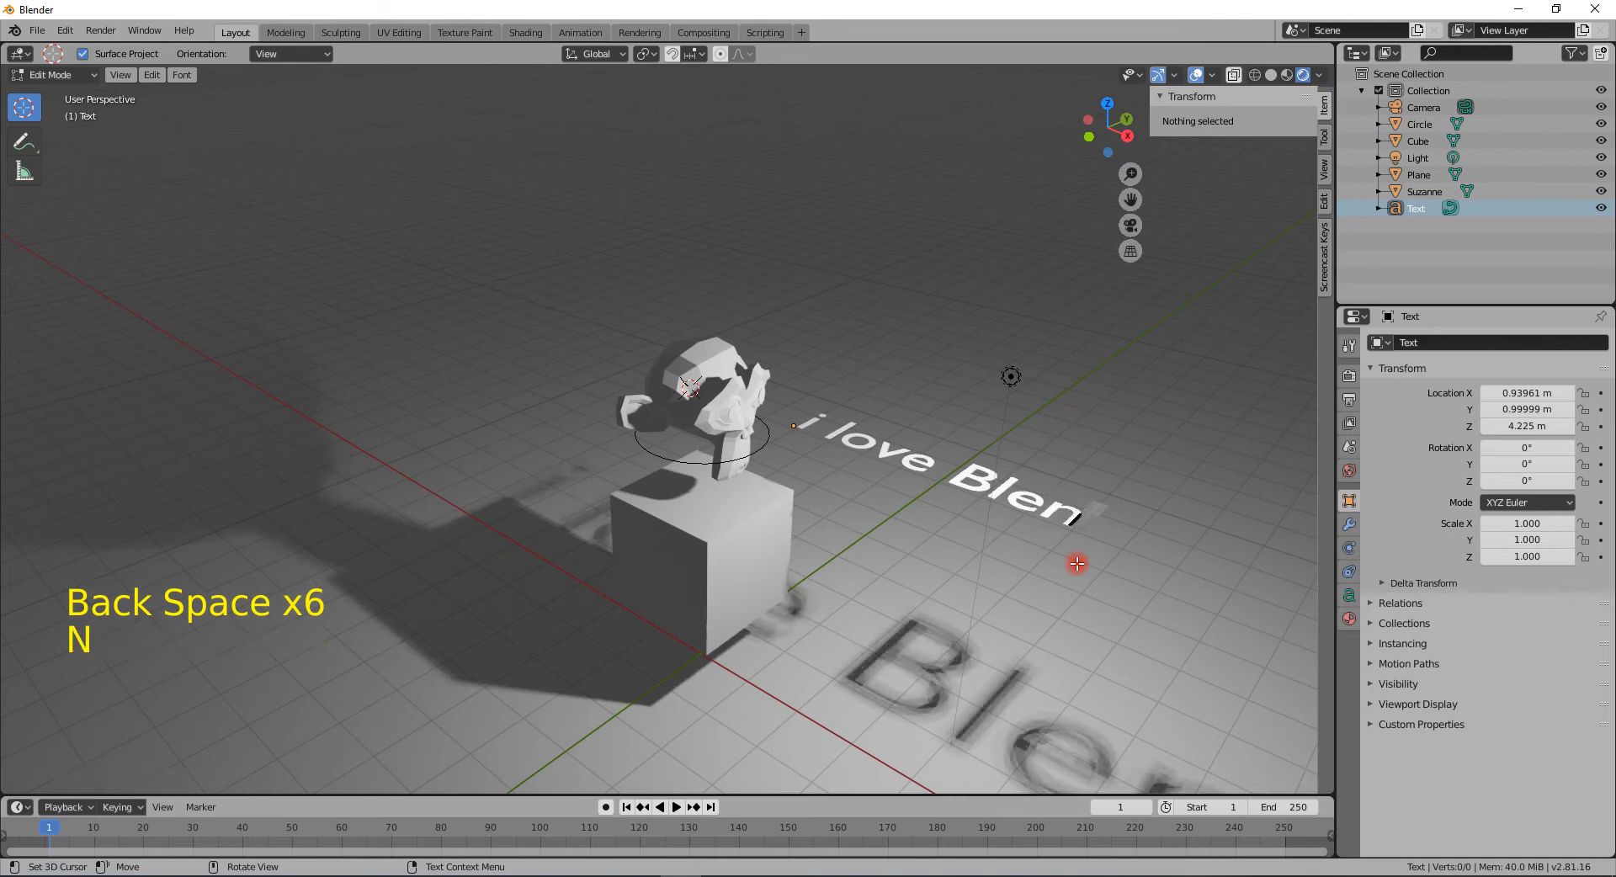
key(Tab)
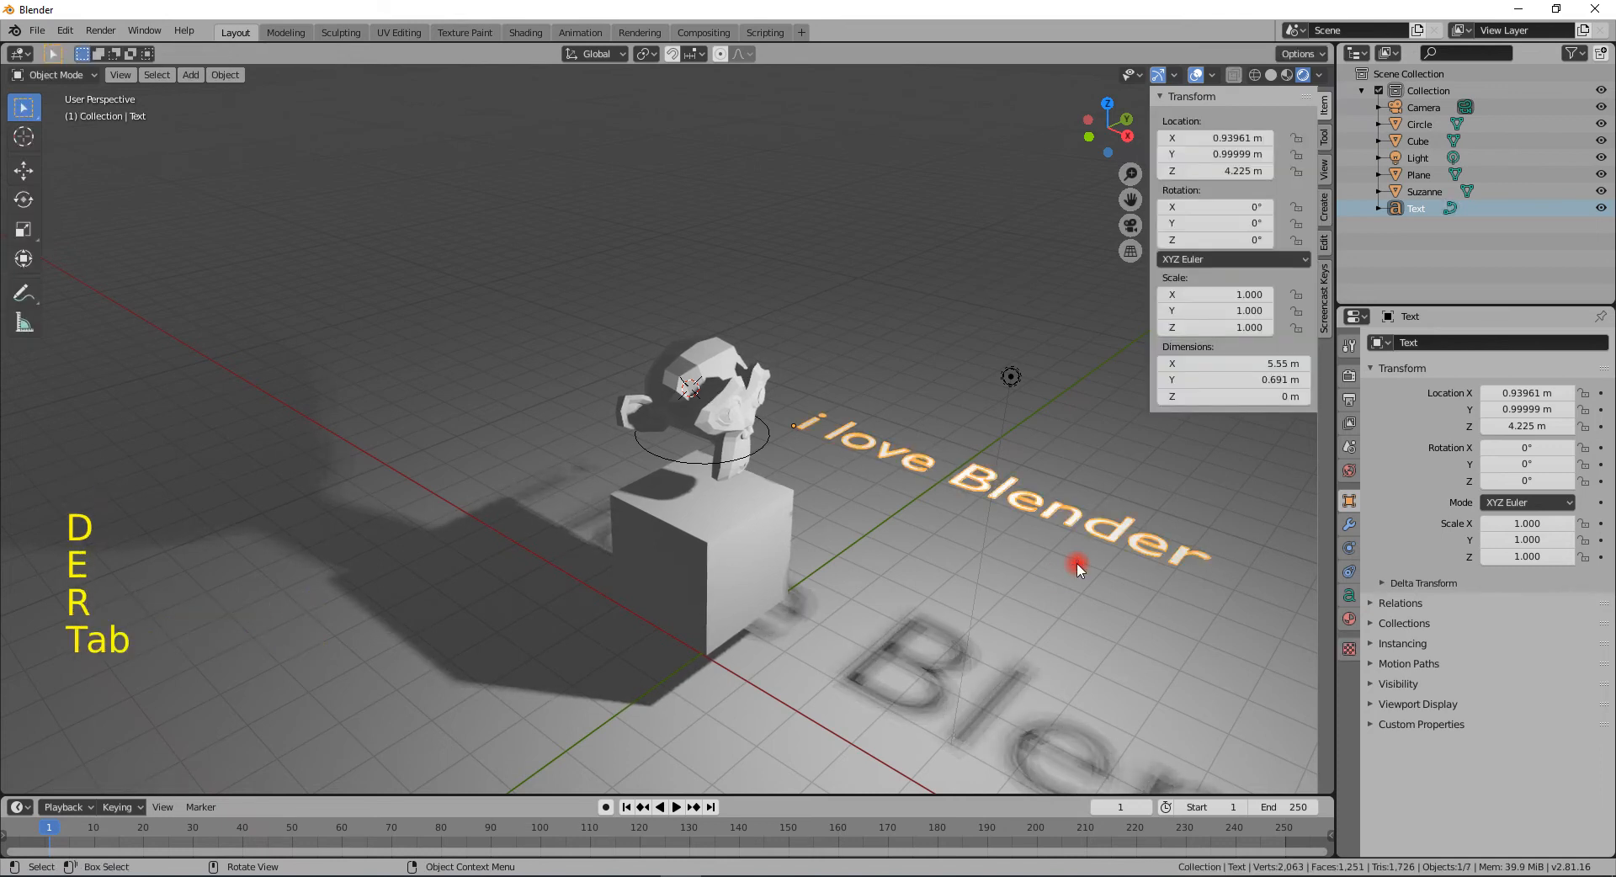
- Open the text's Geometry settings and set Extrude to 0.09 m
click(1349, 595)
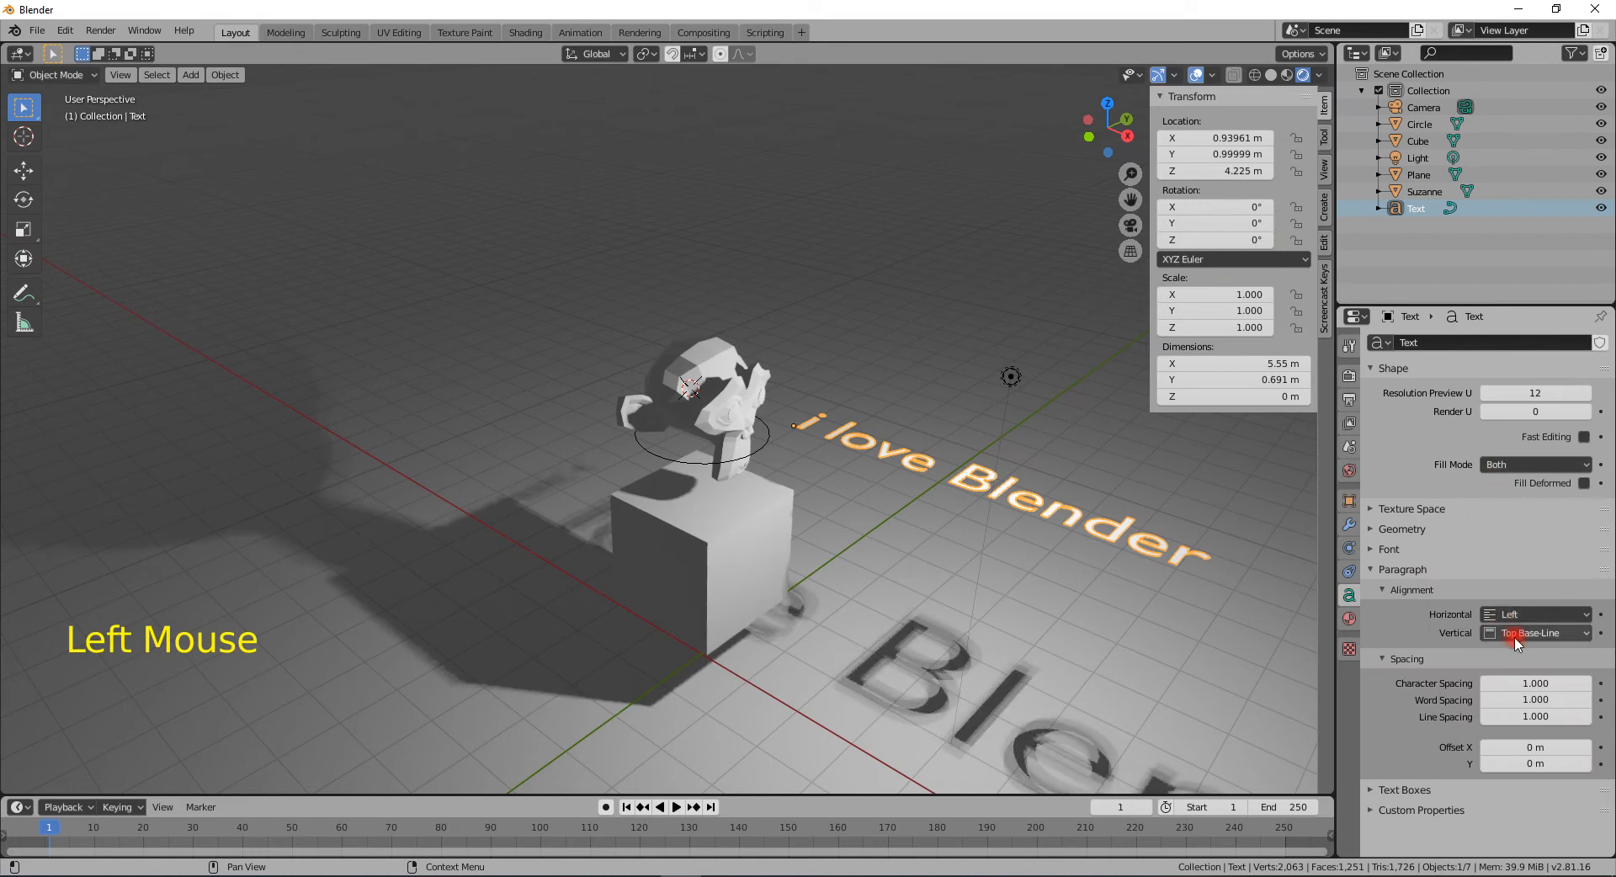
click(1380, 528)
mouse_move(1515, 573)
mouse_down()
mouse_move(1536, 572)
mouse_move(1516, 572)
mouse_up()
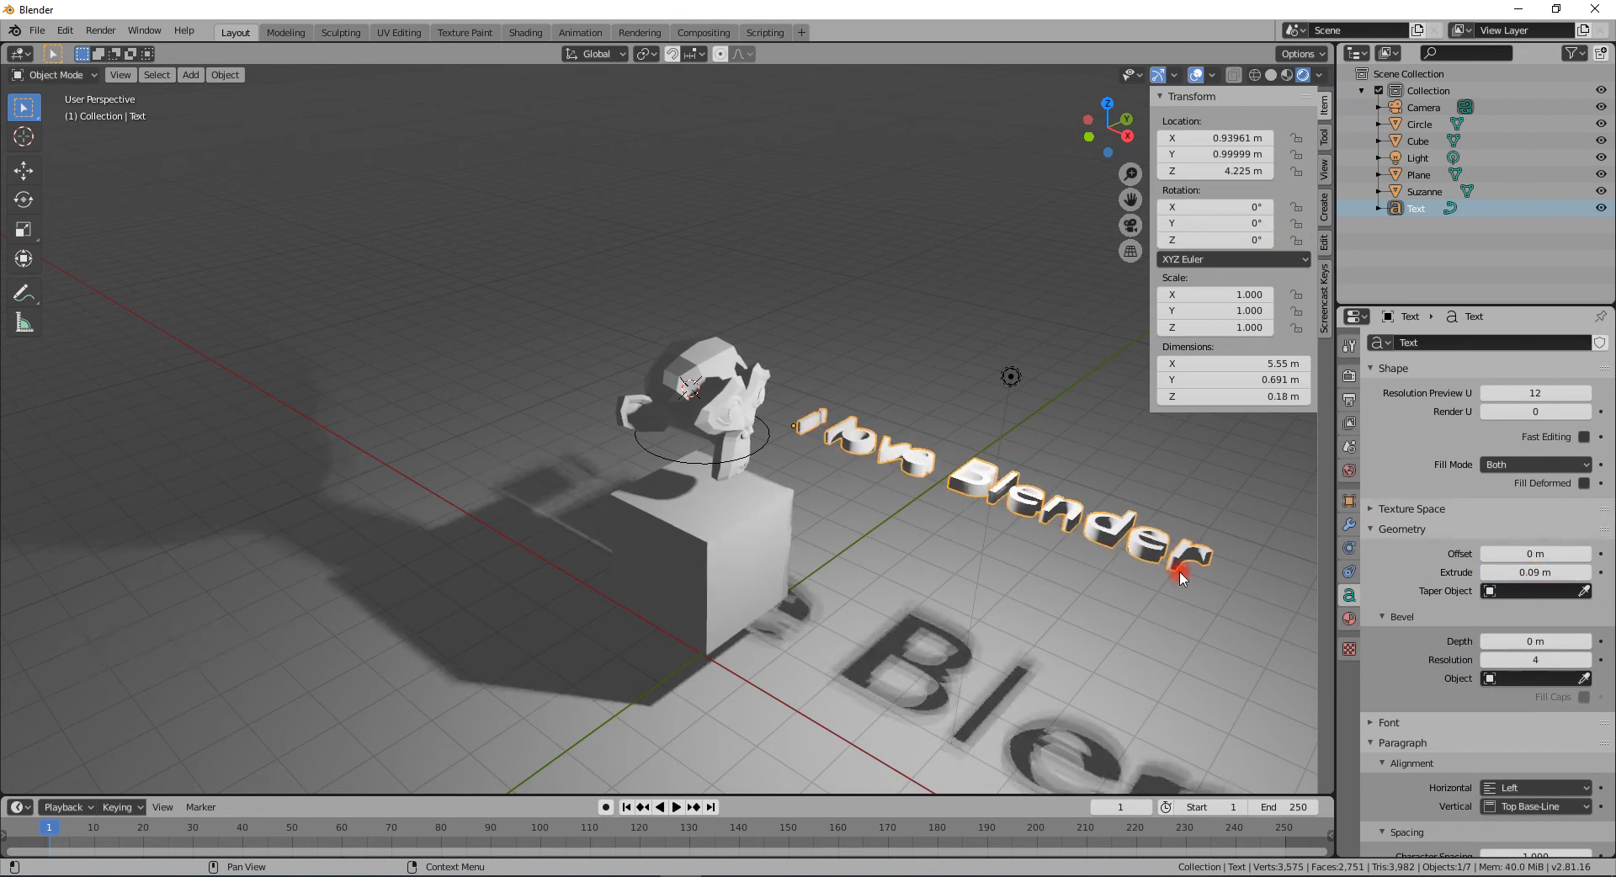
- Rotate the text about the X axis to about 63°
key(r)
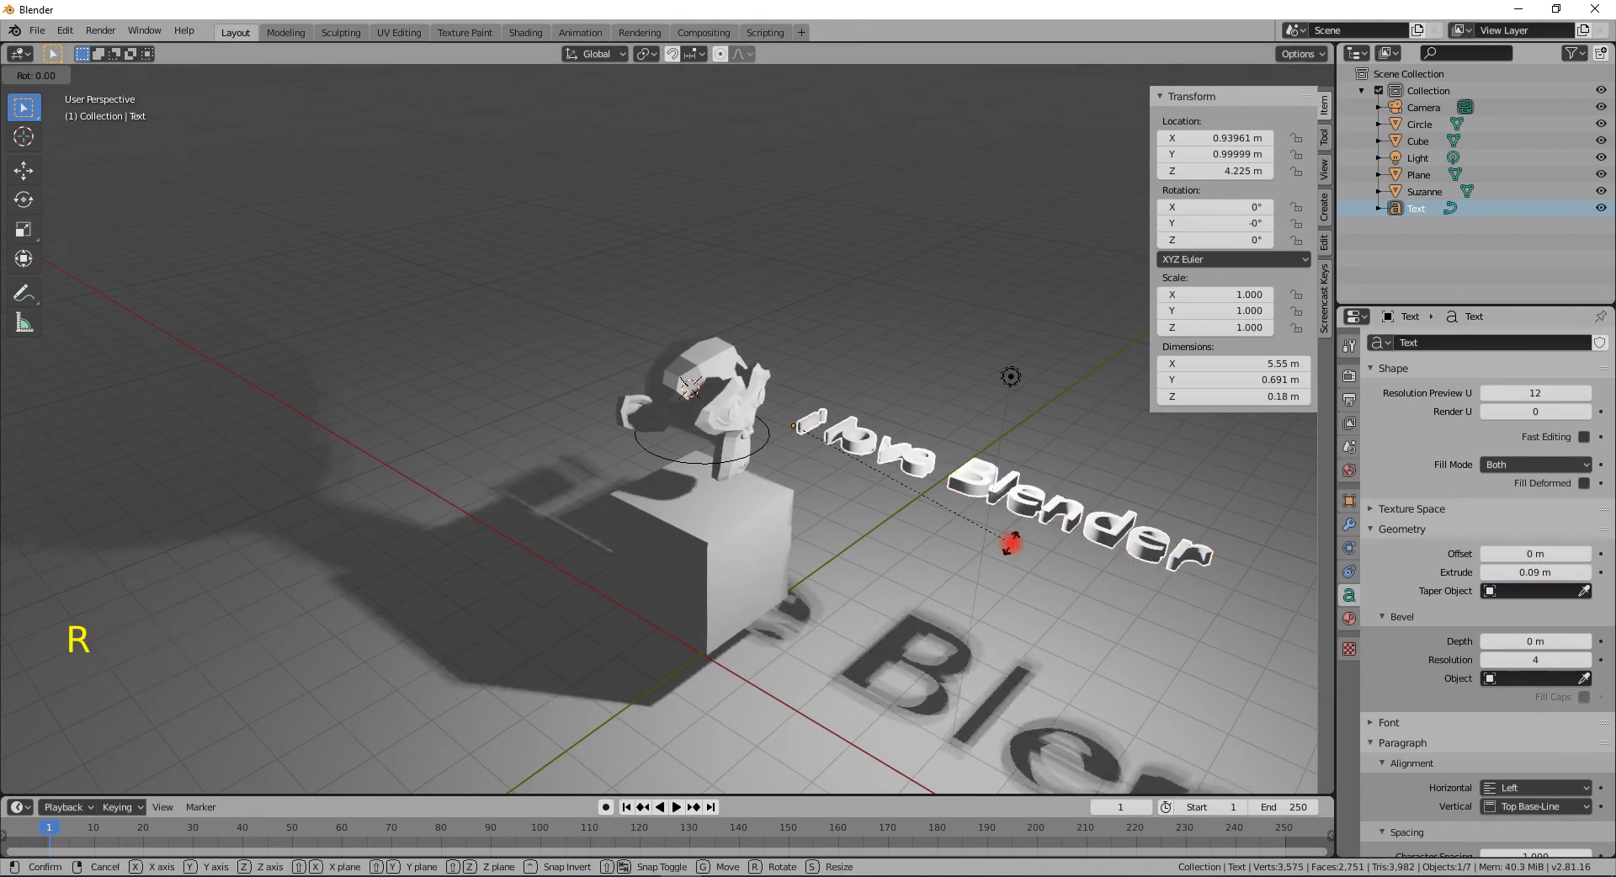
key(x)
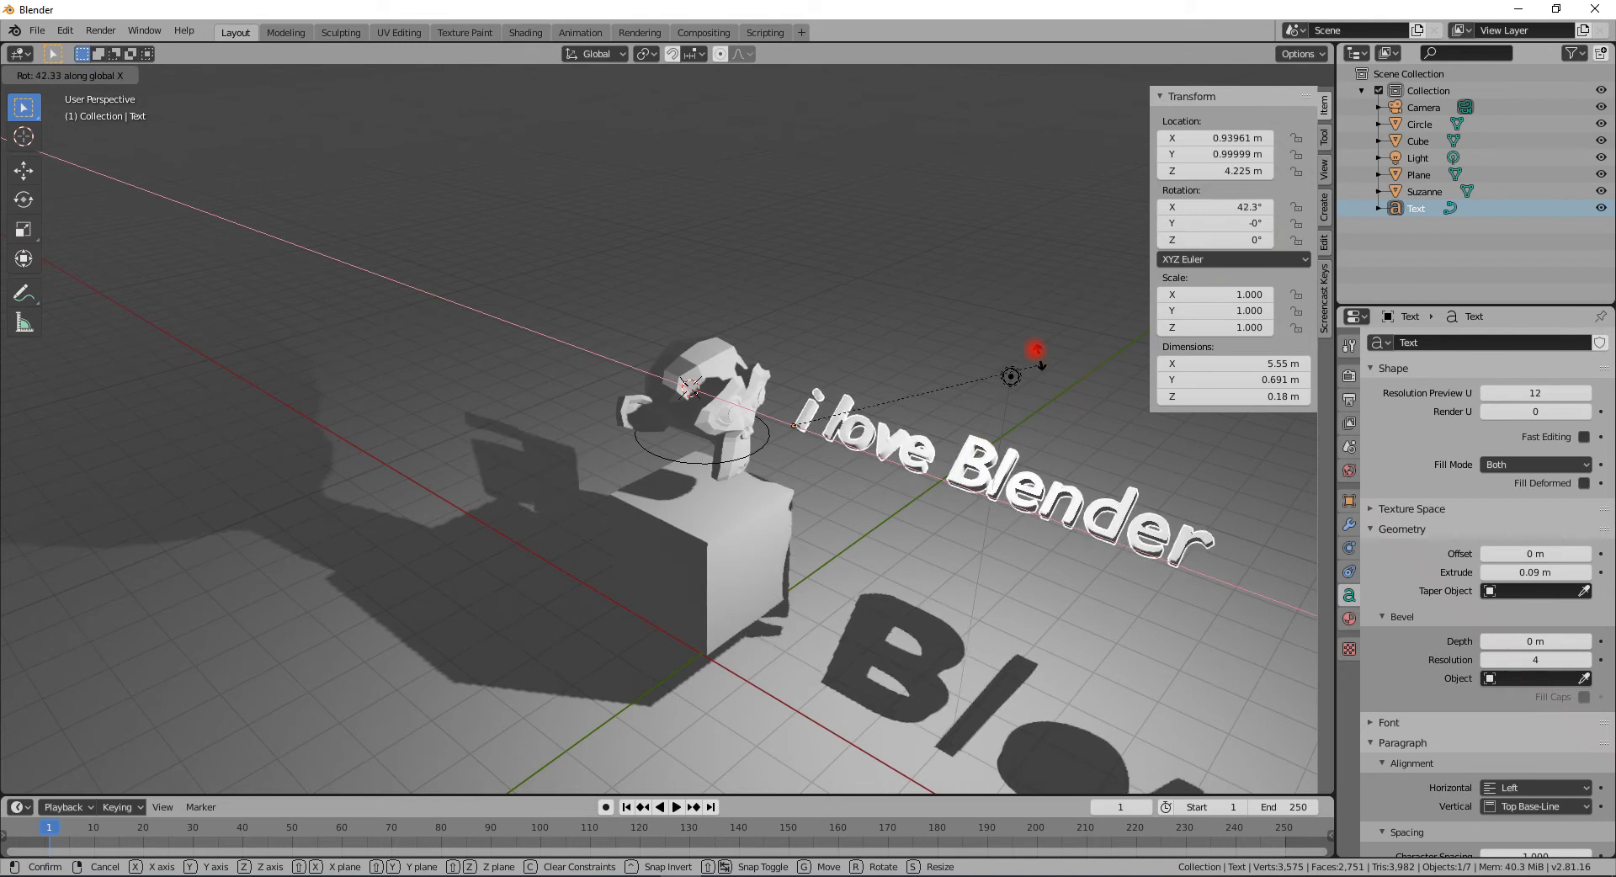
click(915, 341)
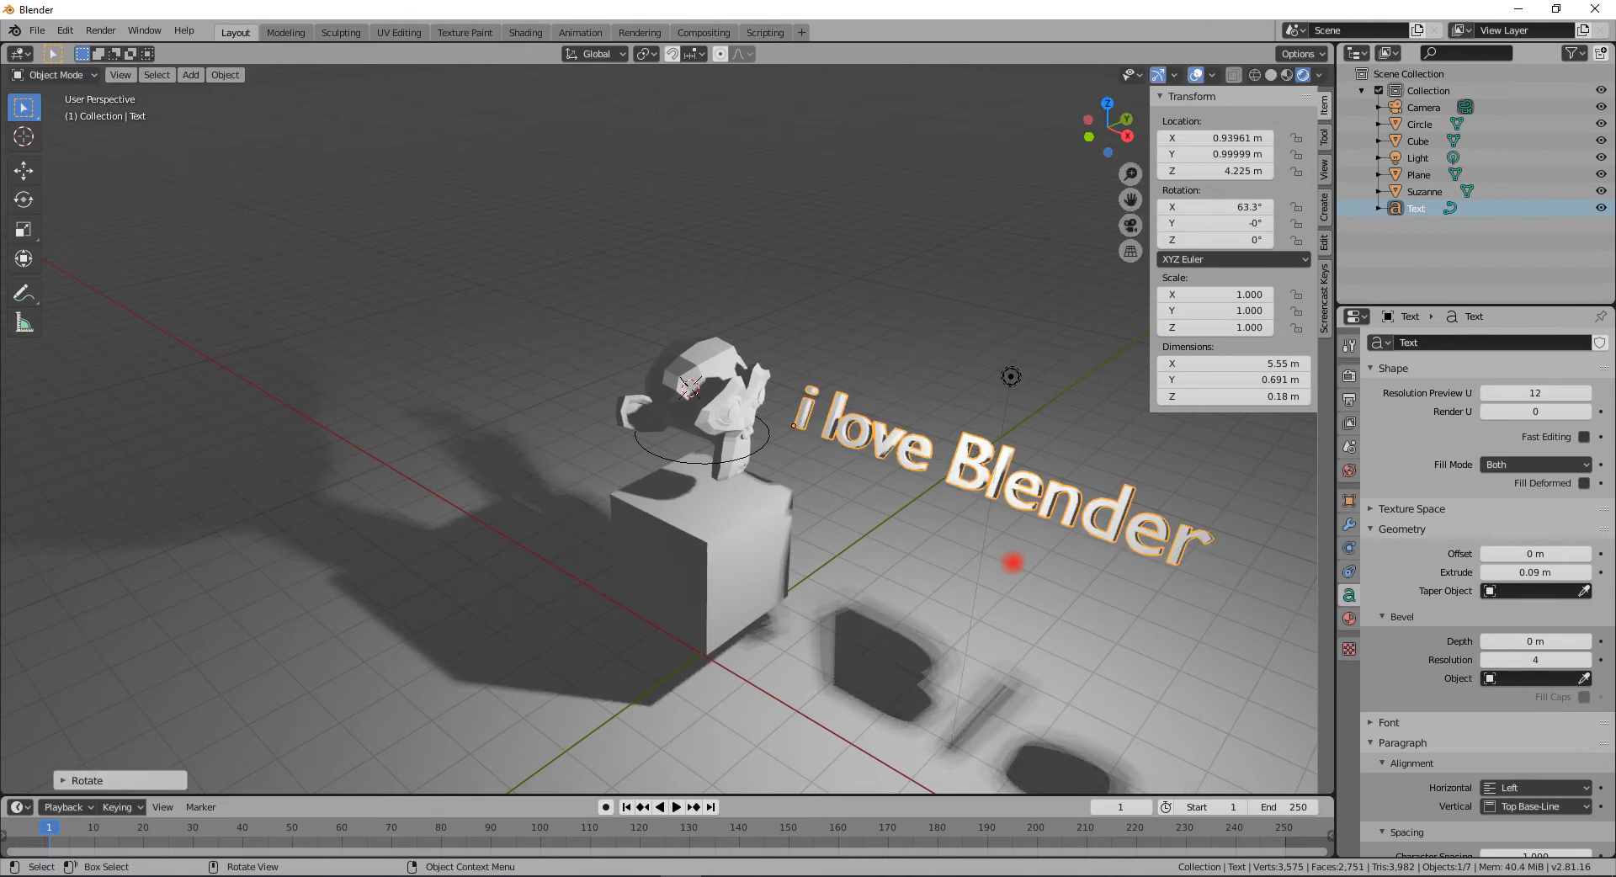
- Rotate the text about the Z axis to about 73°
key(r)
key(z)
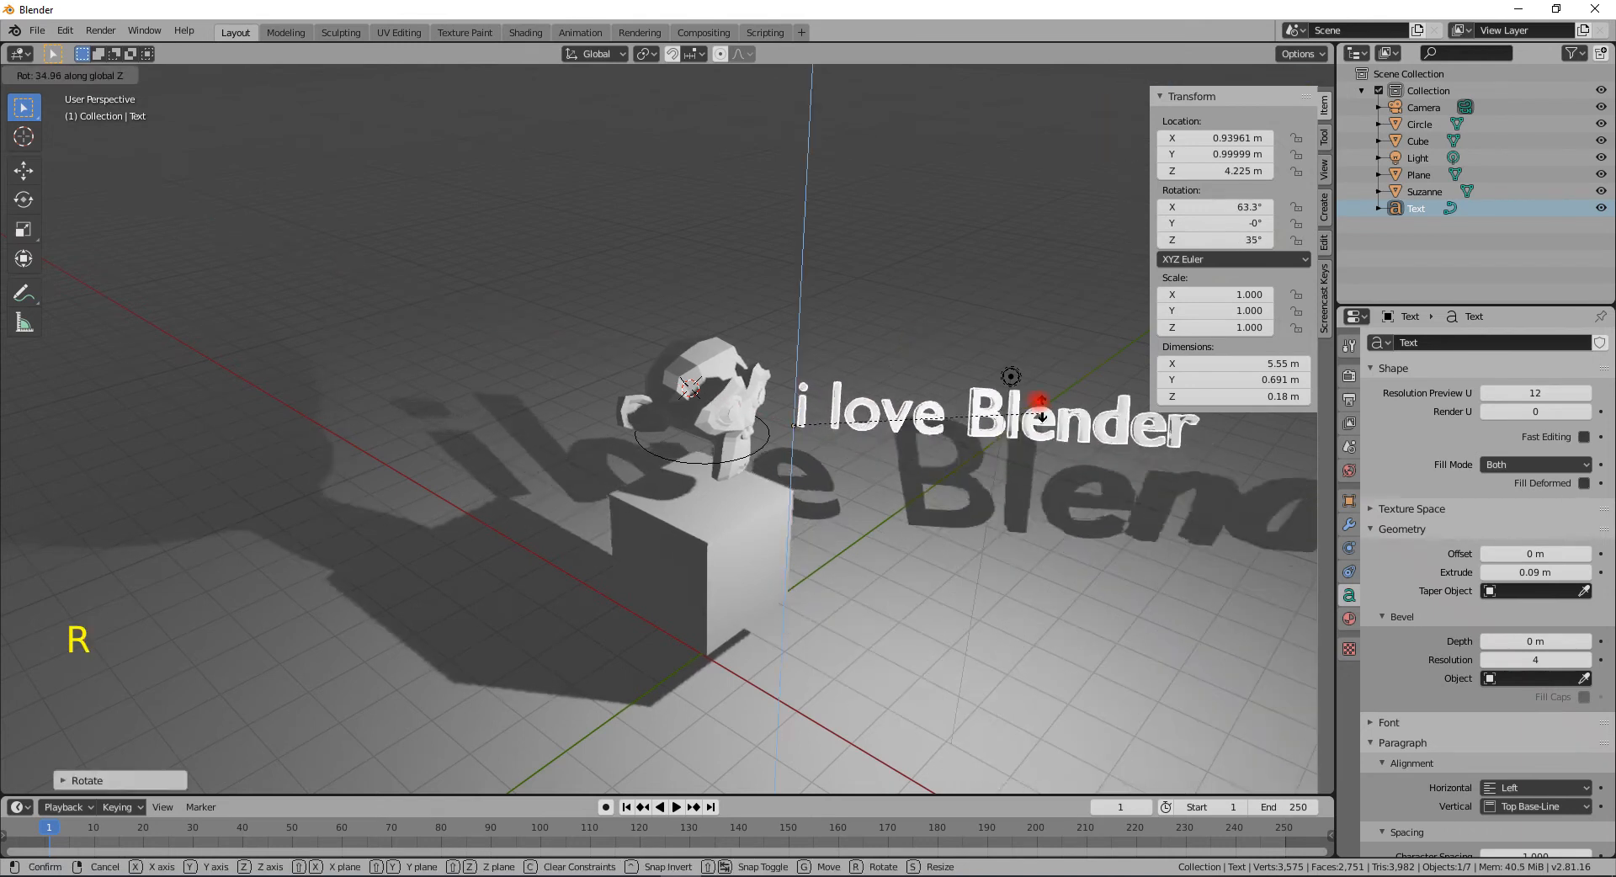
click(931, 296)
mouse_move(945, 530)
middle_down()
mouse_move(858, 489)
mouse_move(850, 527)
mouse_move(967, 516)
middle_up()
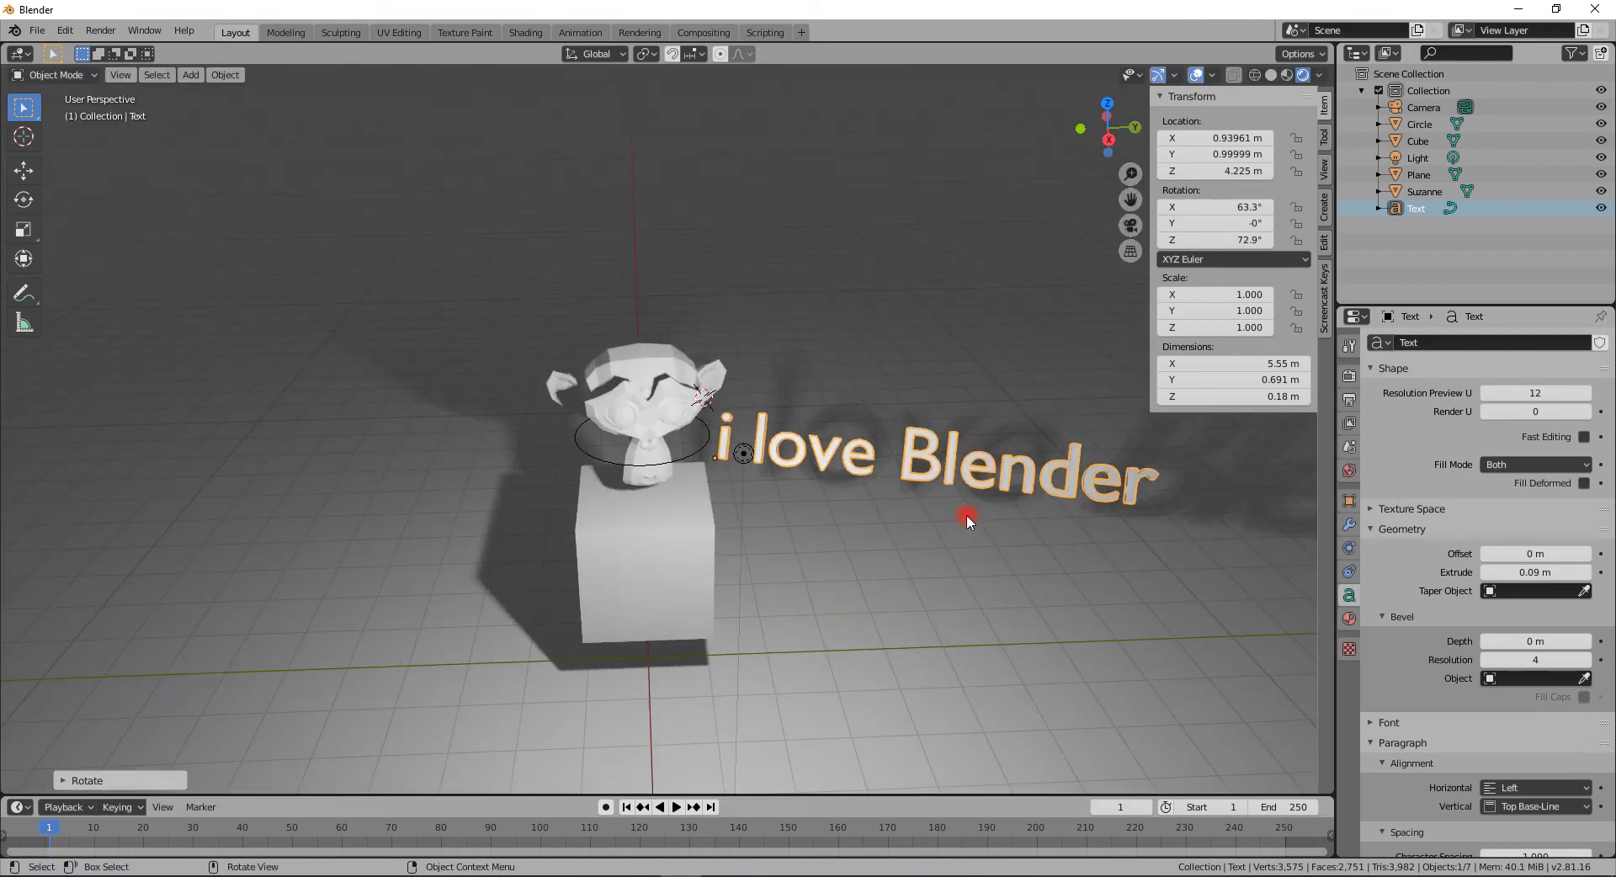
- Retype the text as "I love Blender" and return to Object Mode
key(Tab)
key(BackSpace)
key(BackSpace)
key(BackSpace)
key(BackSpace)
key(BackSpace)
key(BackSpace)
key(BackSpace)
key(BackSpace)
key(BackSpace)
key(BackSpace)
key(BackSpace)
key(BackSpace)
key(BackSpace)
key(BackSpace)
key(BackSpace)
key(BackSpace)
key(BackSpace)
key(BackSpace)
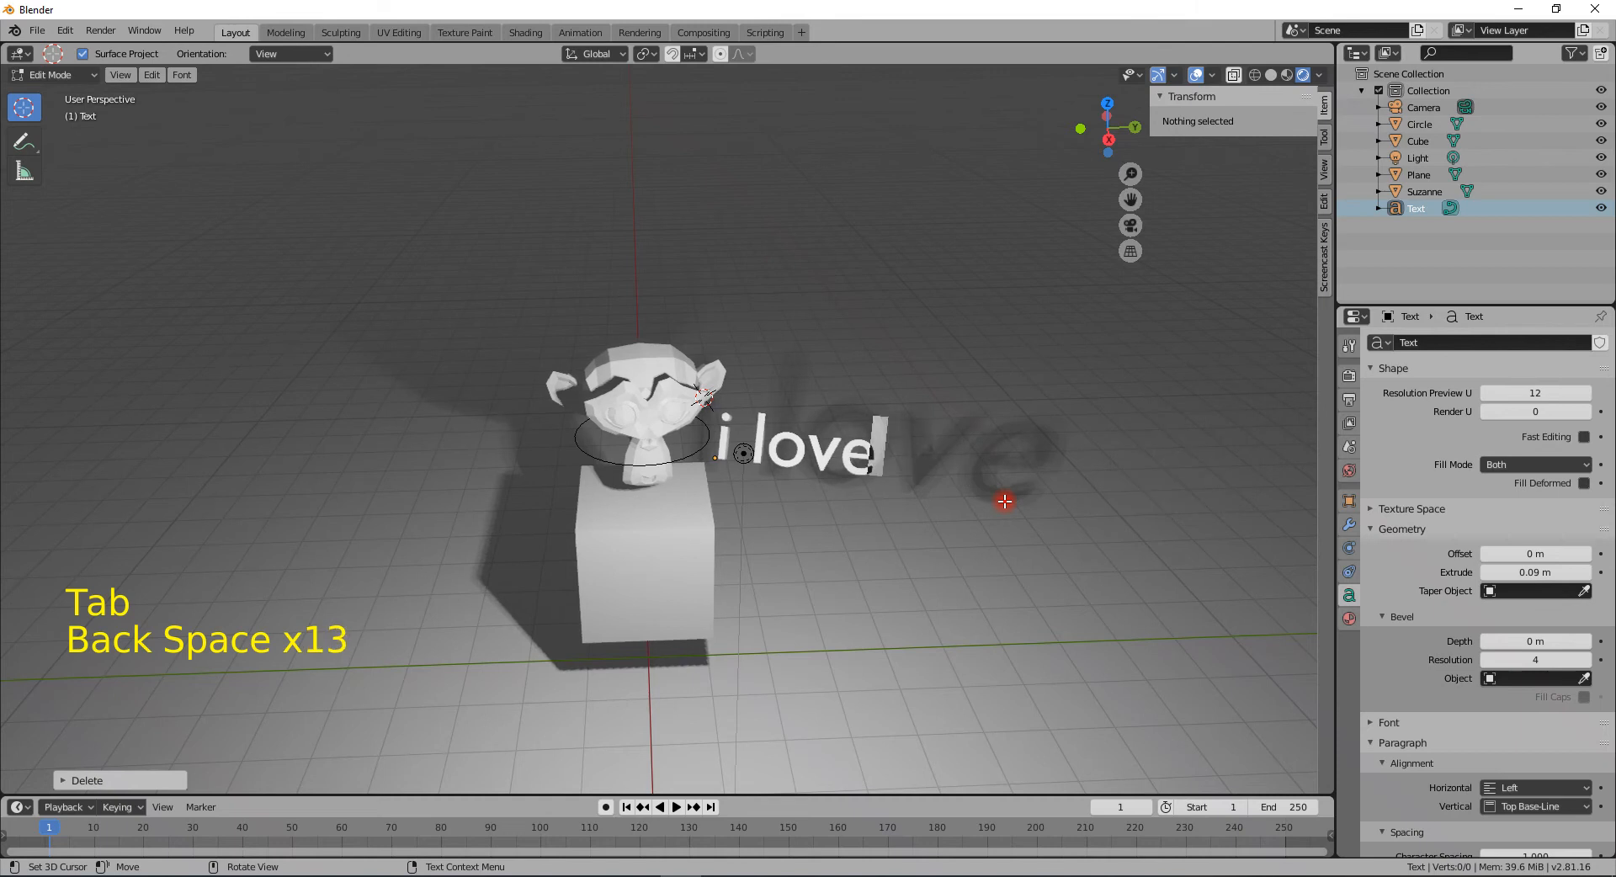
key(BackSpace)
key(BackSpace)
key(BackSpace)
key(BackSpace)
text(I )
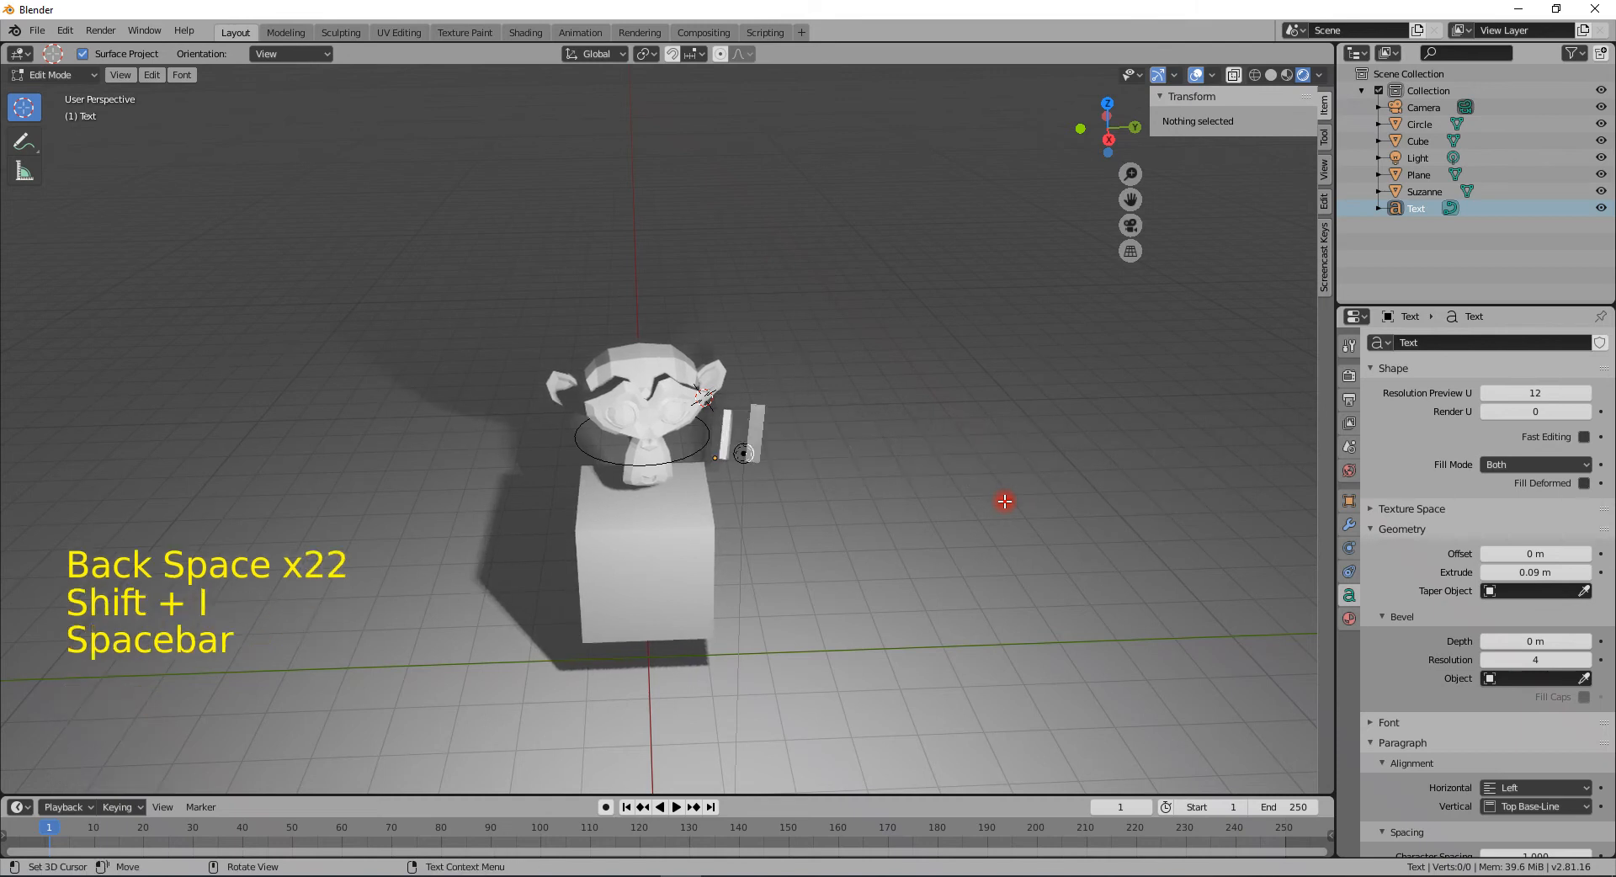
text(love)
key(BackSpace)
text(e B)
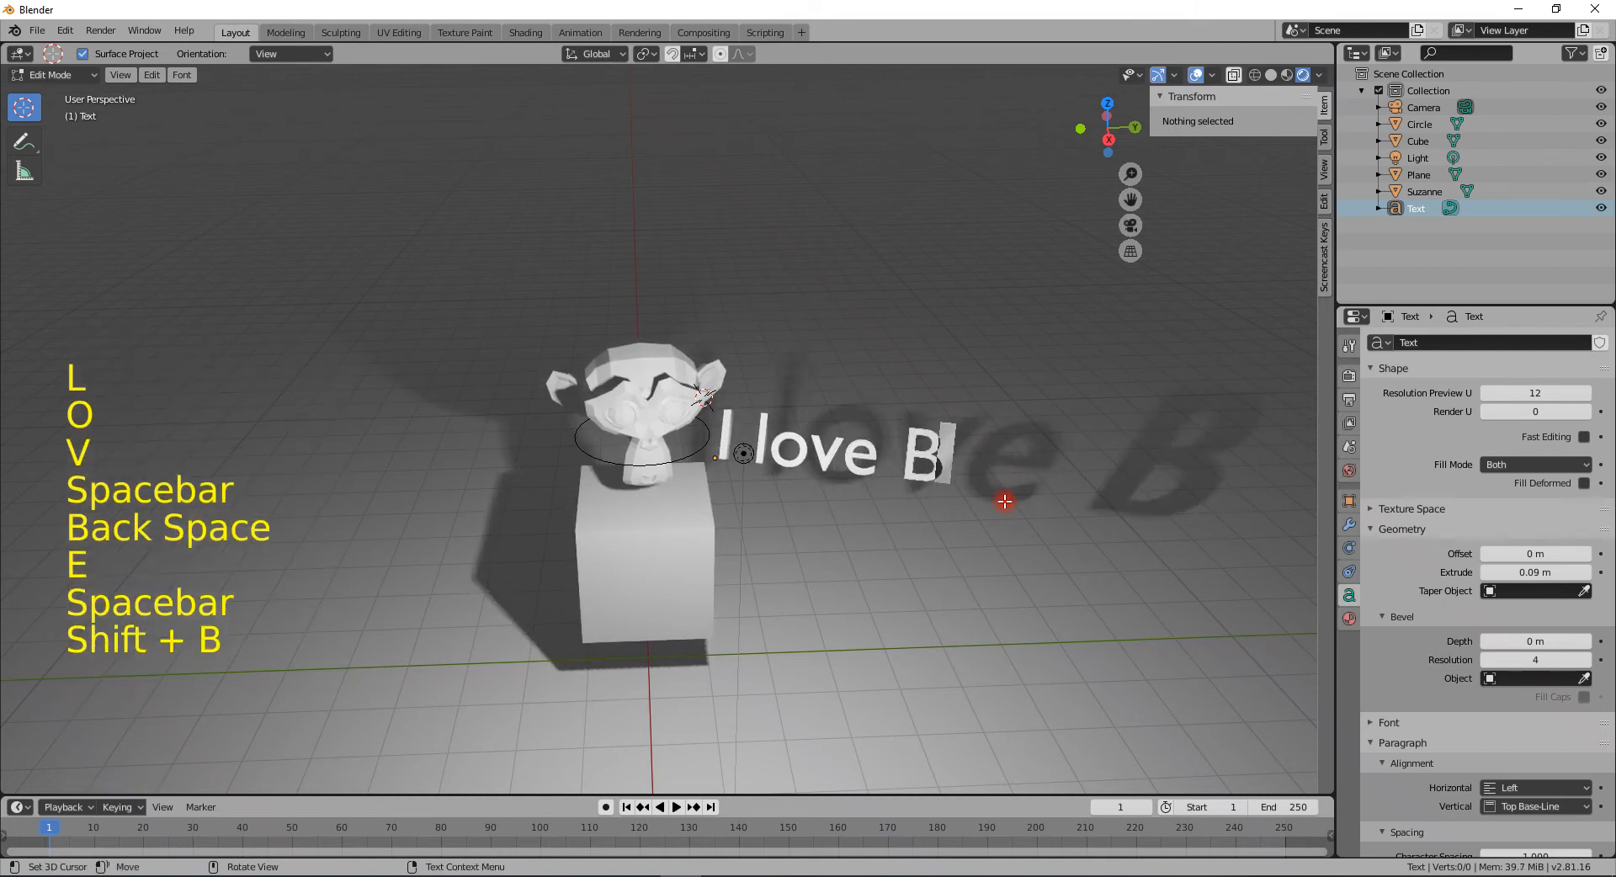
text(lender)
key(Tab)
- Add a Plain Axes empty and move it to about X -3.6 m, Y -2.1 m
mouse_move(1004, 501)
middle_down()
mouse_move(969, 446)
mouse_move(1039, 456)
mouse_move(1033, 498)
middle_up()
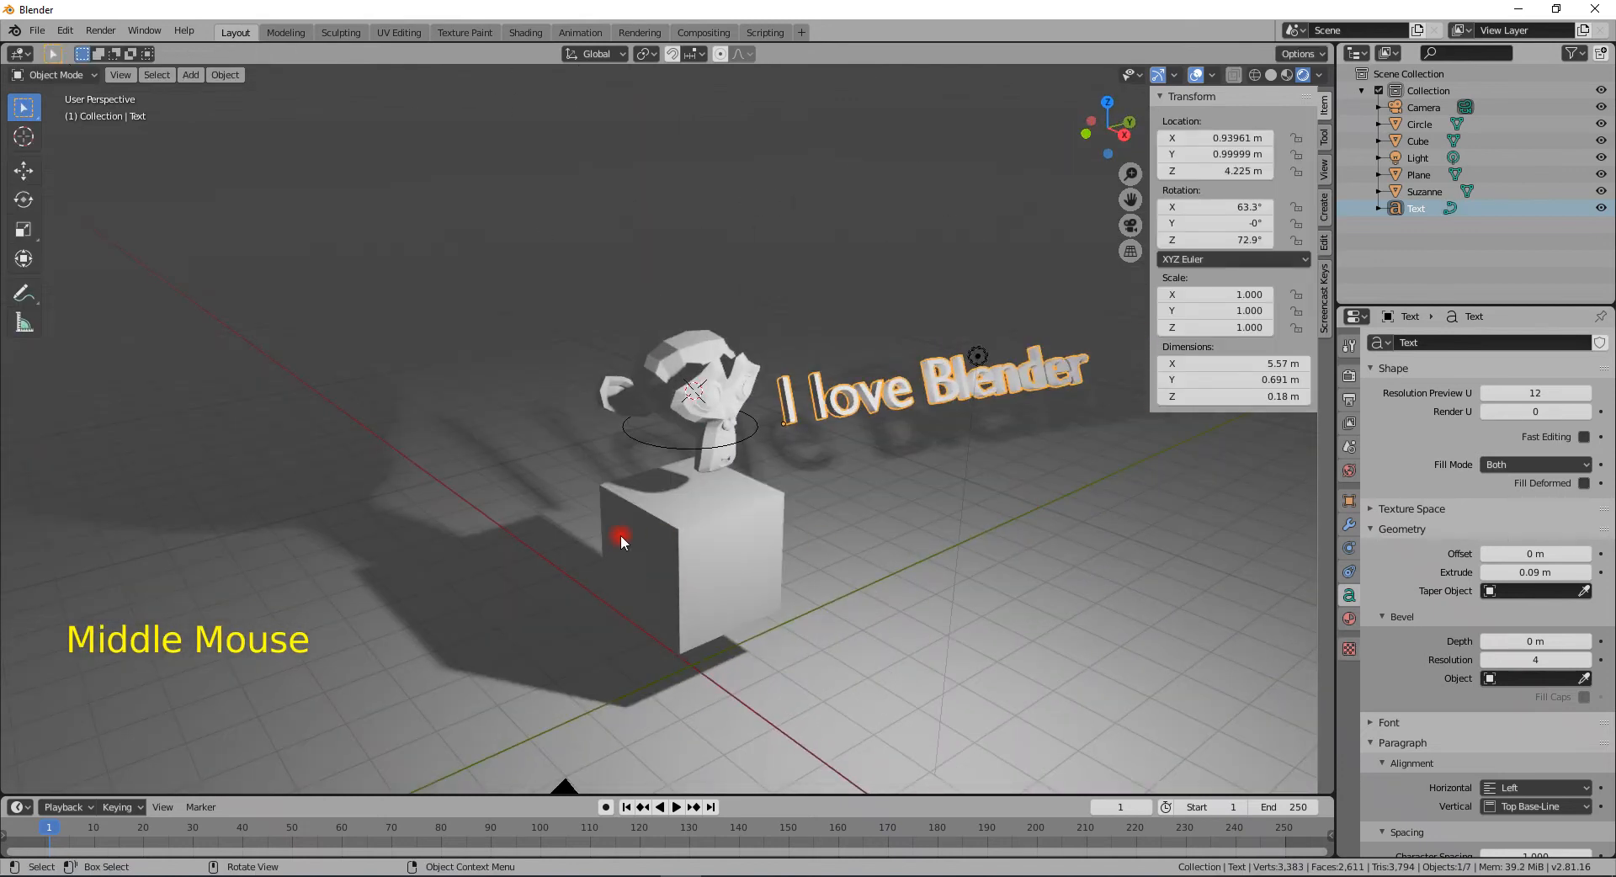
key(shift+a)
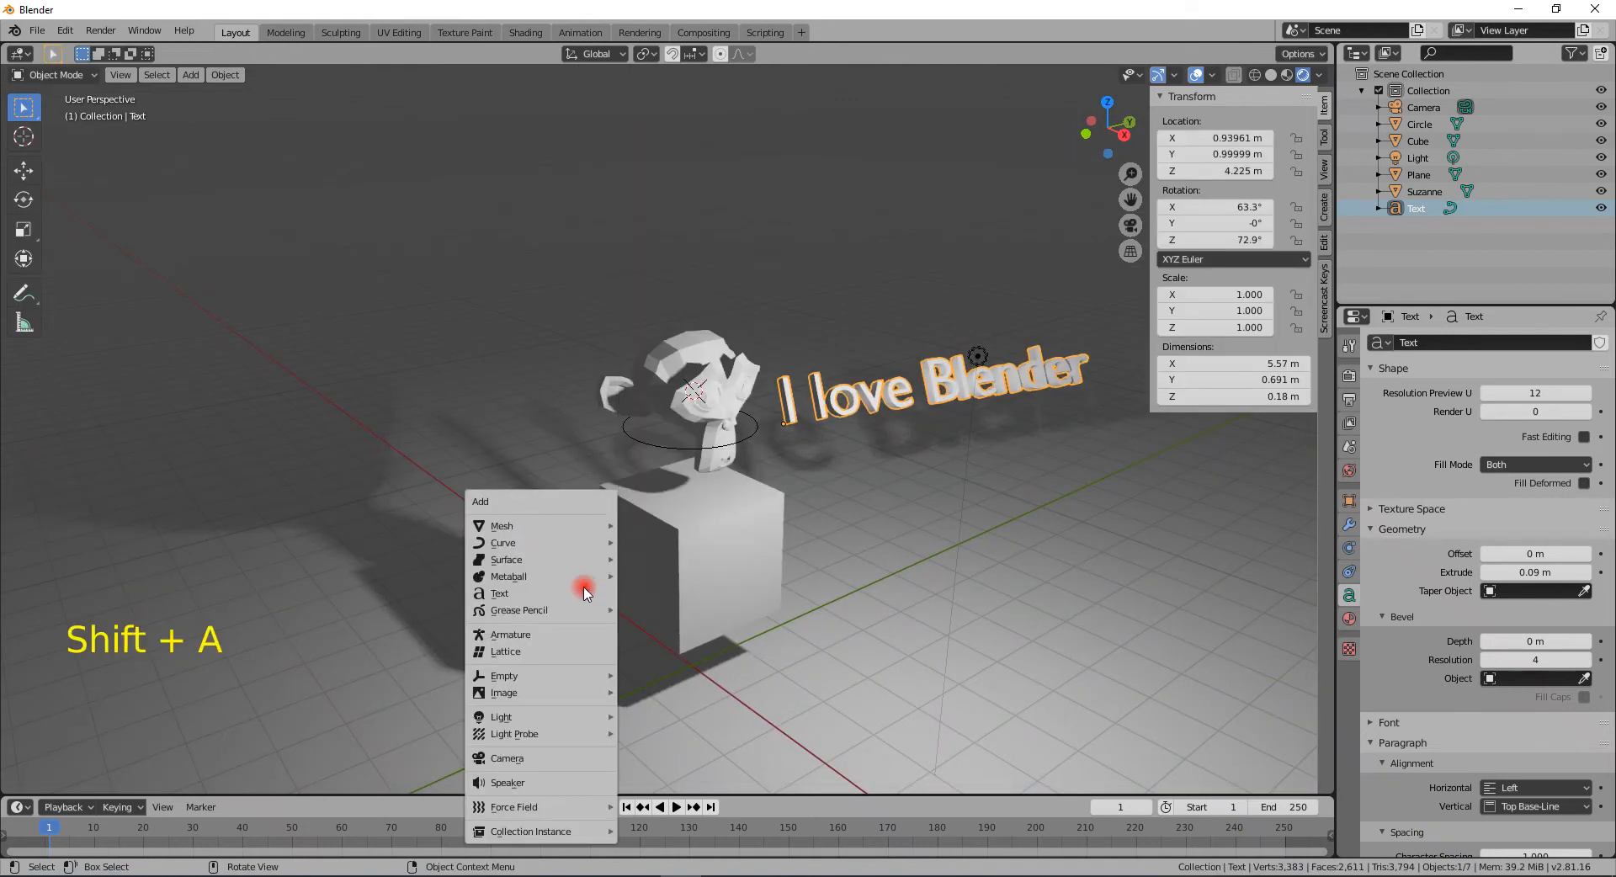
mouse_move(563, 620)
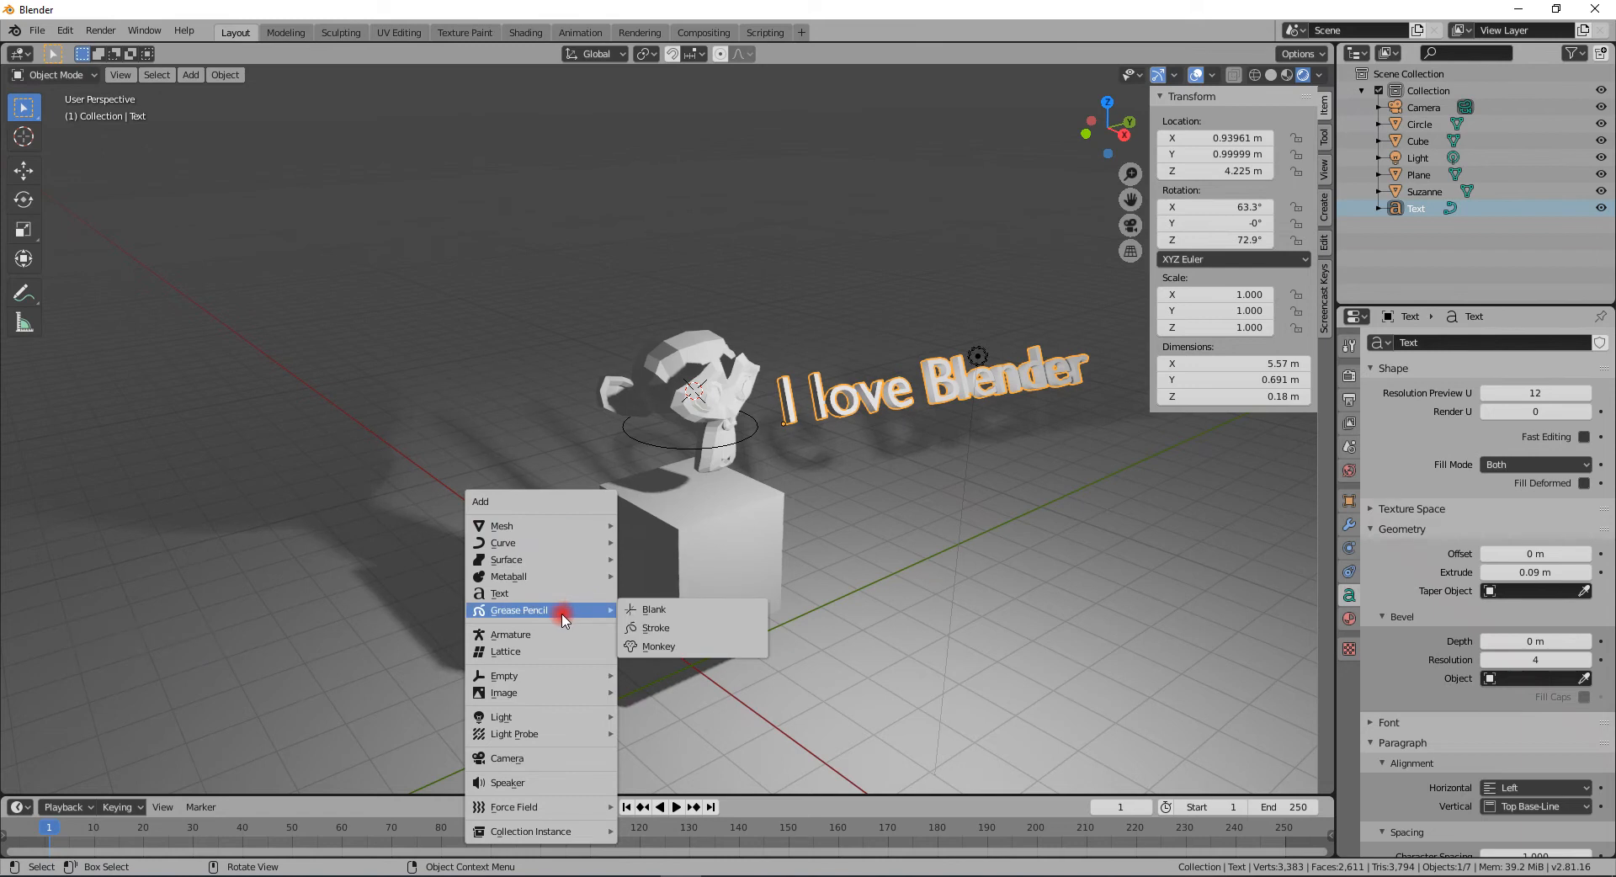
mouse_move(553, 682)
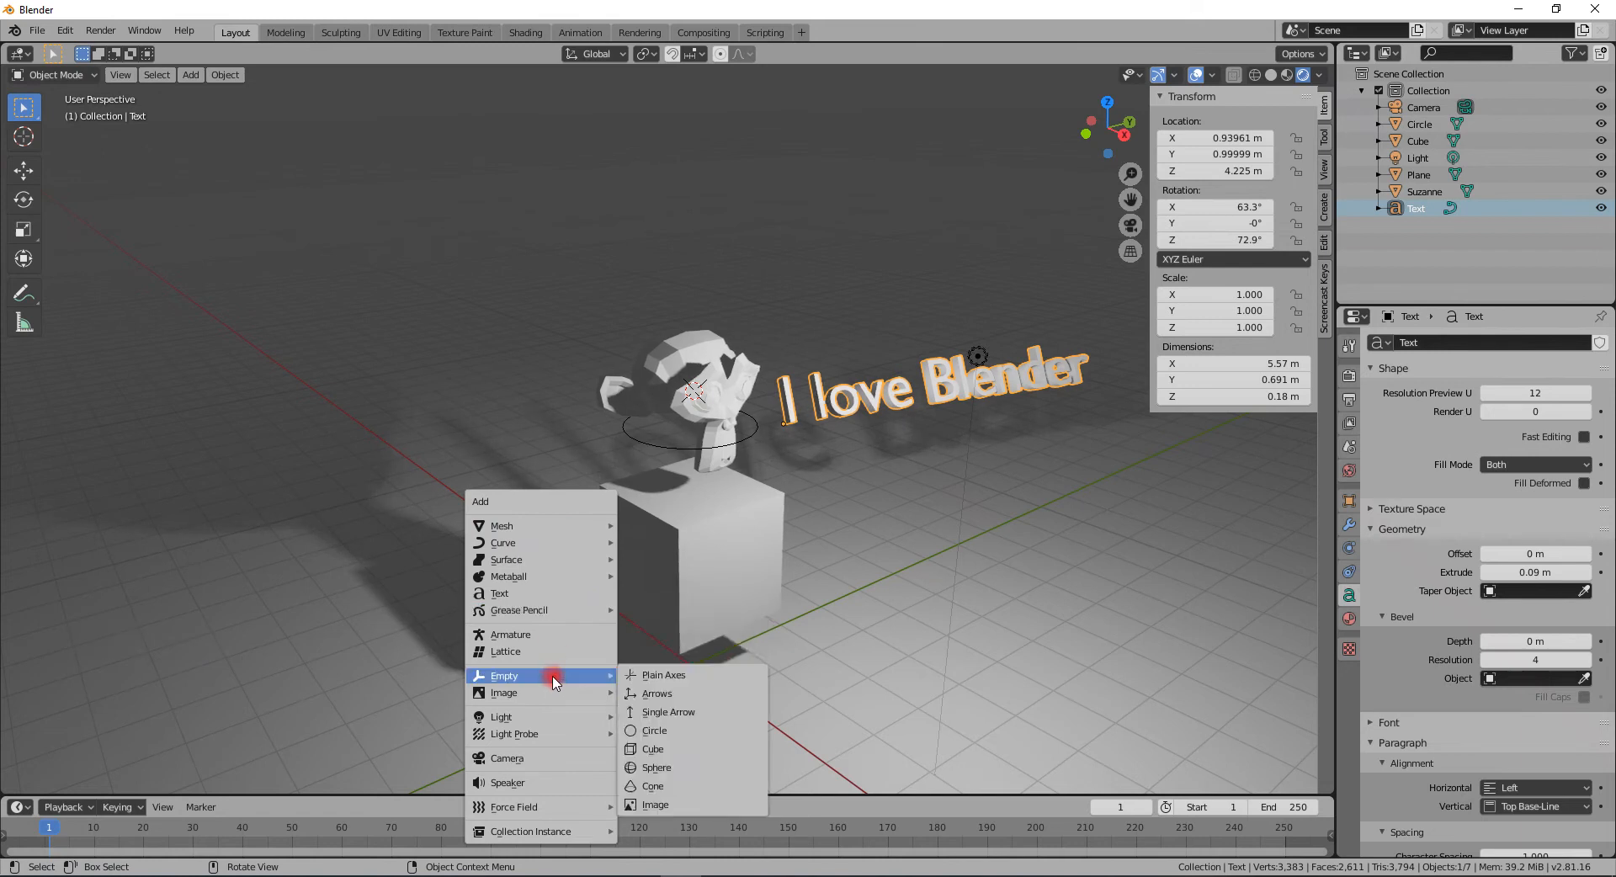
click(661, 675)
key(g)
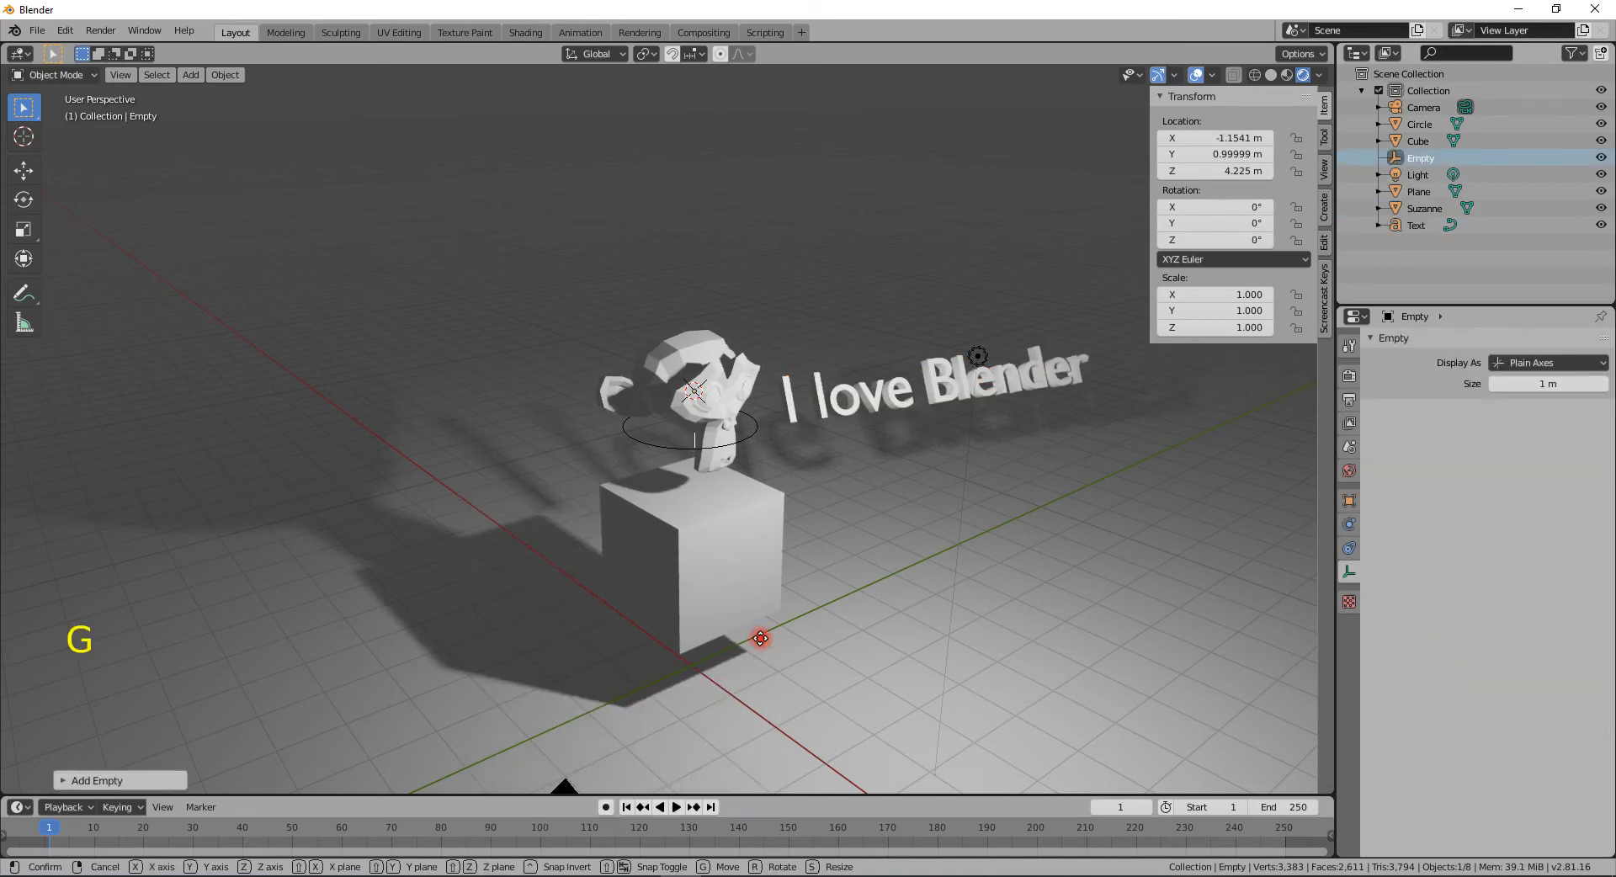
click(529, 648)
- Duplicate the empty and place the copy at about X 0.39 m, Y 2.8 m, Z 5.9 m
middle_drag(502, 608, 483, 512)
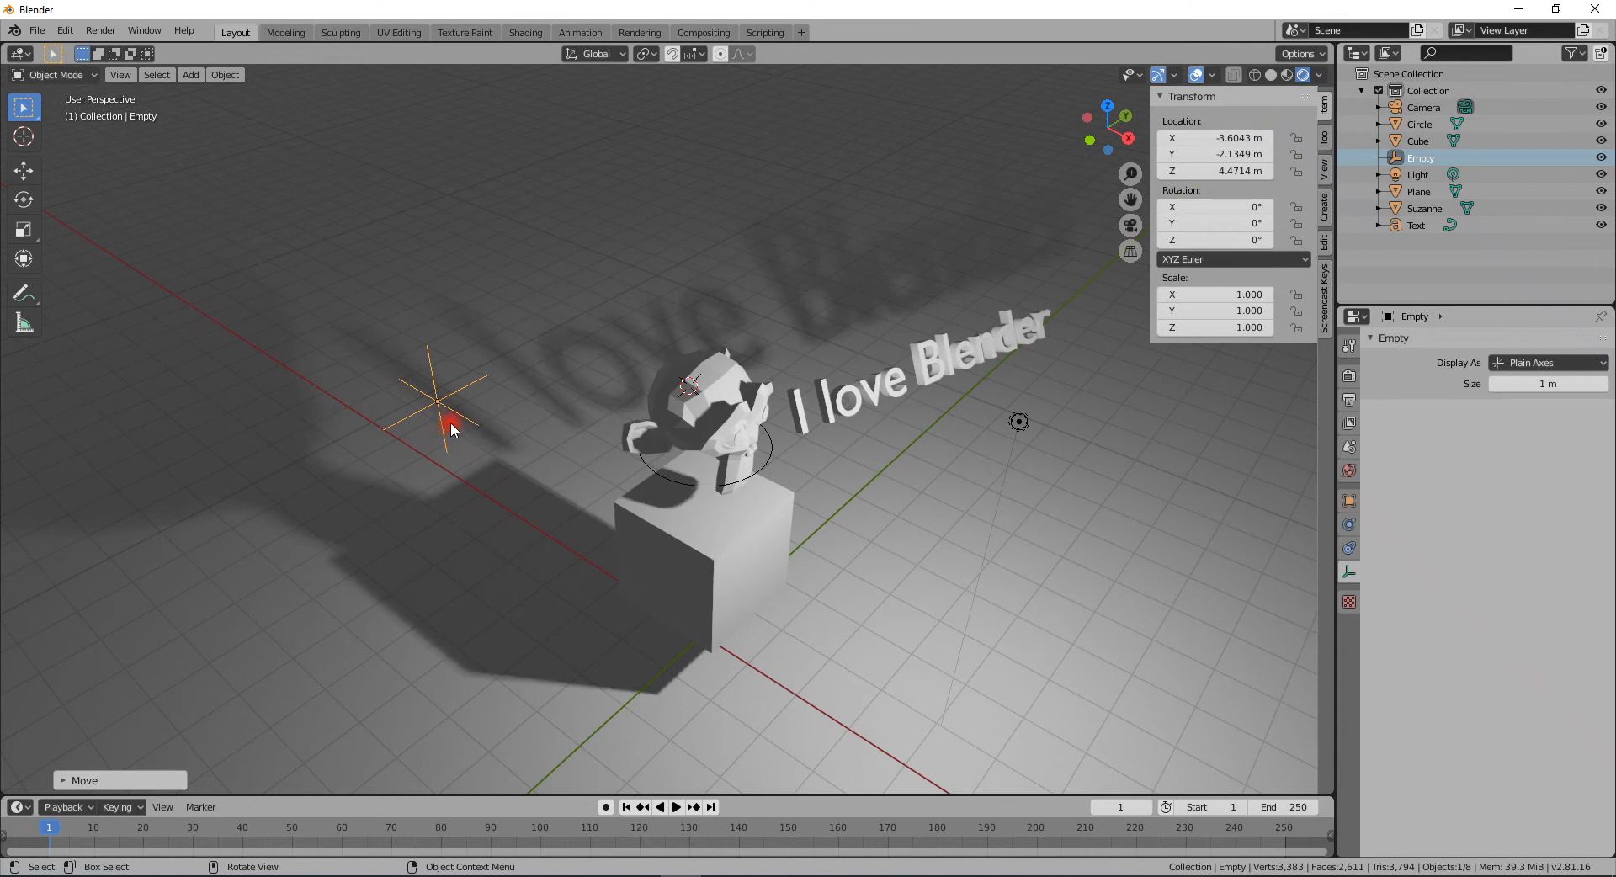
key(shift+d)
click(853, 324)
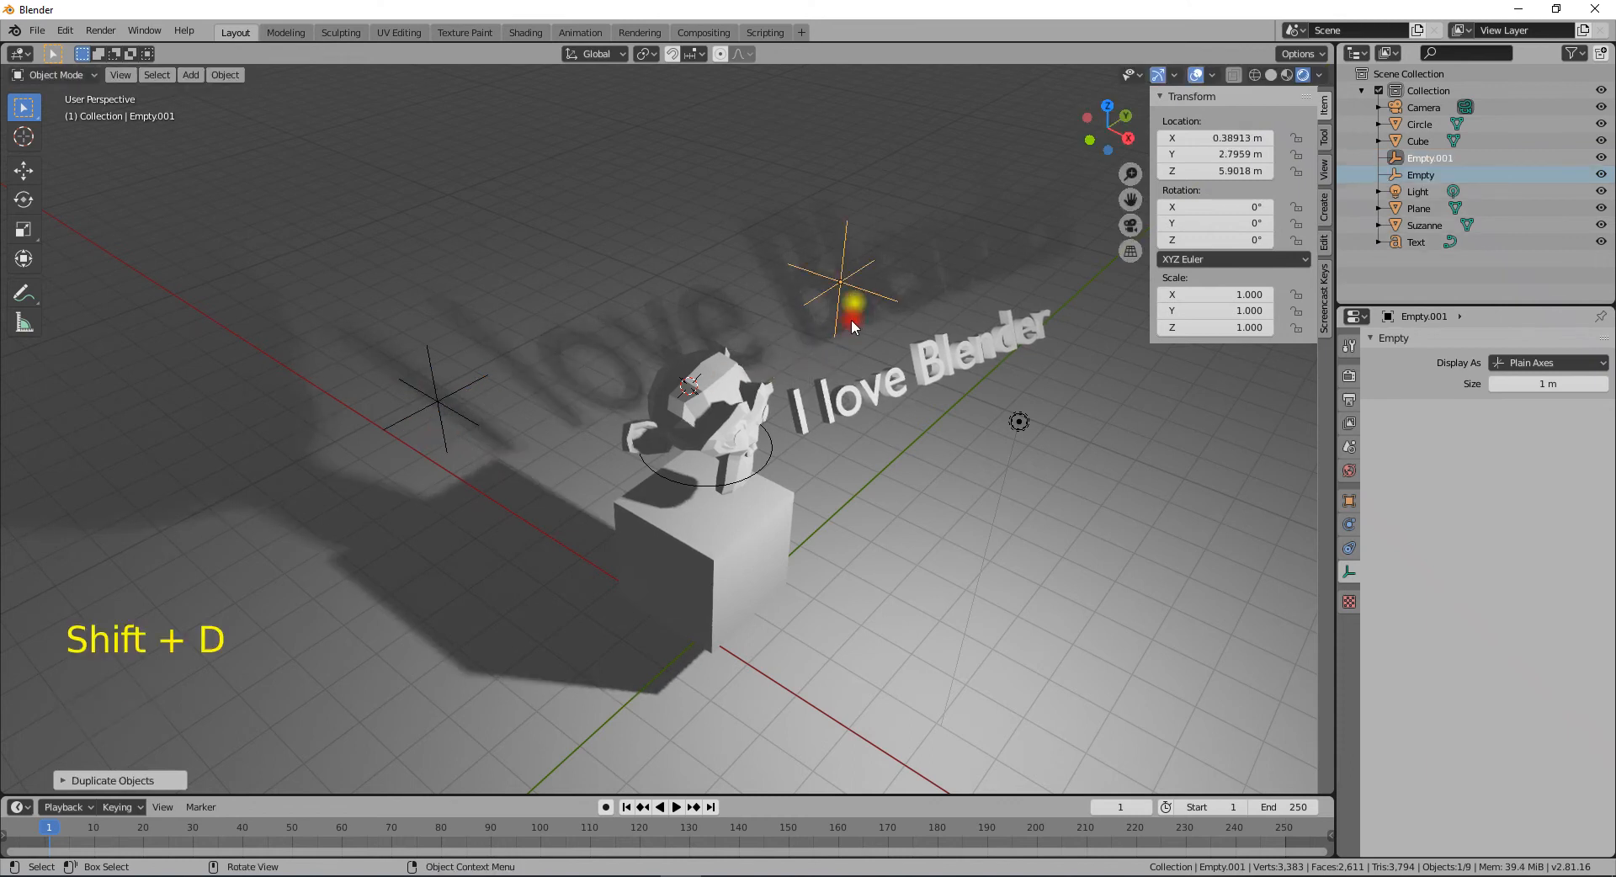
- Select both empties and snap the 3D cursor to the selection
shift+click(432, 397)
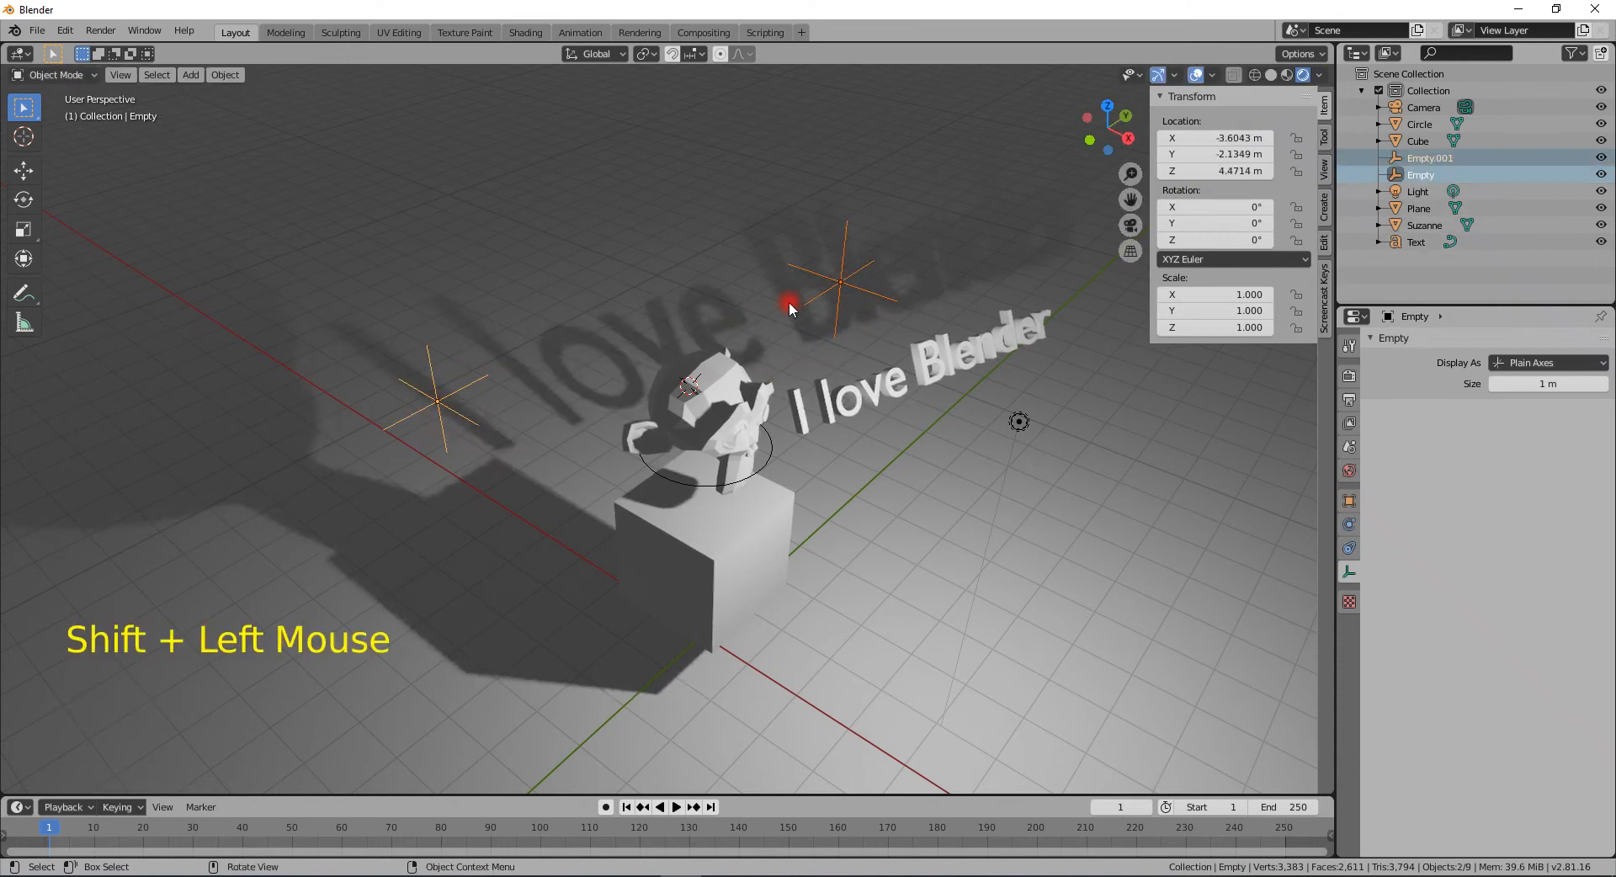
middle_drag(872, 364, 780, 411)
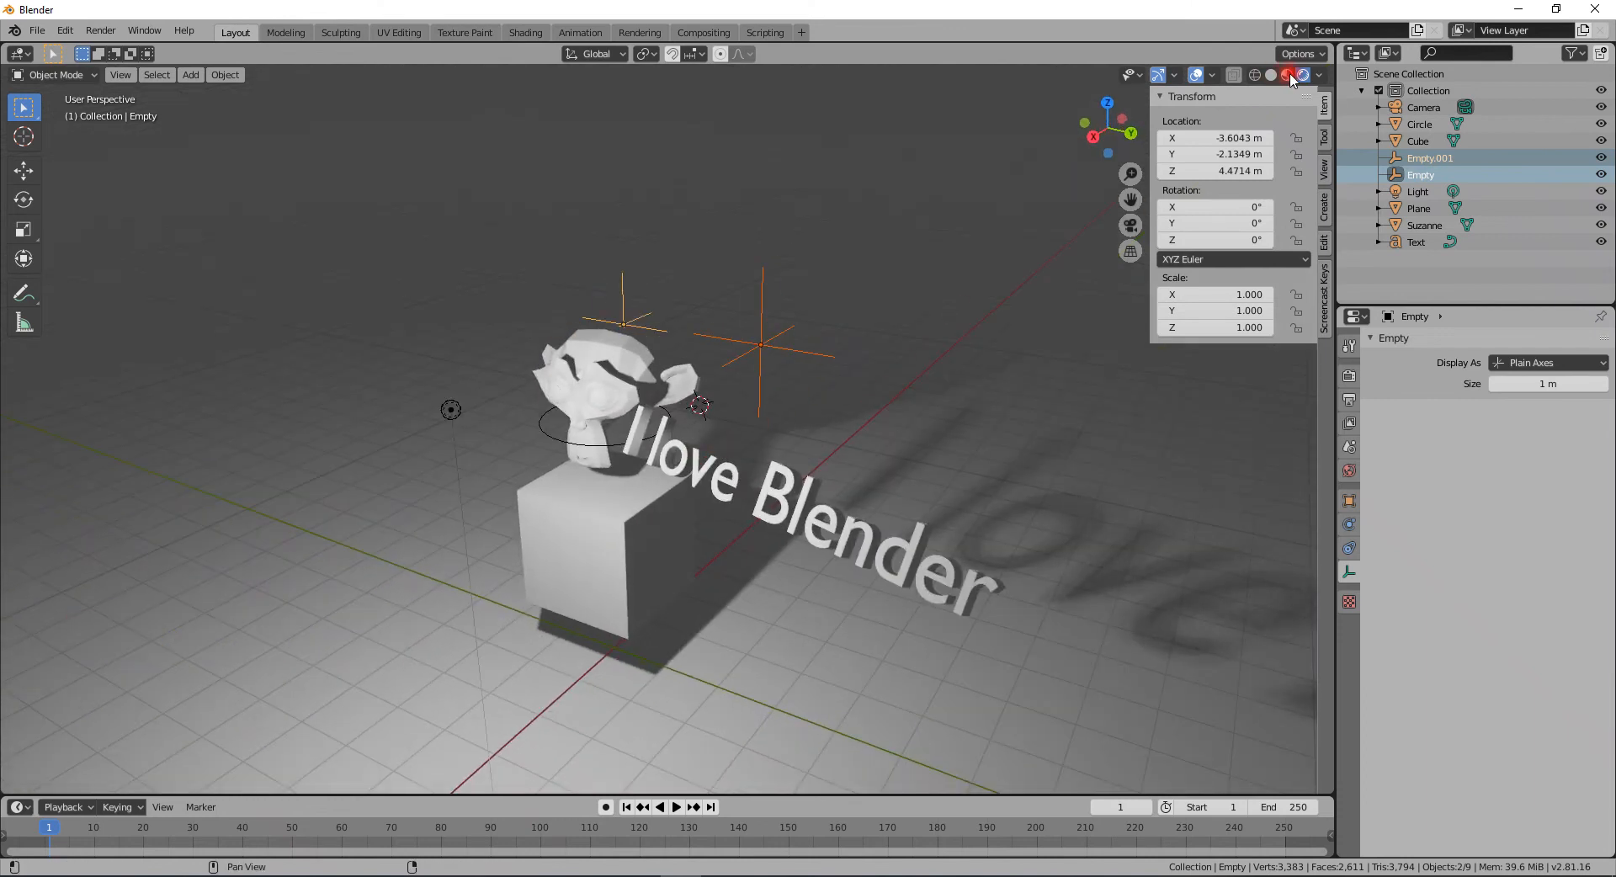
middle_drag(703, 492, 806, 515)
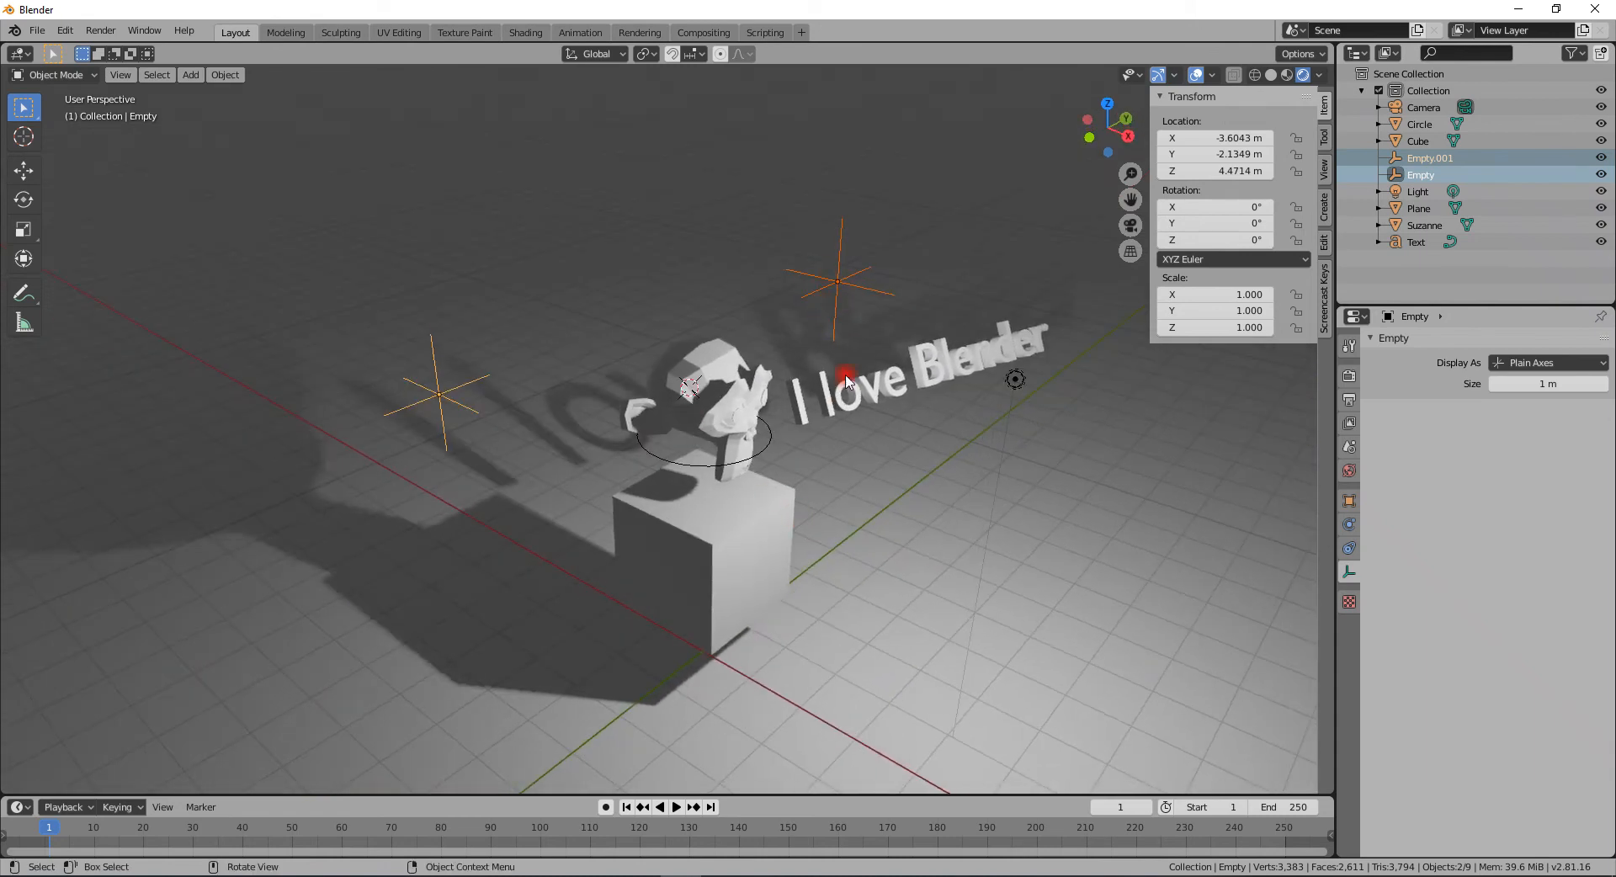
key(shift+s)
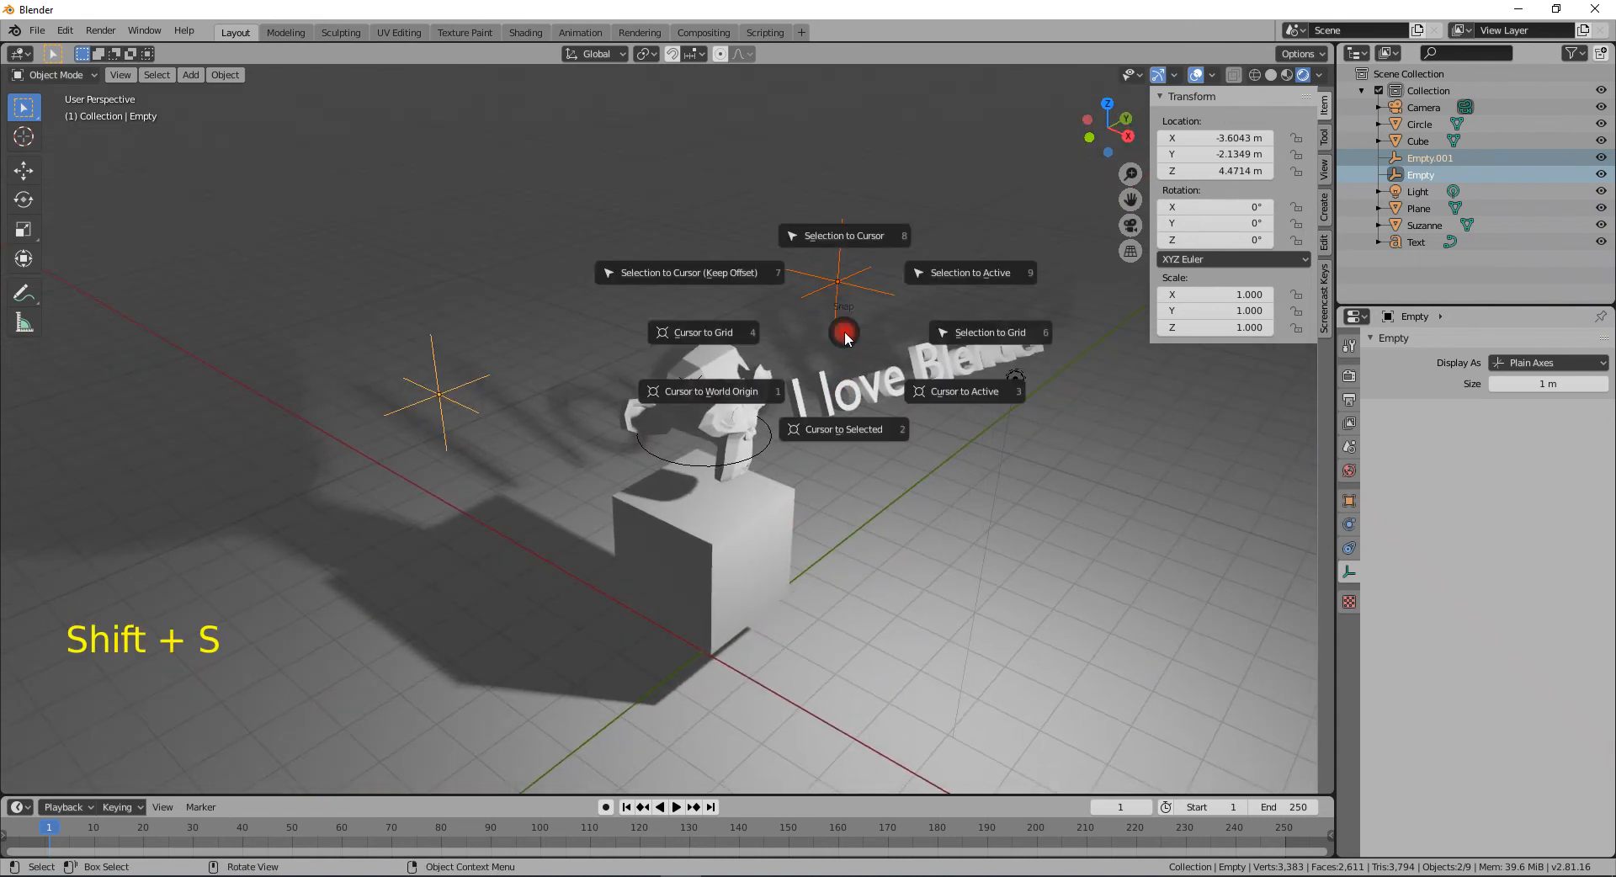
click(855, 430)
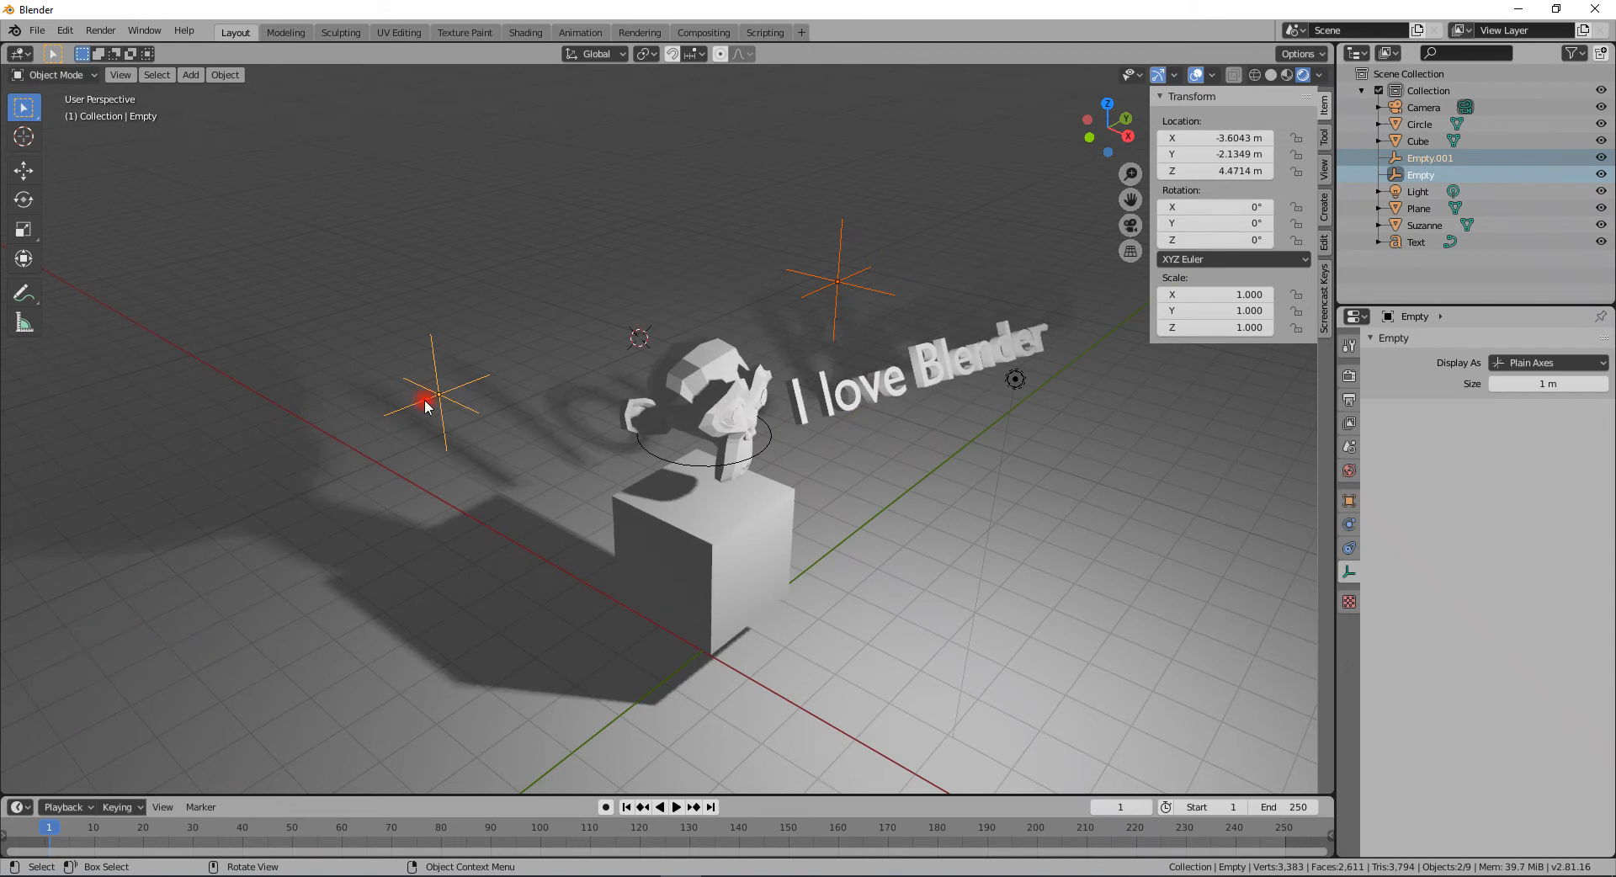
- Snap the 3D cursor to the second empty and add a UV Sphere at that spot
click(832, 289)
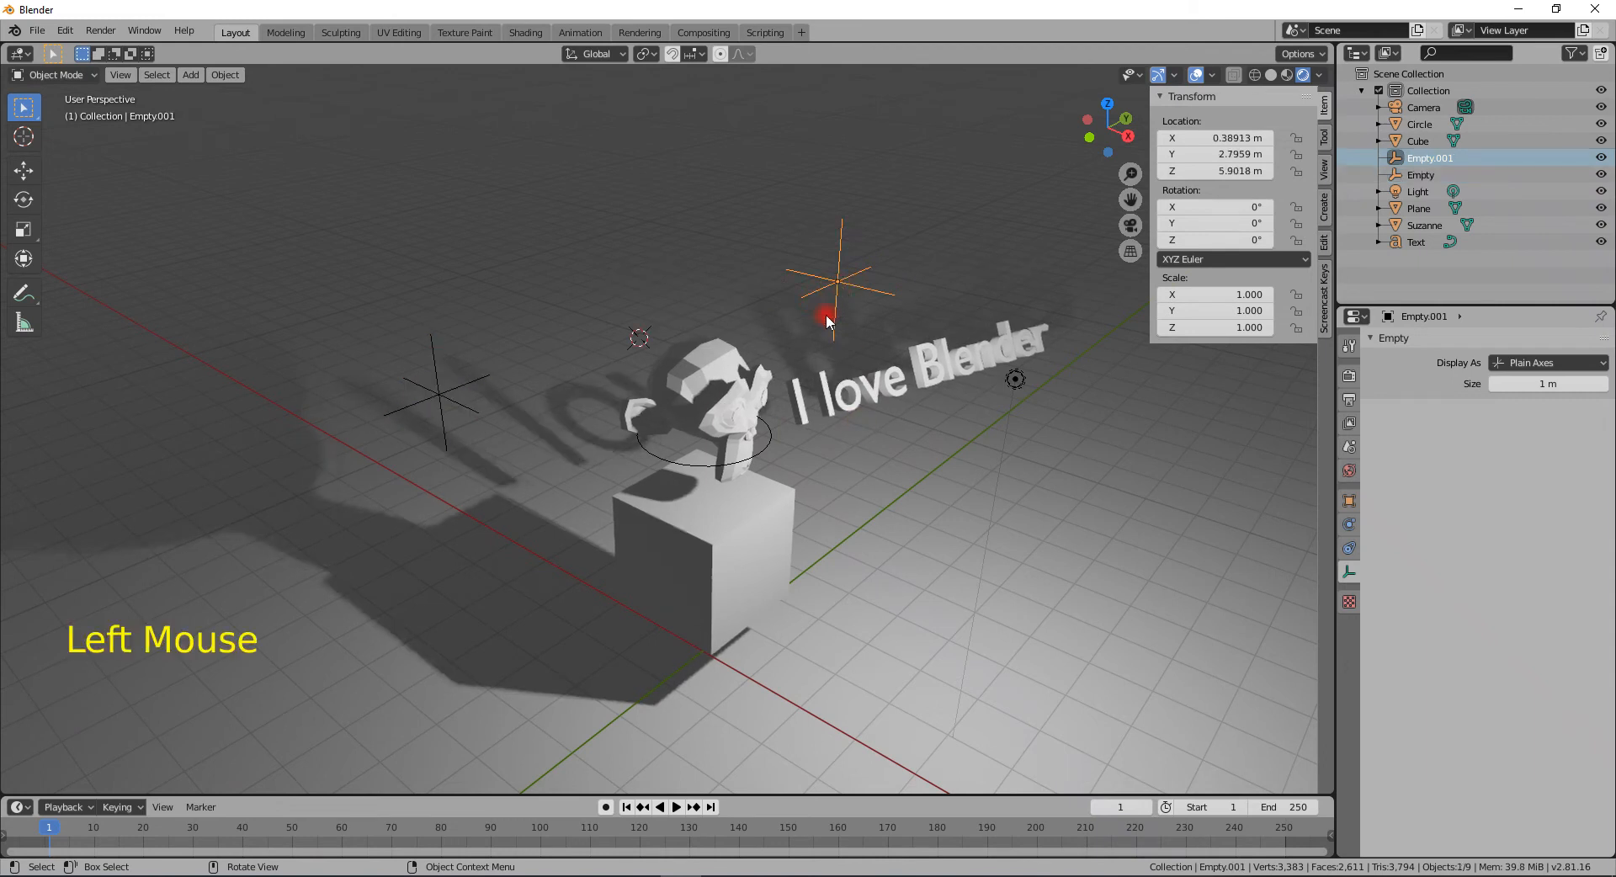
key(shift+s)
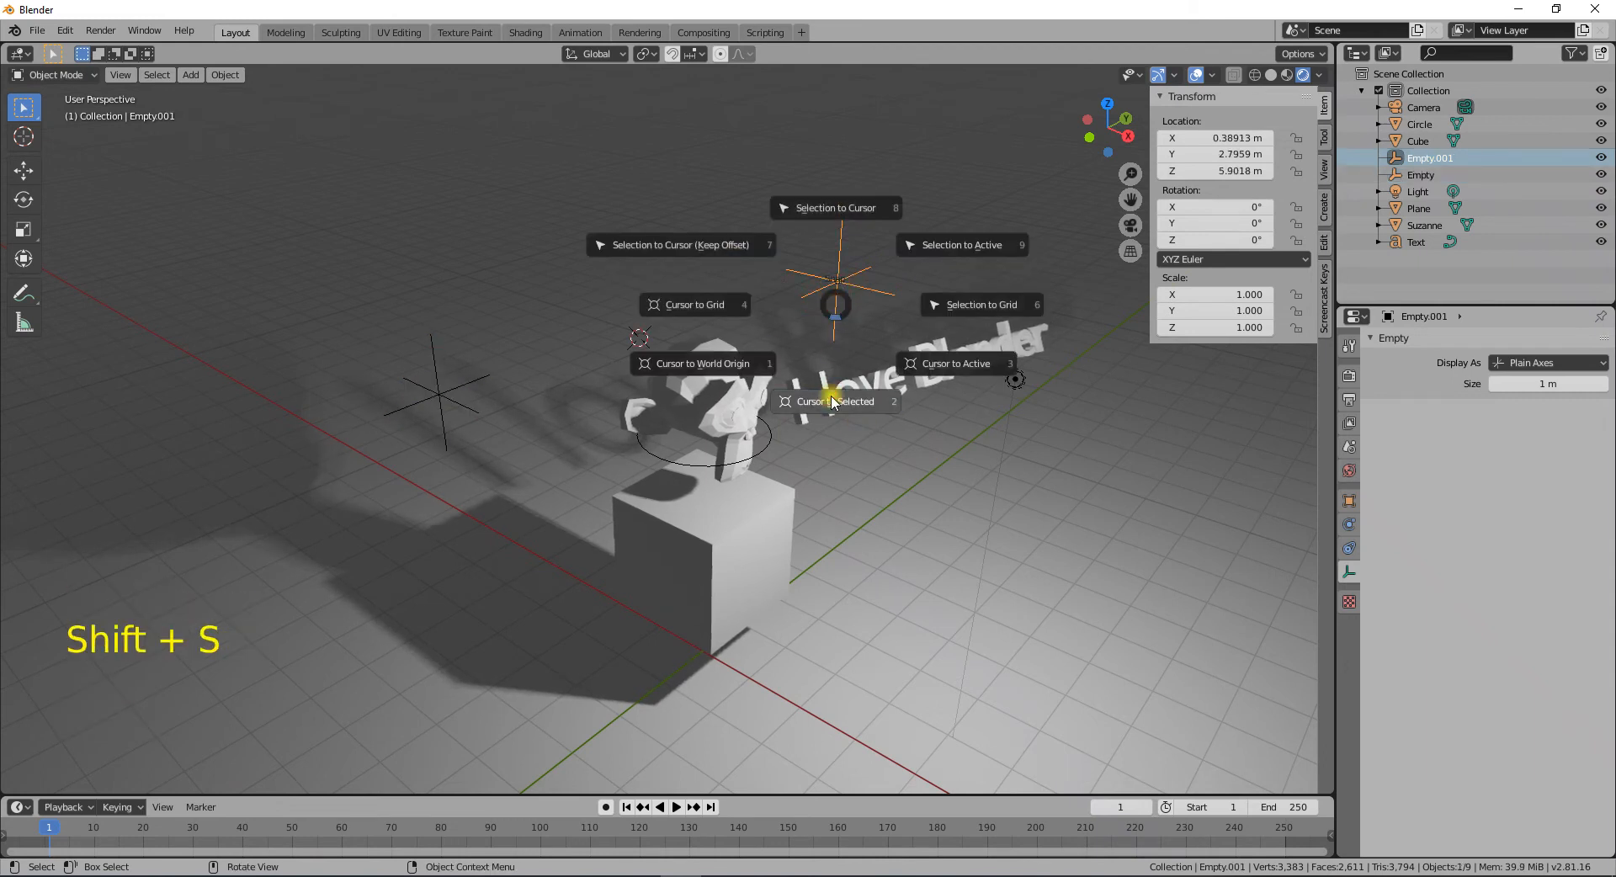
click(846, 437)
middle_drag(847, 438, 761, 434)
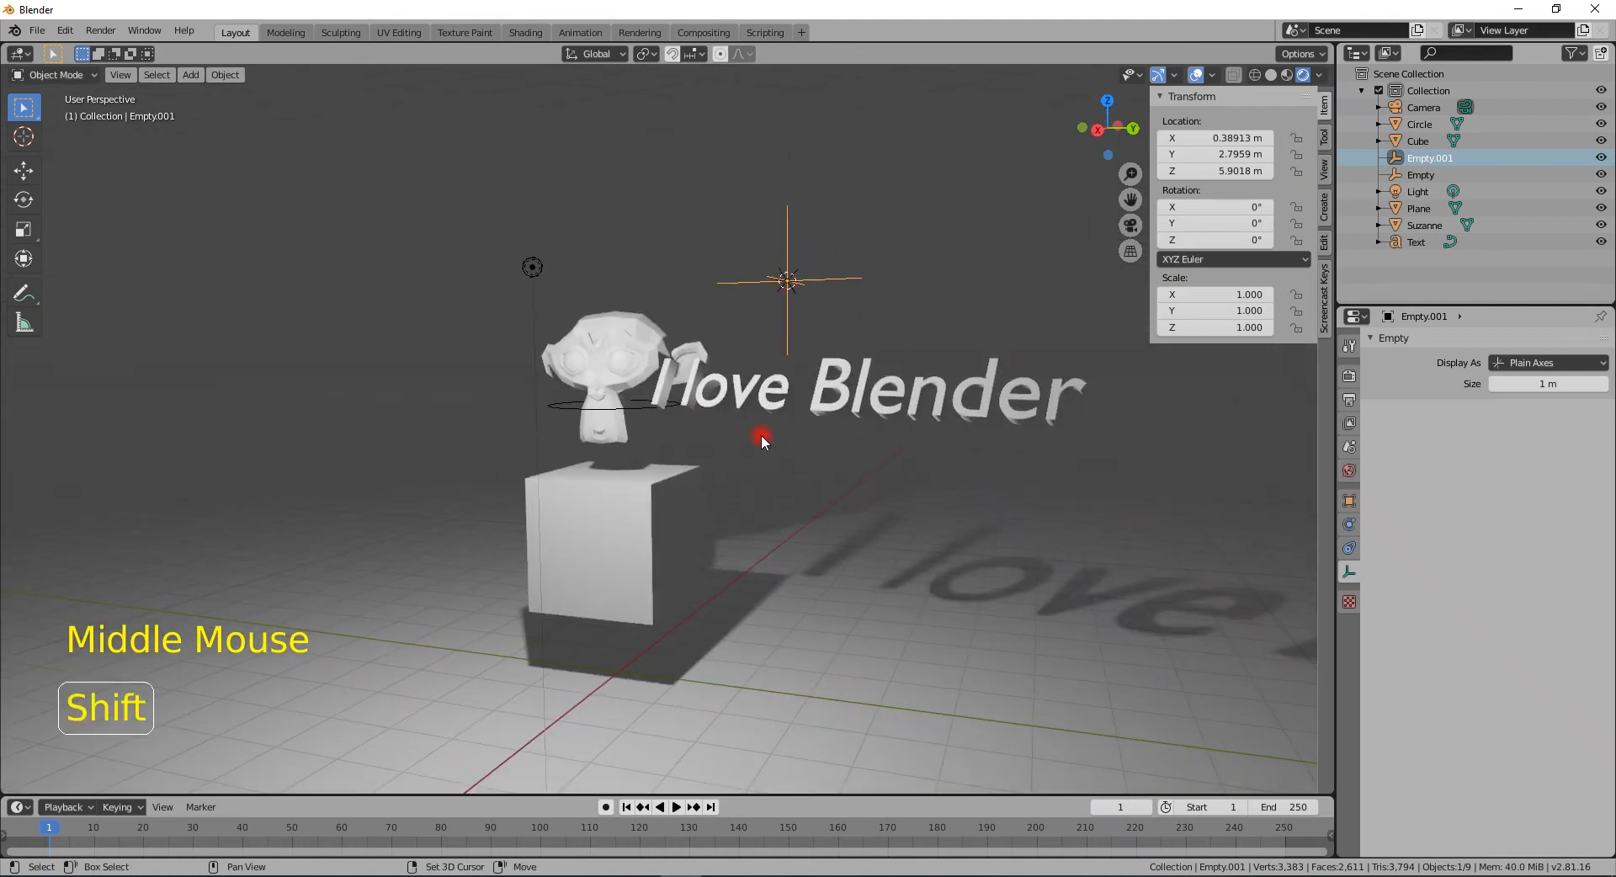
key(shift+a)
mouse_move(720, 287)
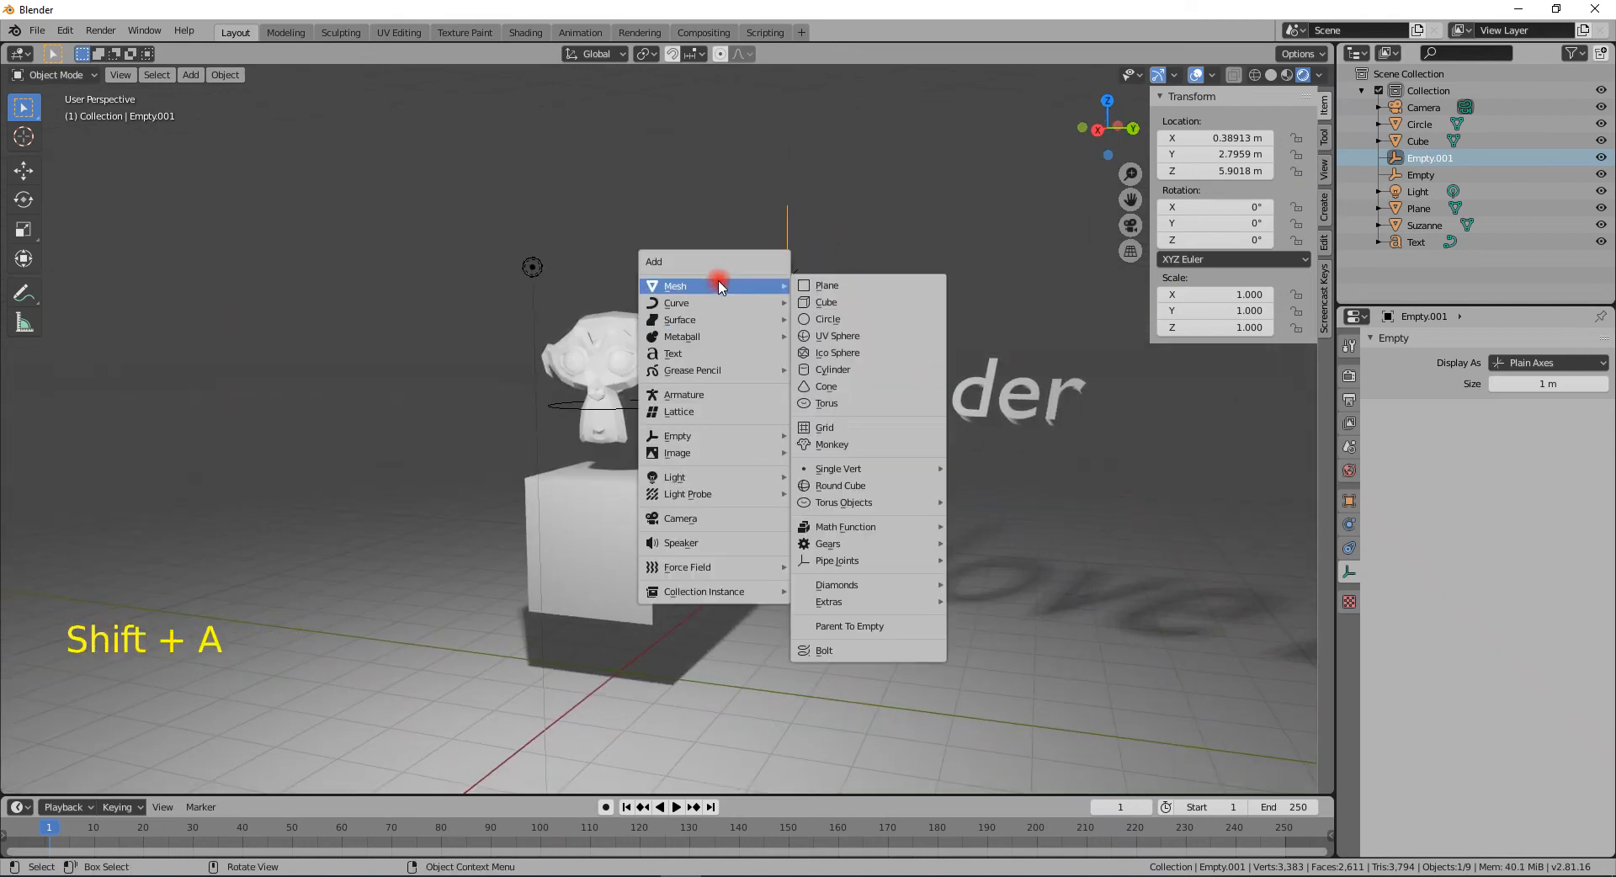
click(834, 336)
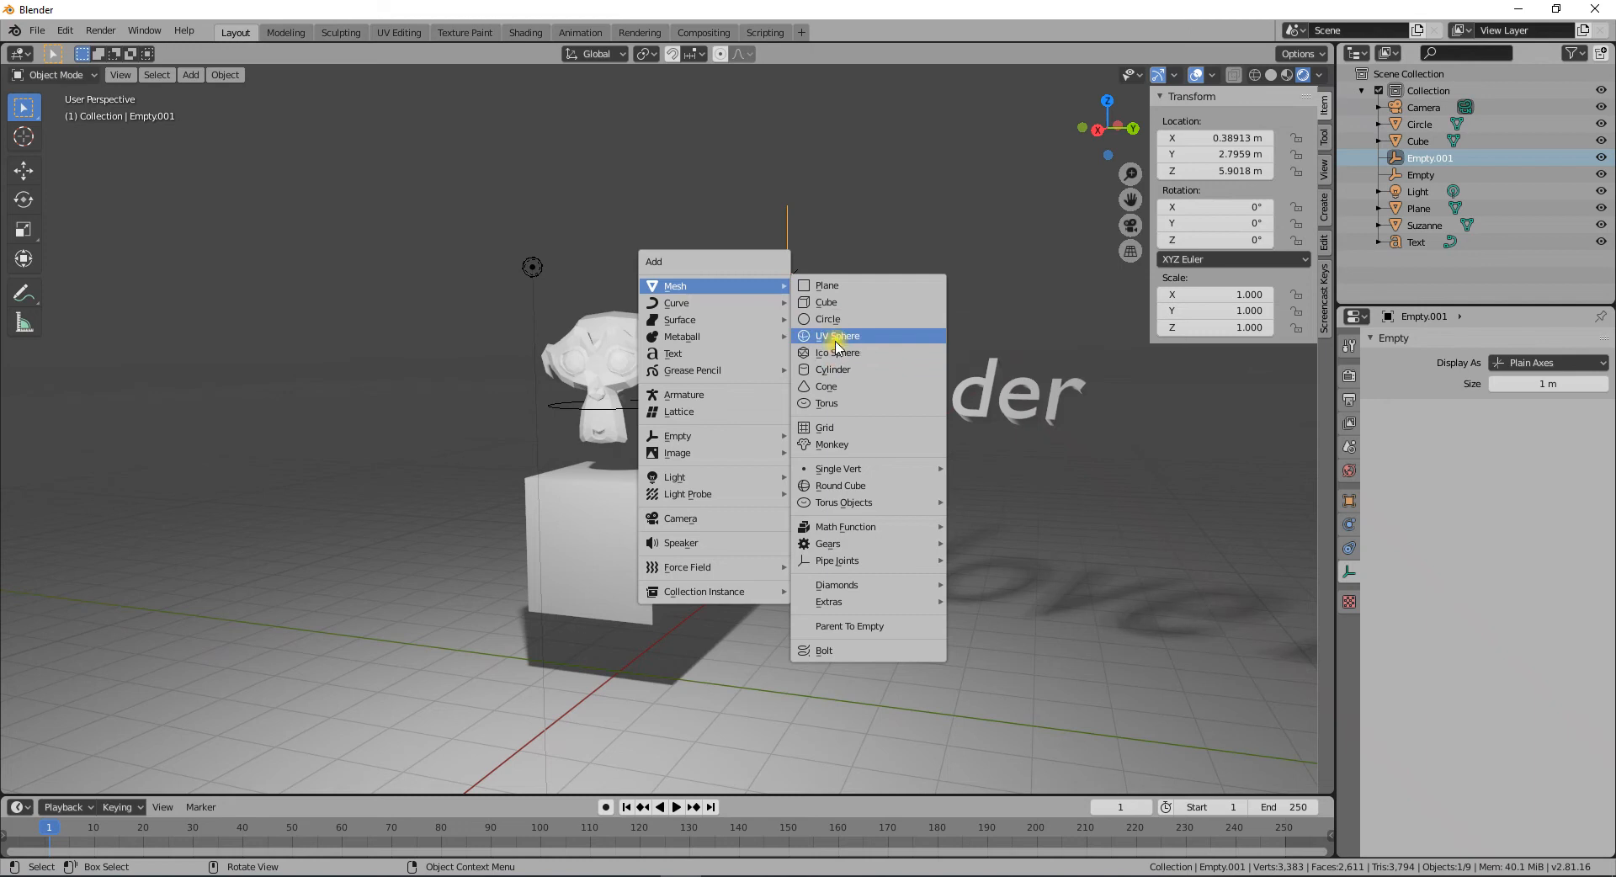
middle_drag(835, 376, 934, 400)
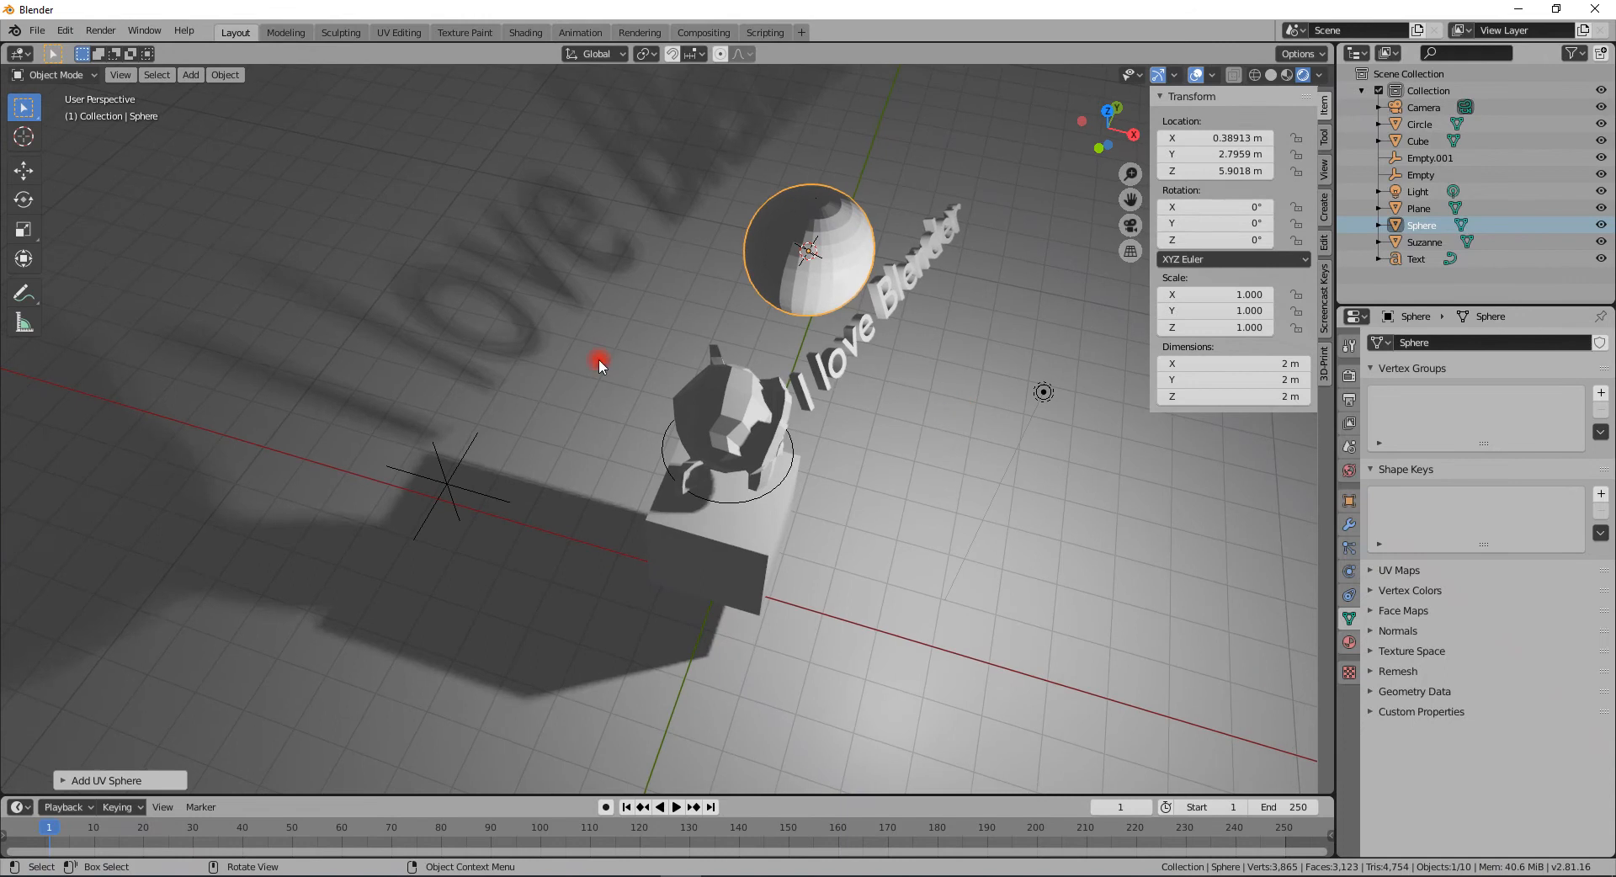
- Snap the 3D cursor to the first empty and move the sphere onto the cursor
click(450, 488)
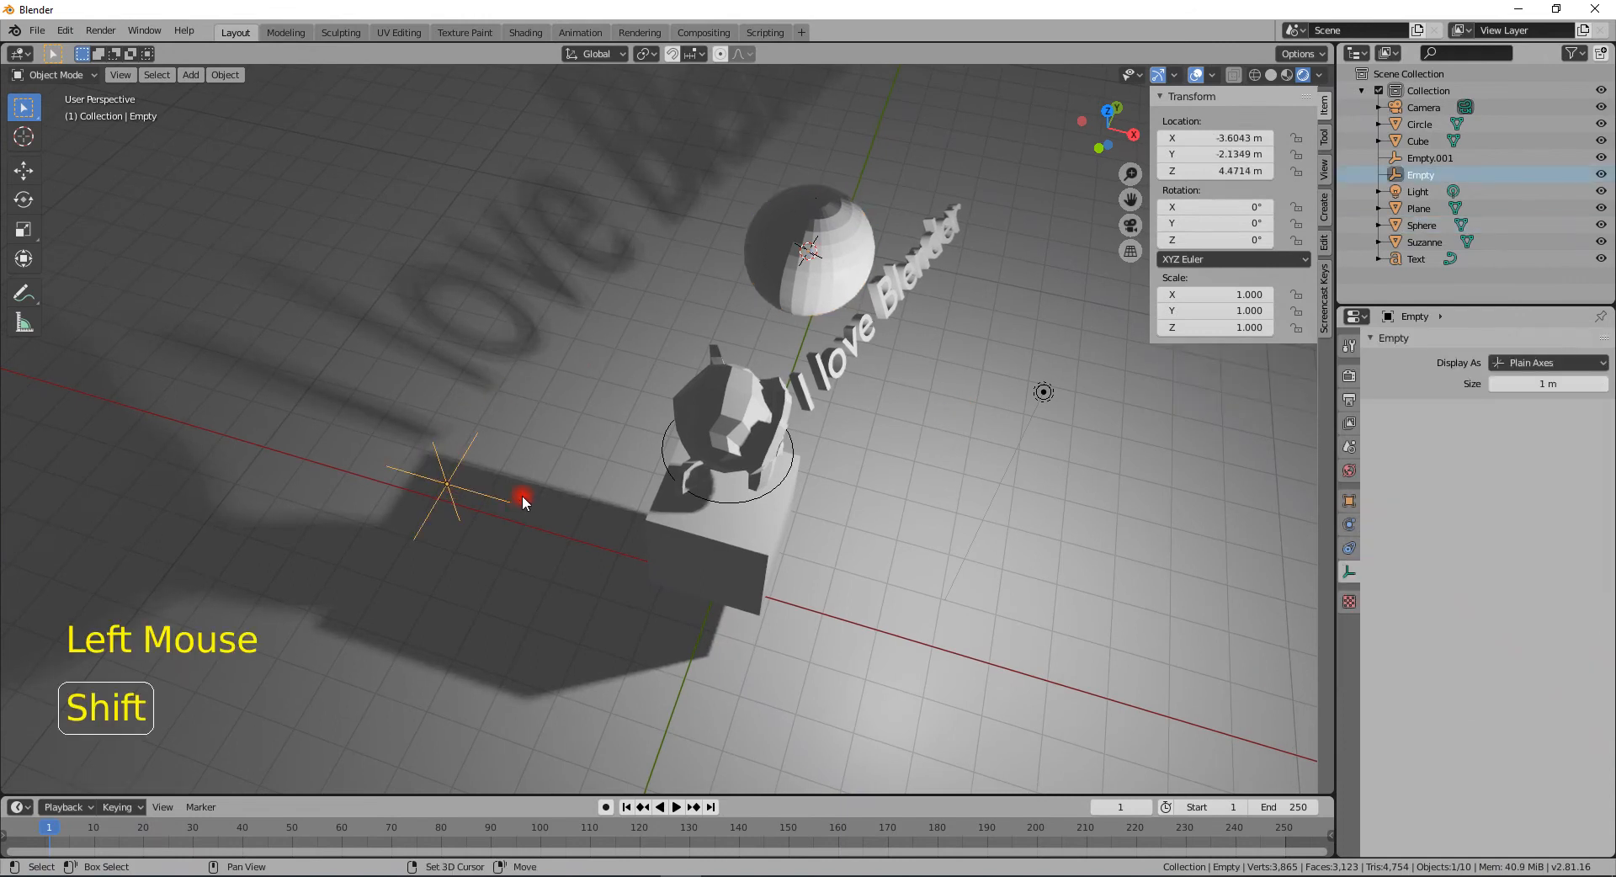
key(shift+s)
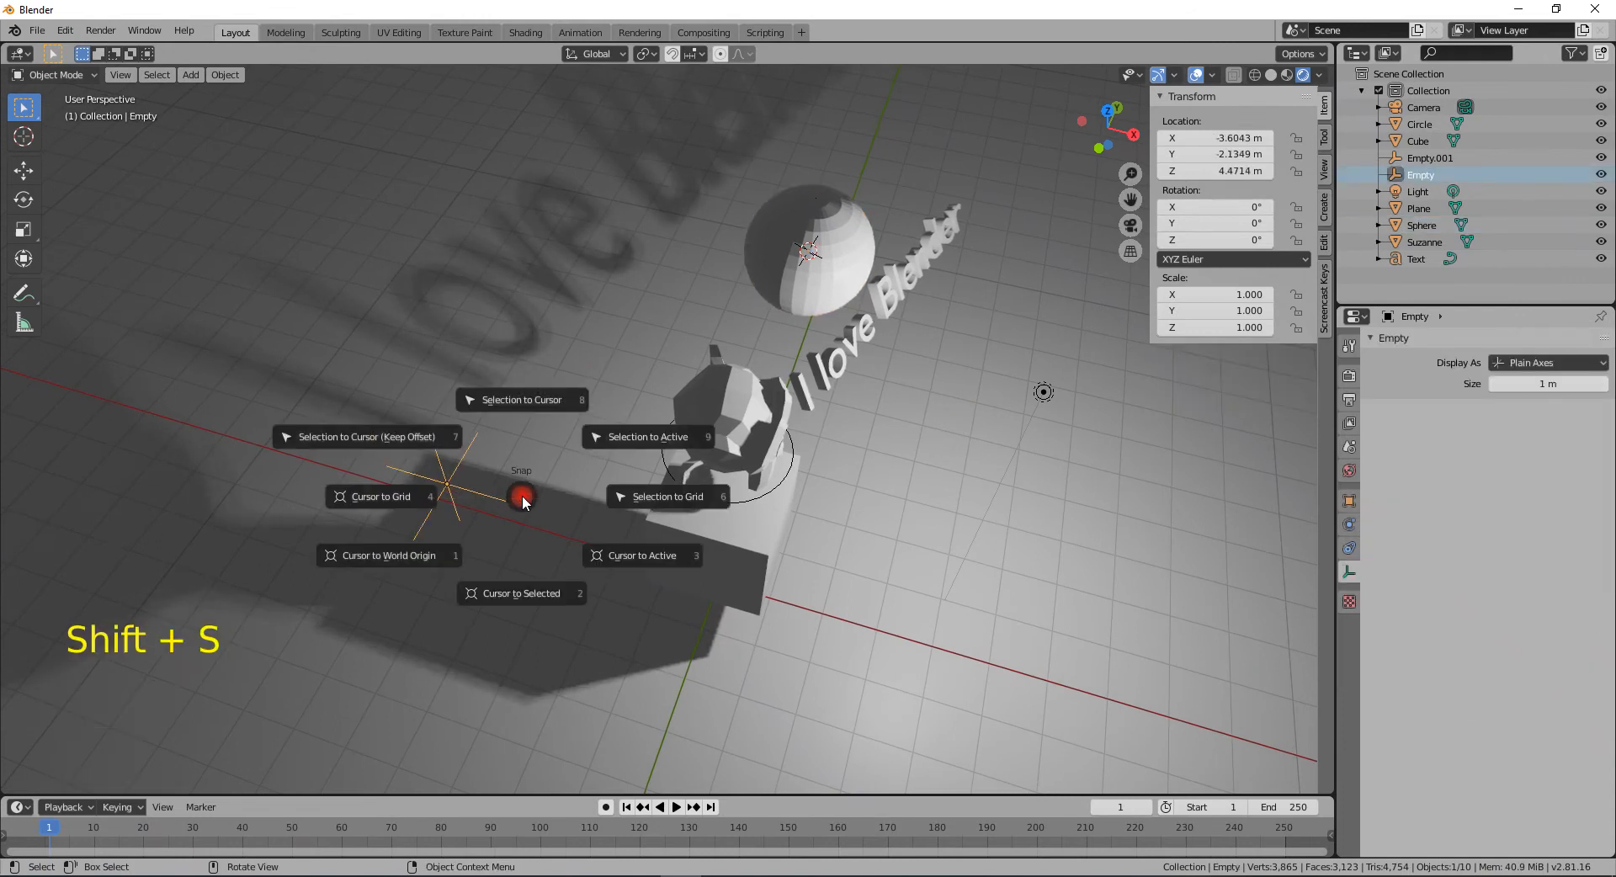
click(541, 589)
click(844, 253)
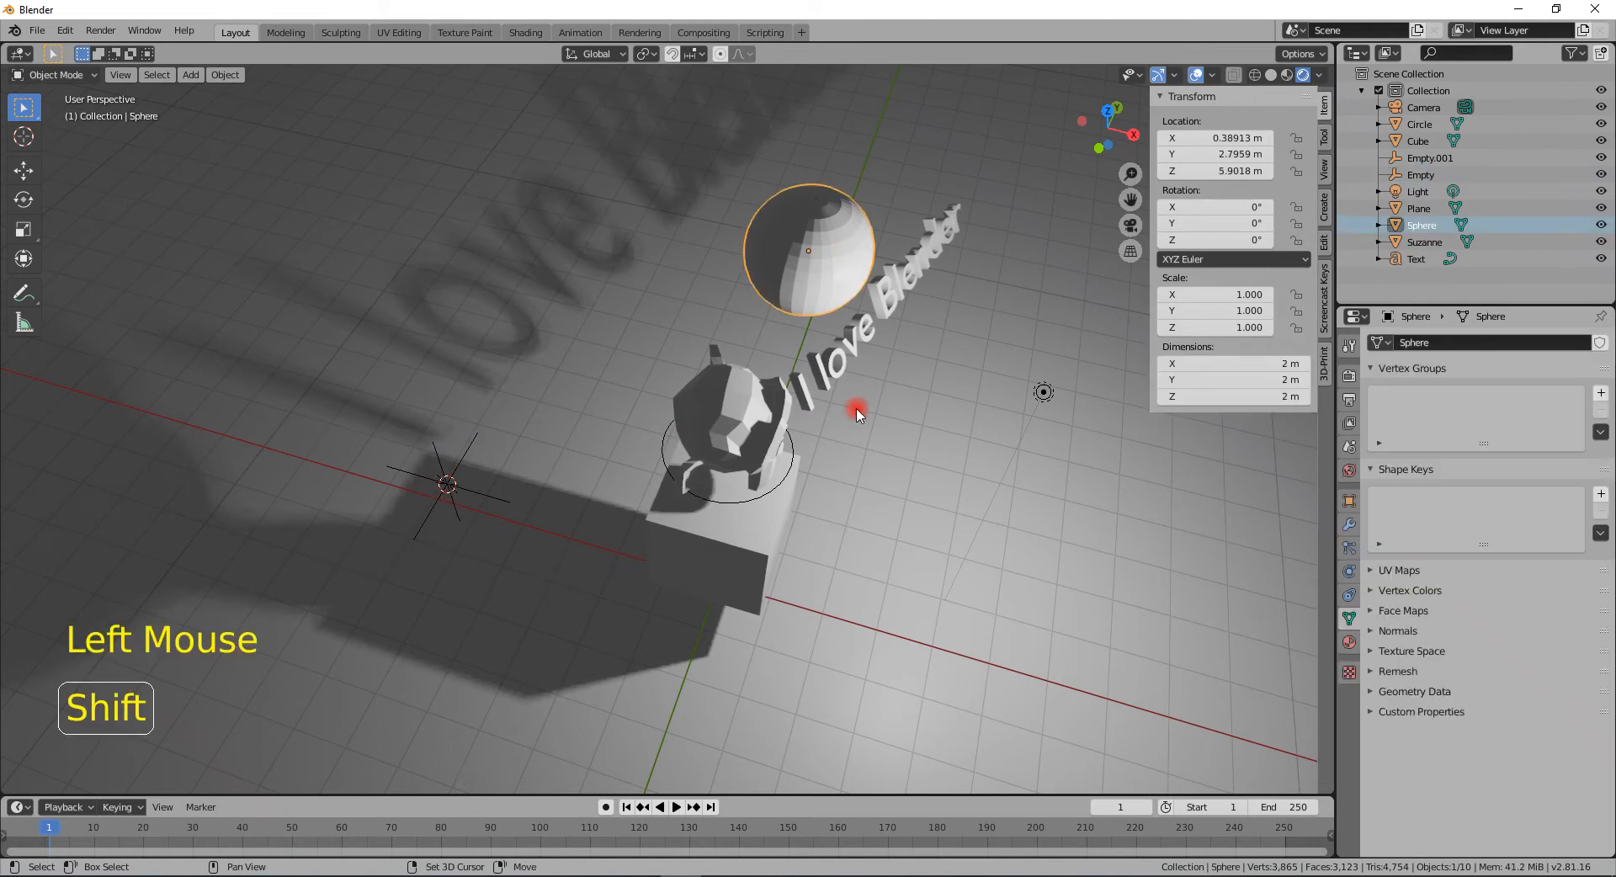
key(shift+s)
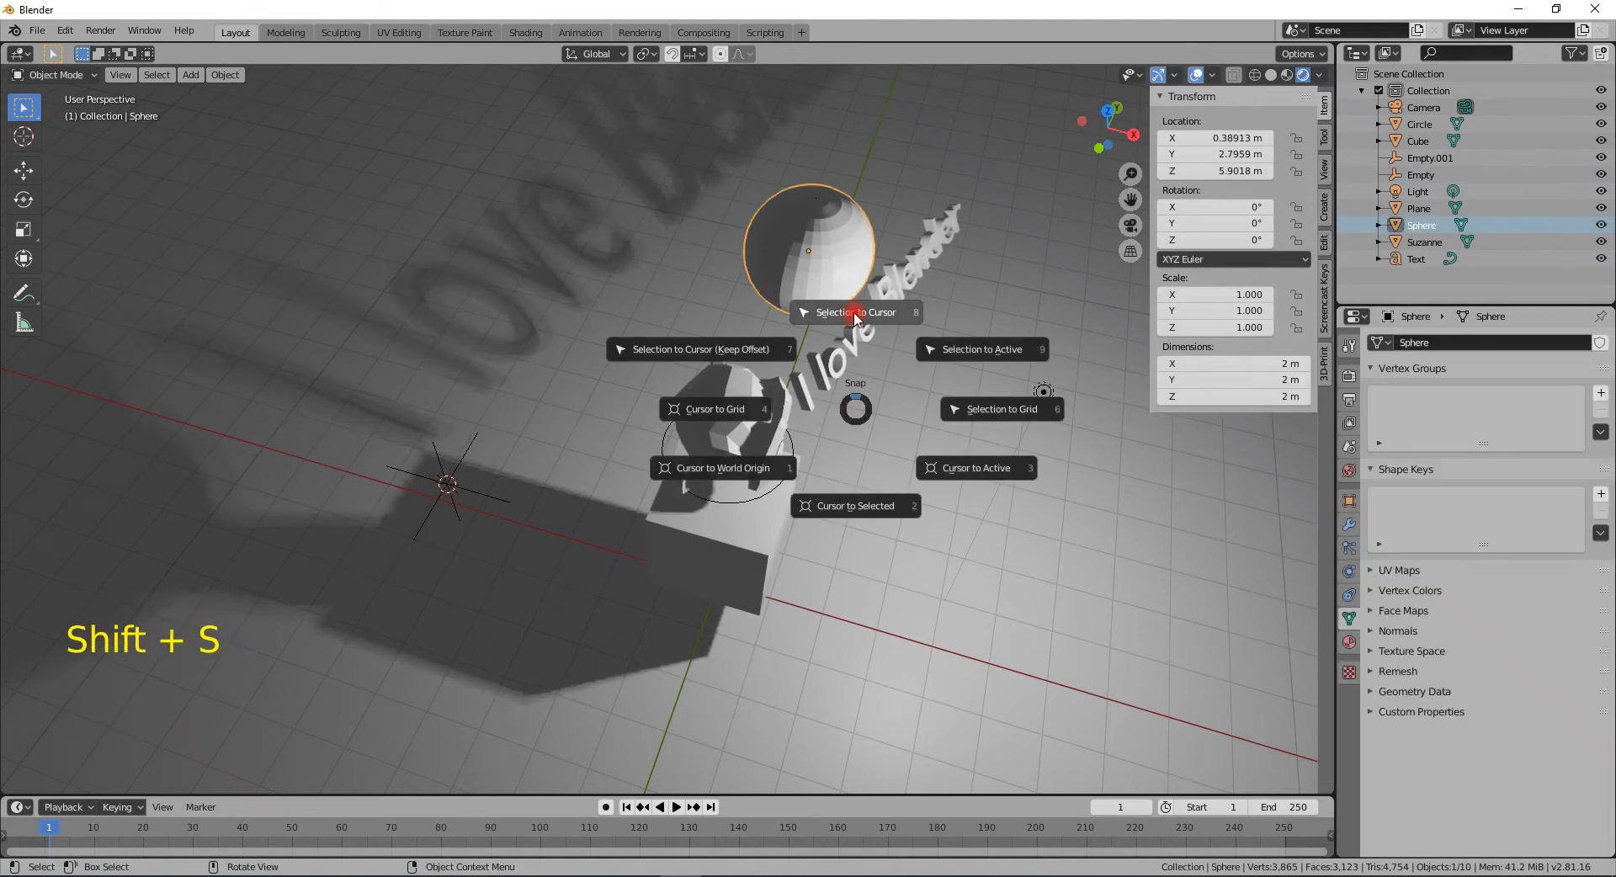
click(855, 316)
middle_drag(855, 317, 808, 327)
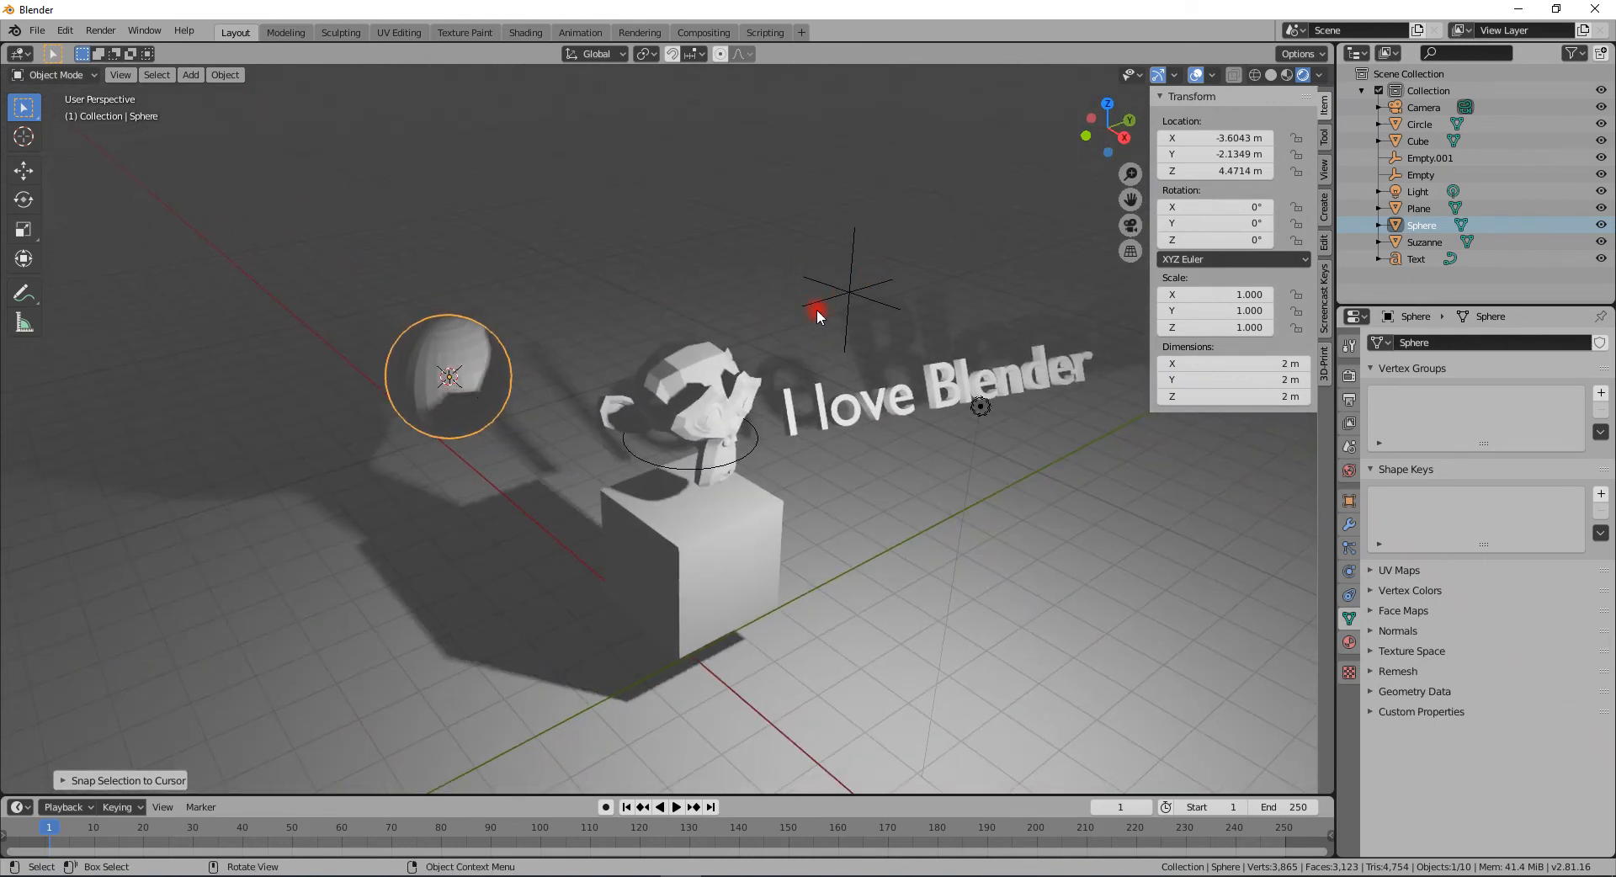
- Give Suzanne a new material with a blue base color
middle_drag(886, 304, 678, 400)
click(673, 400)
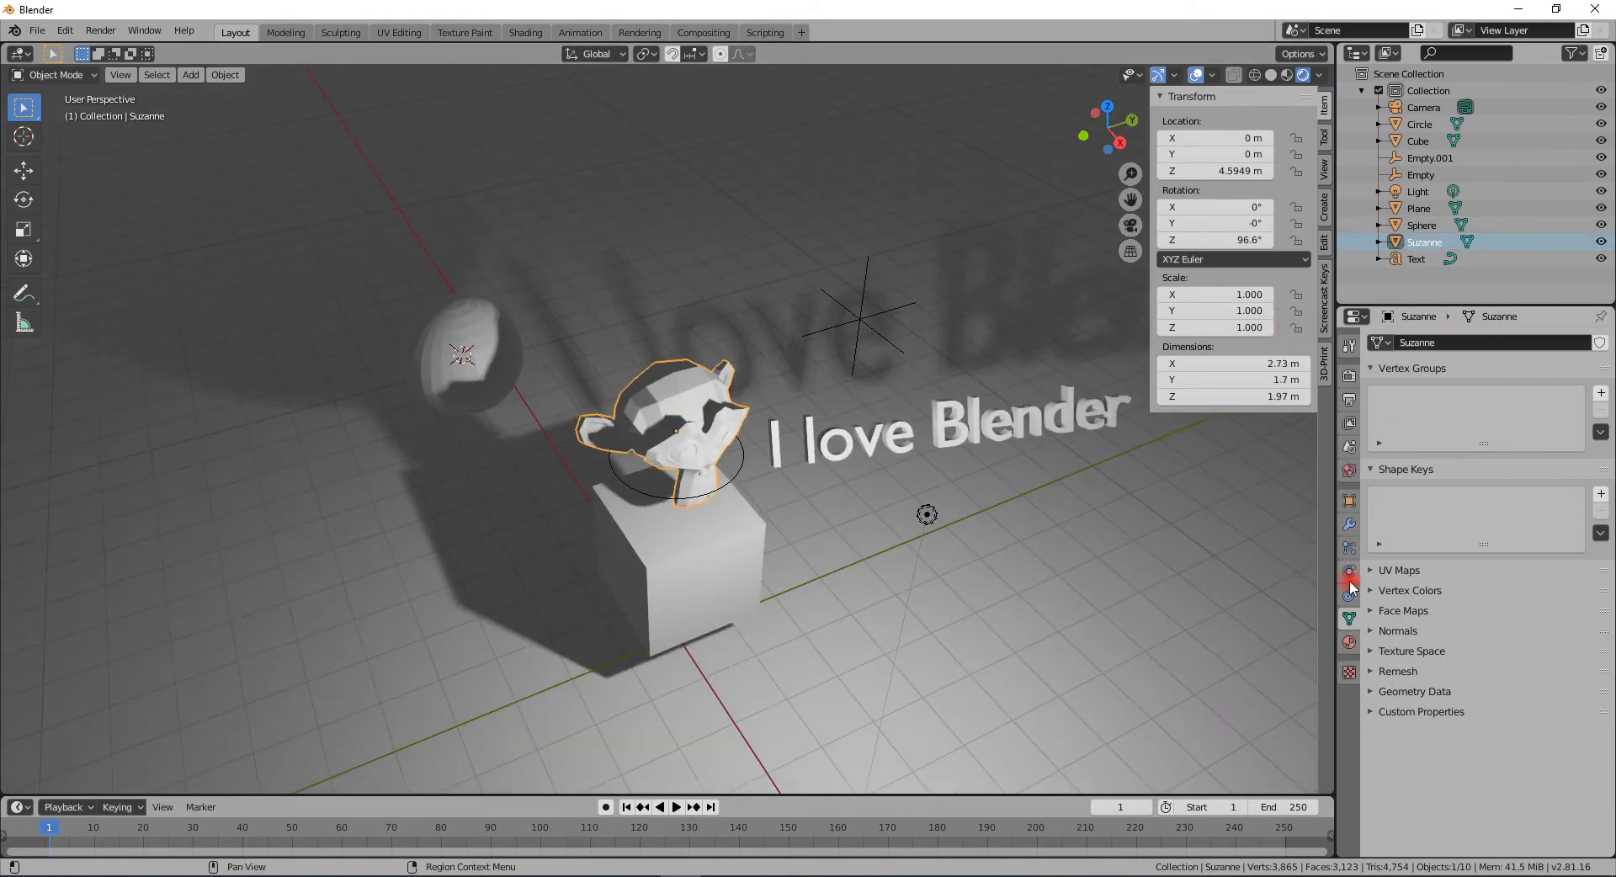
click(1348, 644)
click(1454, 414)
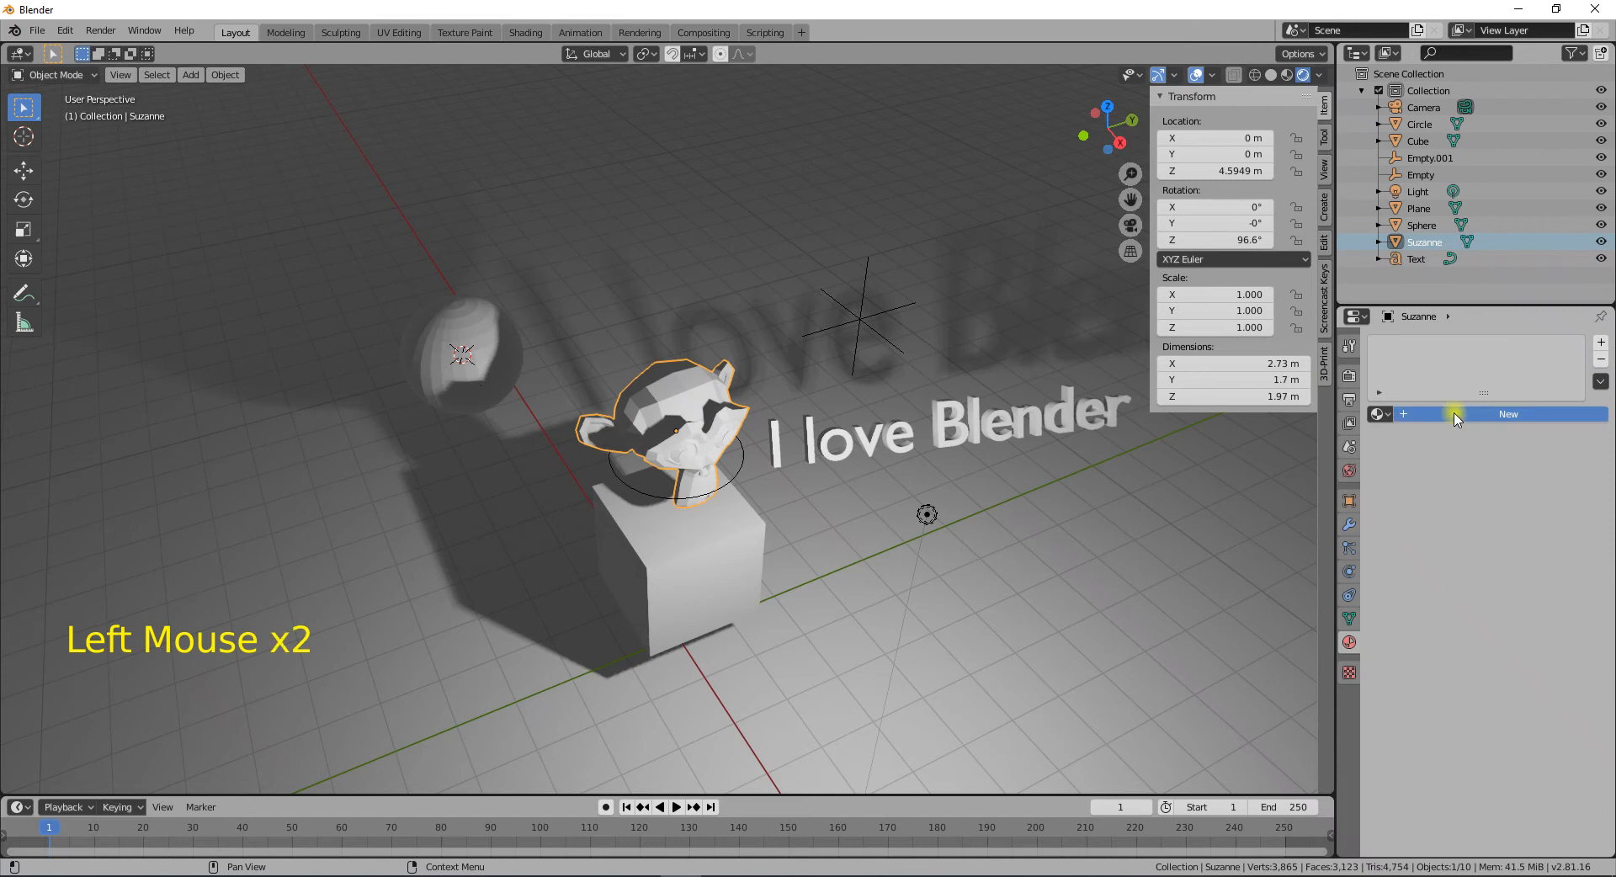
click(1517, 476)
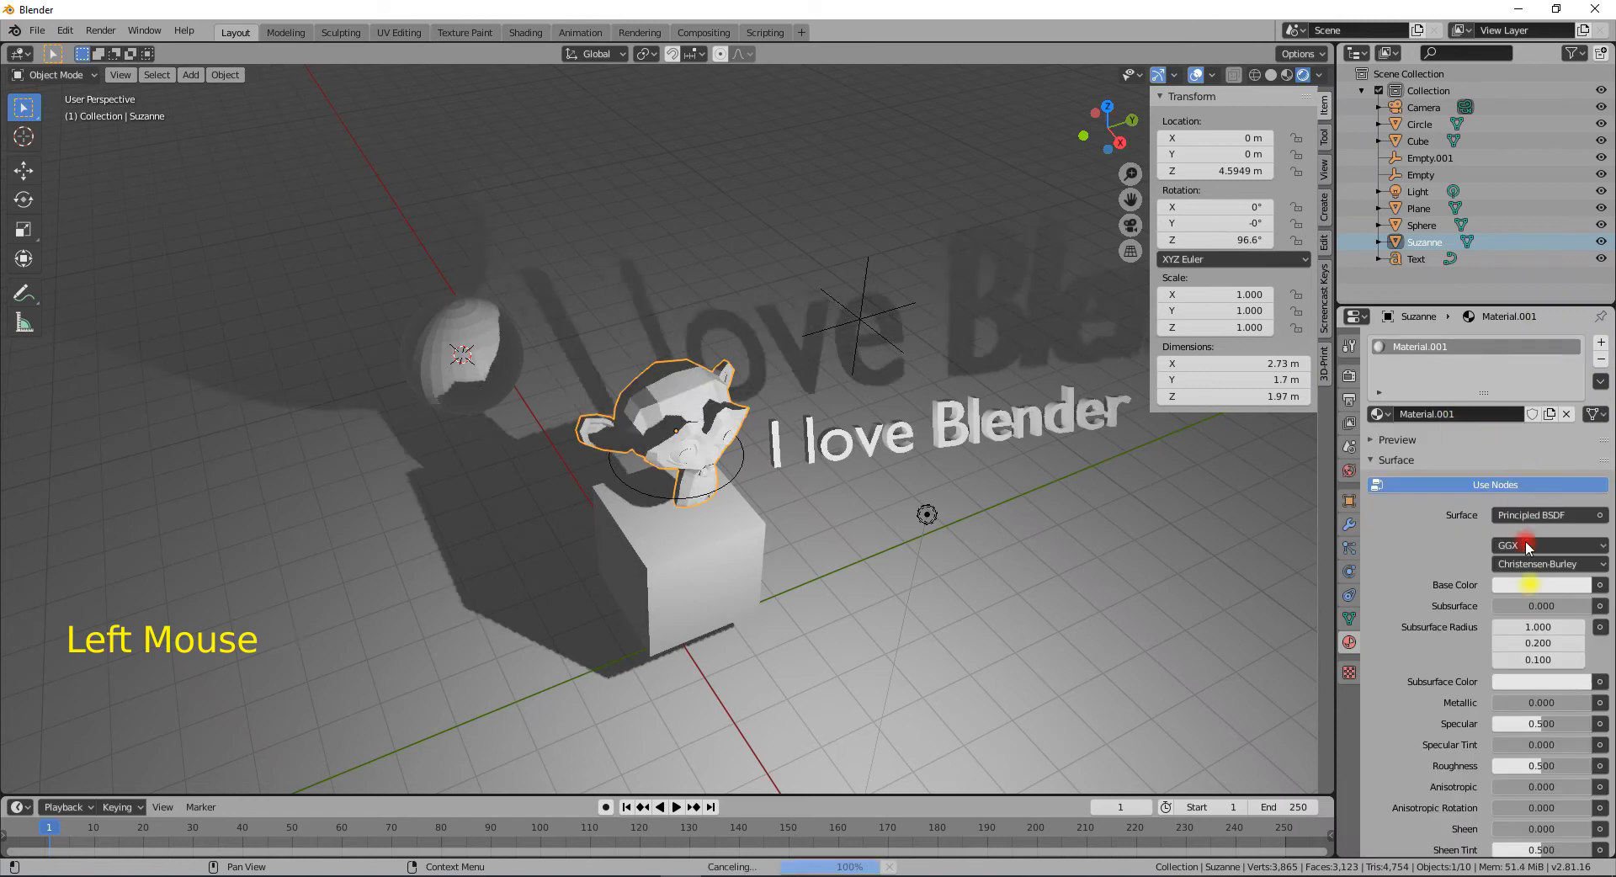
click(1526, 582)
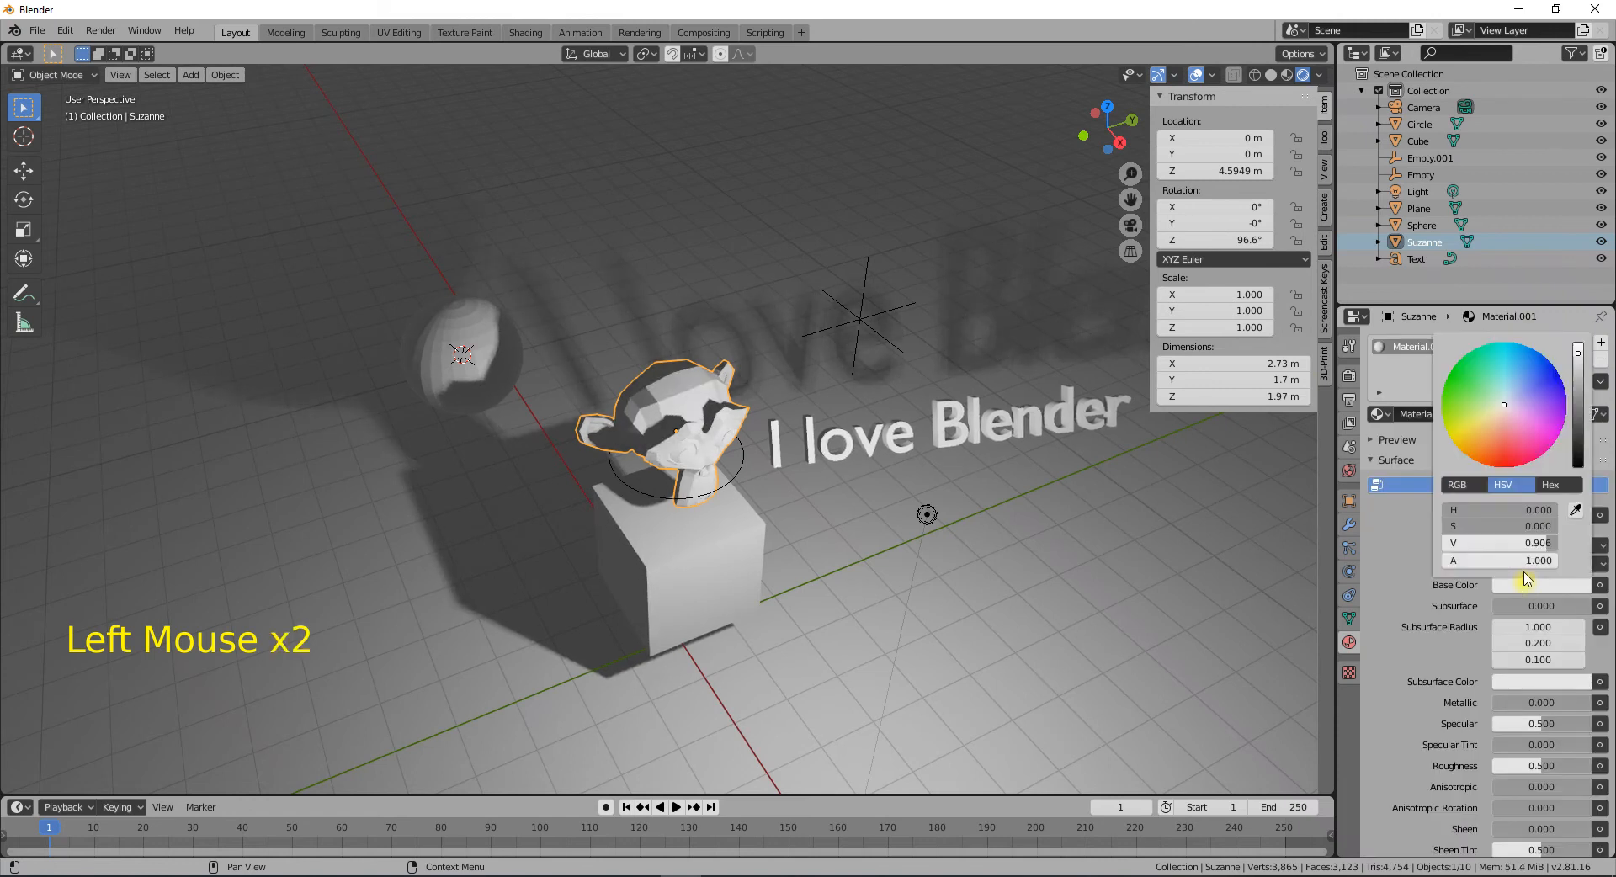
drag(1510, 421, 1515, 388)
- Give the cube a new material with a green base color
click(752, 548)
click(1459, 443)
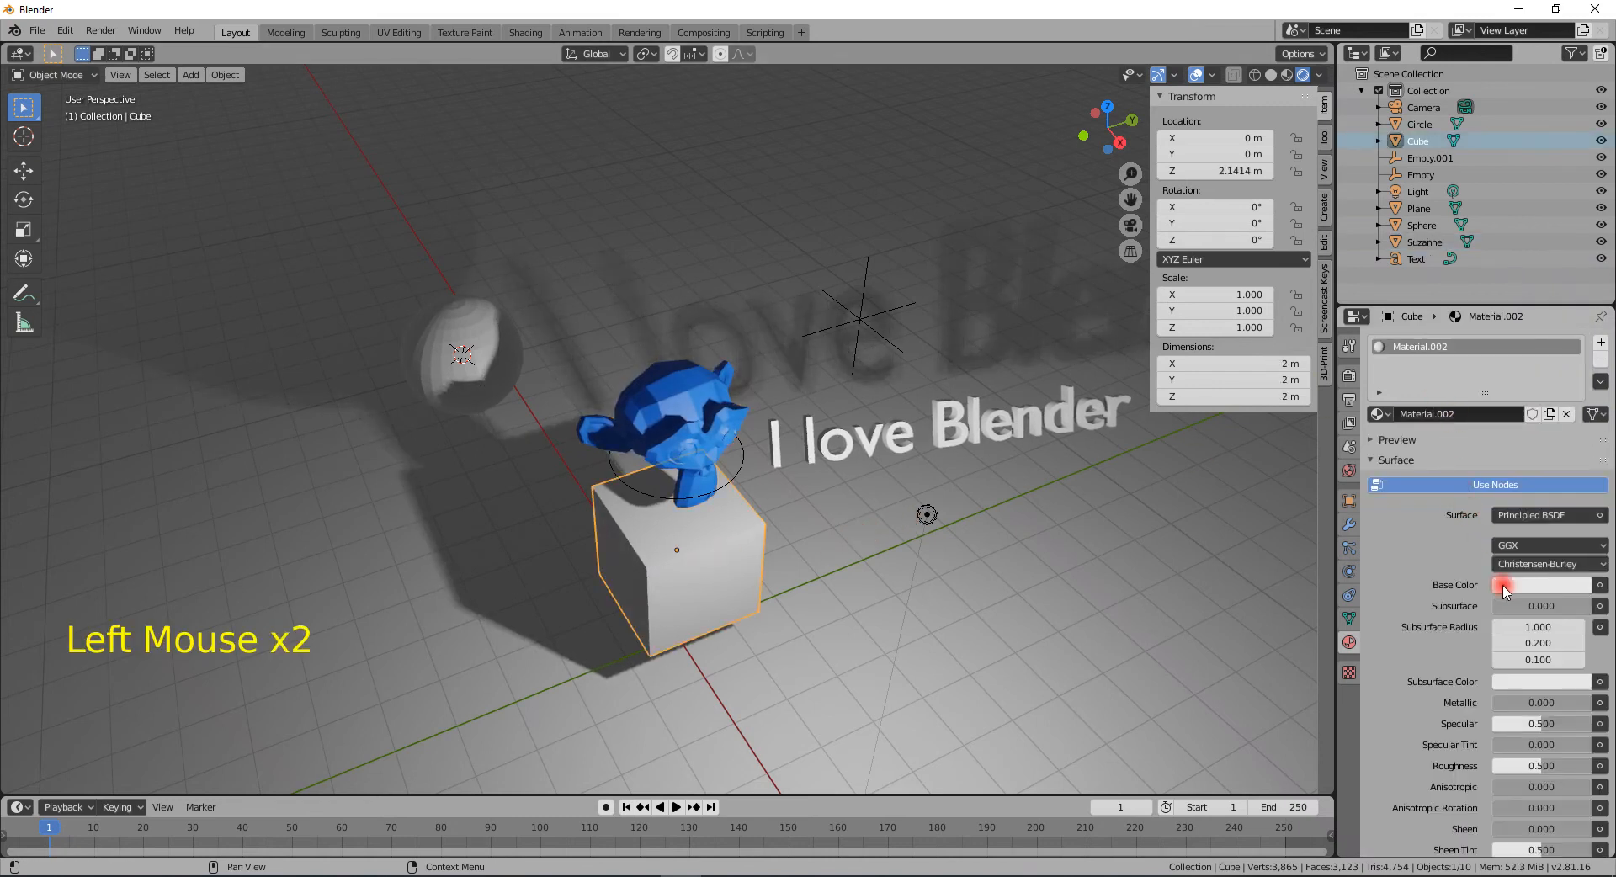
click(1540, 585)
click(1461, 376)
- Give the ground plane a new material with a pink base color
click(992, 628)
click(1515, 414)
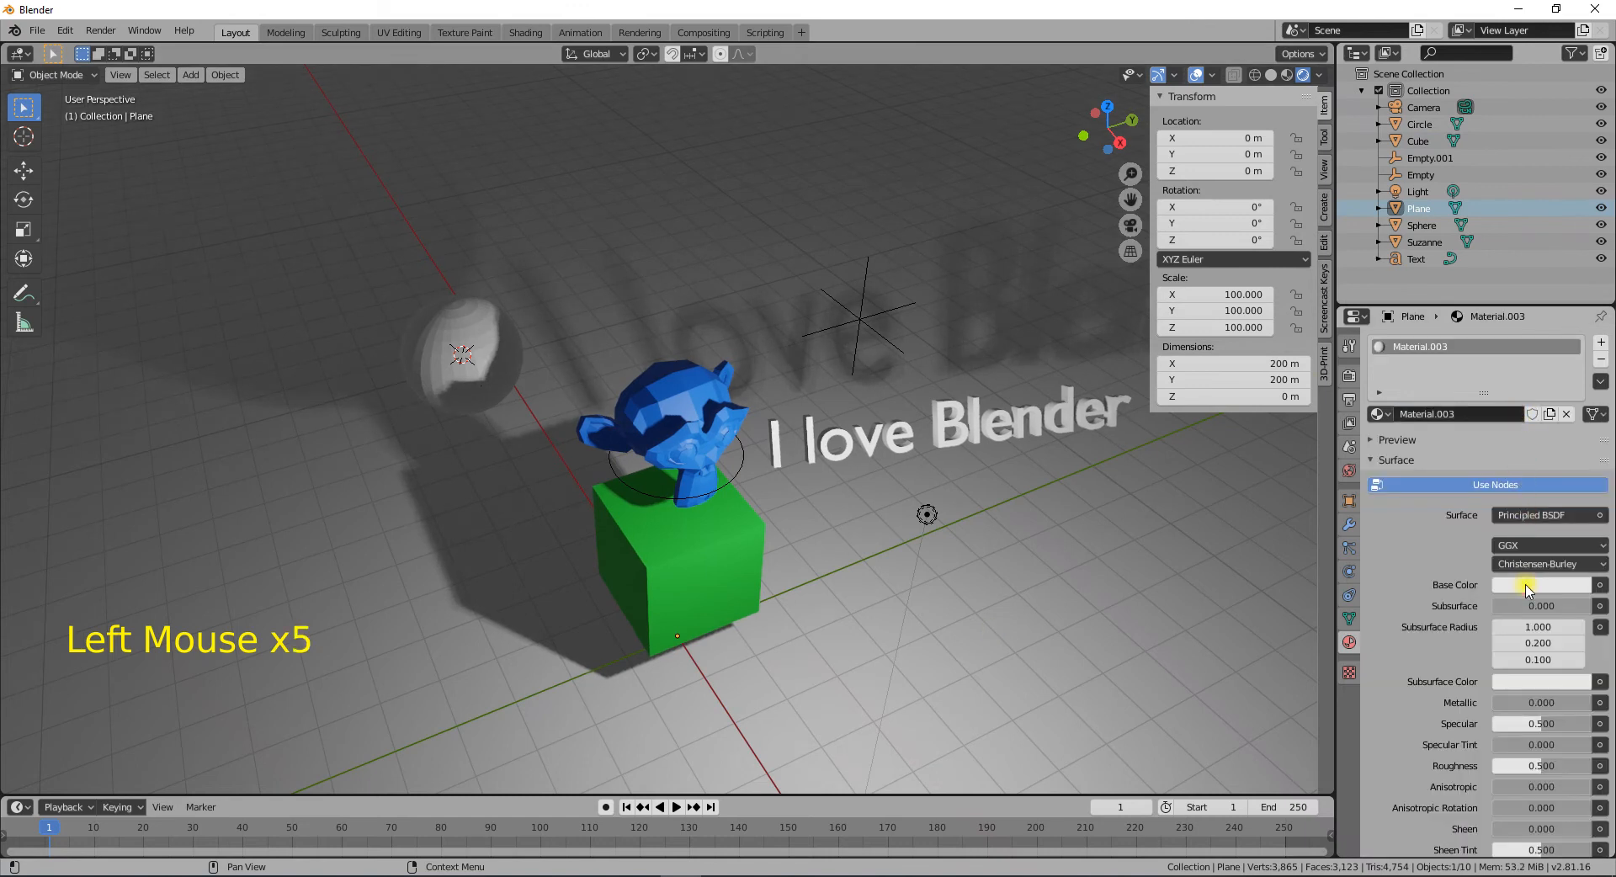
click(1527, 589)
click(1503, 423)
click(1033, 471)
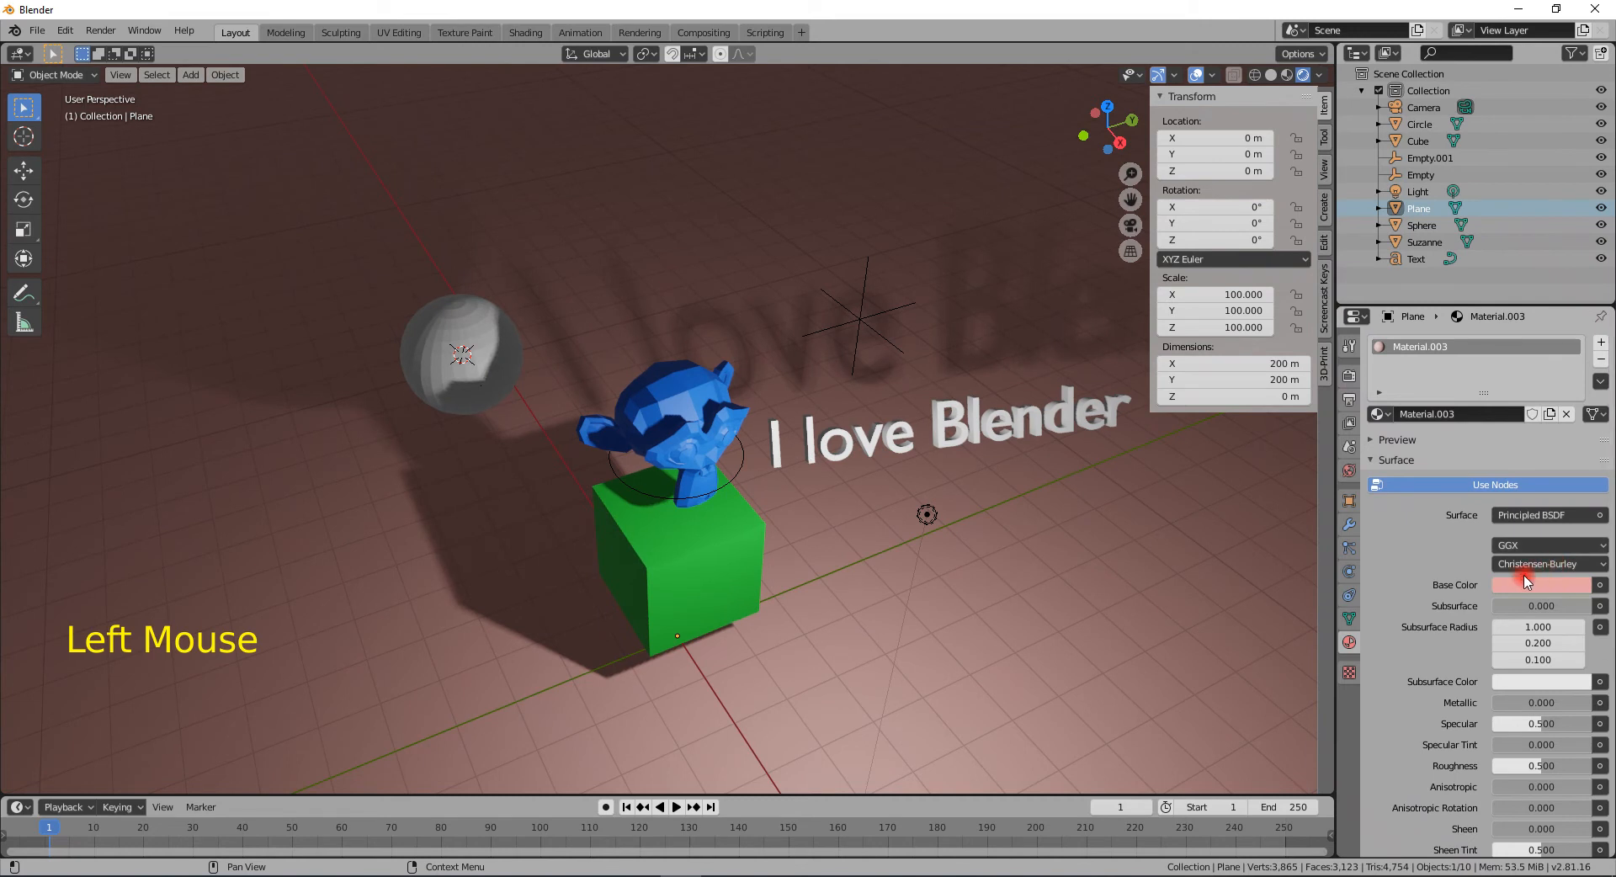
- Give the sphere a new material with a dark blue base color
click(452, 359)
click(1491, 414)
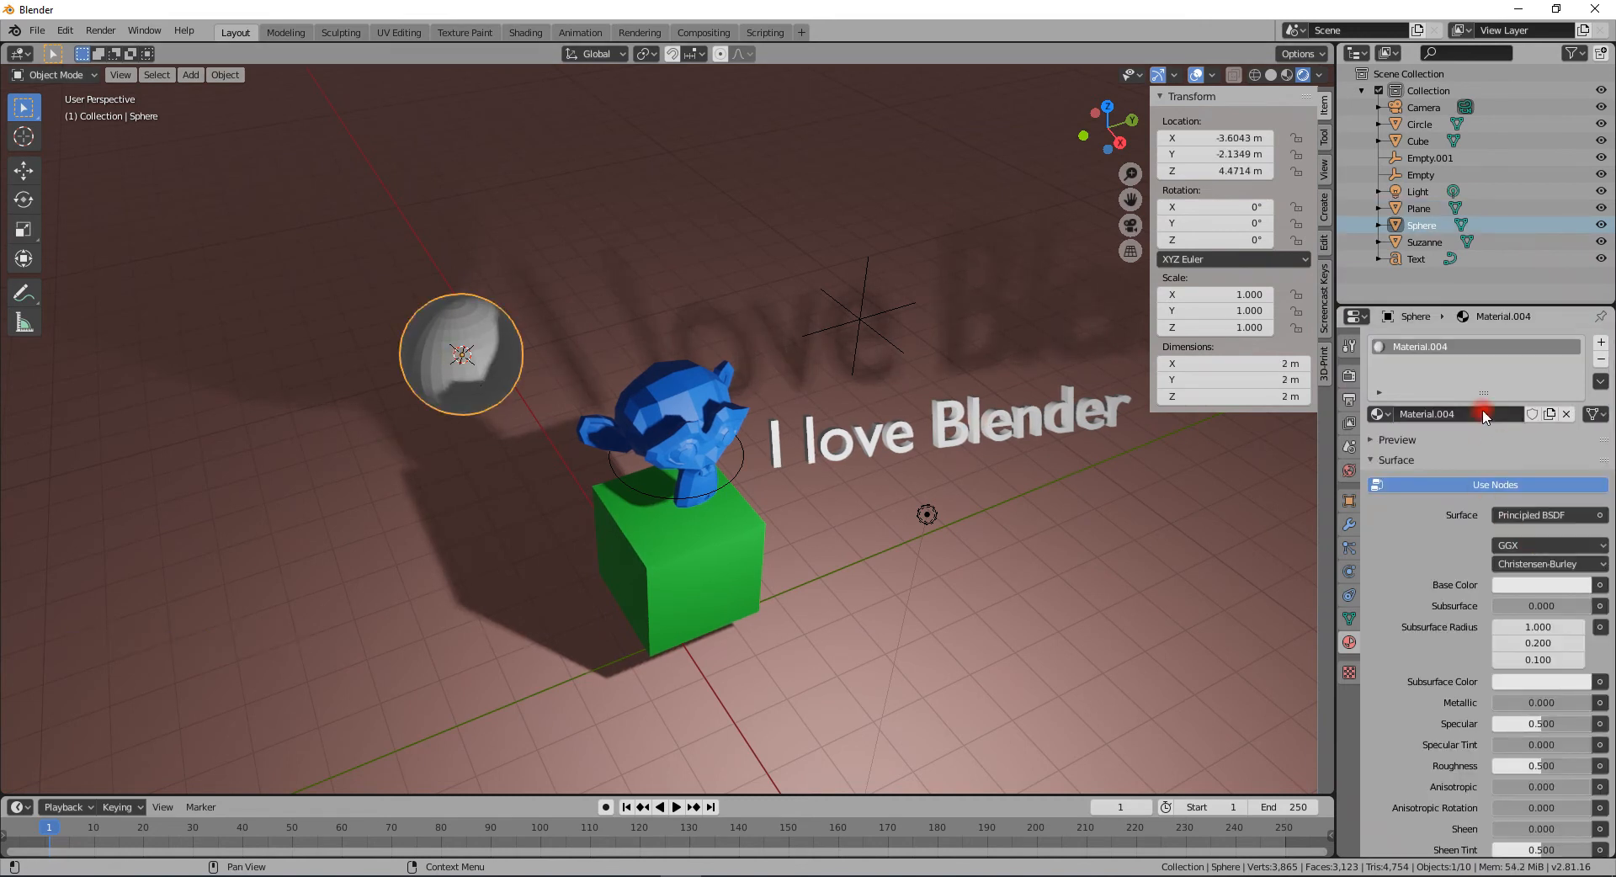
click(1539, 587)
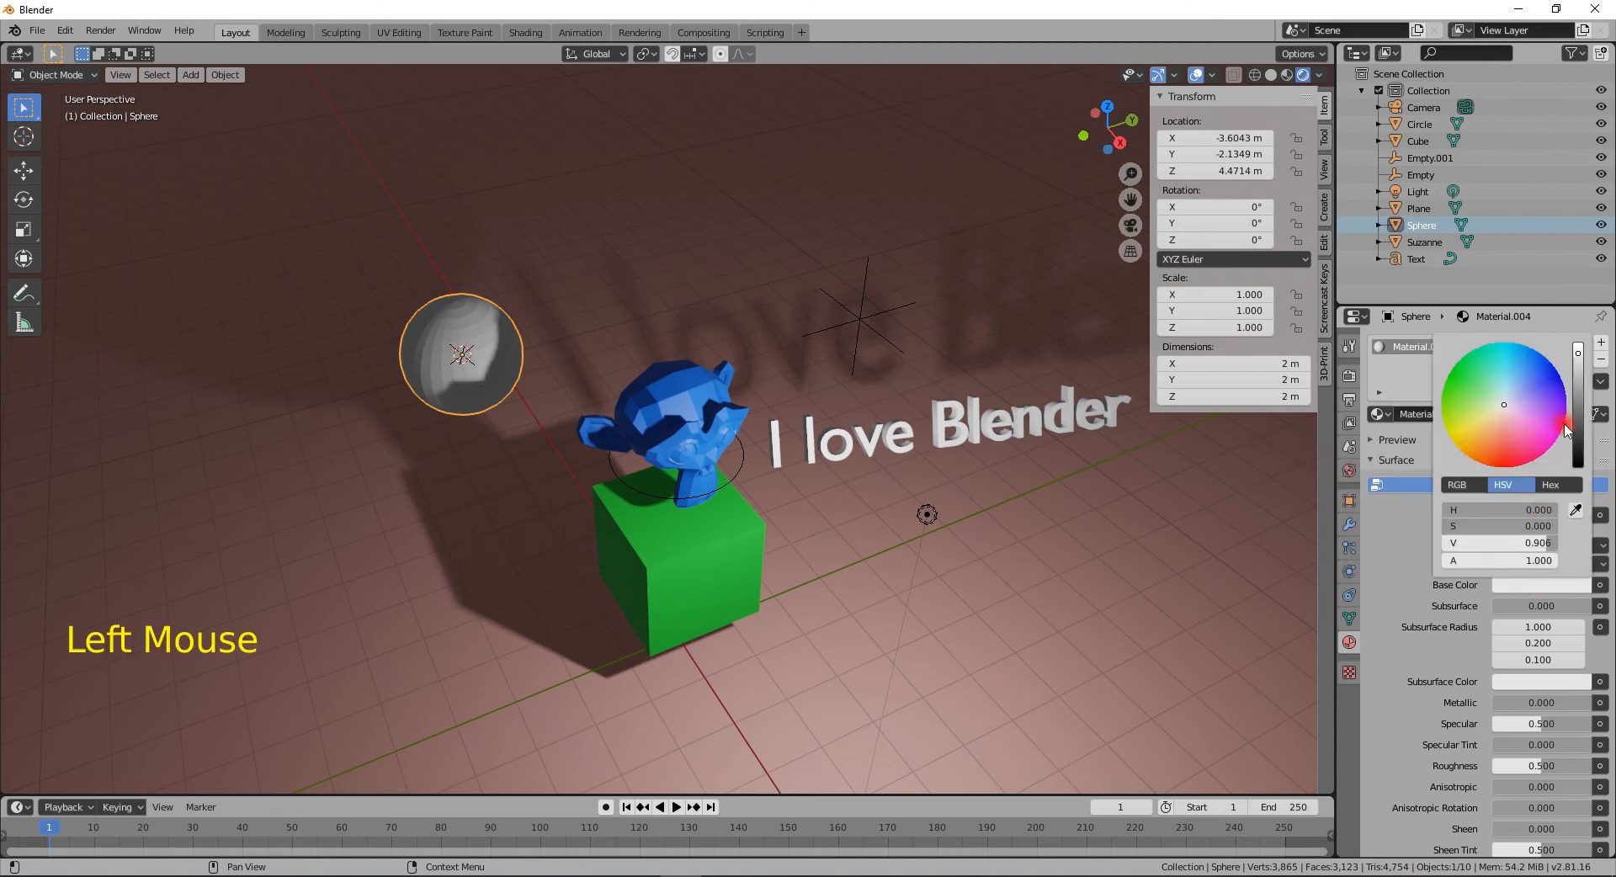
click(1555, 387)
- Give the 3D text a new material with a yellow base color
click(1021, 445)
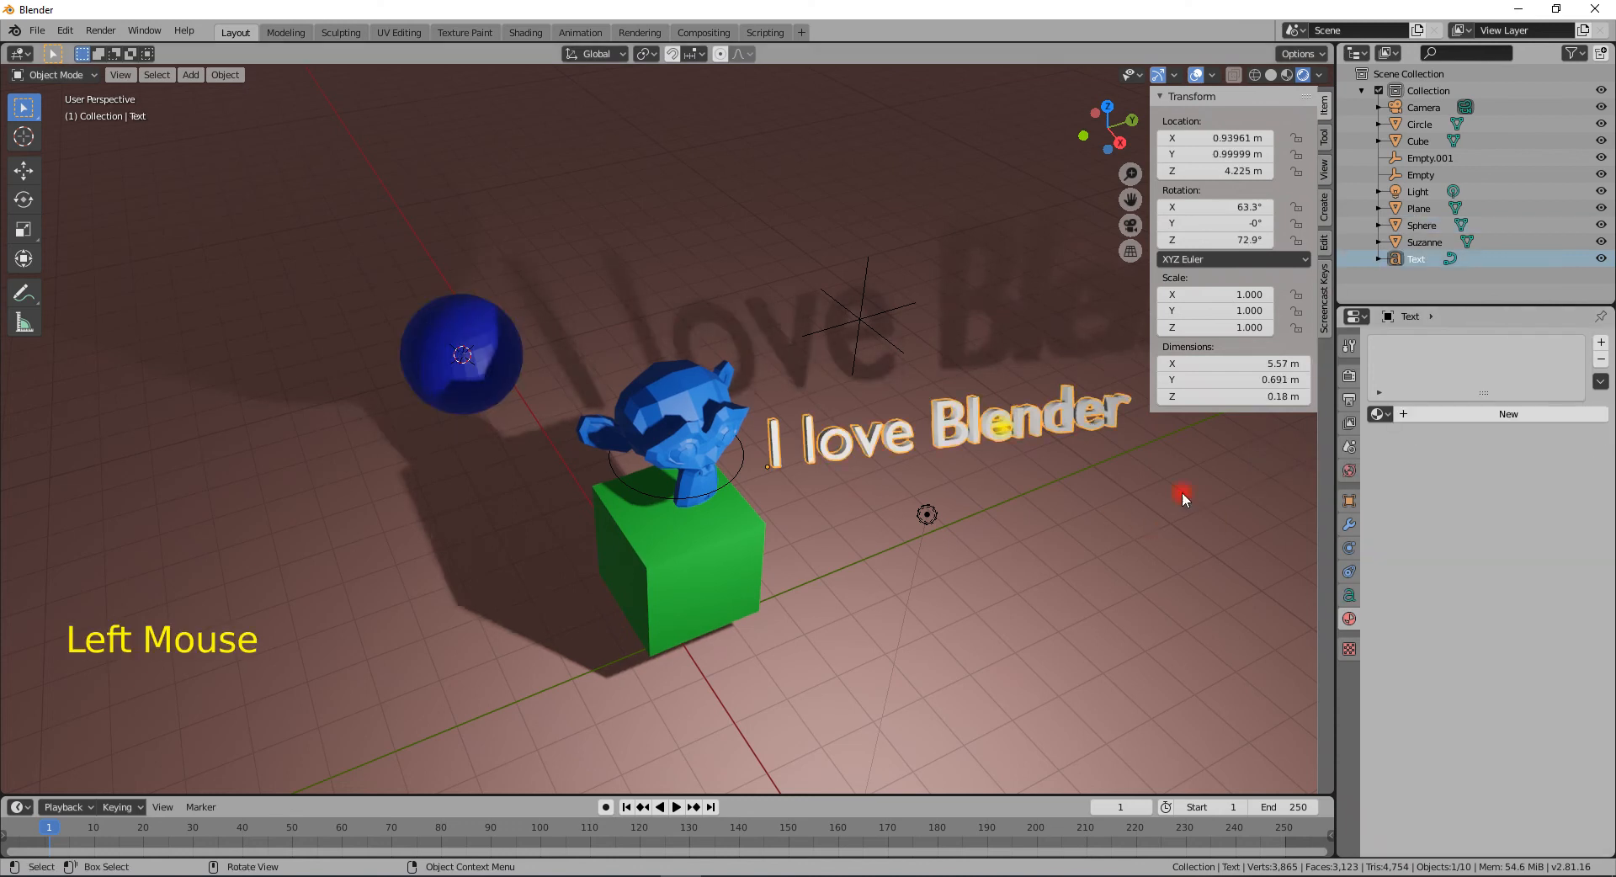
click(1508, 413)
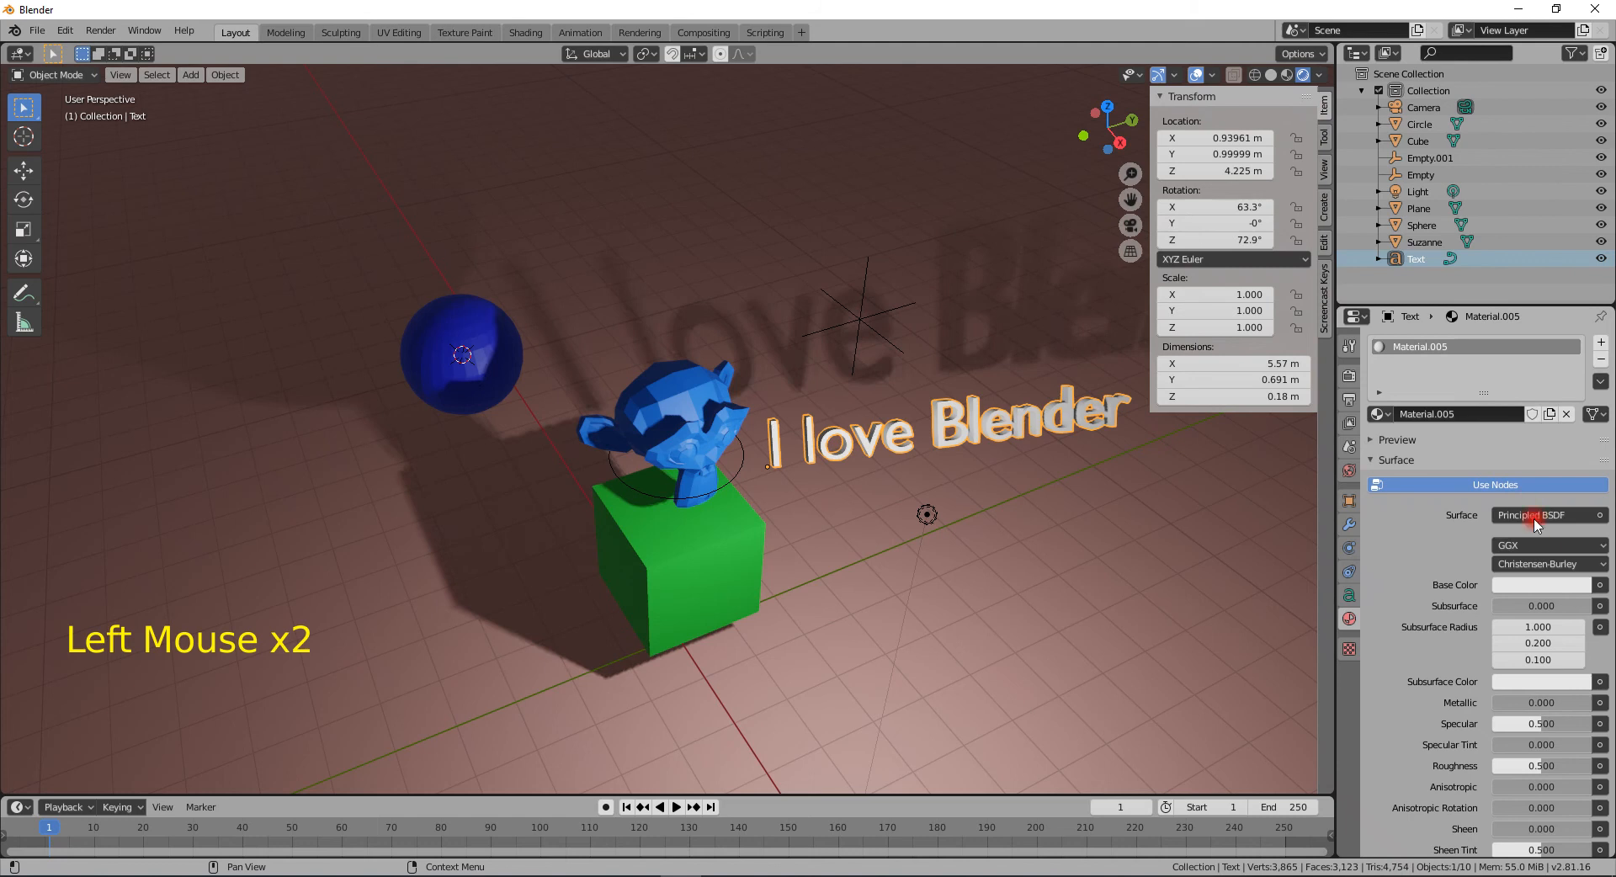
click(1505, 586)
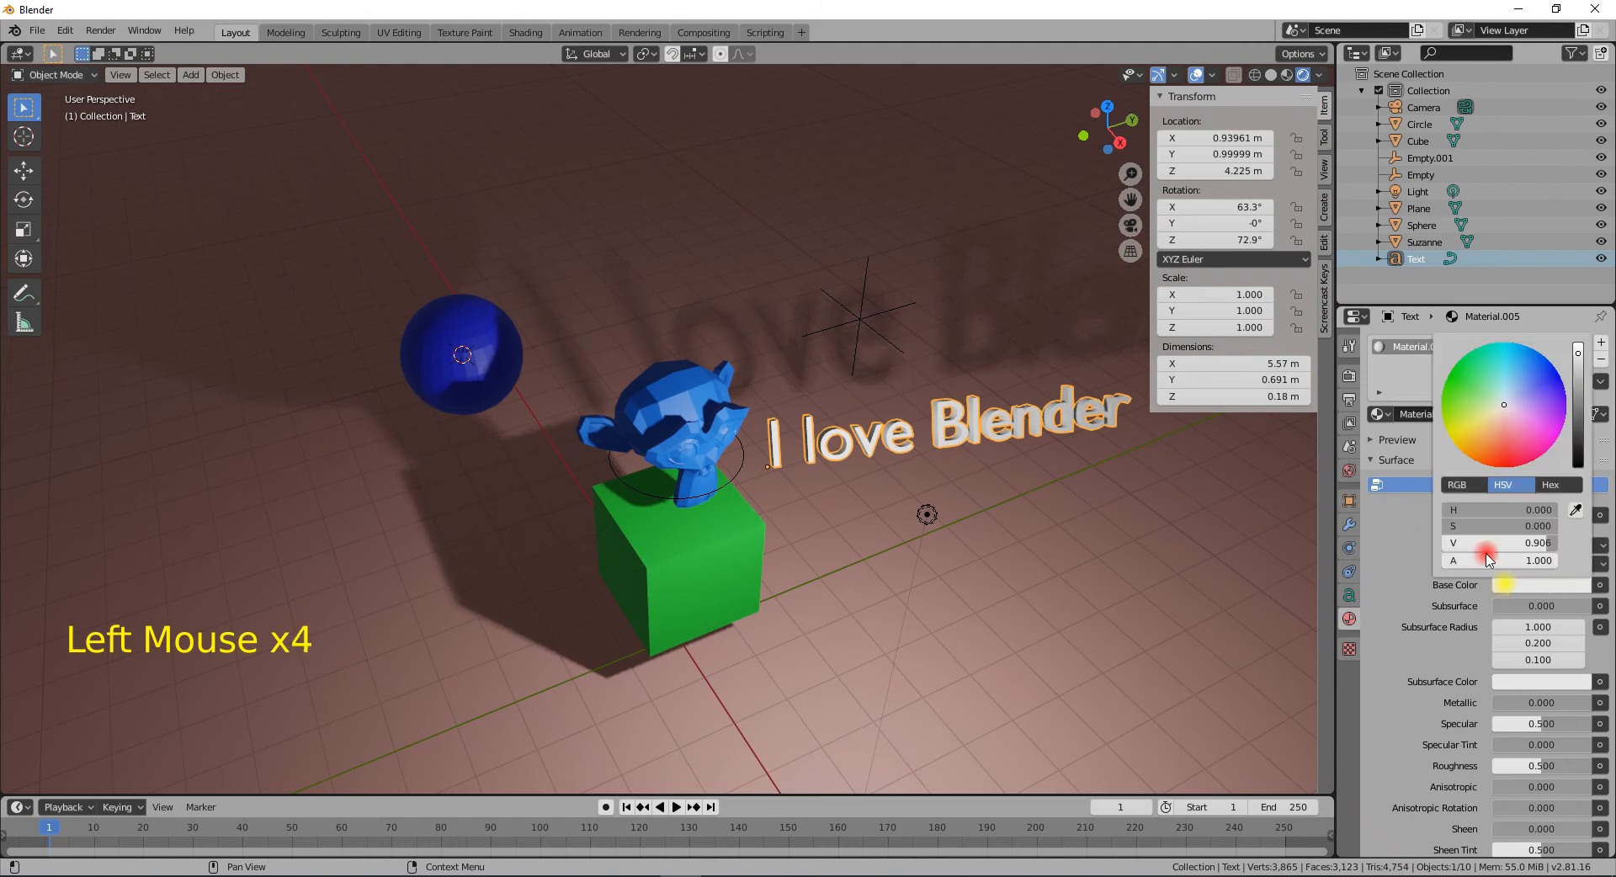
click(1466, 433)
middle_drag(967, 504, 870, 522)
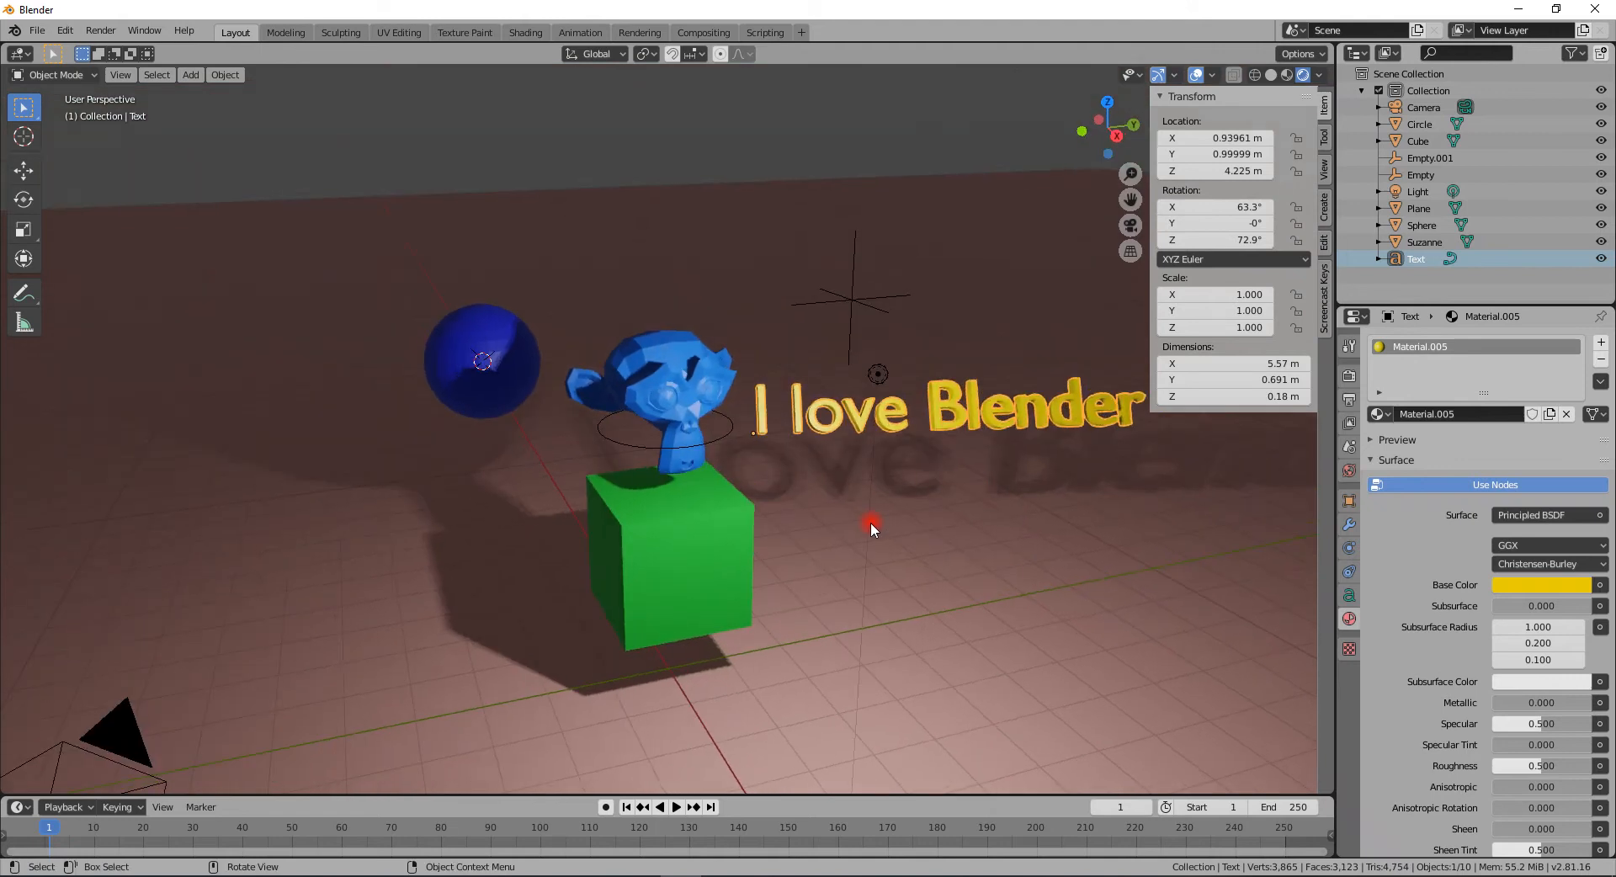
key(Tab)
key(Tab)
mouse_move(774, 490)
middle_down()
mouse_move(775, 431)
mouse_move(772, 476)
middle_up()
key(shift+a)
mouse_move(610, 552)
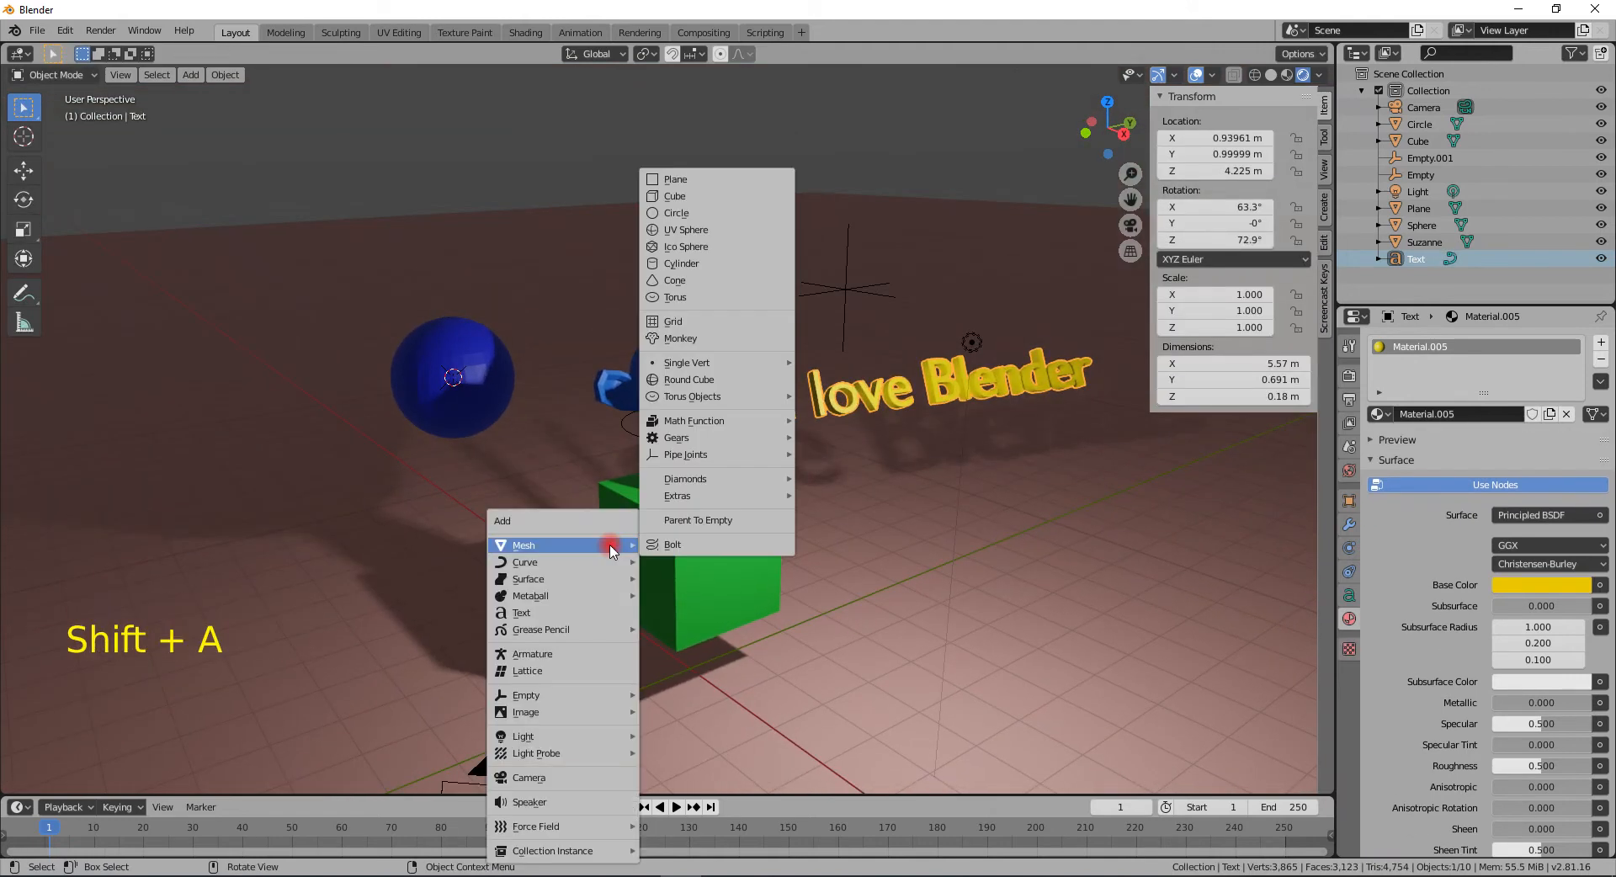
mouse_move(547, 742)
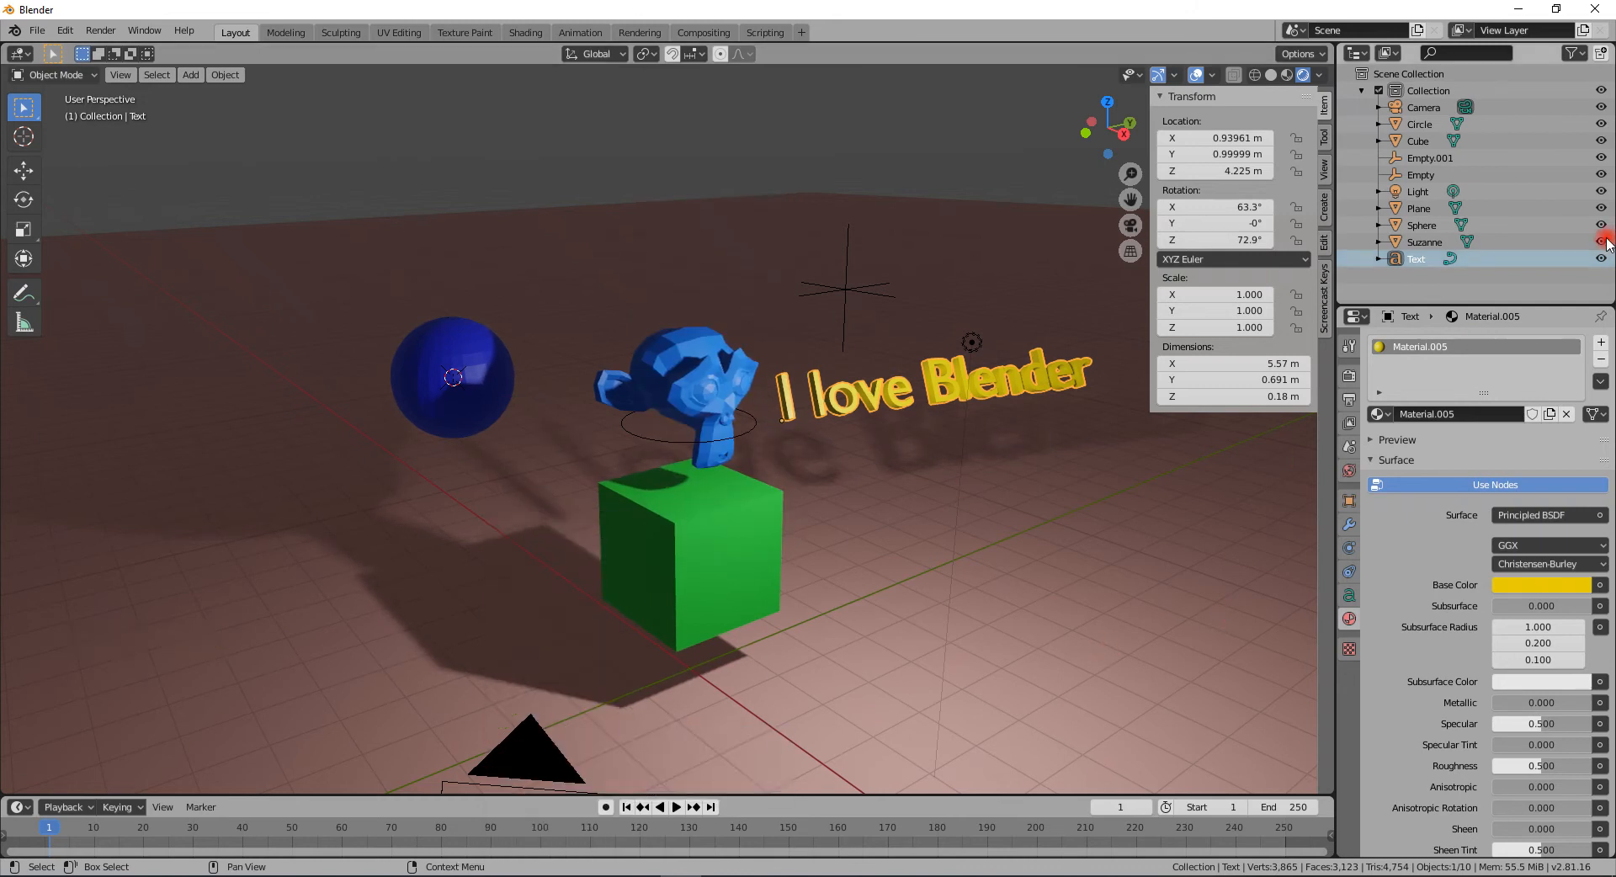
- Delete the existing light from the scene
click(1425, 191)
key(Delete)
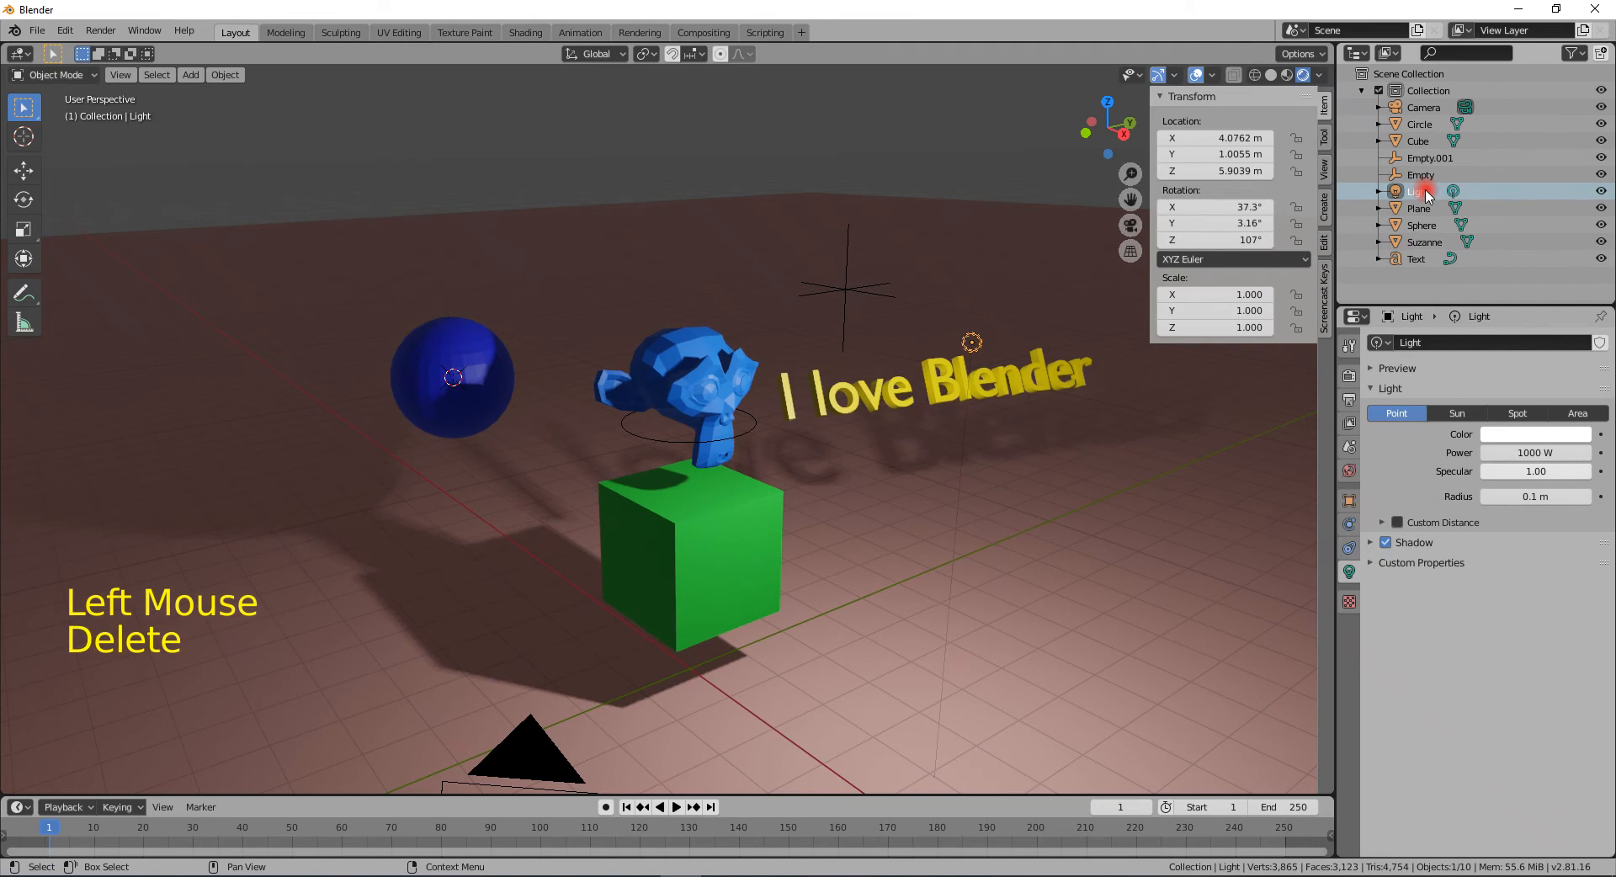
click(1425, 193)
key(x)
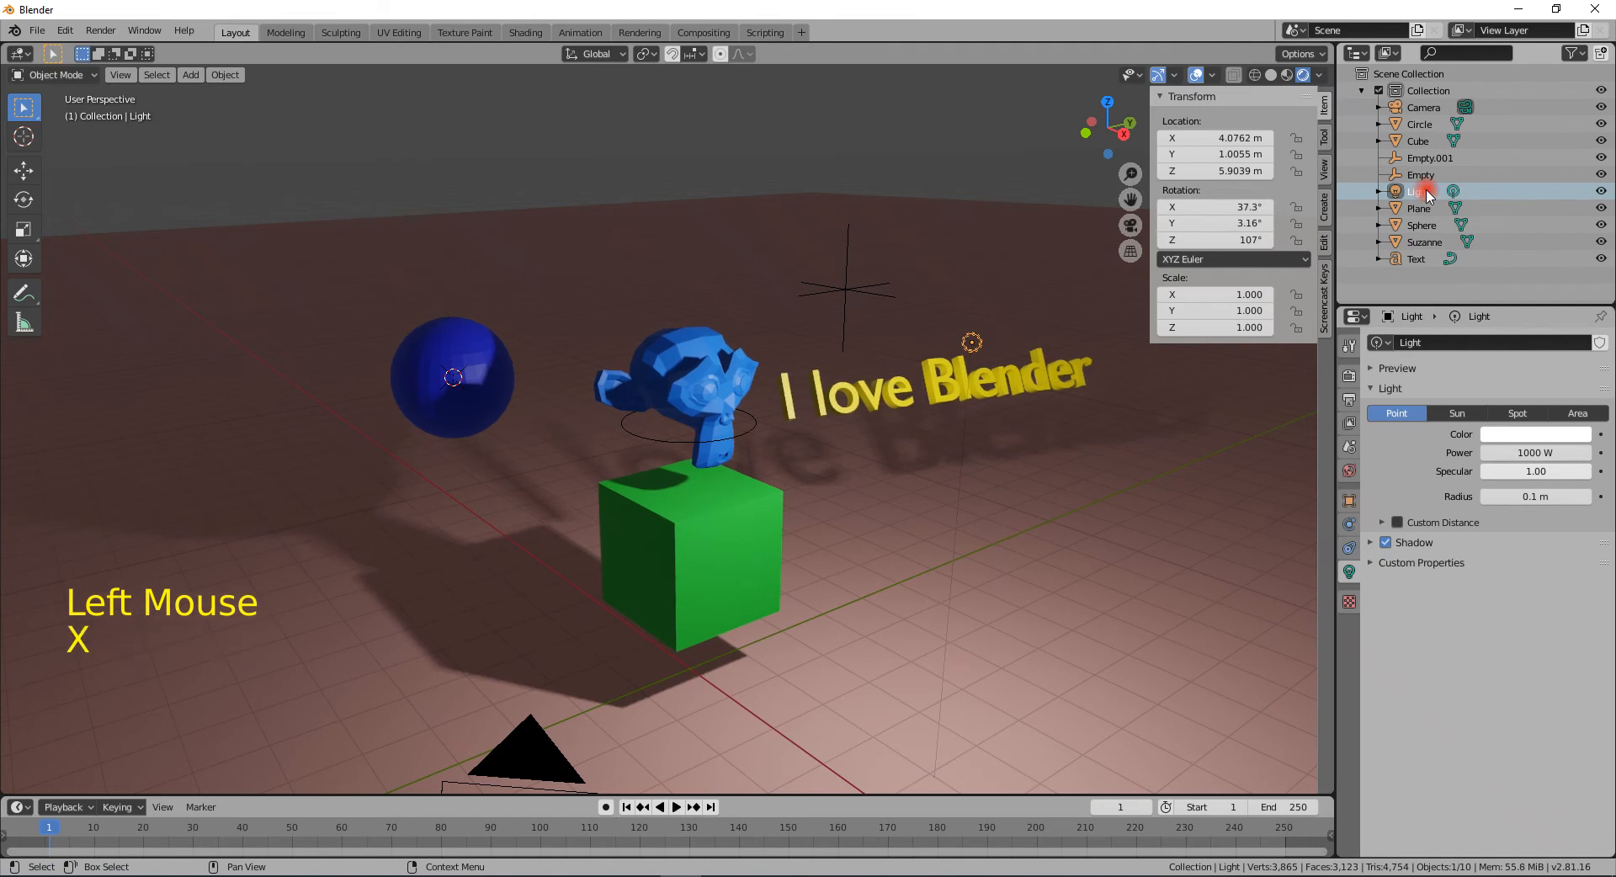
key(x)
click(1231, 441)
- Add a Point light at the 3D cursor and raise it along Z to about 7.6 m
mouse_move(914, 444)
middle_down()
mouse_move(981, 451)
mouse_move(906, 386)
mouse_move(816, 371)
mouse_move(961, 396)
mouse_move(895, 426)
middle_up()
scroll(881, 411, down, 2)
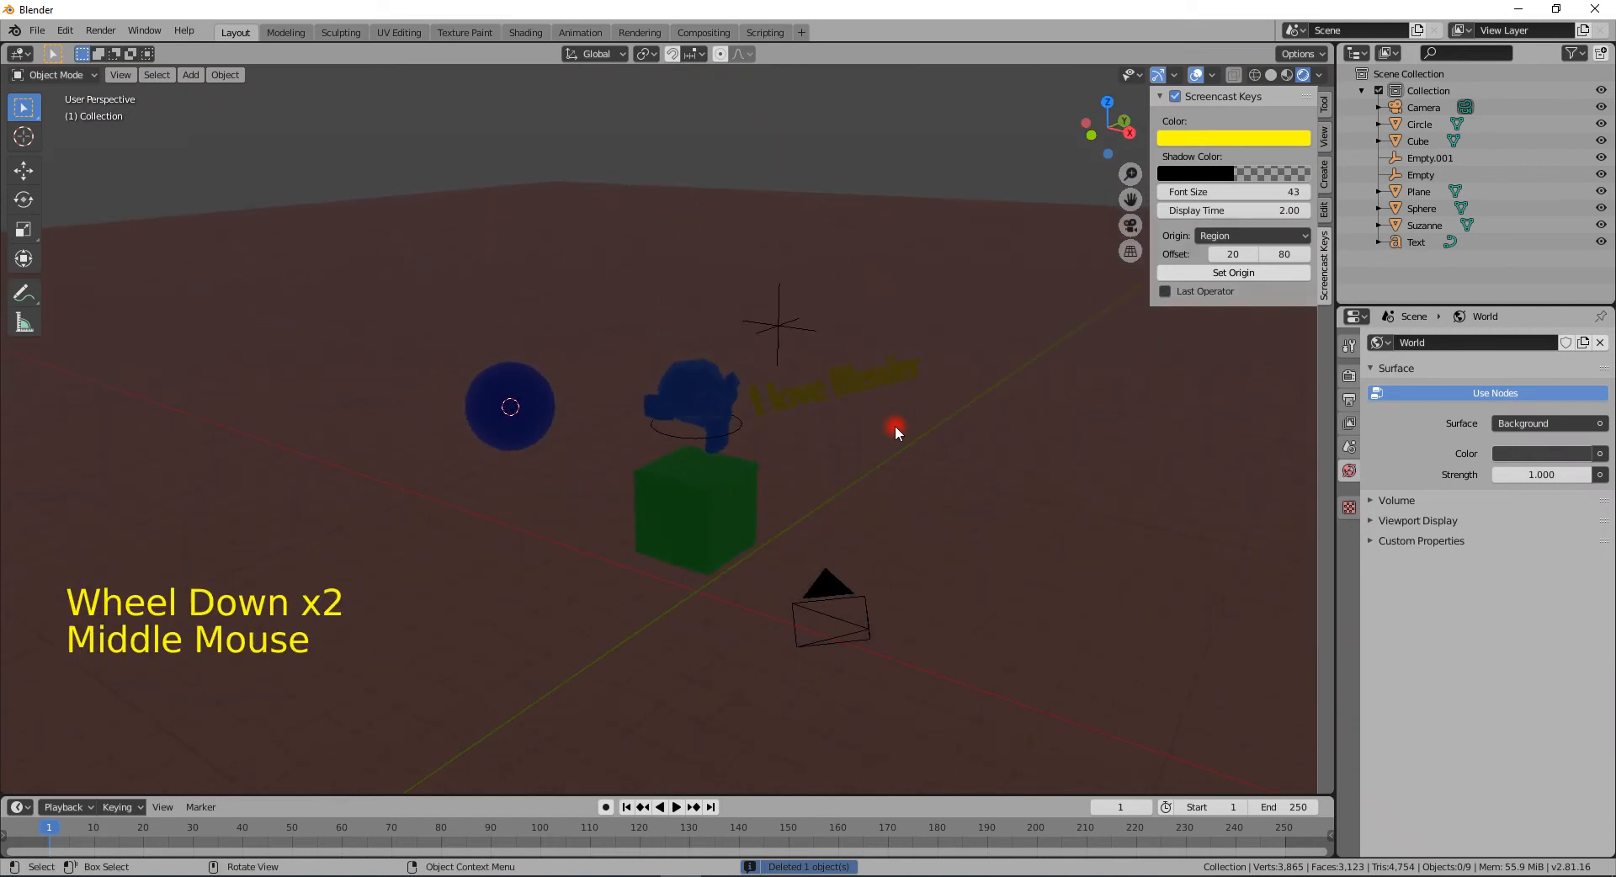
key(shift+a)
mouse_move(876, 617)
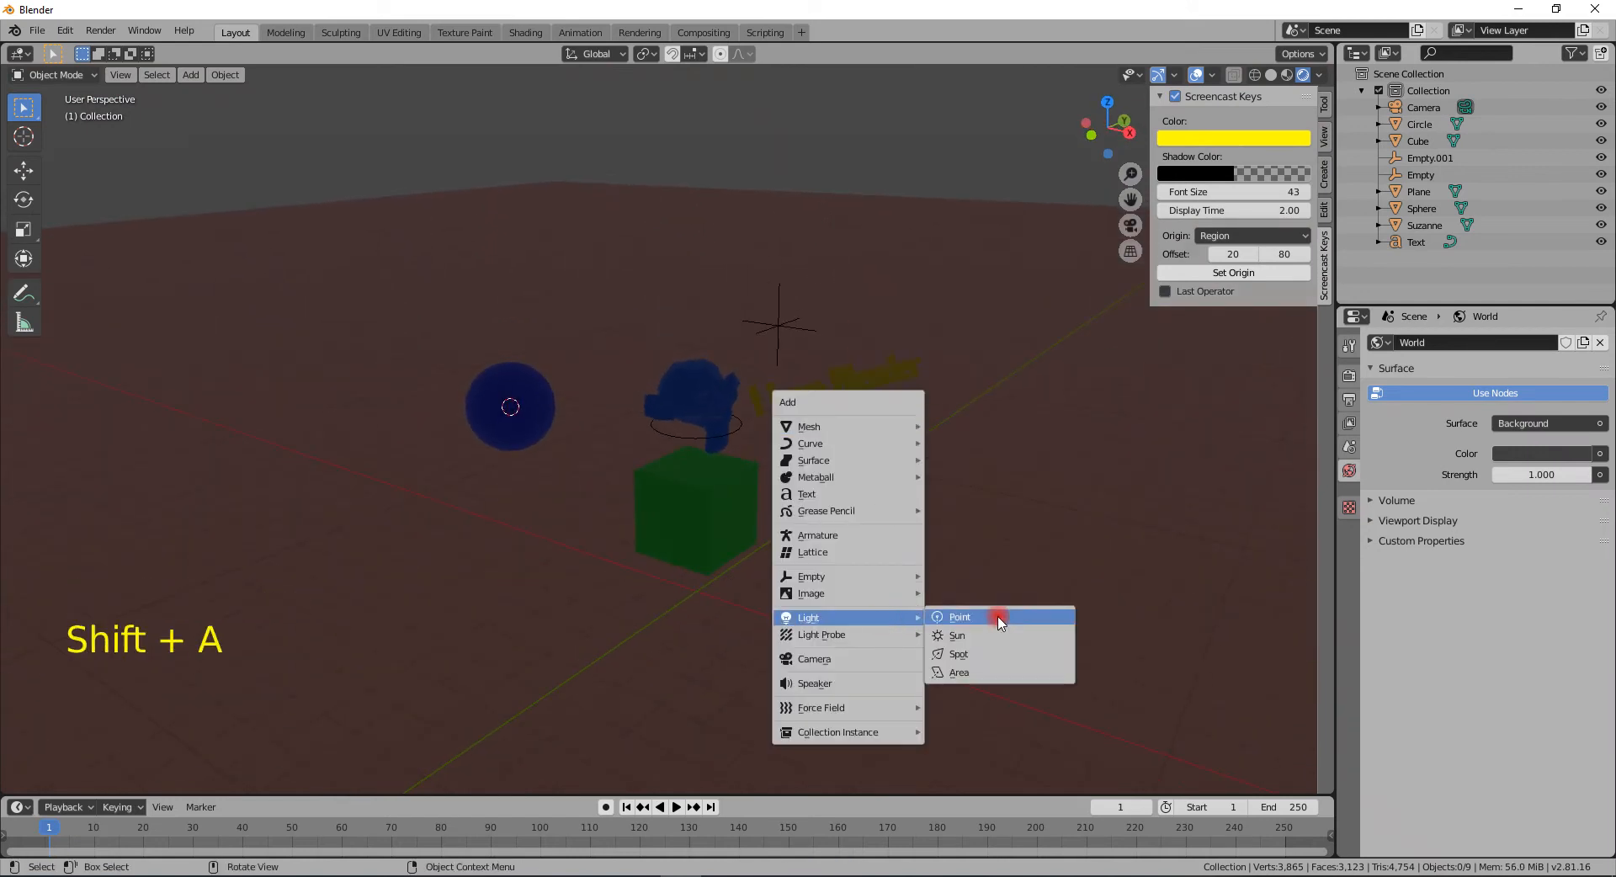
click(1030, 621)
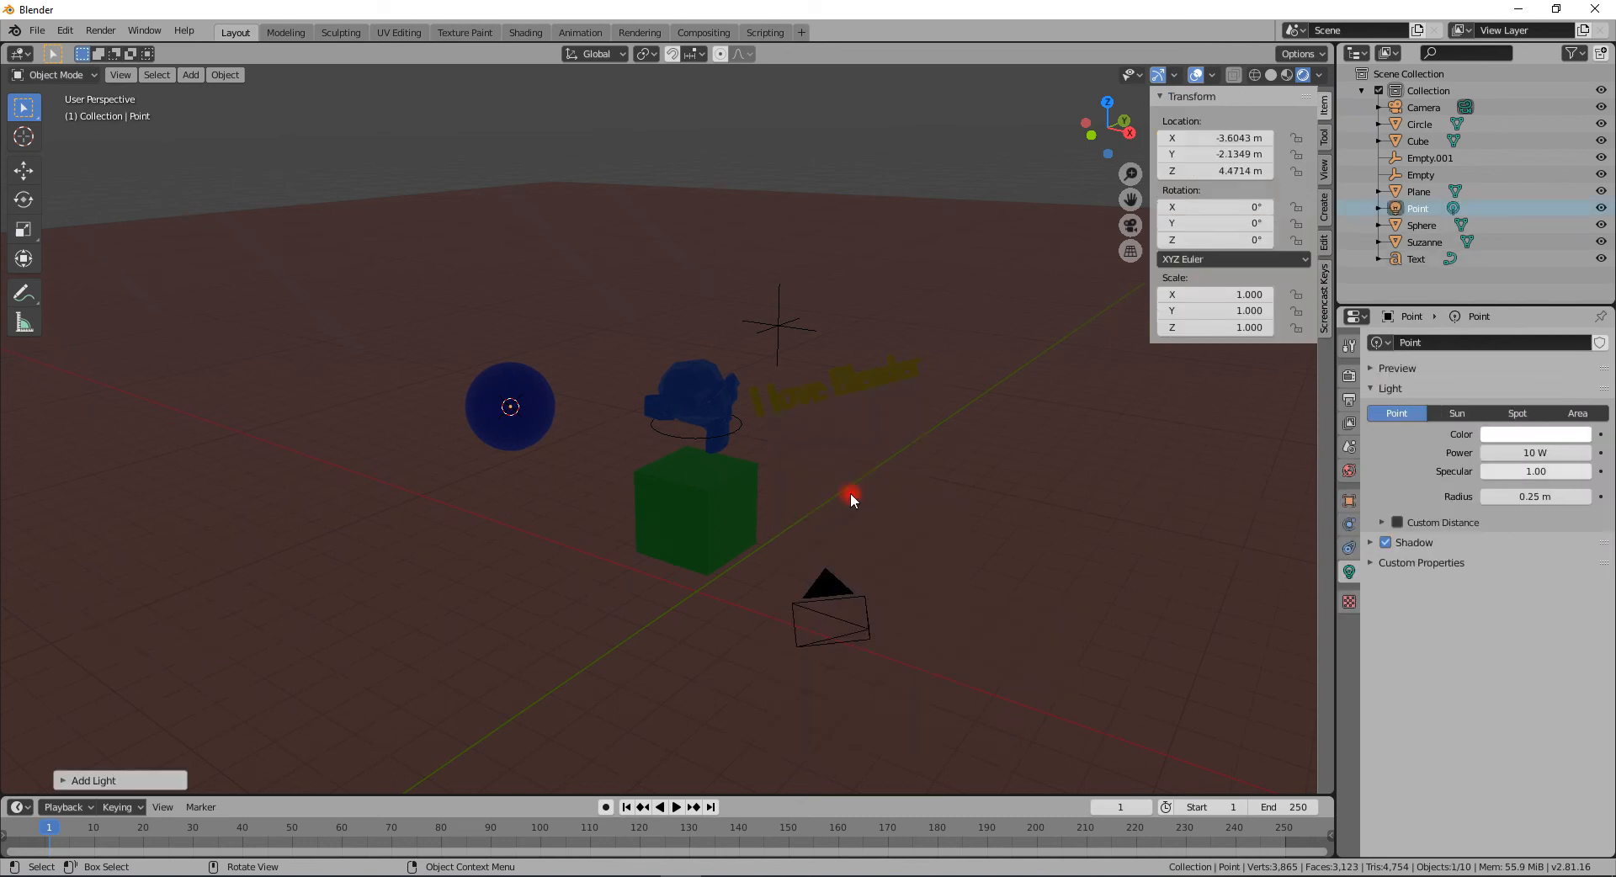
key(g)
key(z)
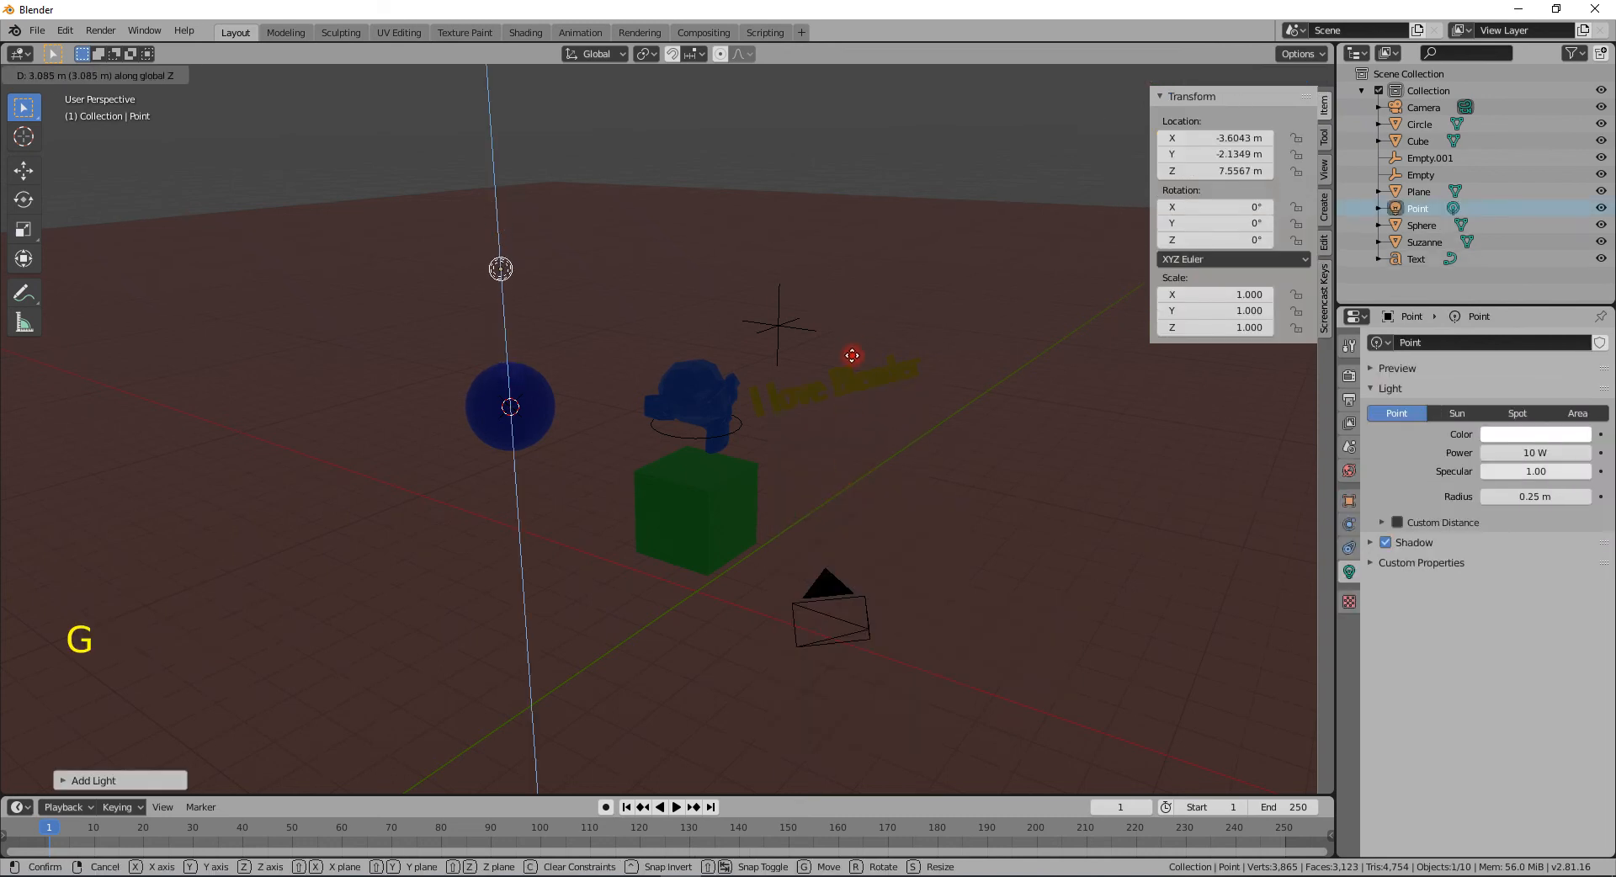
click(852, 357)
- Set the point light's power to 1000 W
click(1525, 454)
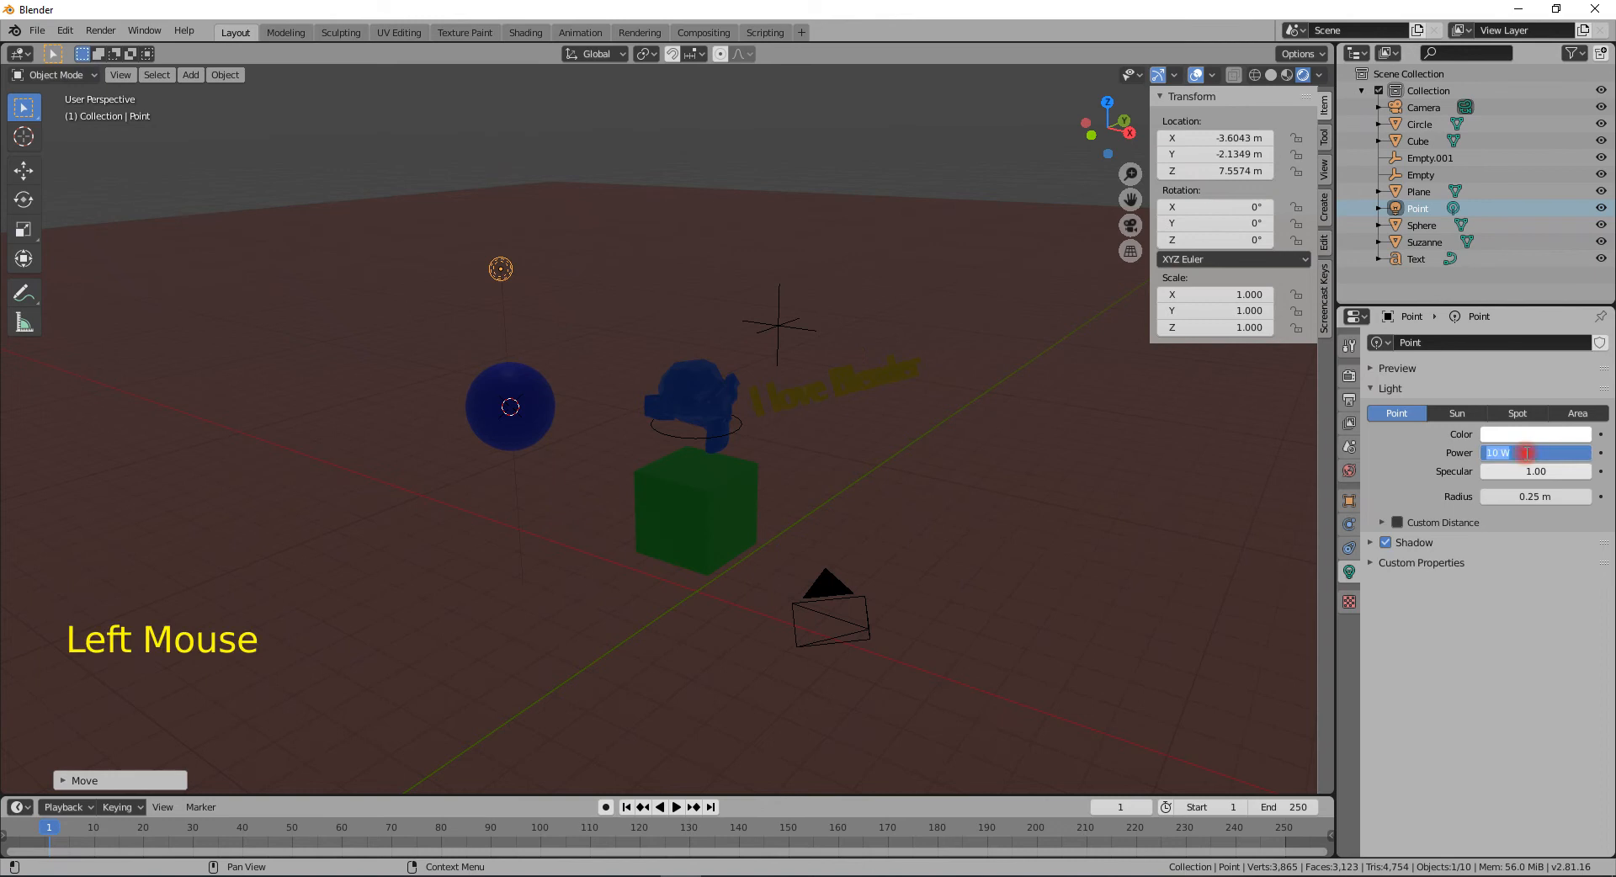
text(00)
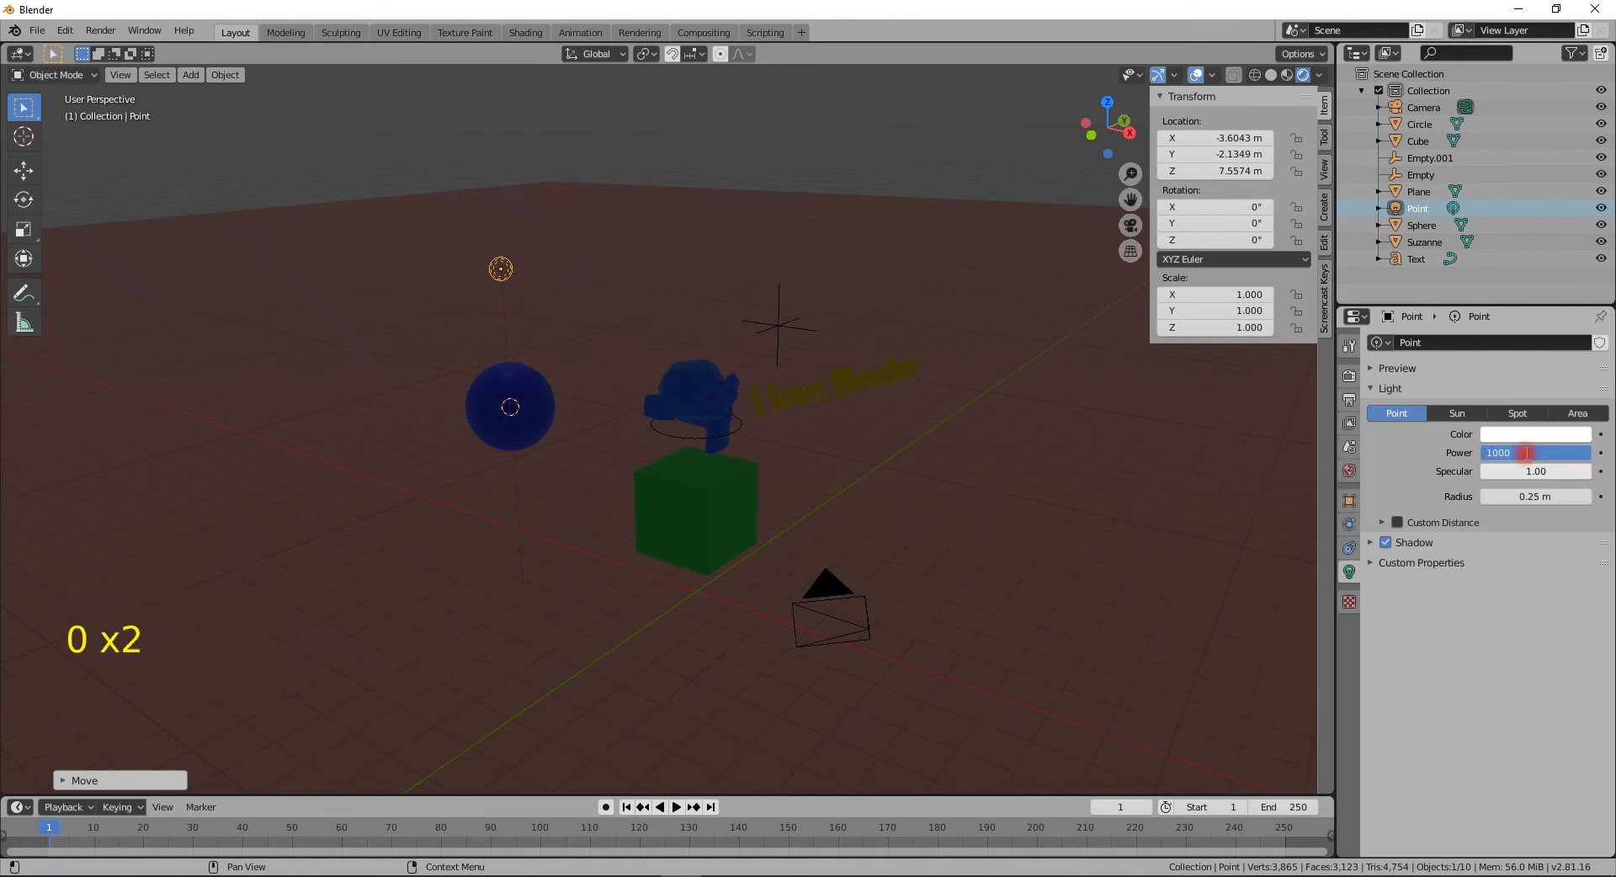
key(Return)
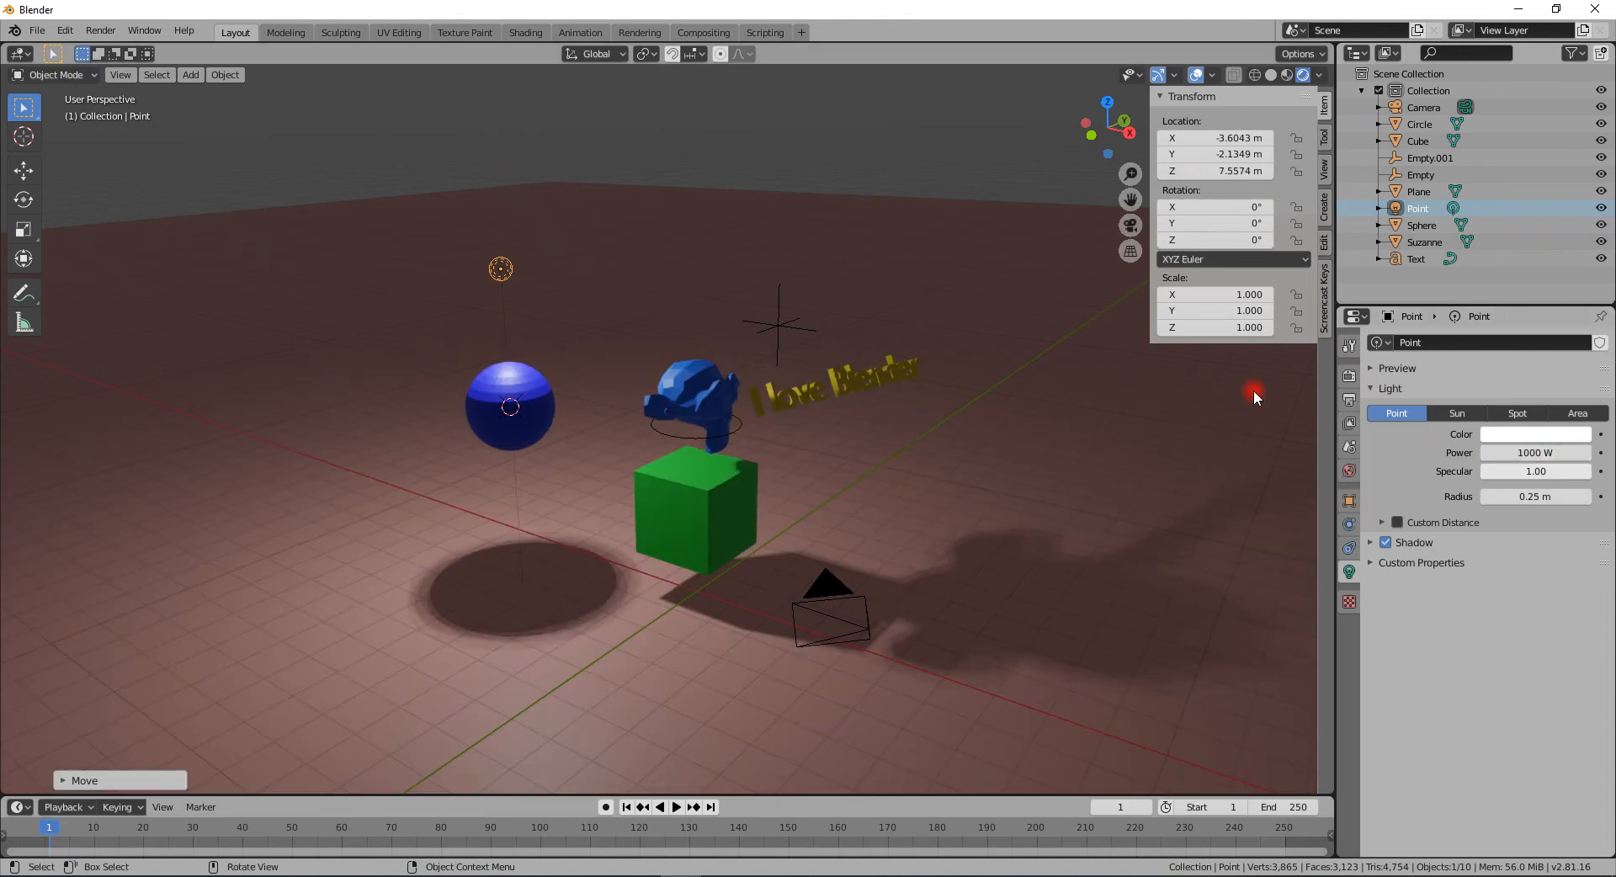
- Move the point light elsewhere, then delete it
key(g)
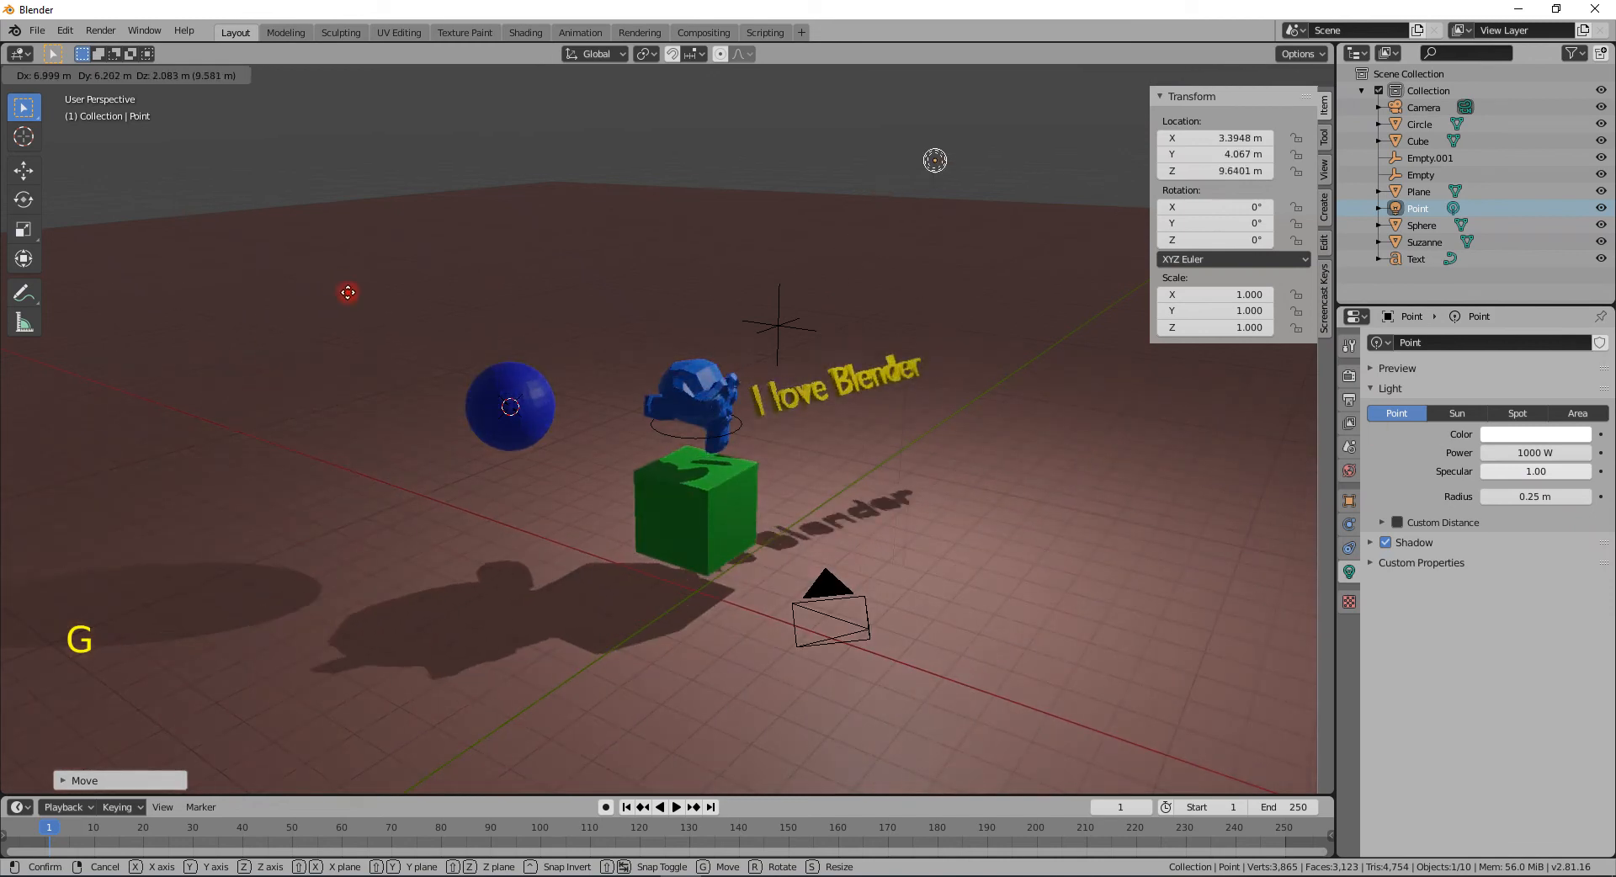
click(441, 362)
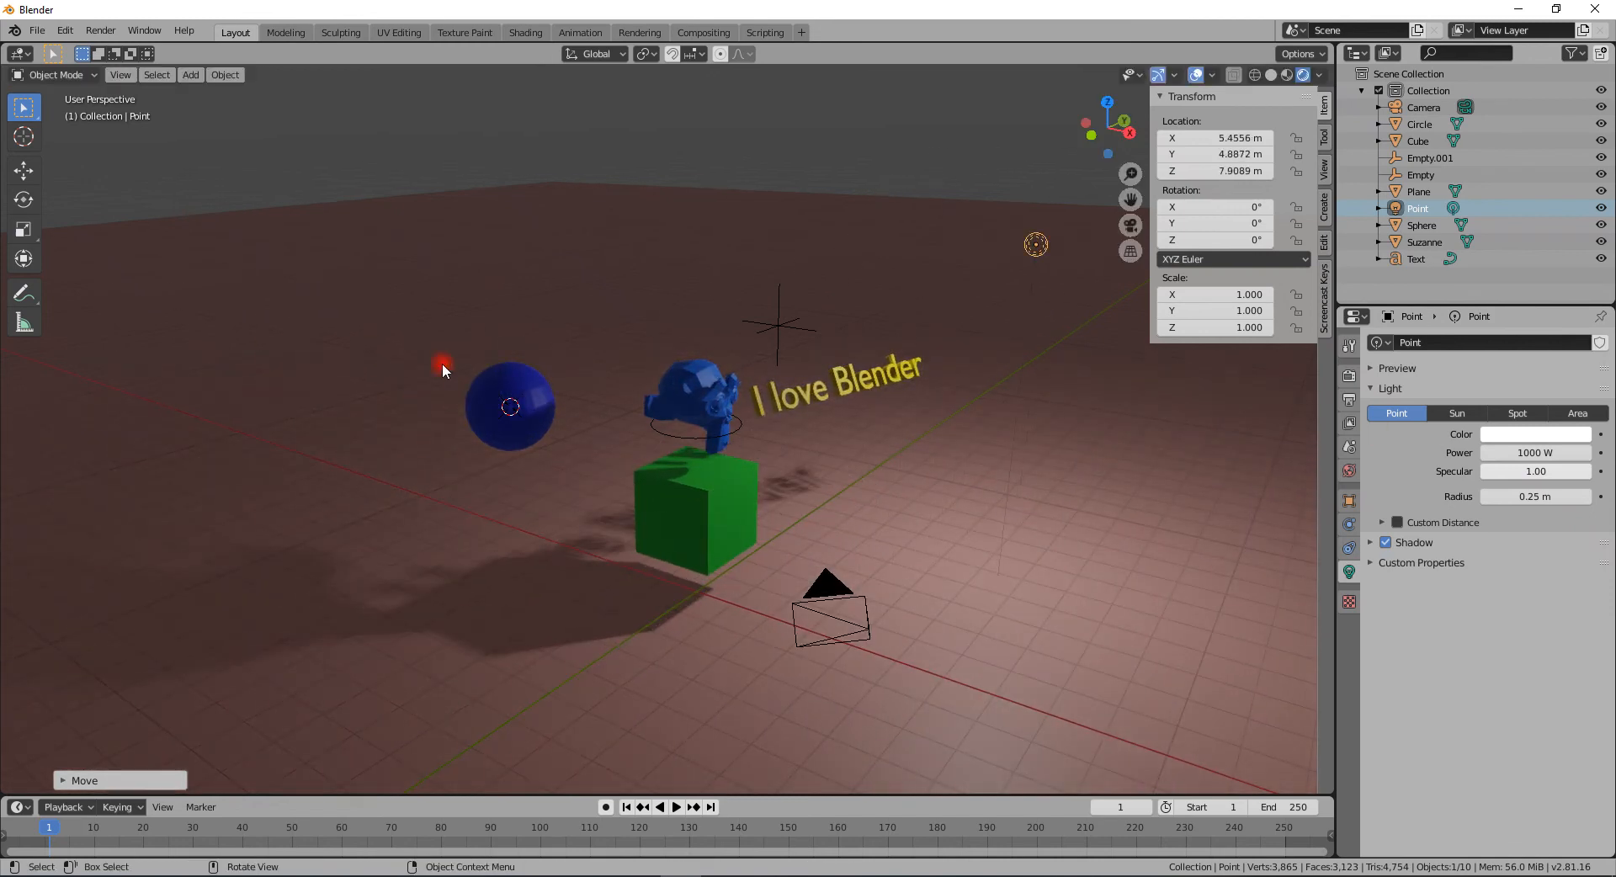
key(Delete)
- Add a Spot light at the 3D cursor and raise it along Z to about 9.8 m
key(shift+a)
mouse_move(3, 458)
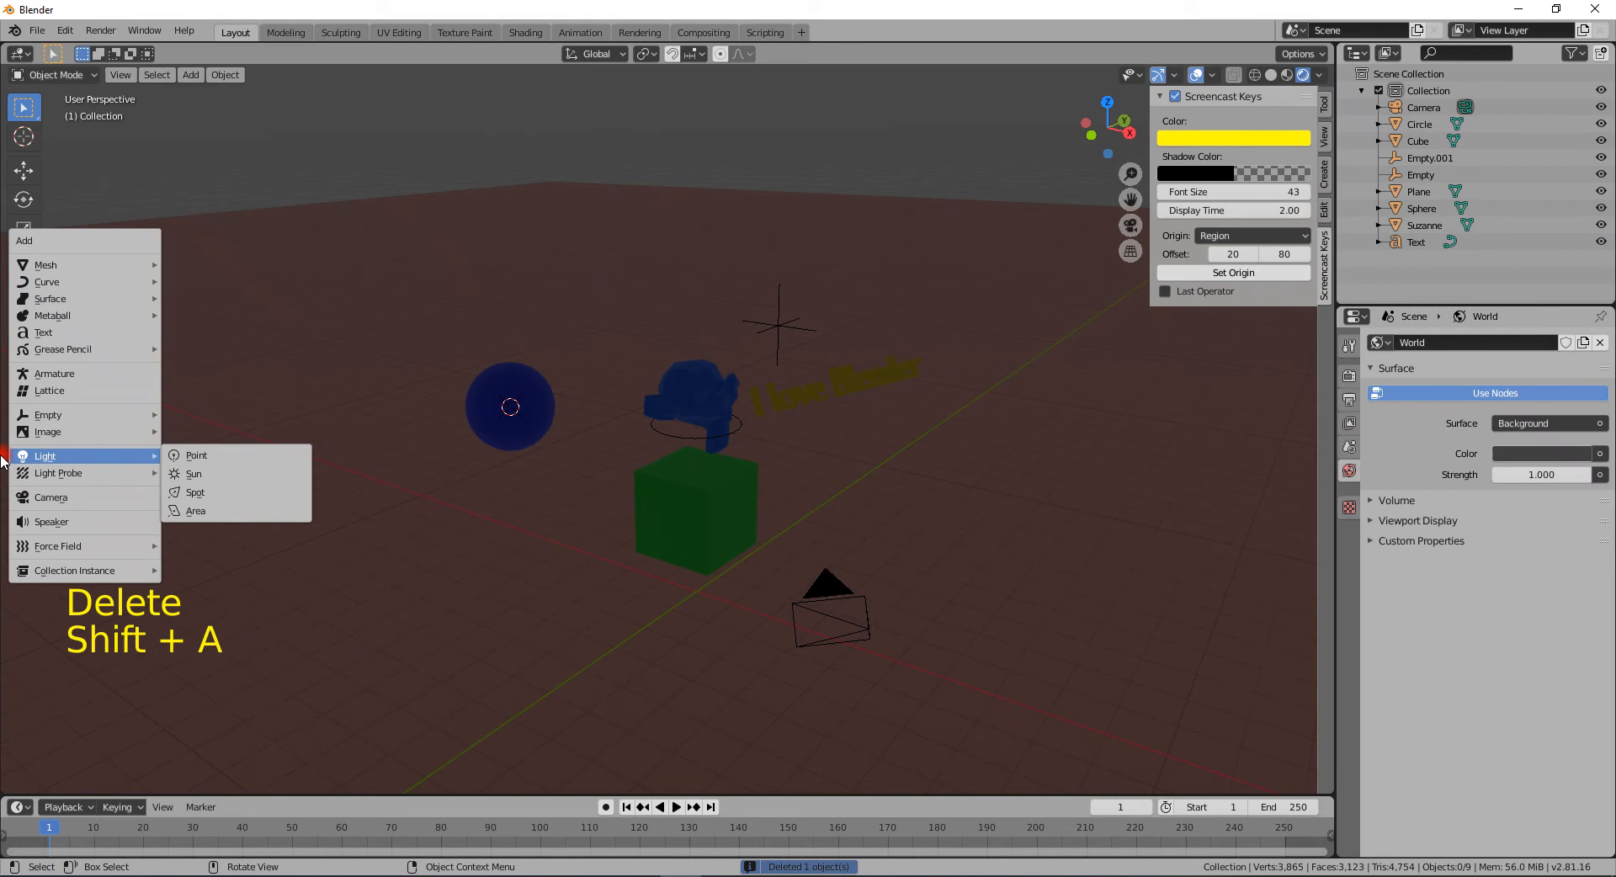
click(200, 496)
key(g)
key(z)
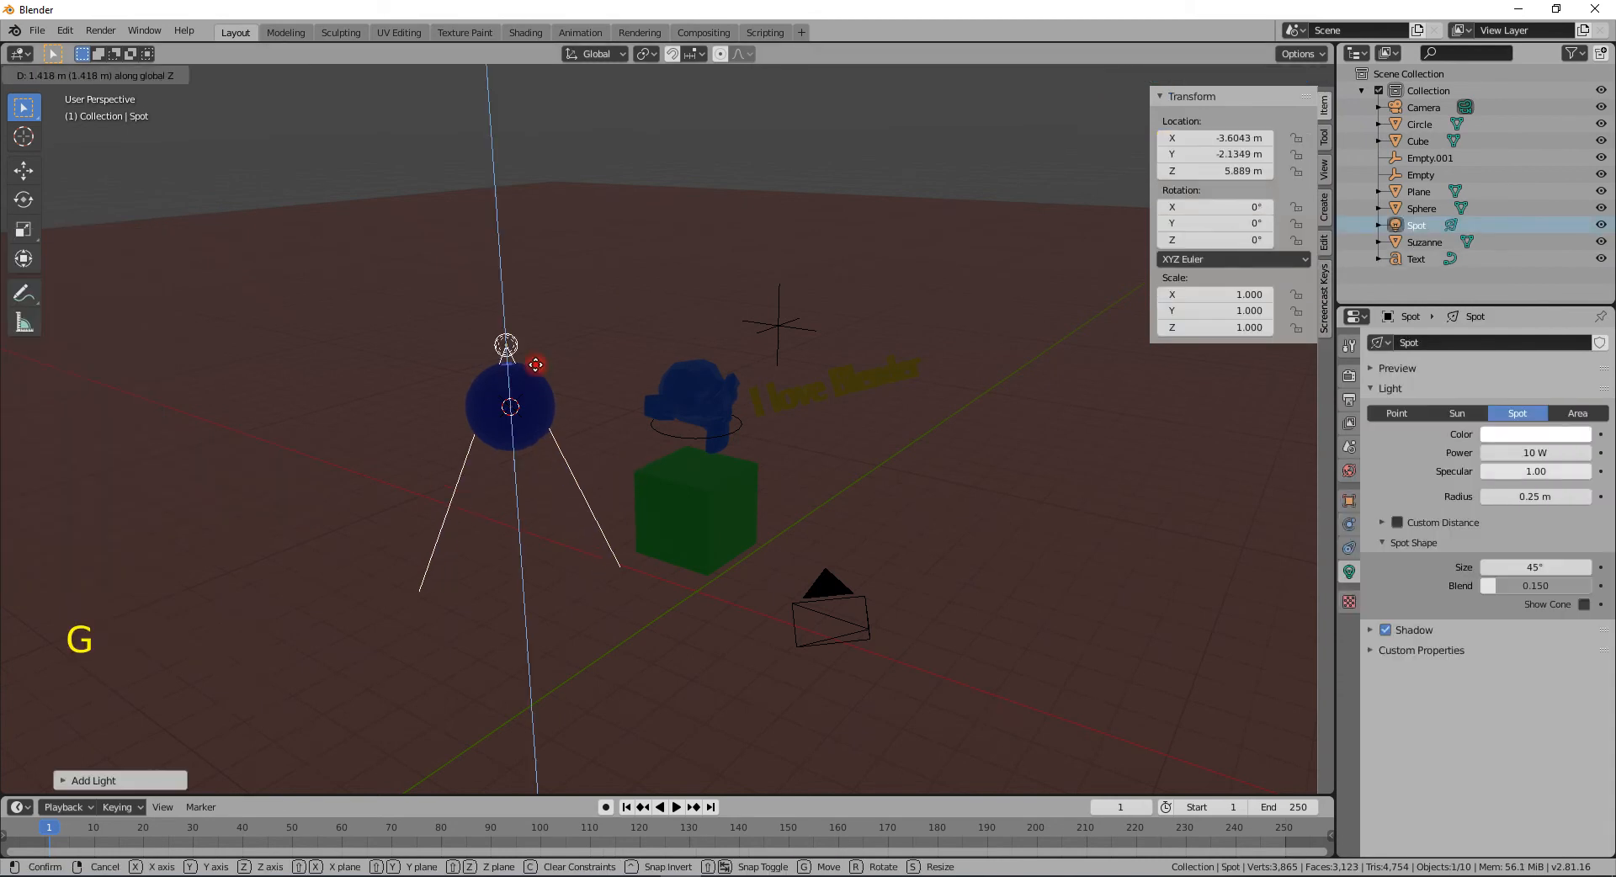
click(559, 217)
- Set the spot light's power to 1000 W
click(1533, 453)
text(1000)
key(Return)
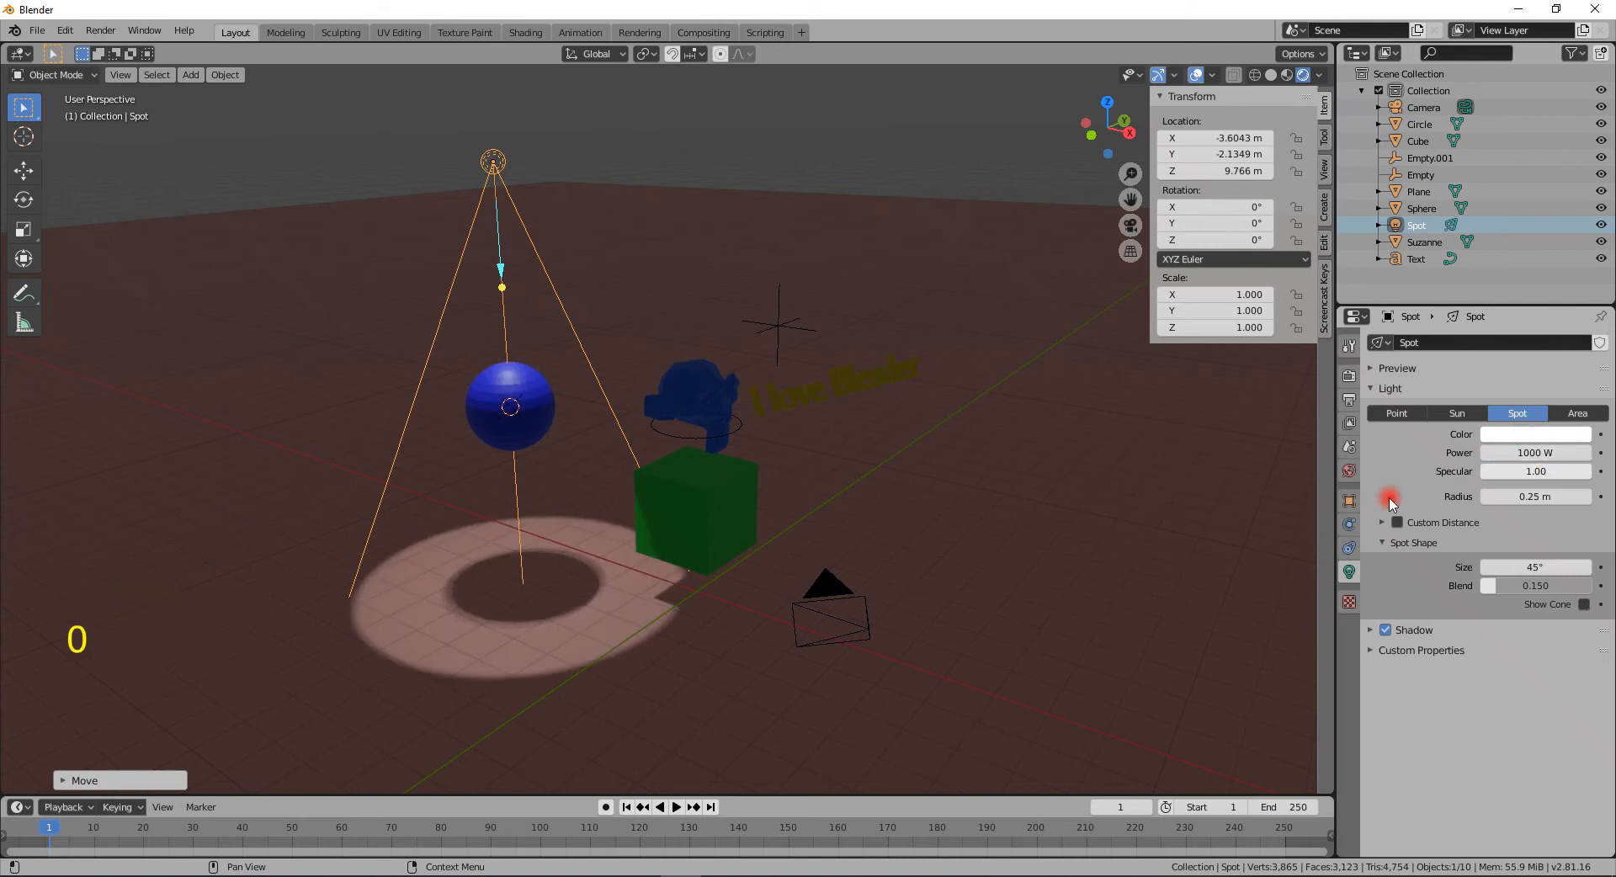
- Rotate the spot light freely to about 25.1°, -37.1°, 7.24° so it tilts toward the scene
key(r)
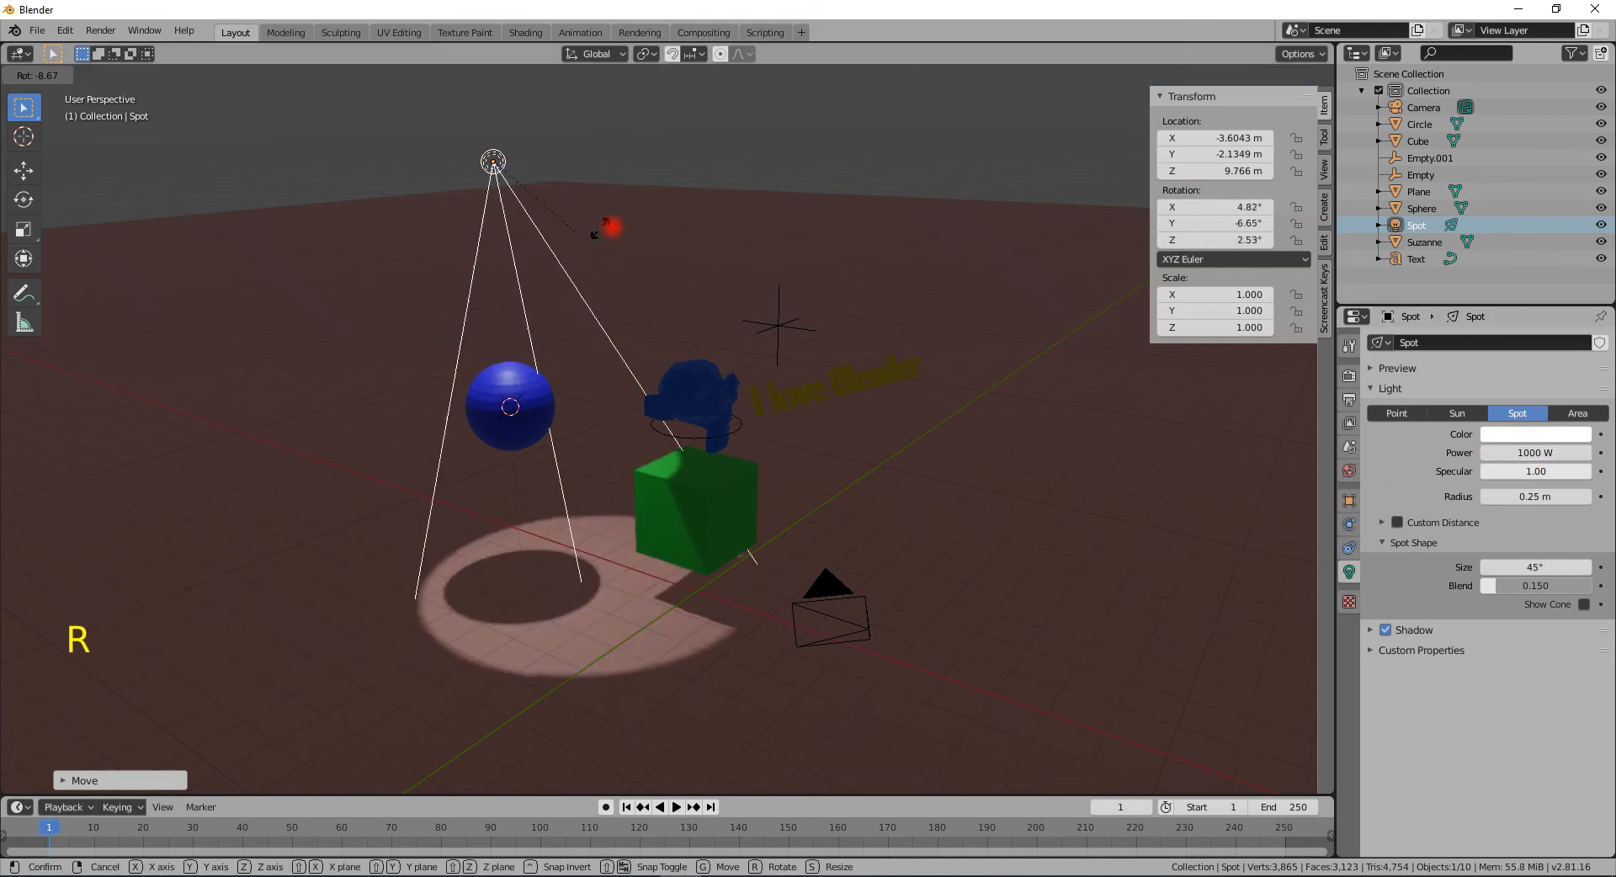
click(754, 185)
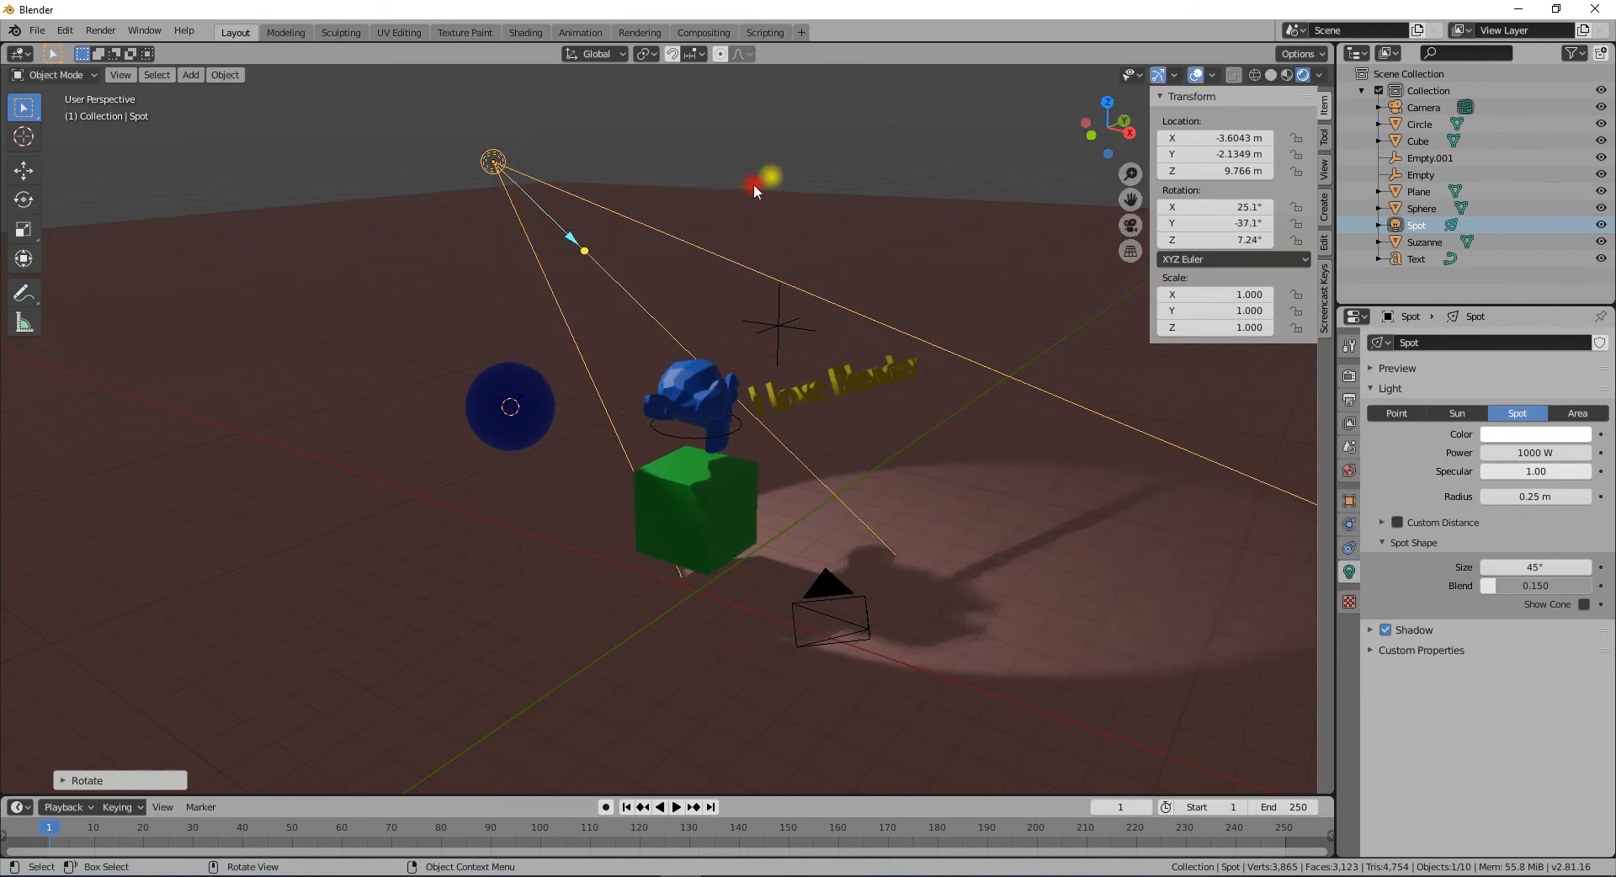
- Move the spot light to about X 3.8 m, Y 3.7 m, Z 10.3 m
key(g)
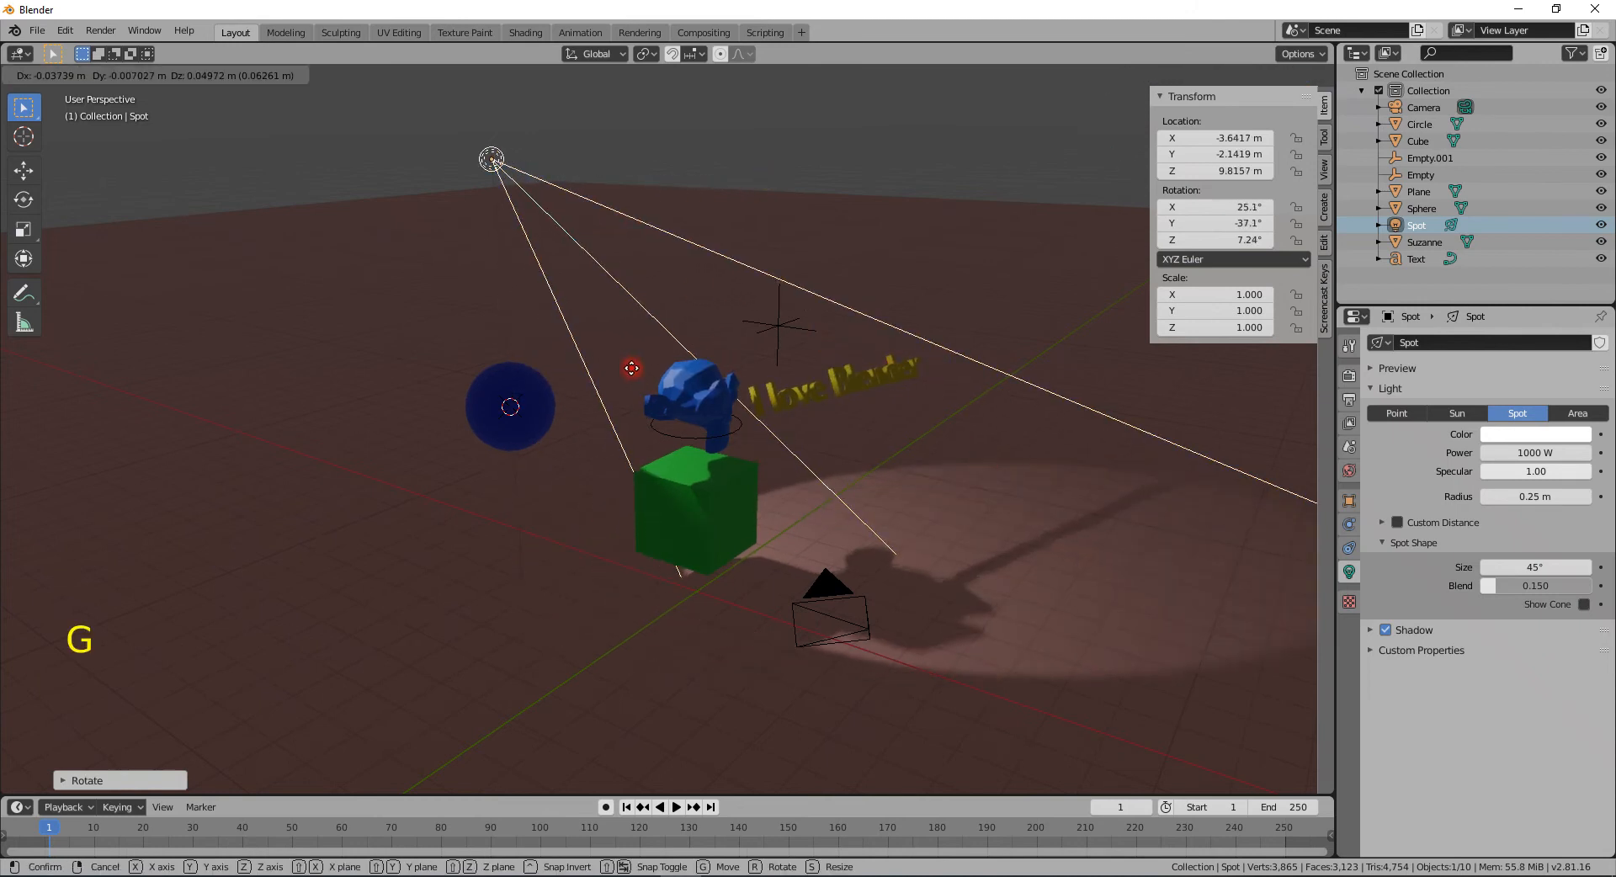
click(1075, 339)
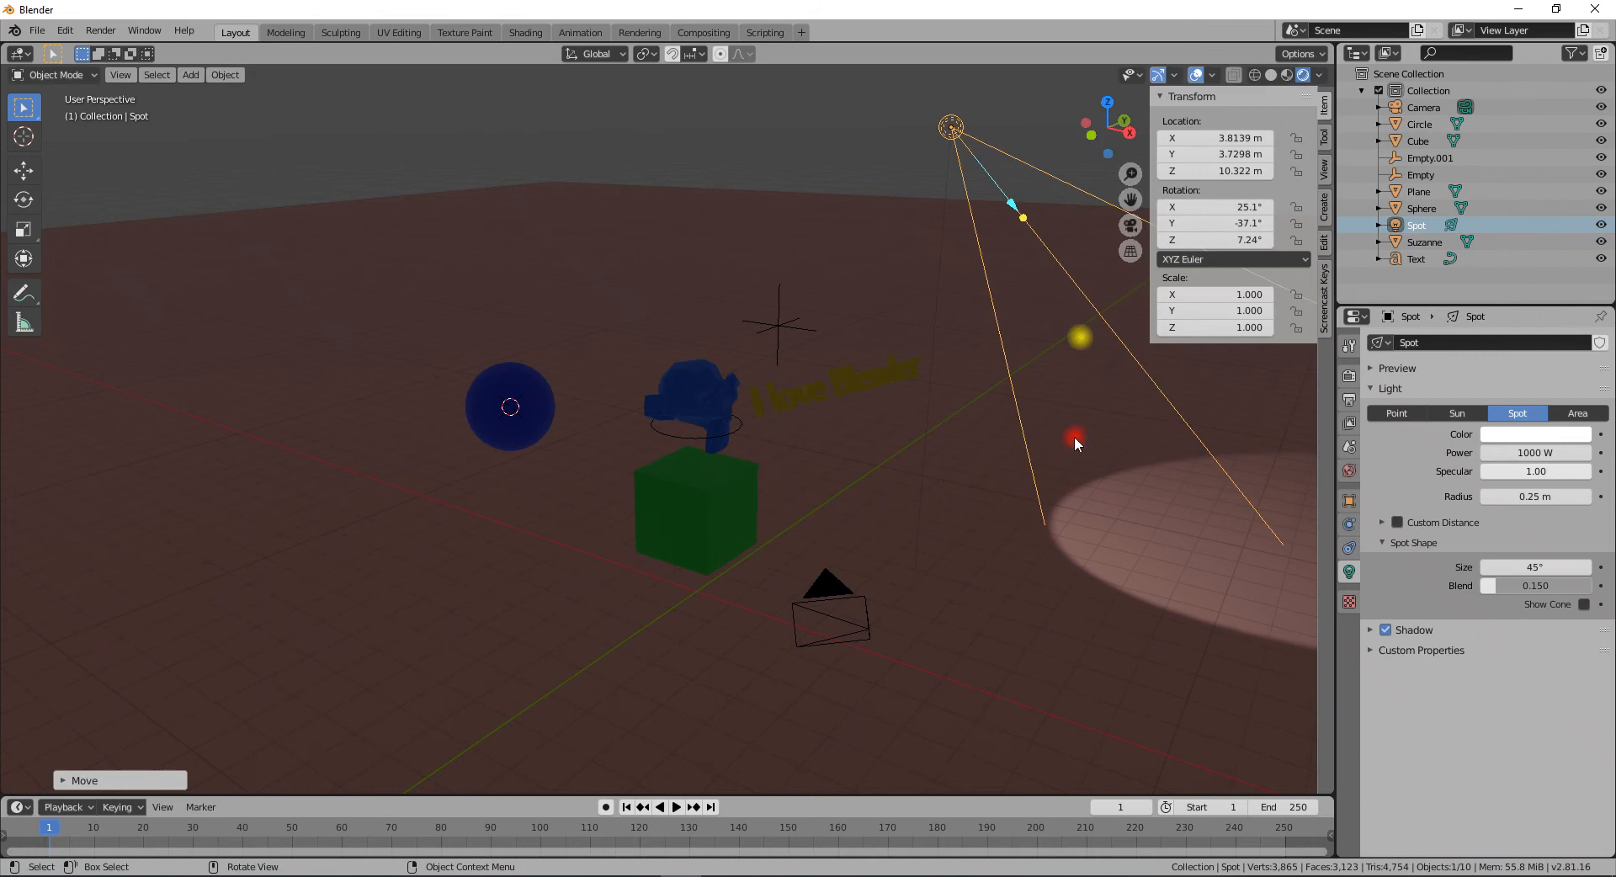
- Rotate the spot light around the Z axis to about -184°
key(r)
key(z)
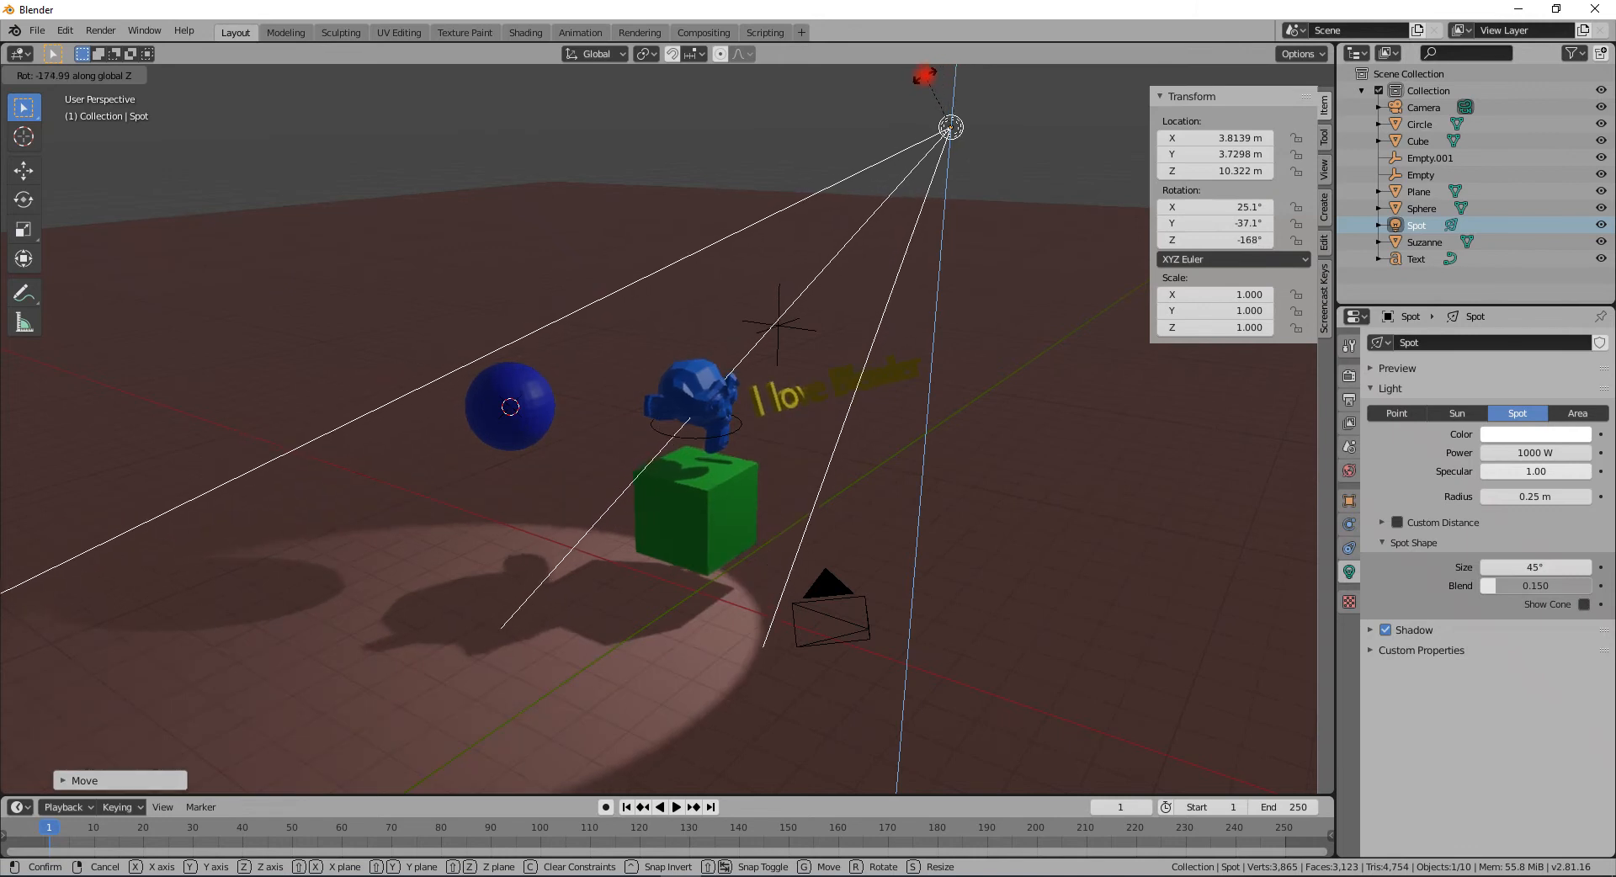
click(938, 786)
middle_drag(867, 639, 692, 482)
scroll(623, 474, up, 2)
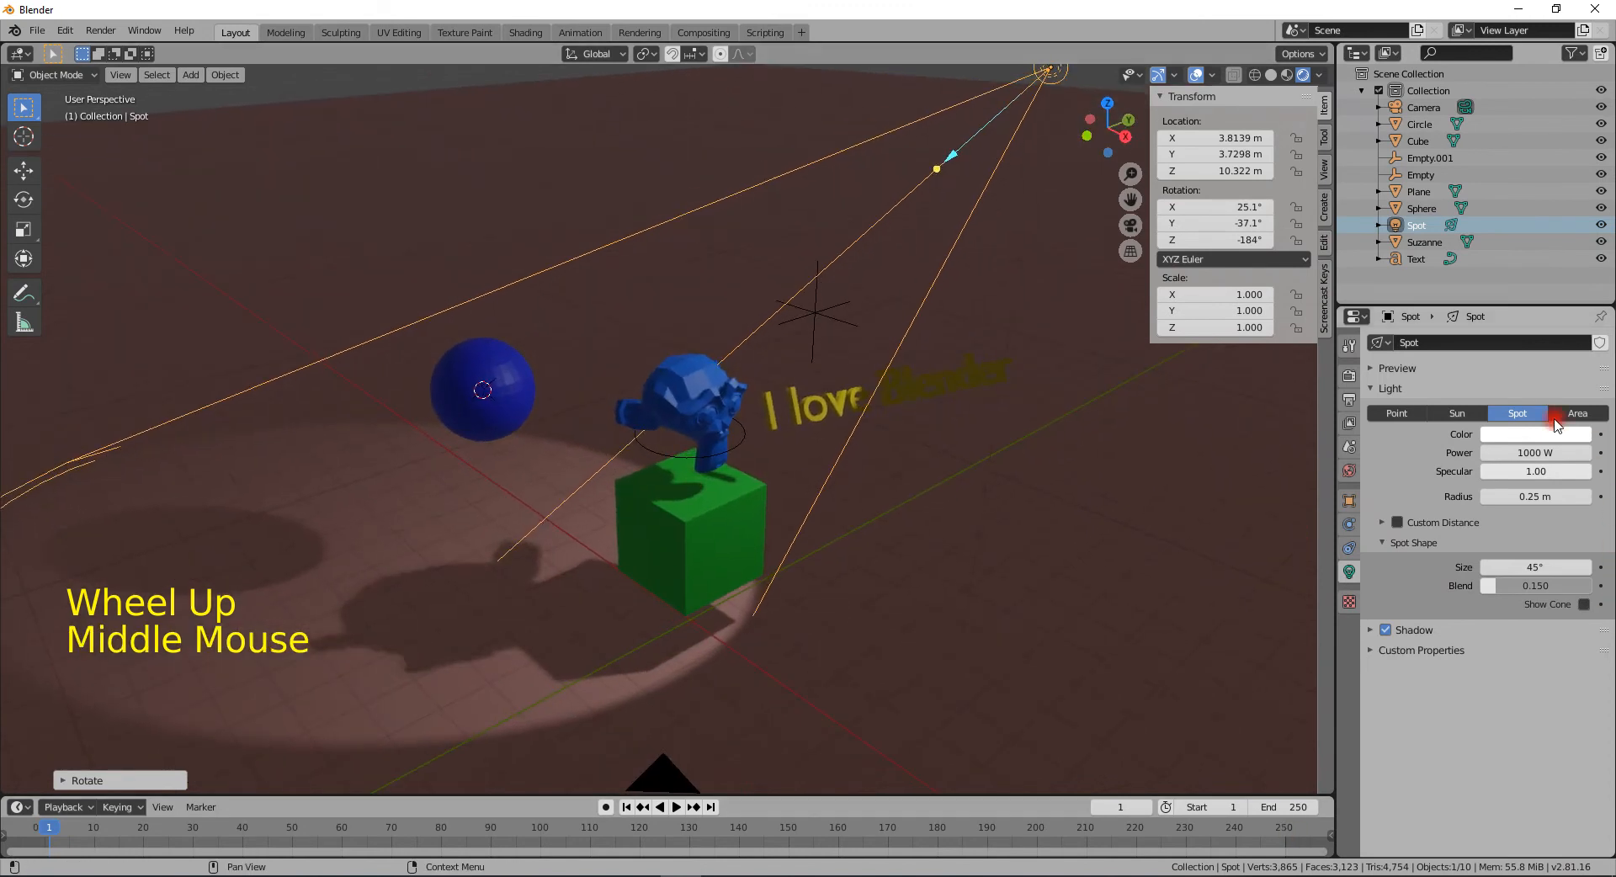
- Set the spot light's radius to about 3.22 m and its cone size to about 61°
click(1519, 470)
mouse_move(1514, 498)
mouse_down()
mouse_move(1609, 497)
mouse_move(1516, 498)
mouse_up()
drag(1519, 566, 789, 535)
scroll(825, 515, down, 2)
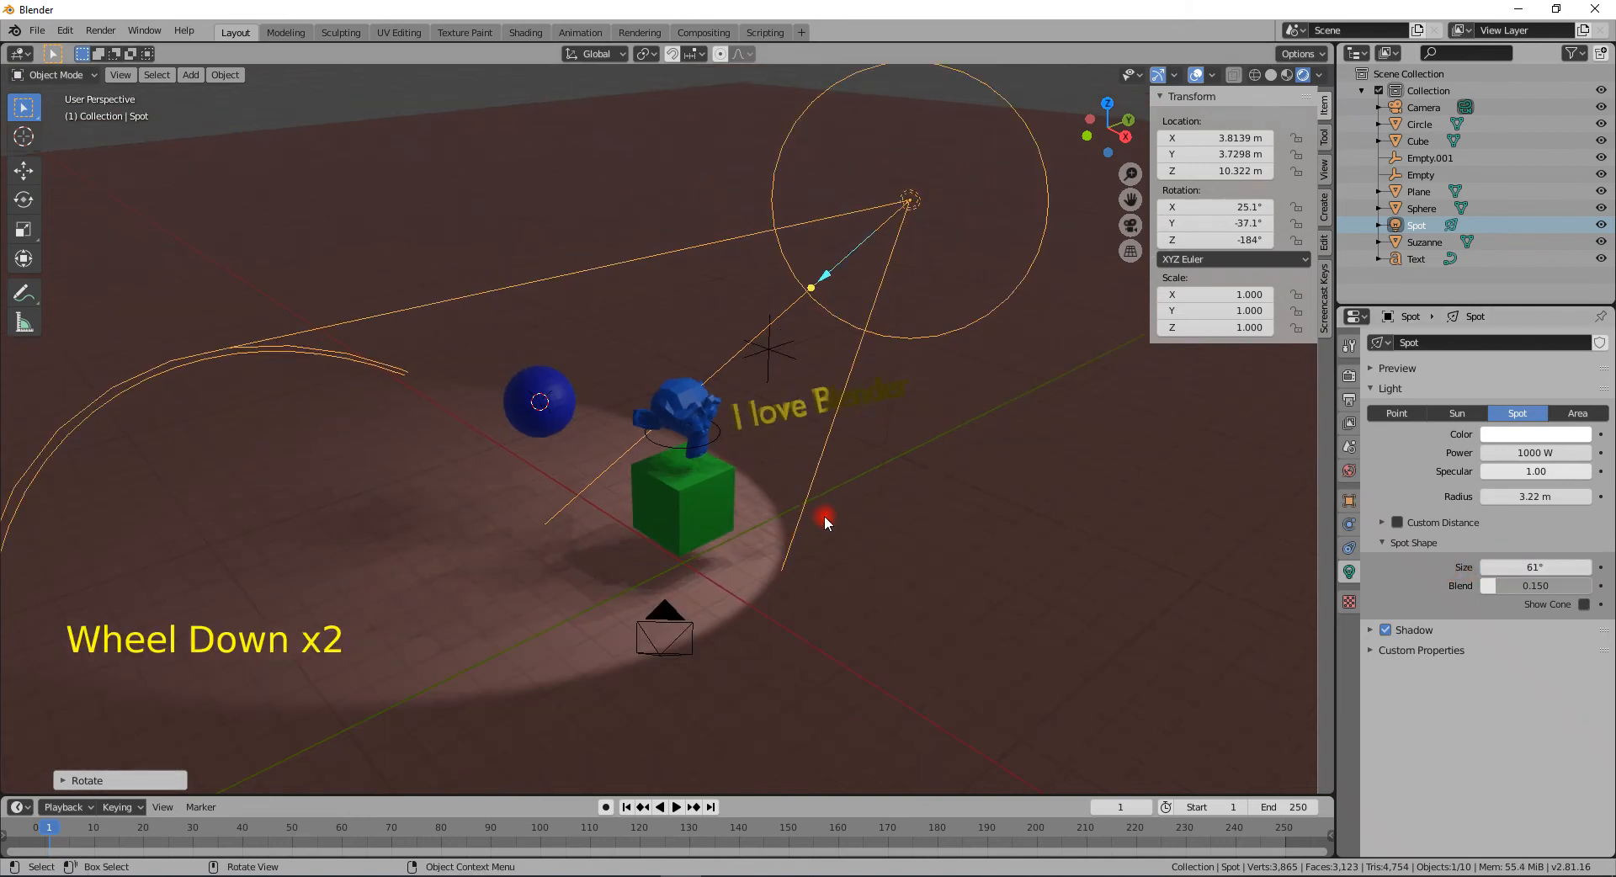
- Delete the spot light and add an Area light at the 3D cursor
key(Delete)
key(shift+a)
mouse_move(817, 521)
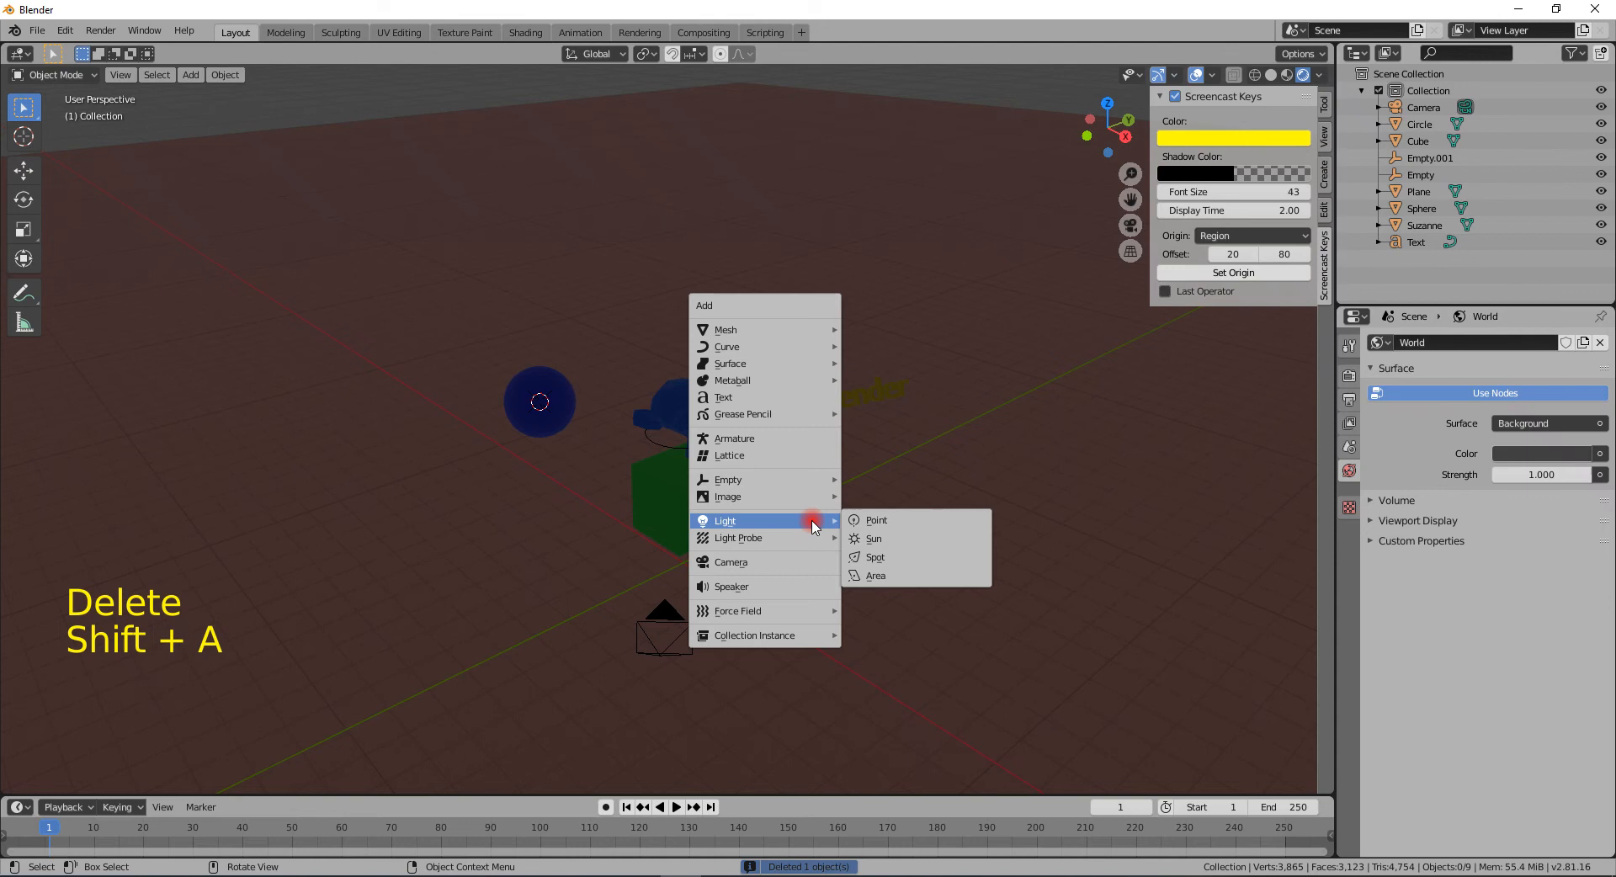
click(897, 578)
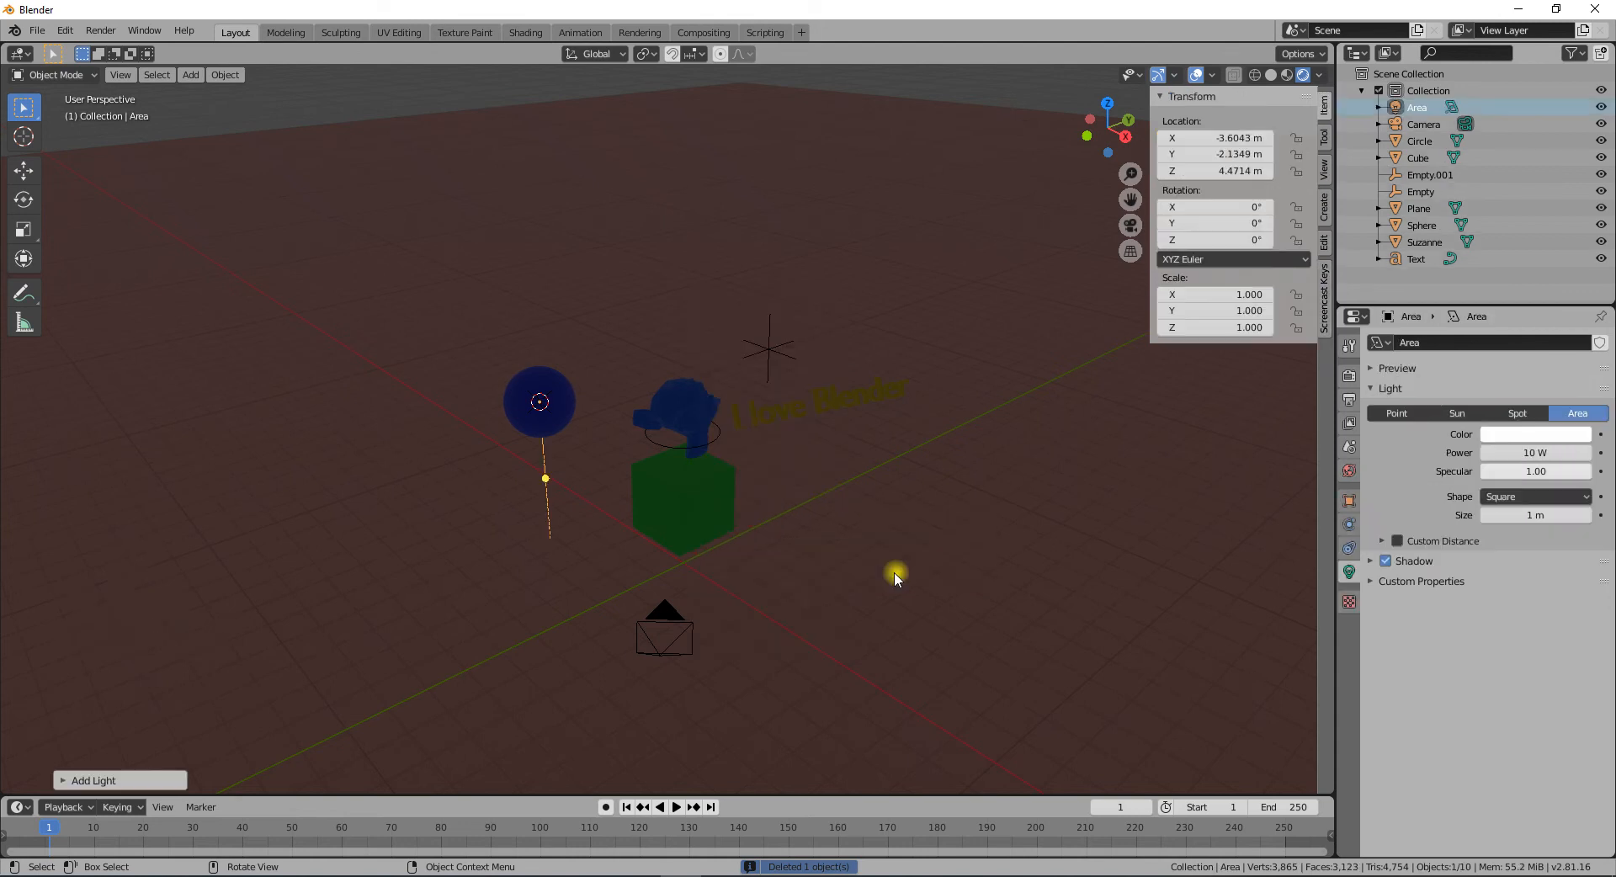
- Raise the area light along Z to about 9 m
key(g)
key(z)
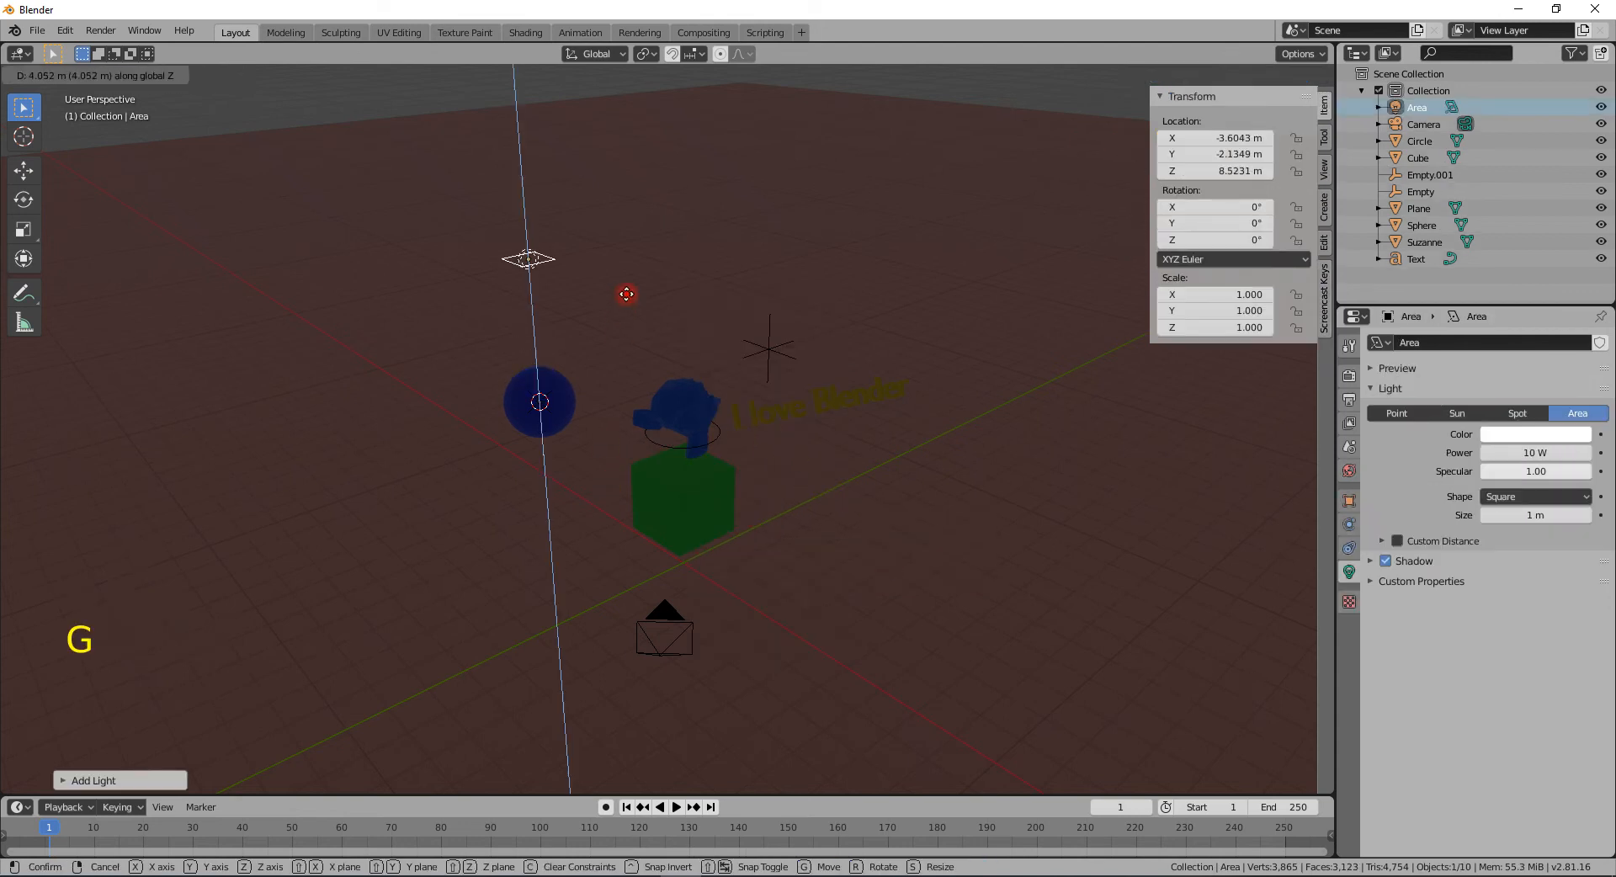
click(638, 323)
- Move the area light along Y to about 8 m
key(g)
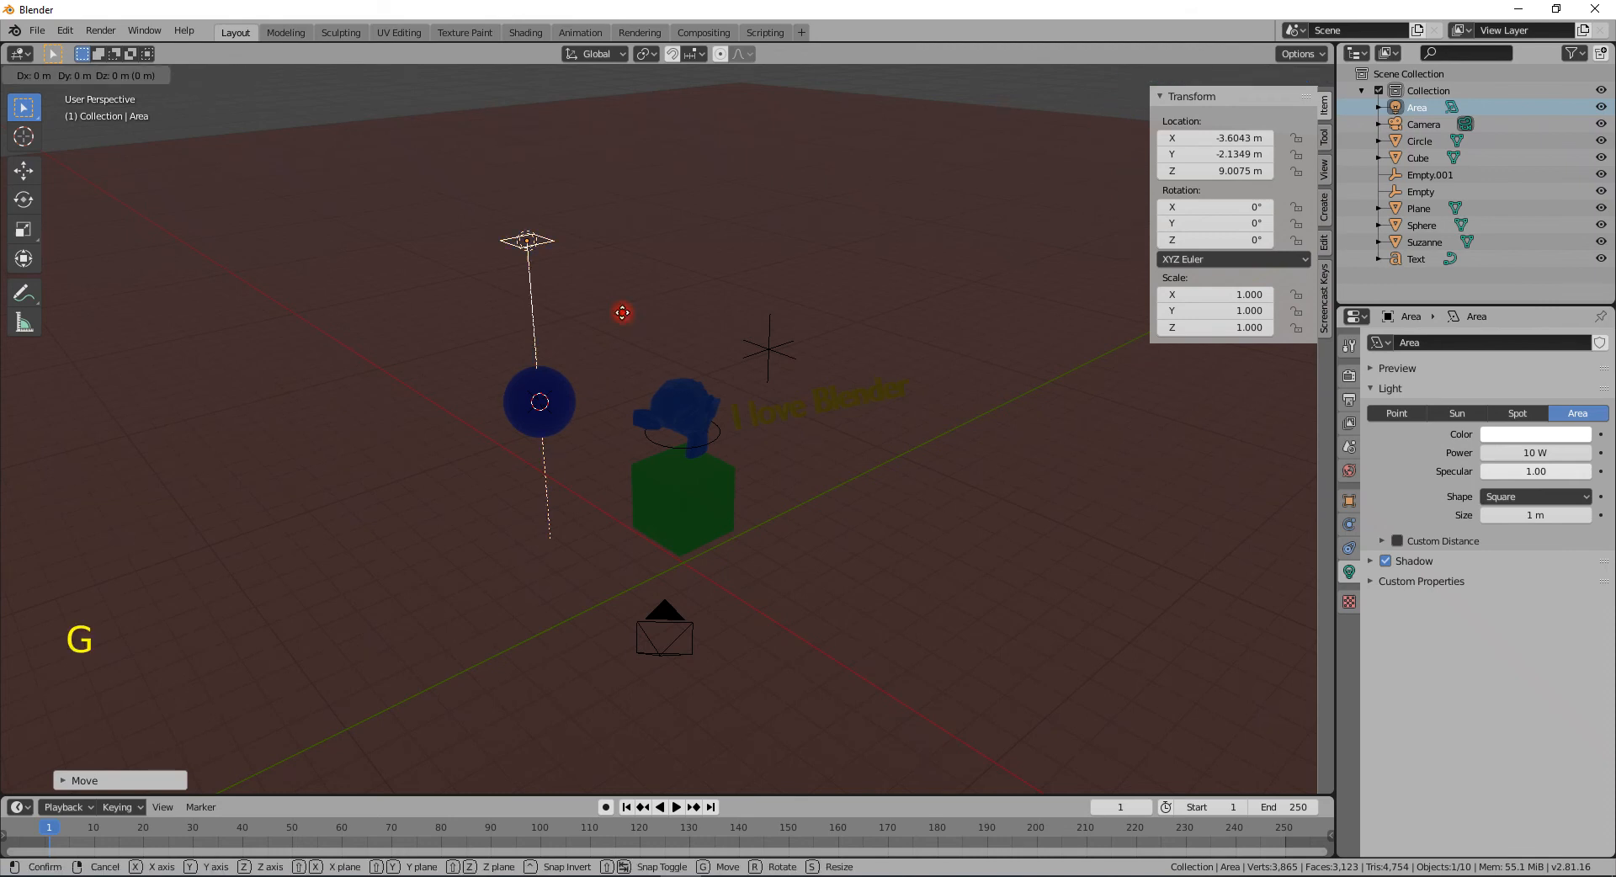
key(y)
click(904, 350)
- Move the area light along X to about 1.7 m
key(g)
key(x)
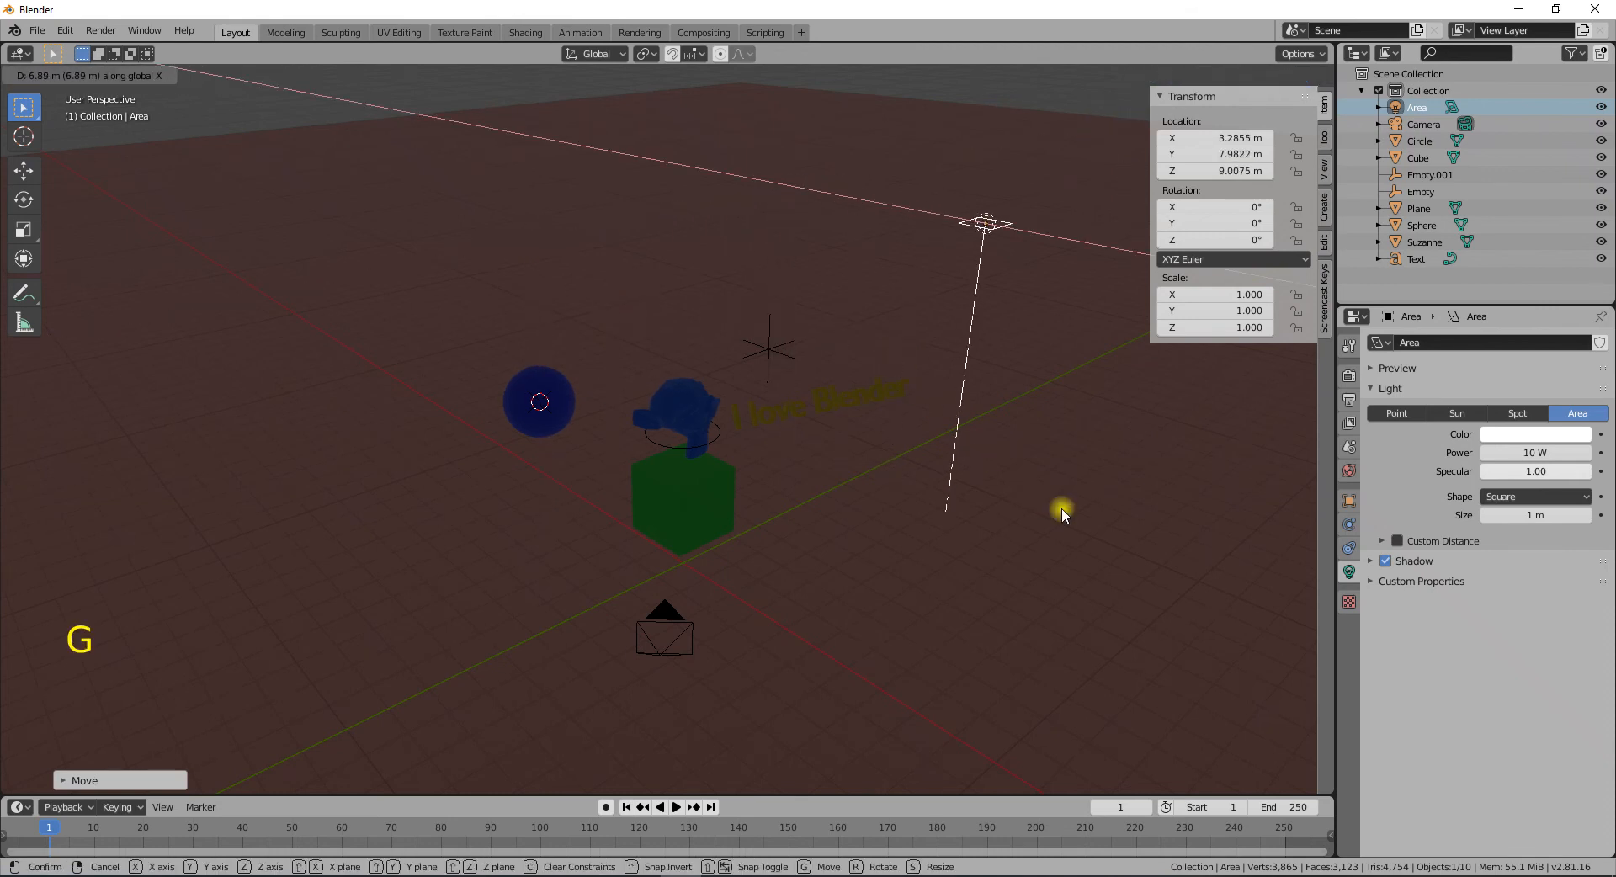
key(g)
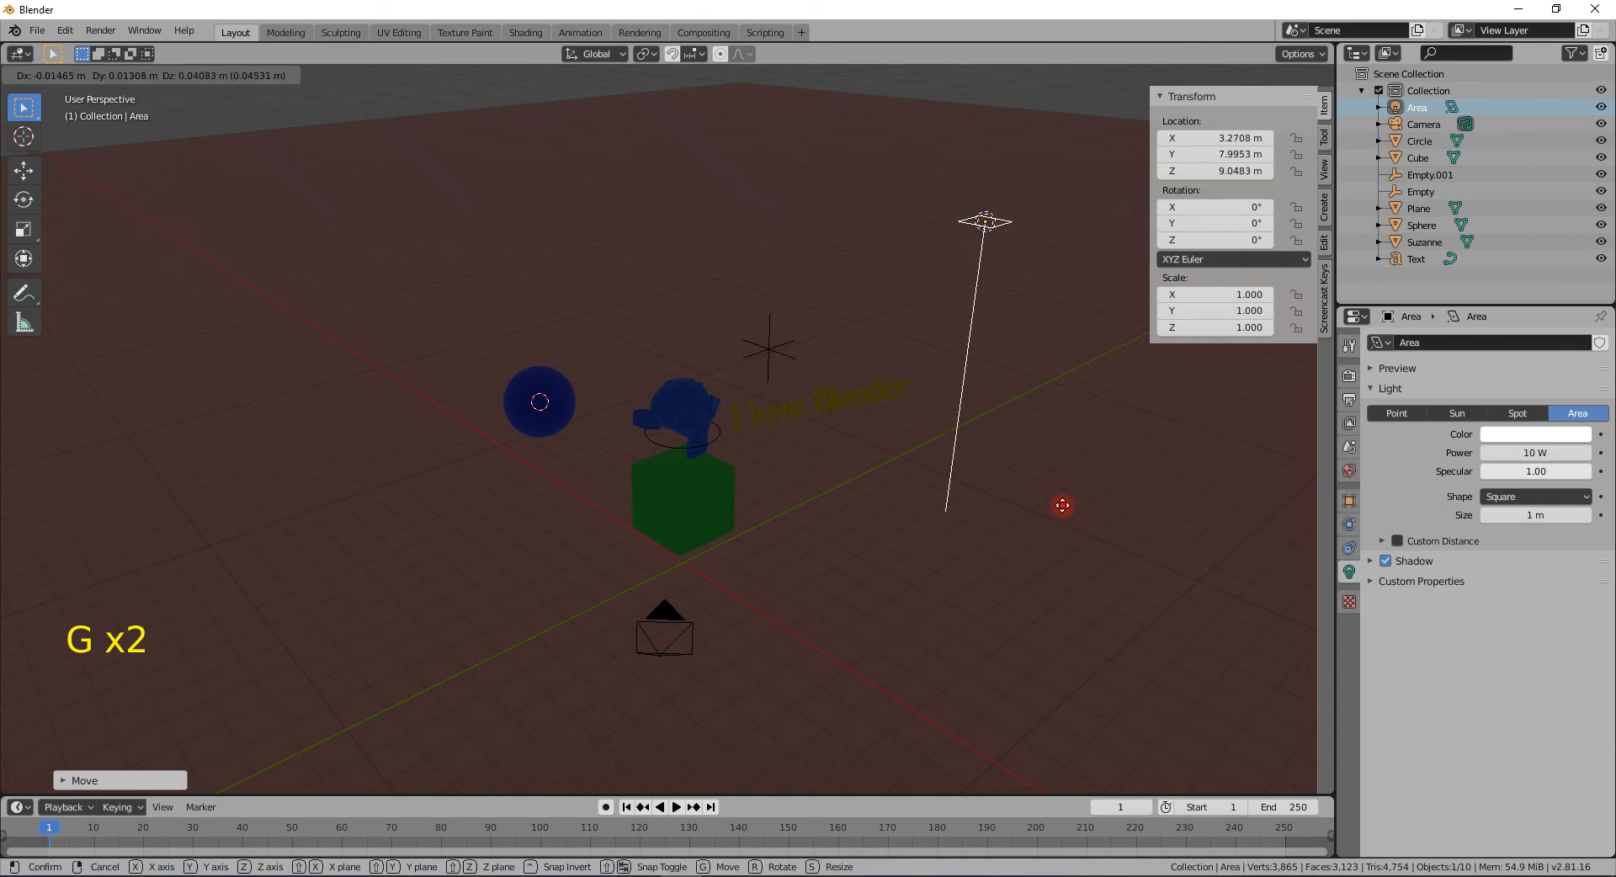
click(1000, 547)
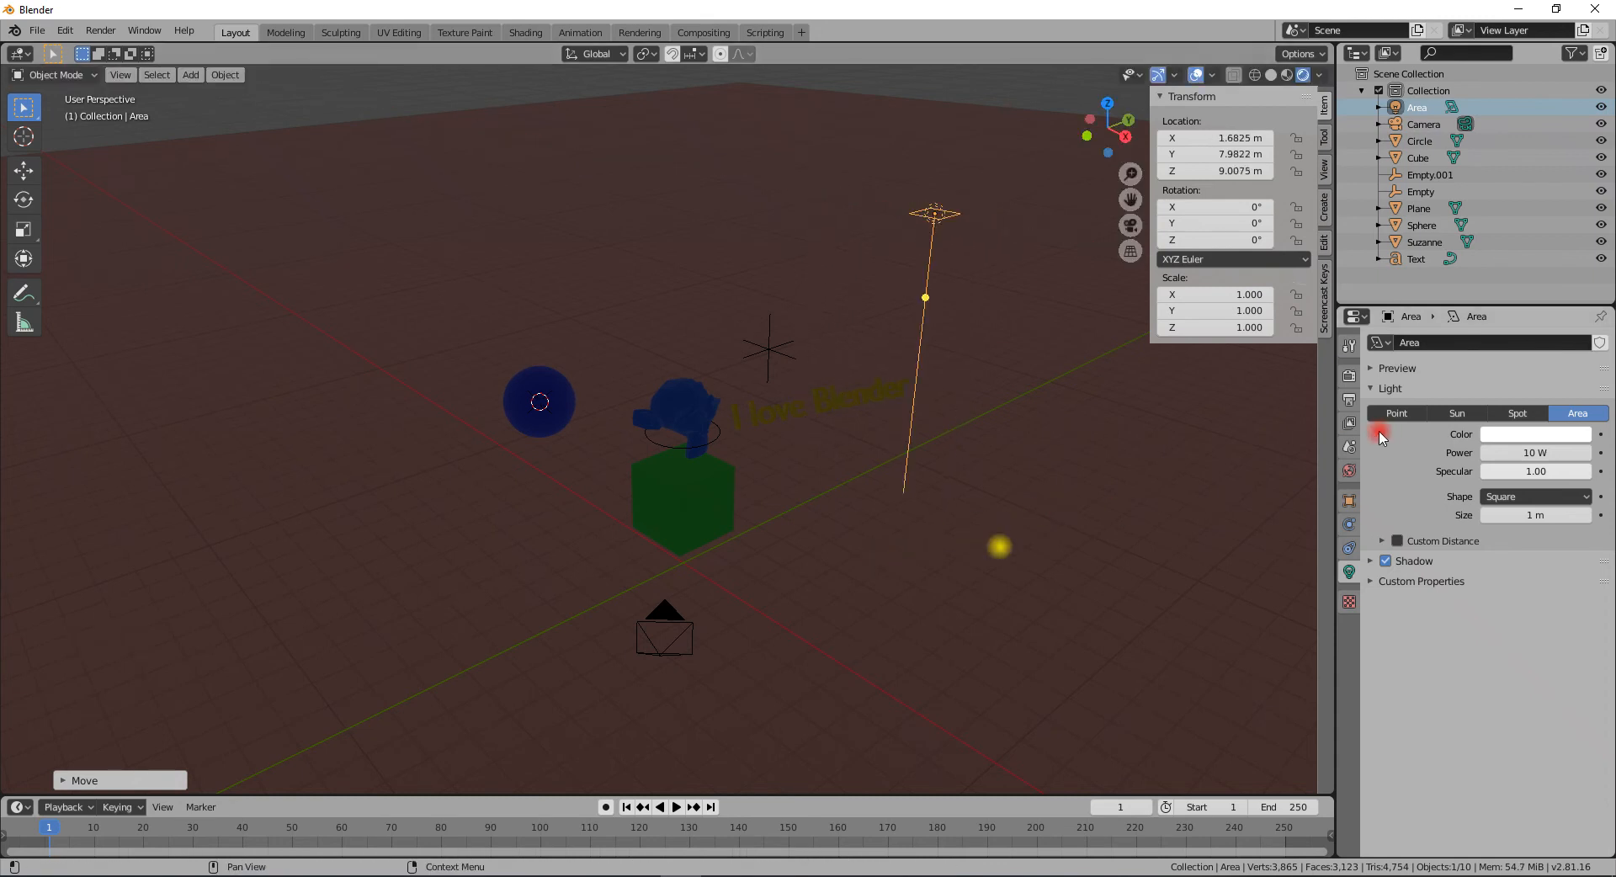
- Set the area light's power to 1000 W
click(1555, 451)
text(00)
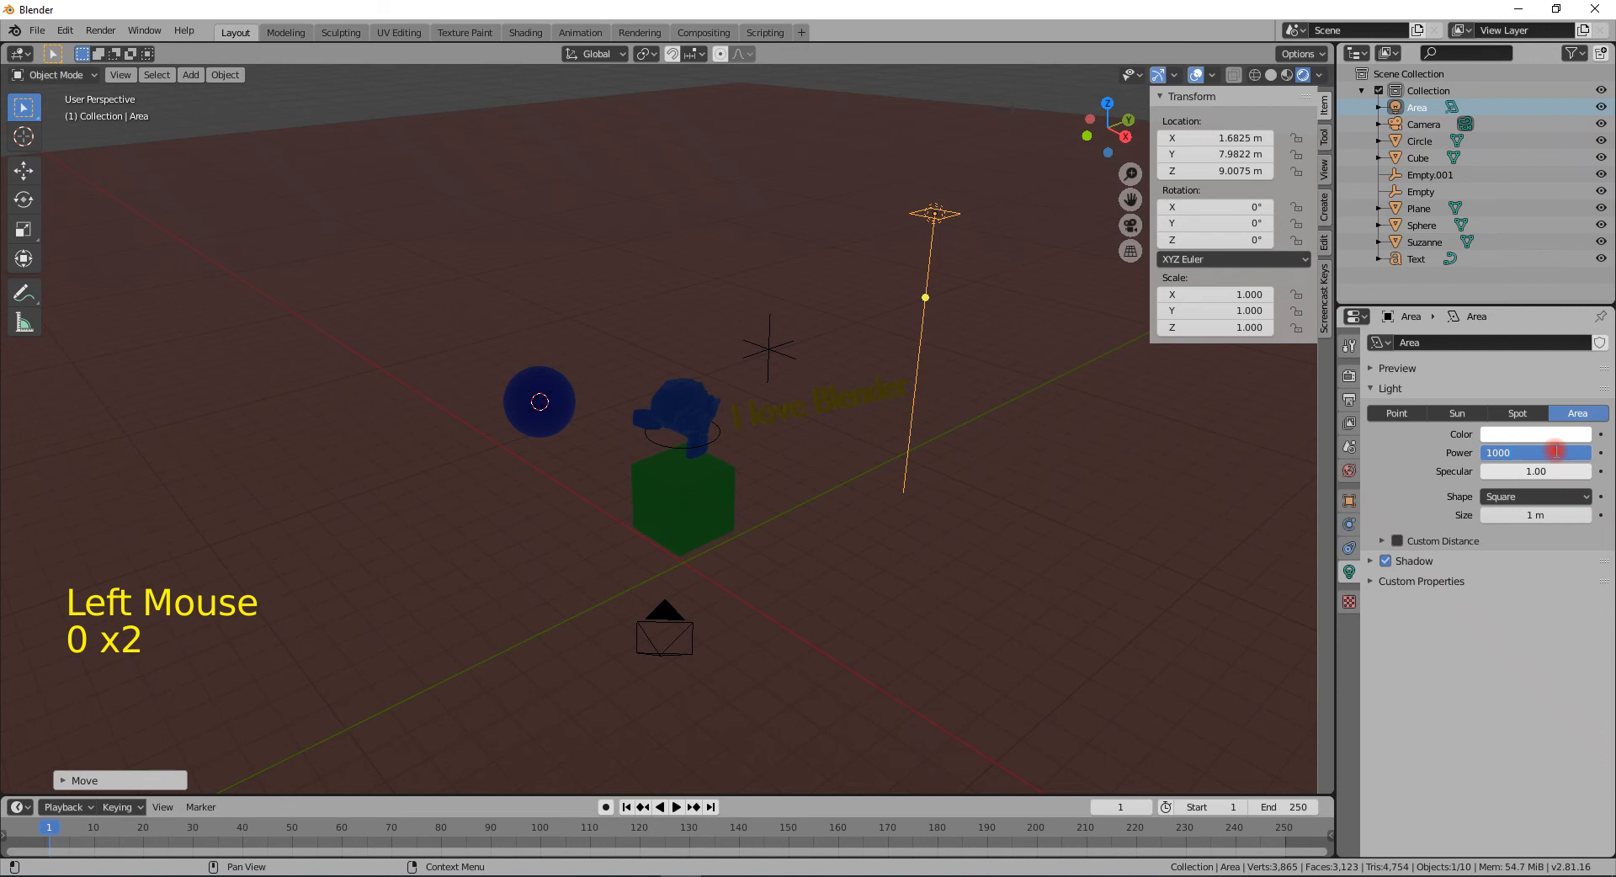
key(Return)
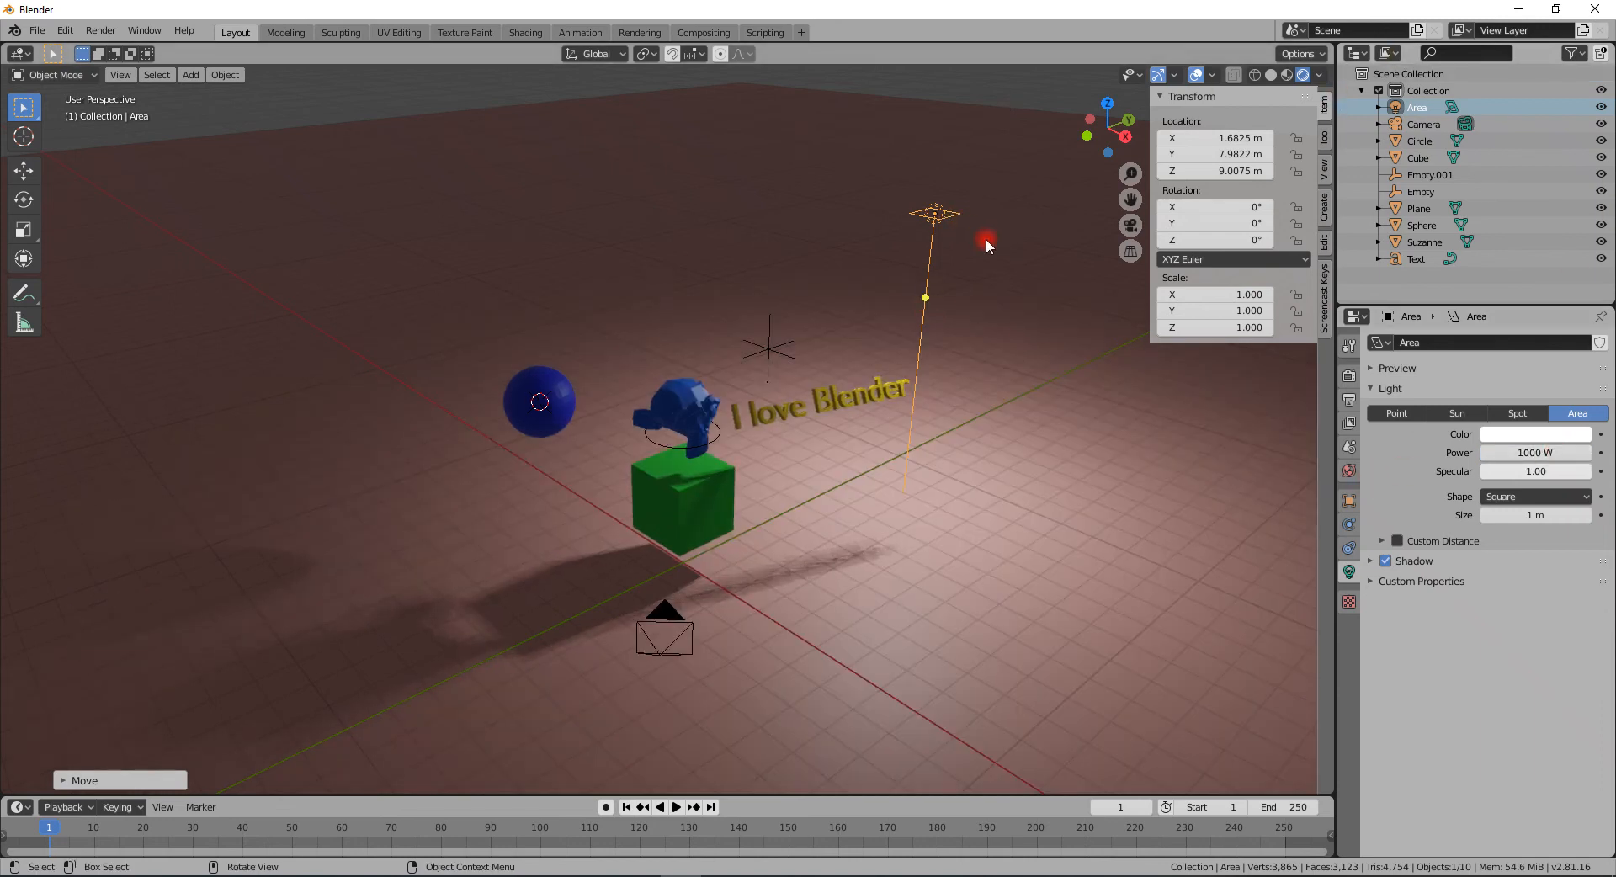
- Rotate the area light freely toward the scene, then delete it
key(r)
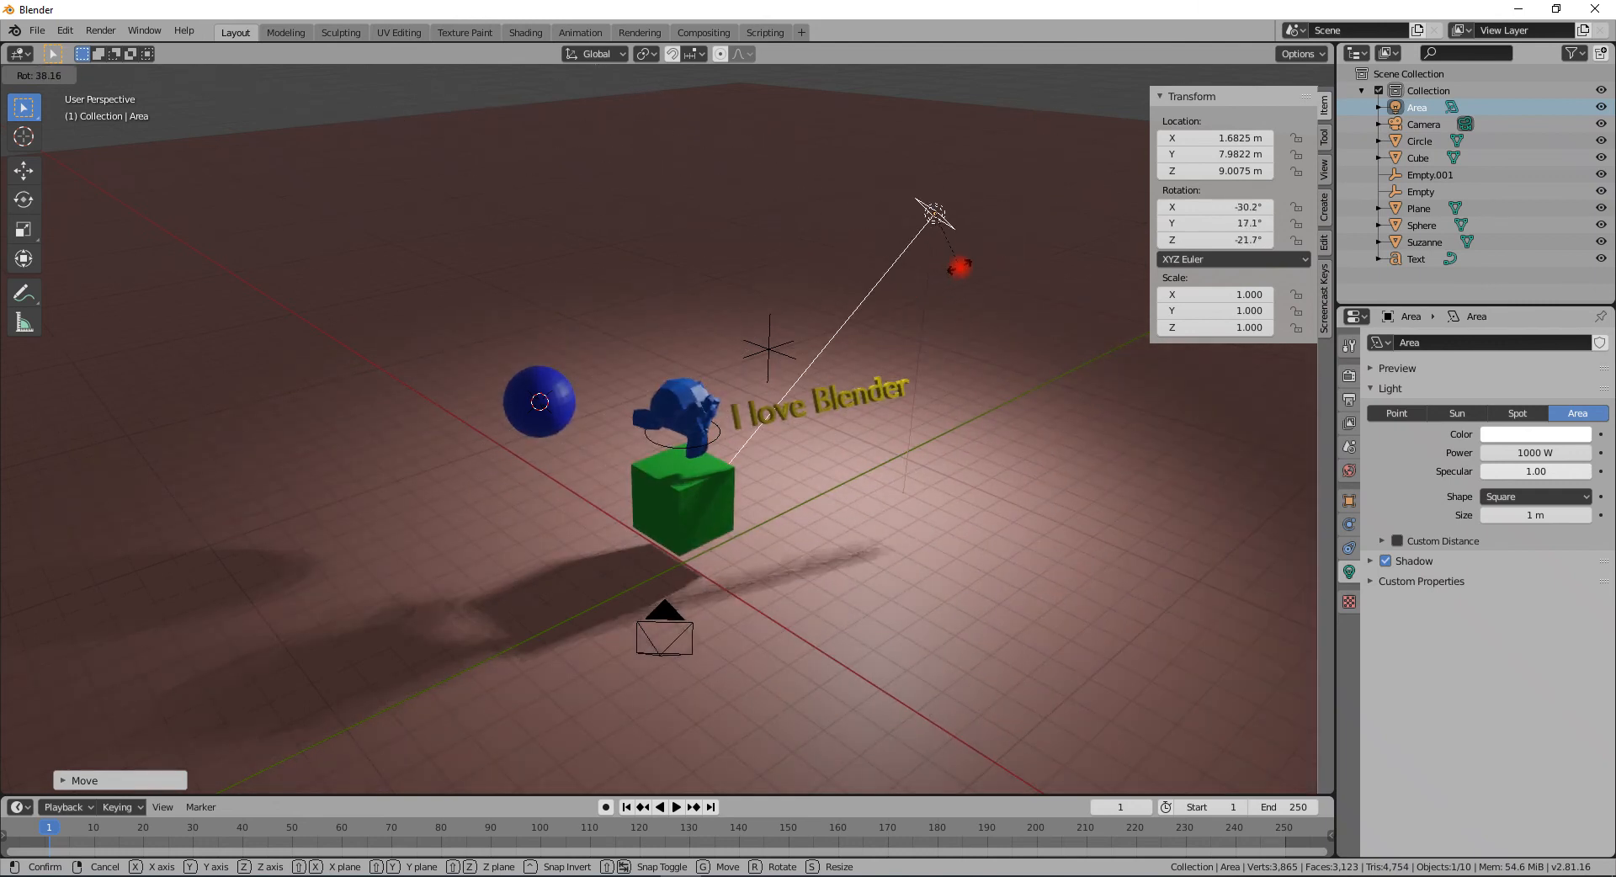
click(959, 266)
key(Delete)
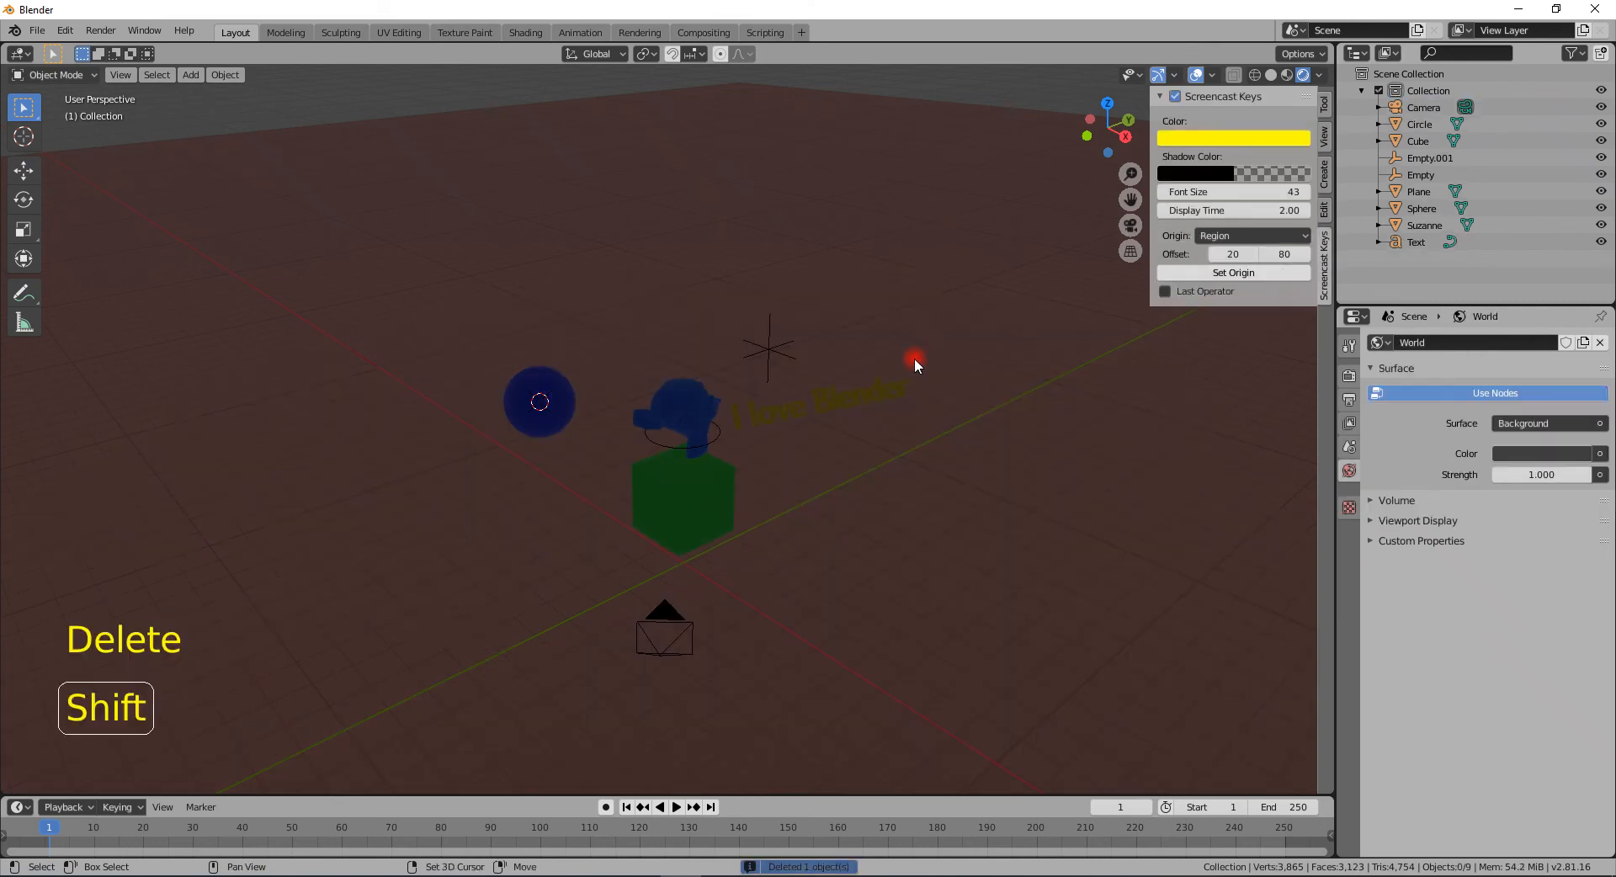
- Add a Sun light at the 3D cursor
key(shift+a)
mouse_move(914, 357)
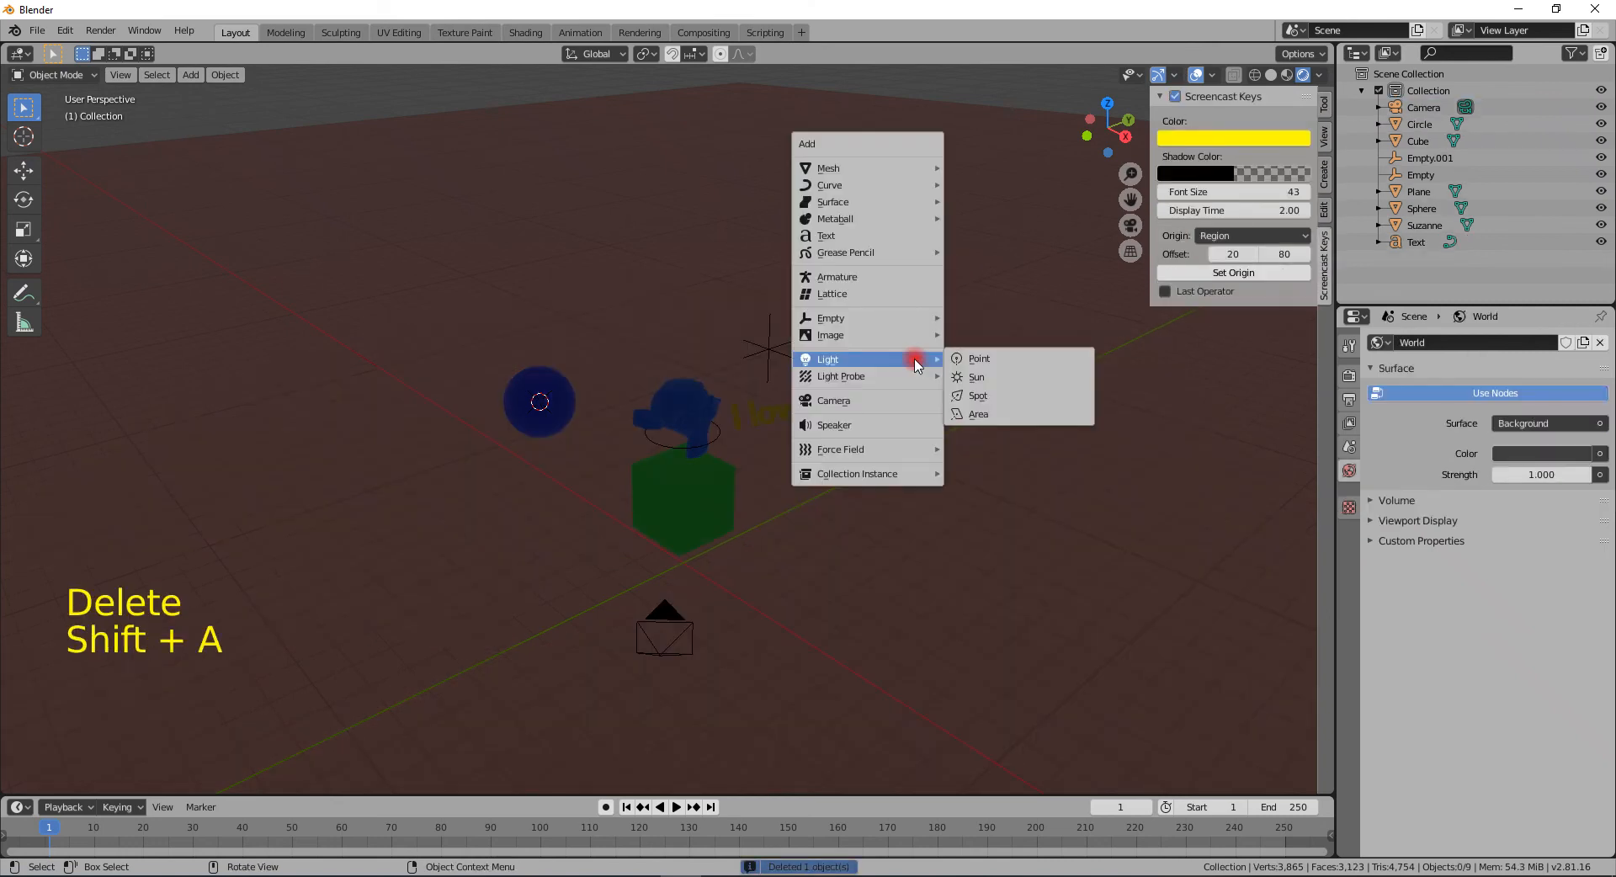
click(993, 387)
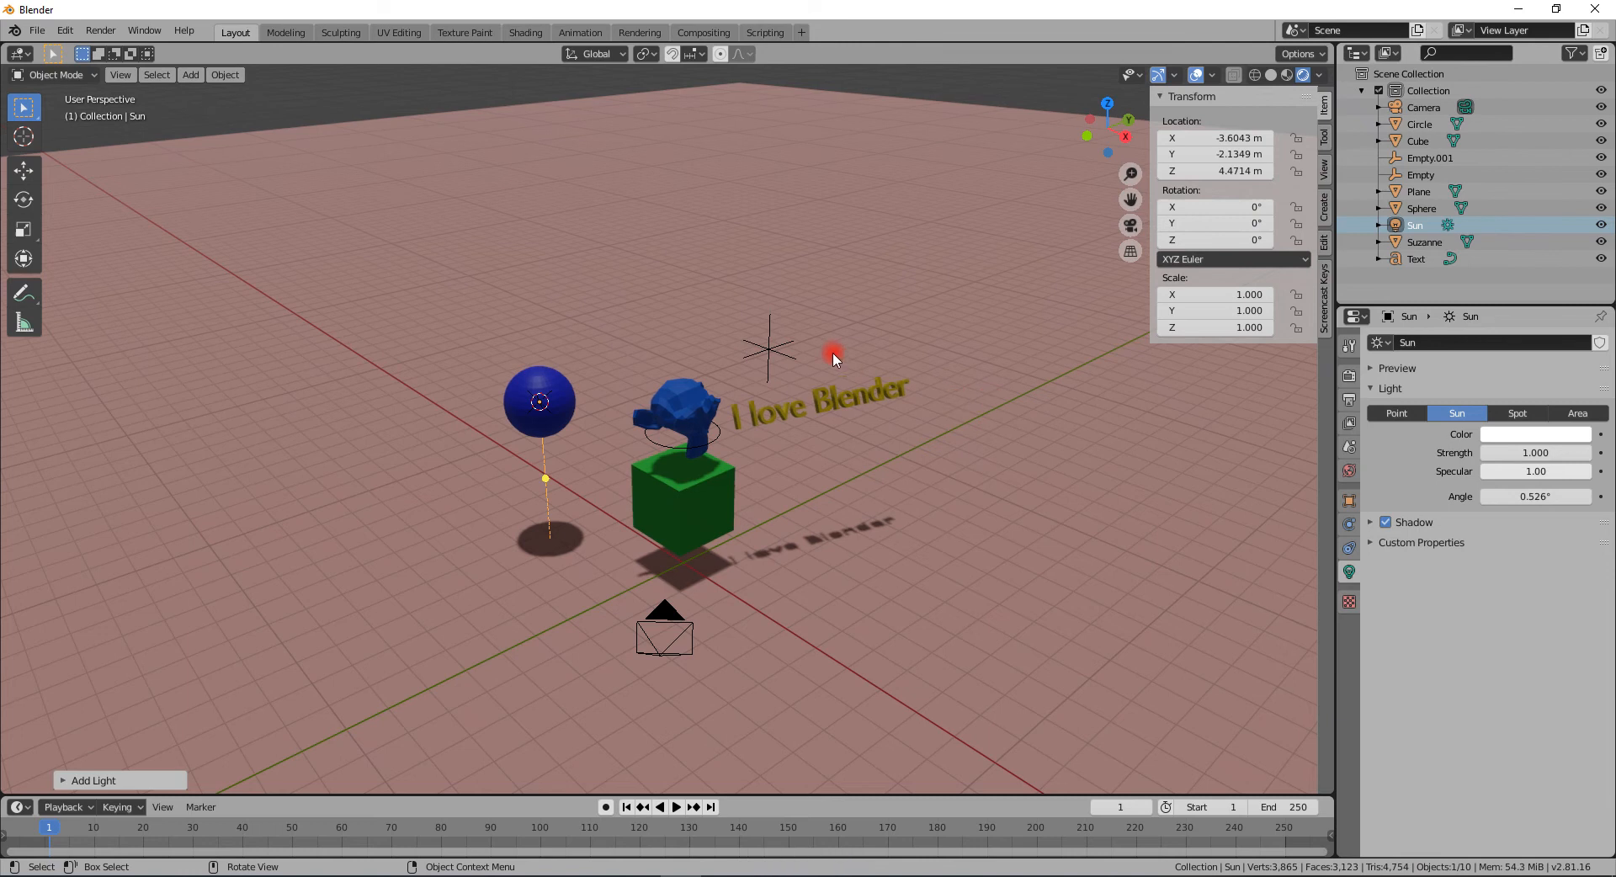
- Move the sun light to about X 4.1 m, Y 16.1 m, Z 16.6 m
scroll(832, 352, down, 4)
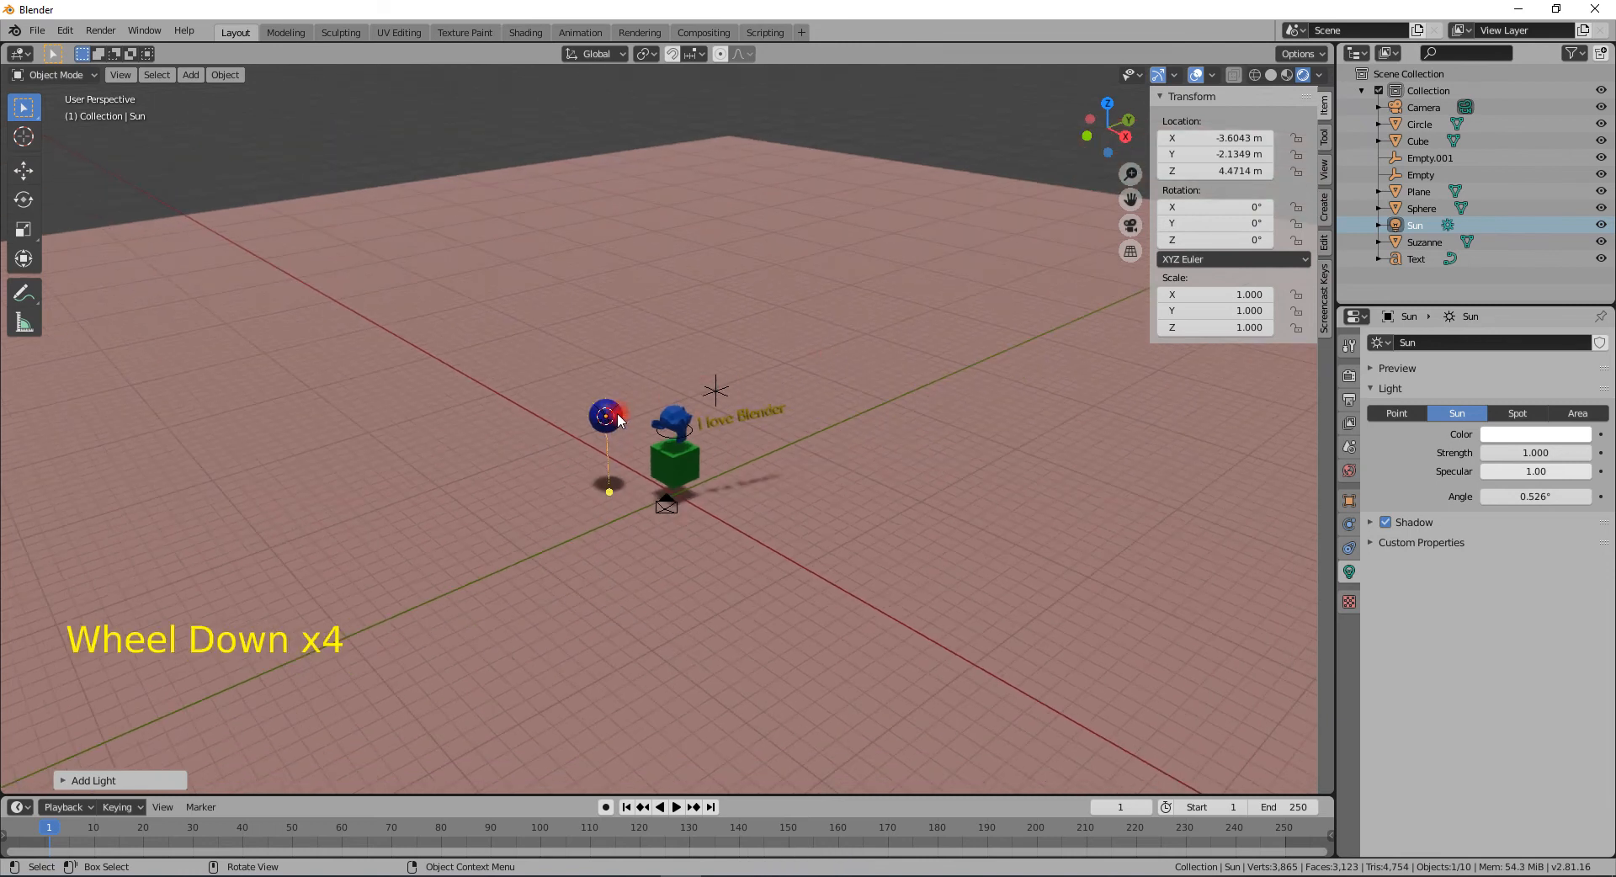
key(g)
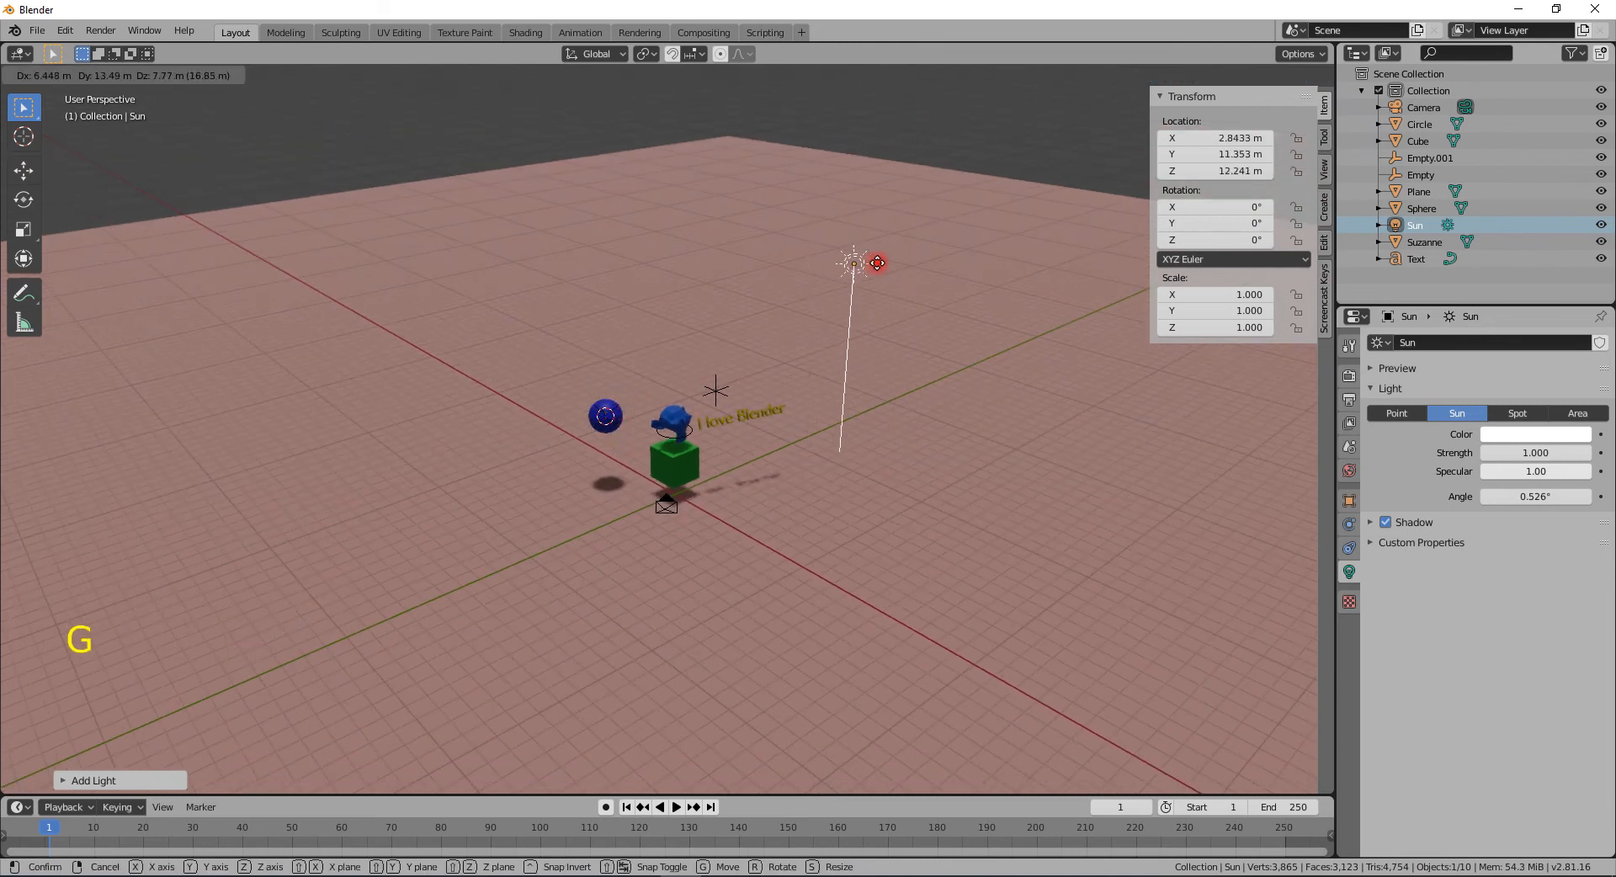
click(942, 177)
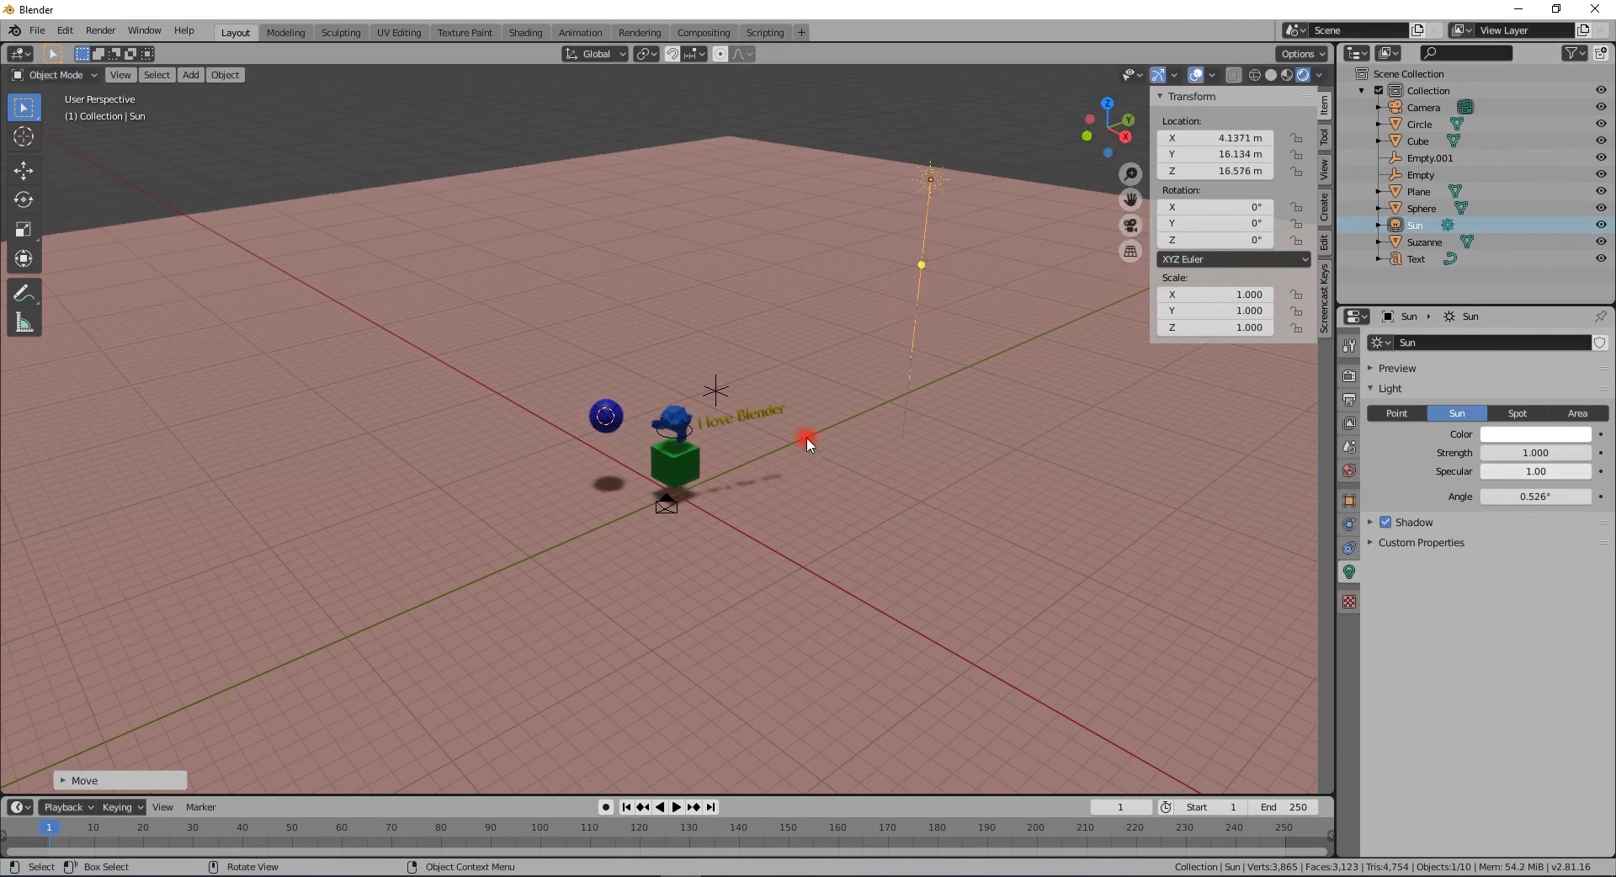
- Rotate the sun light around the X axis to about -60.4°
key(r)
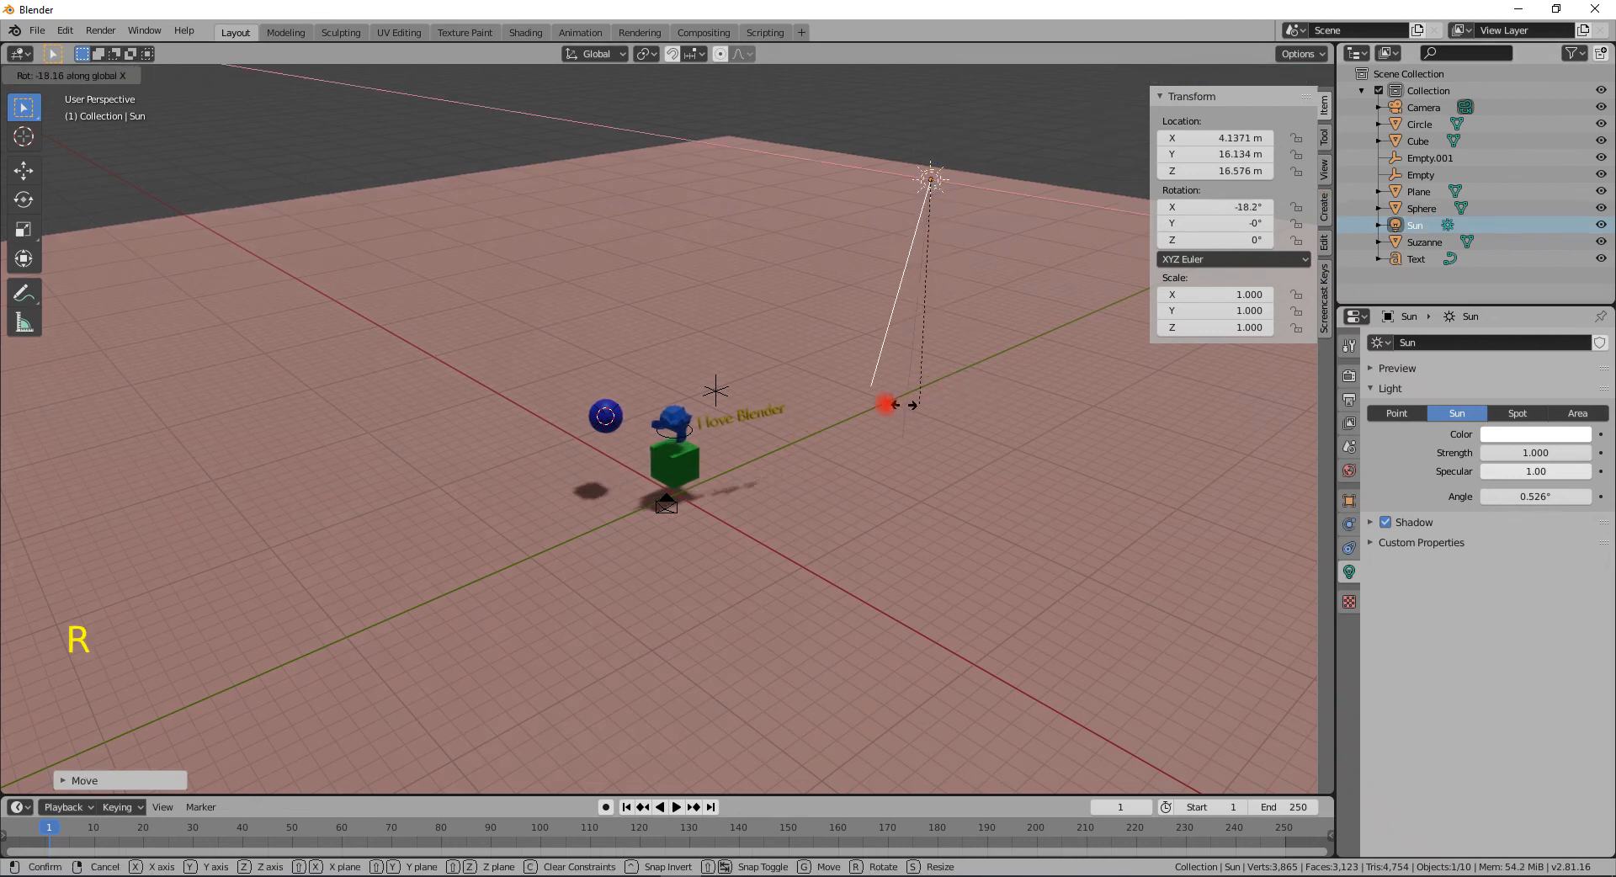
key(x)
click(845, 432)
middle_drag(846, 433, 811, 376)
scroll(602, 478, up, 2)
scroll(554, 487, up, 2)
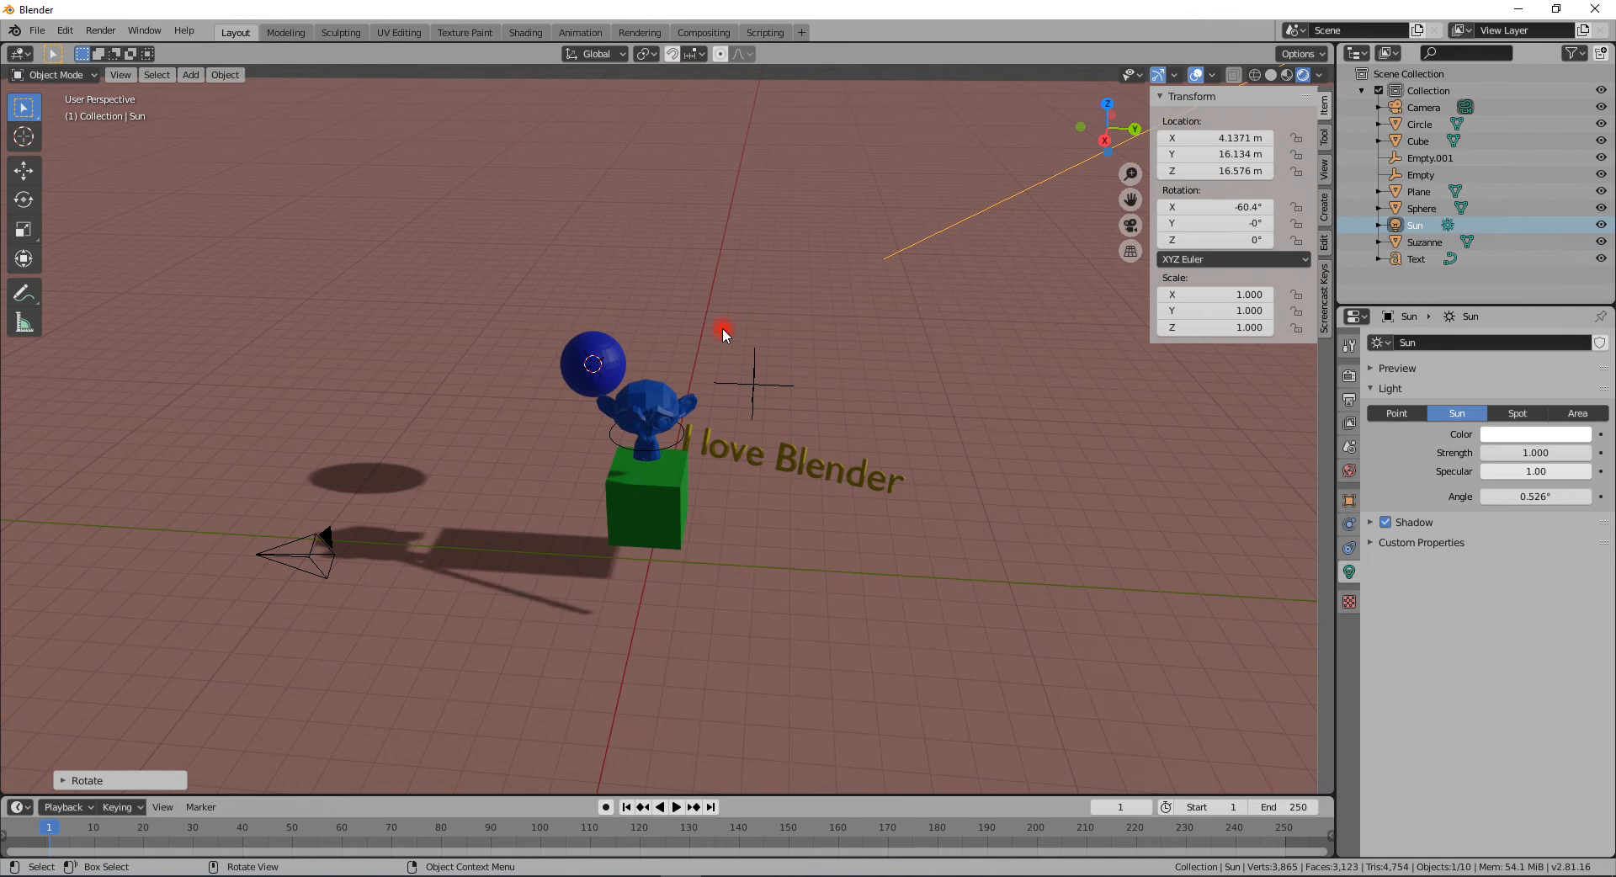
- Select the 3D text and rotate it so its Z rotation is about 176°
middle_drag(749, 406, 750, 473)
click(759, 468)
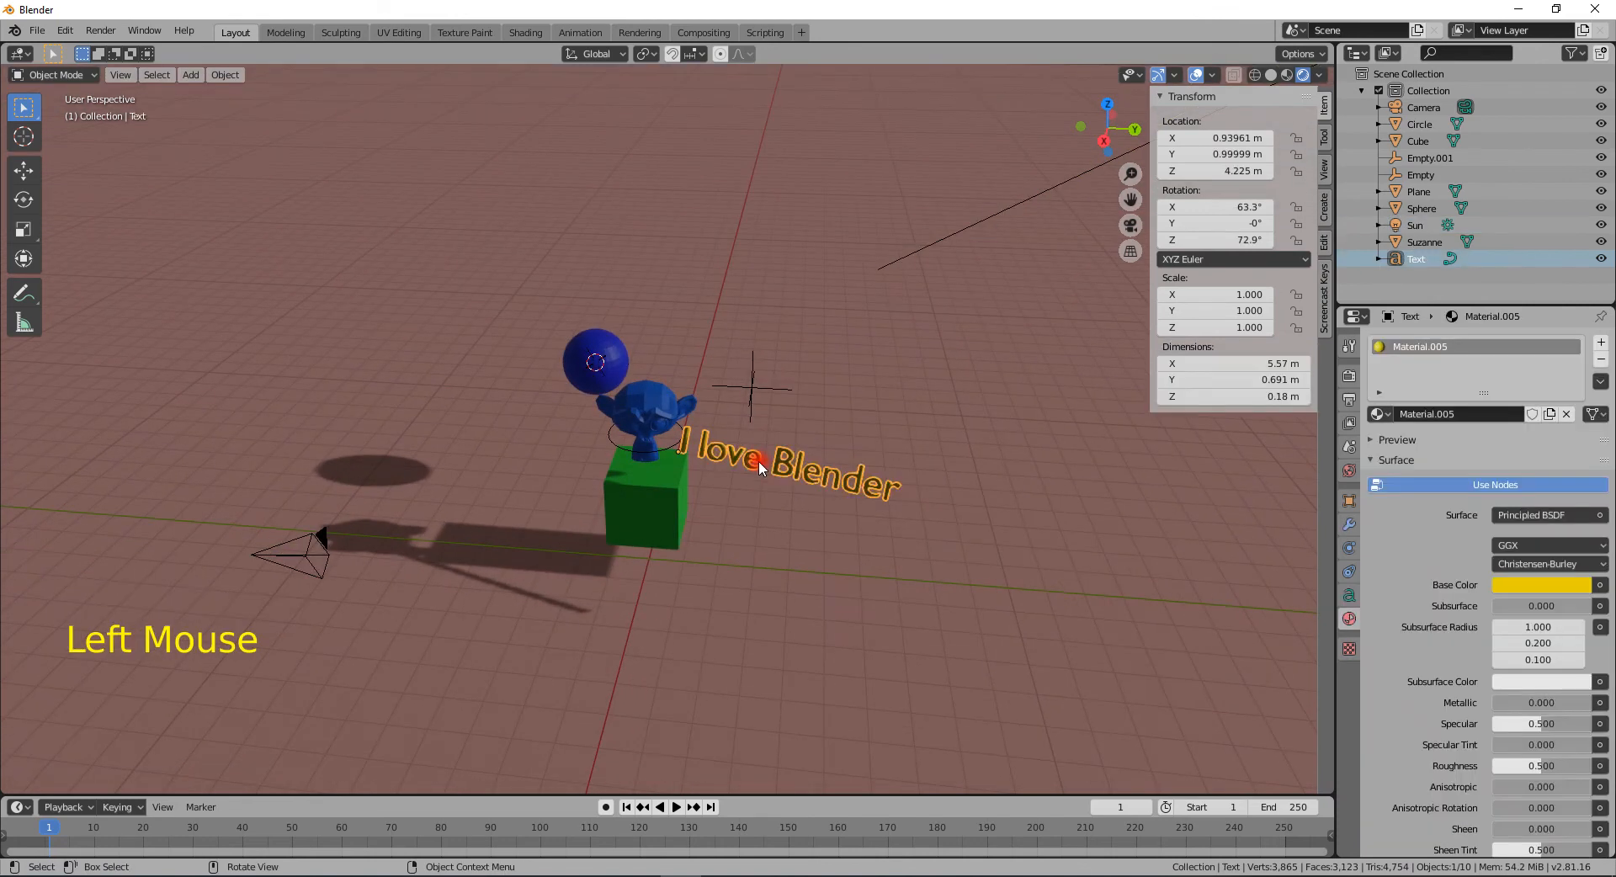
key(r)
click(653, 241)
middle_drag(653, 242, 654, 487)
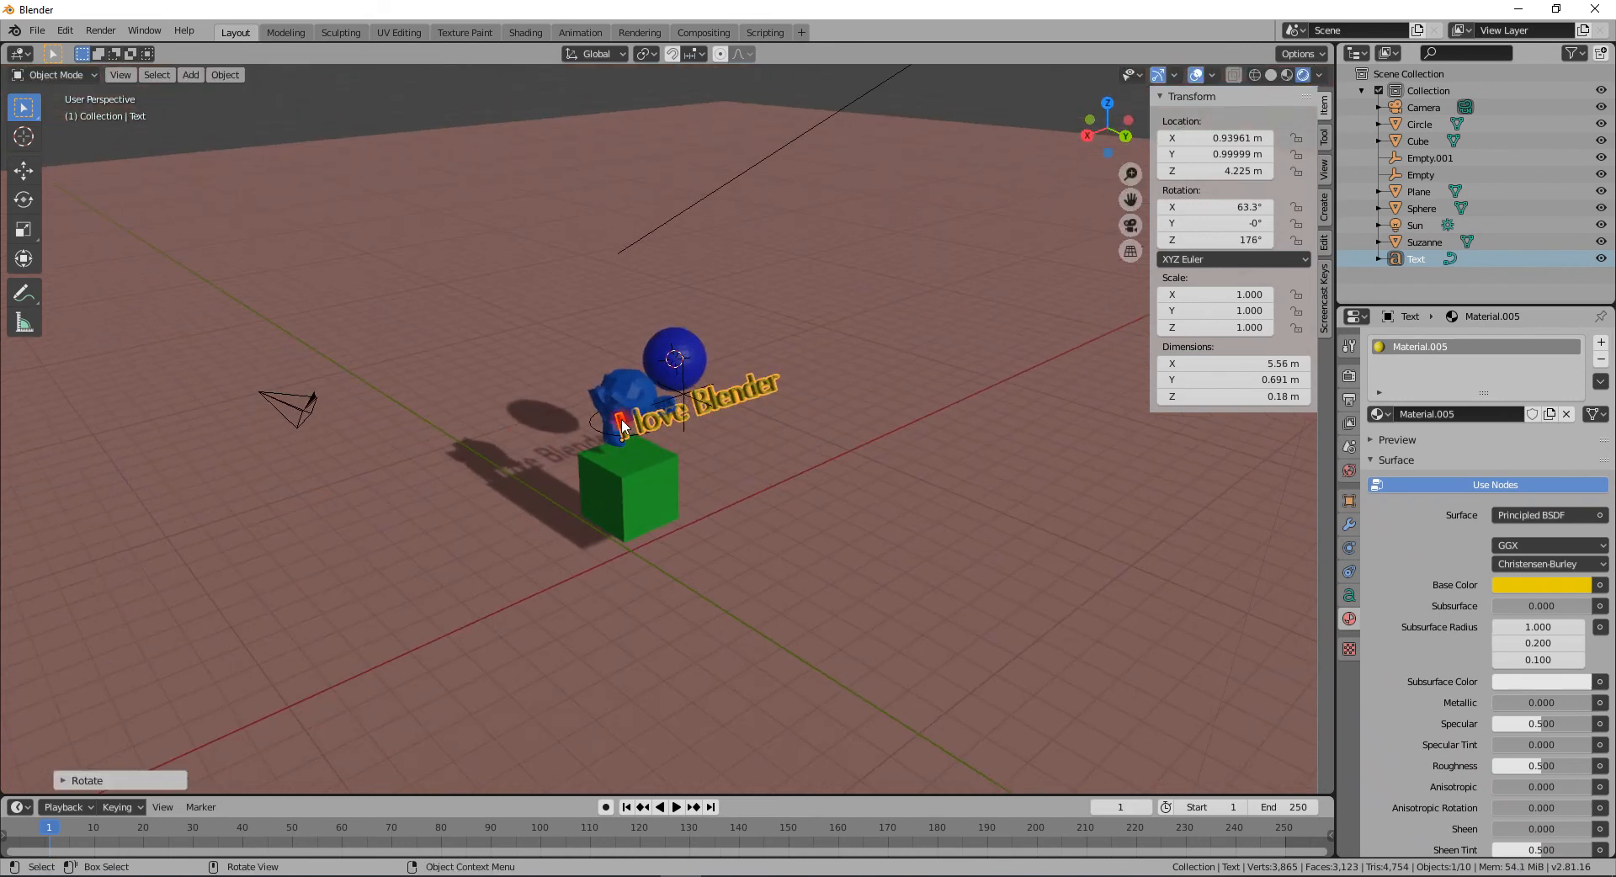
middle_drag(736, 471, 795, 479)
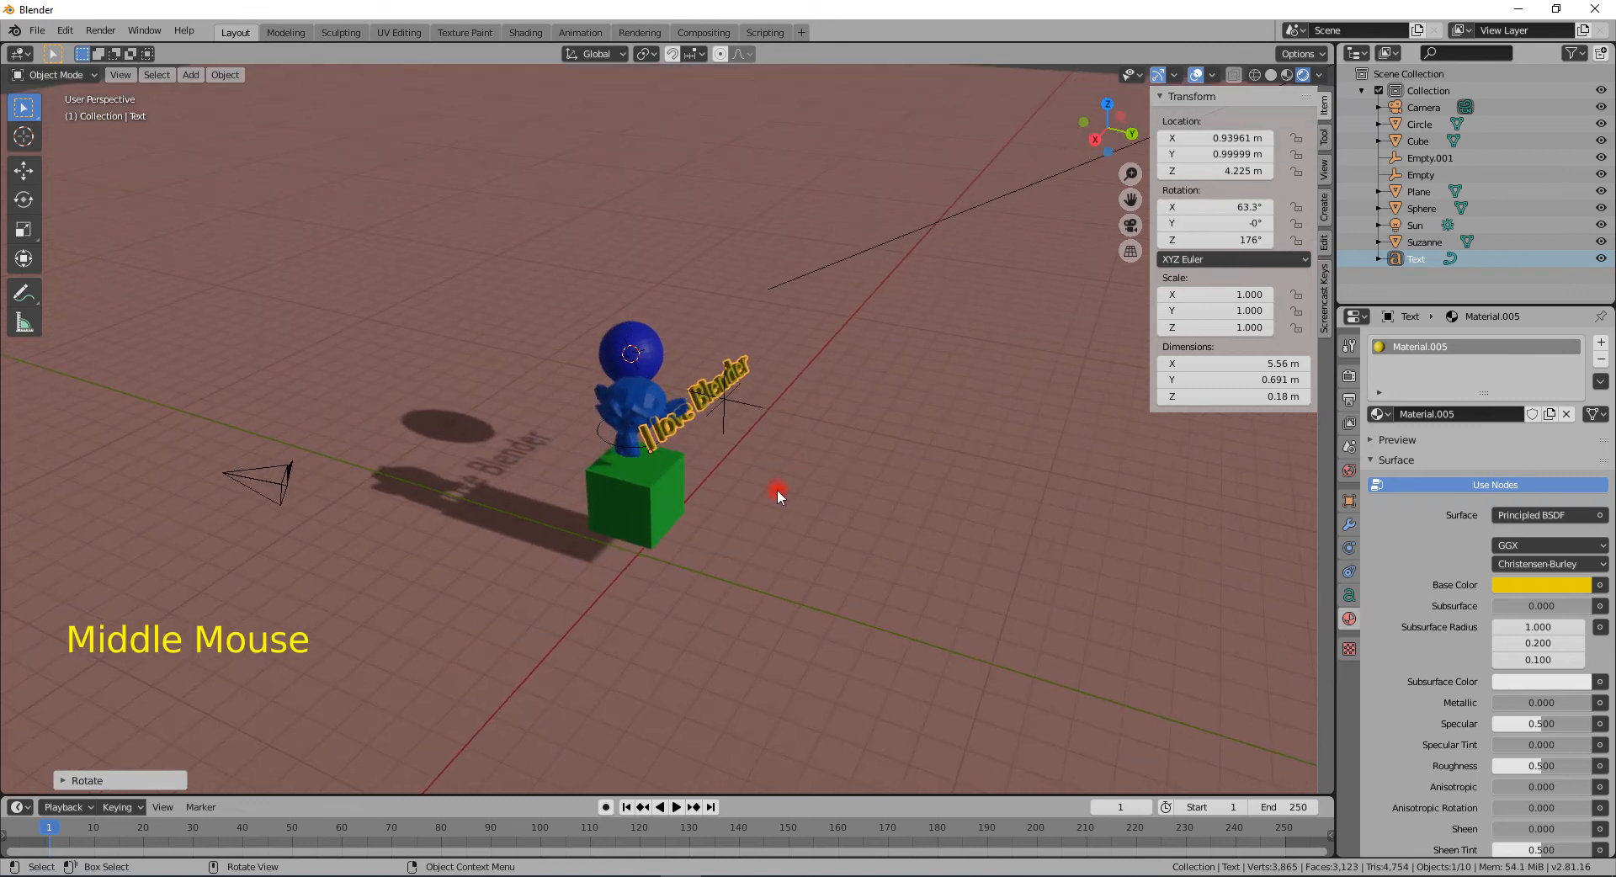
key(shift+a)
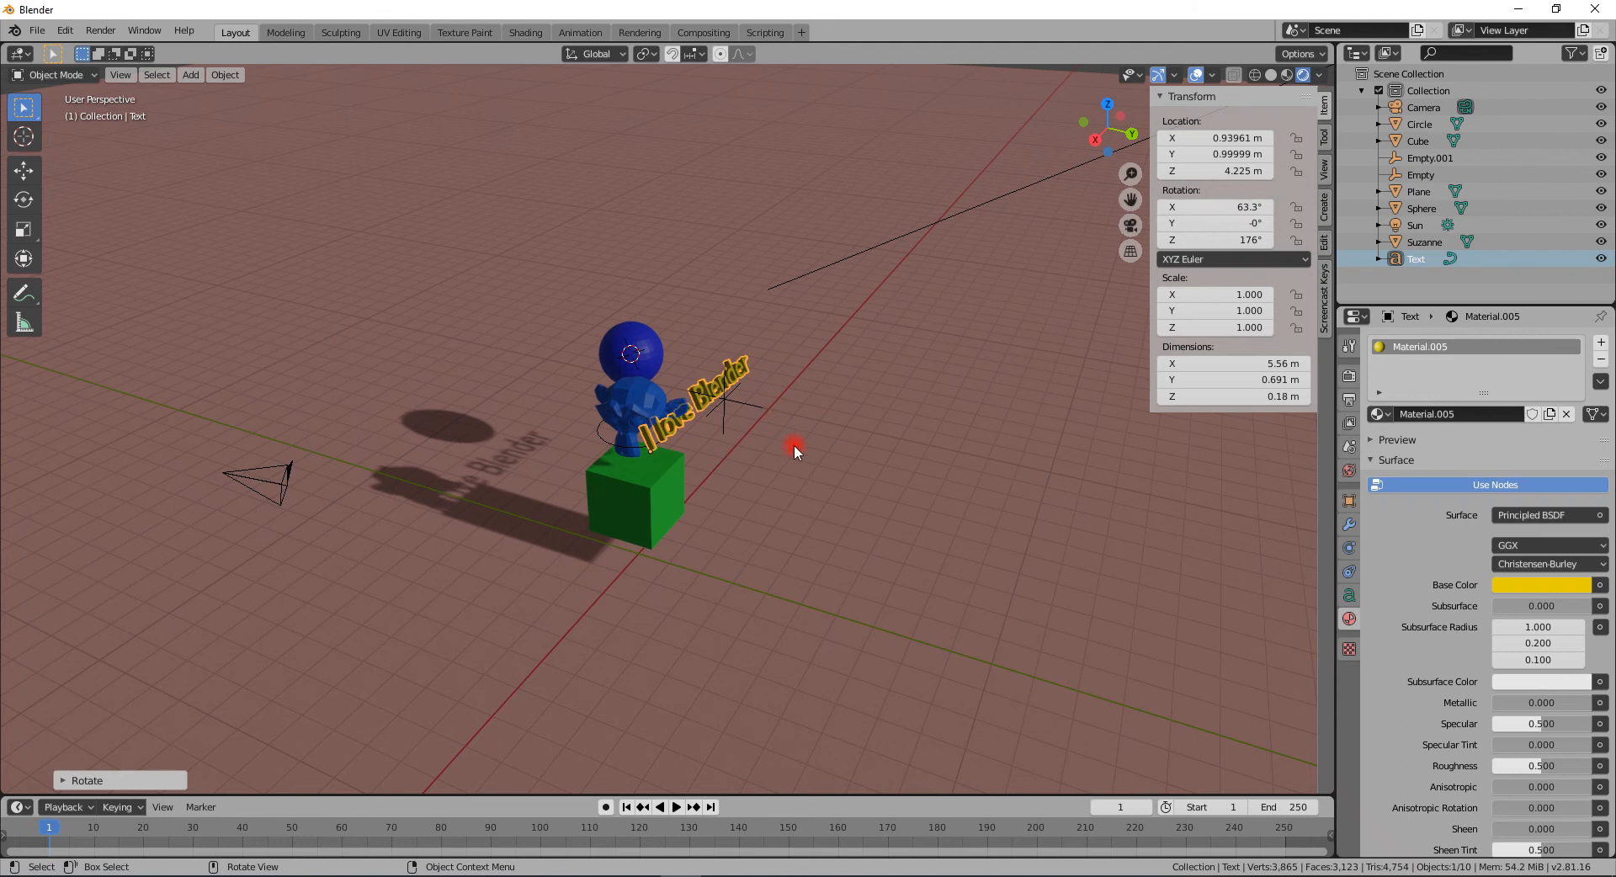
key(shift)
- Open the Preferences, go to Add-ons and filter the list to the Add Mesh category
click(65, 30)
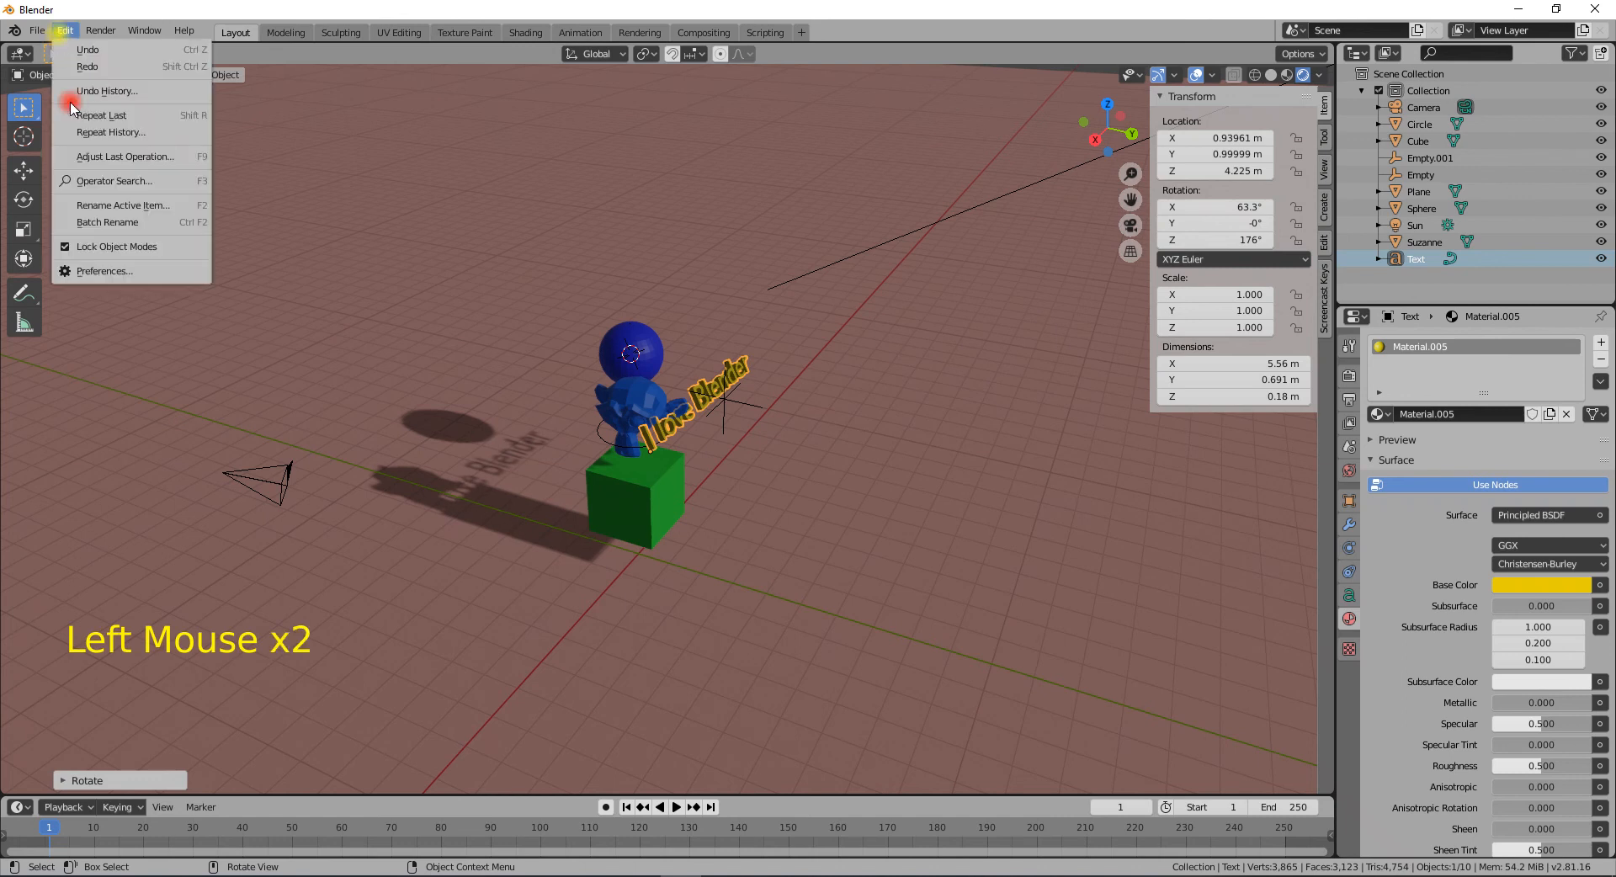
click(103, 271)
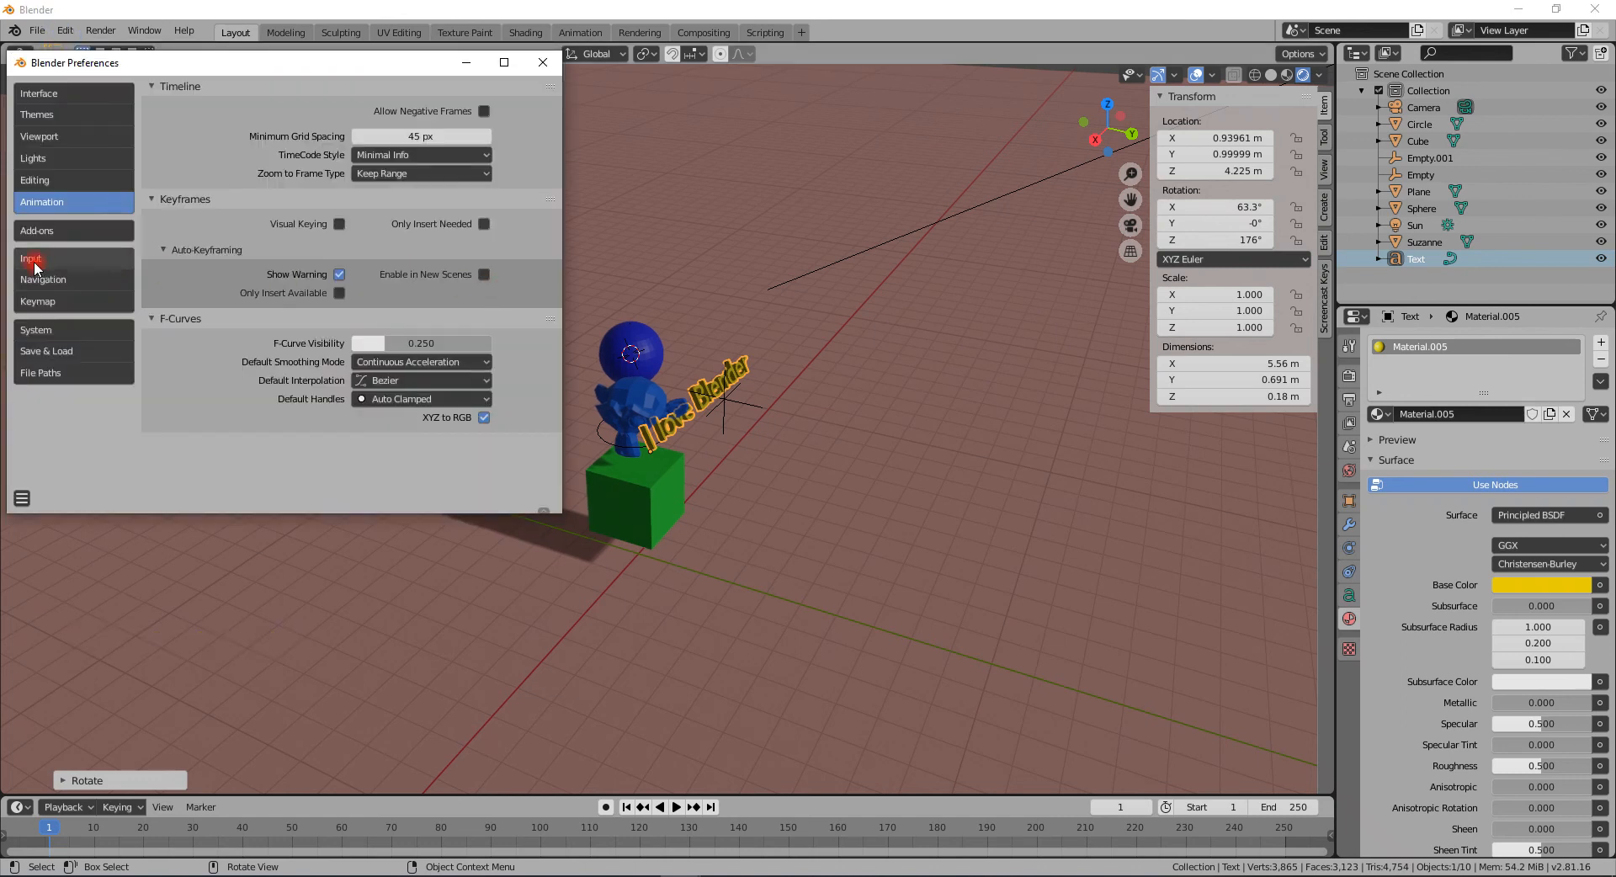
click(50, 226)
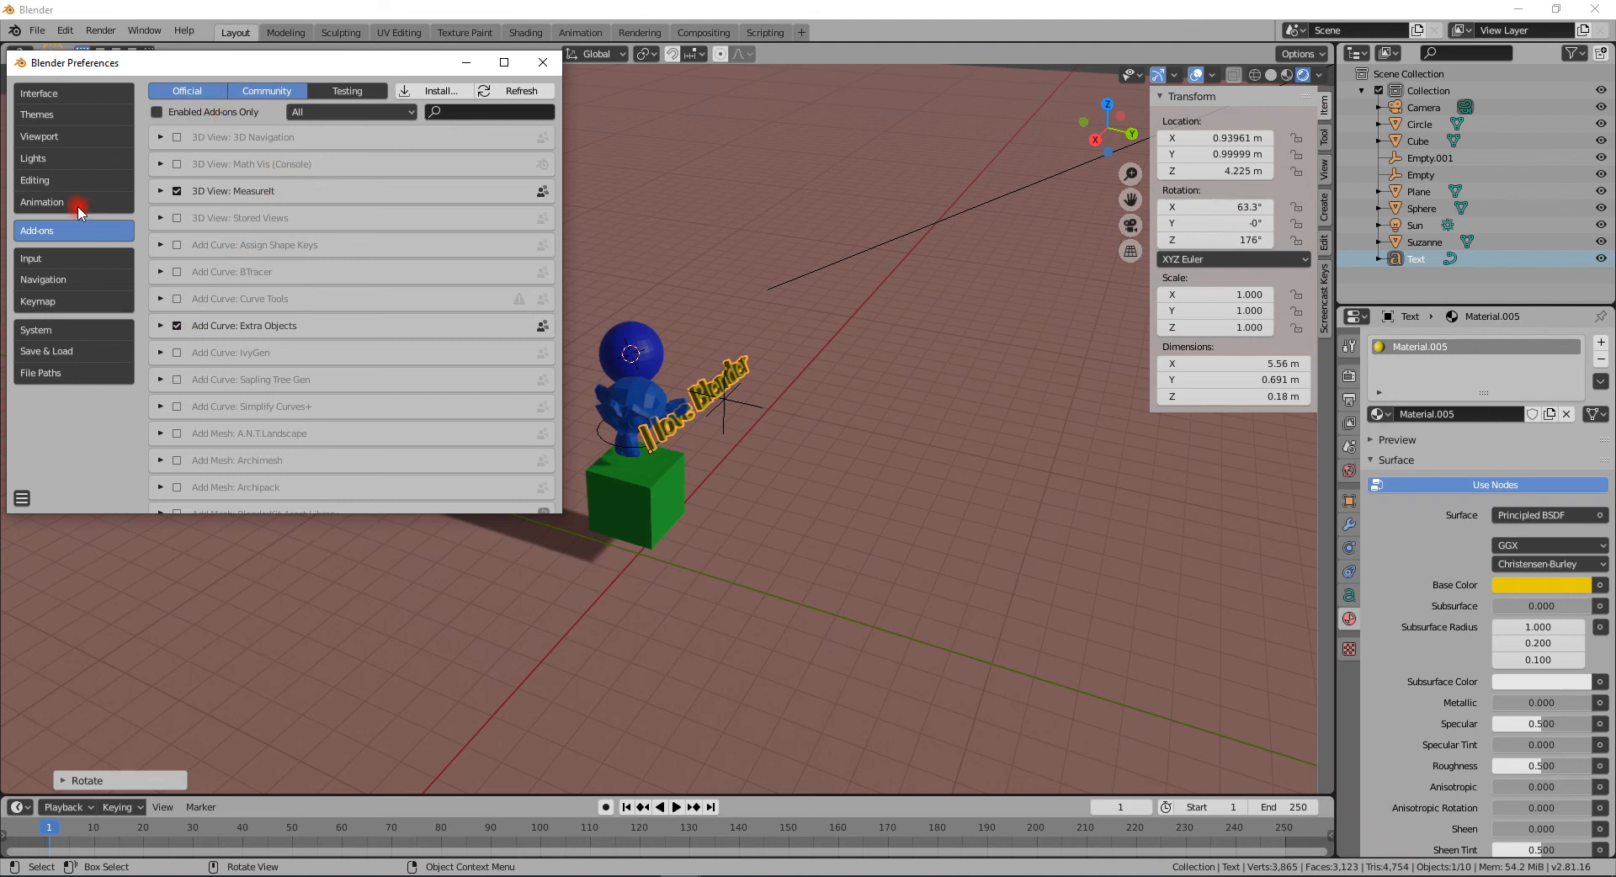
click(348, 109)
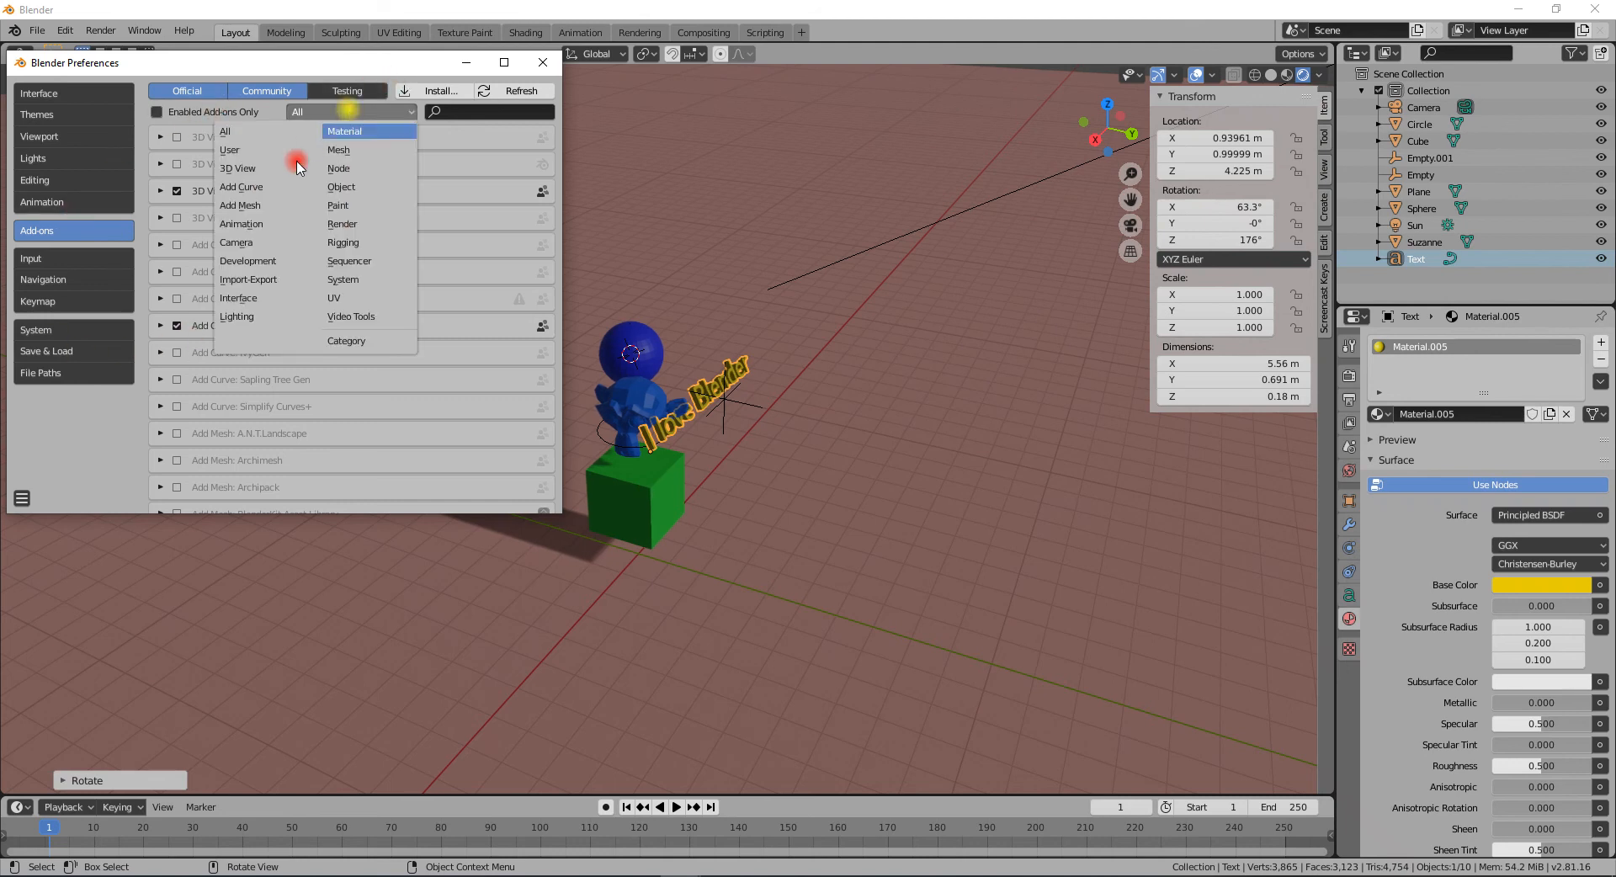
click(252, 207)
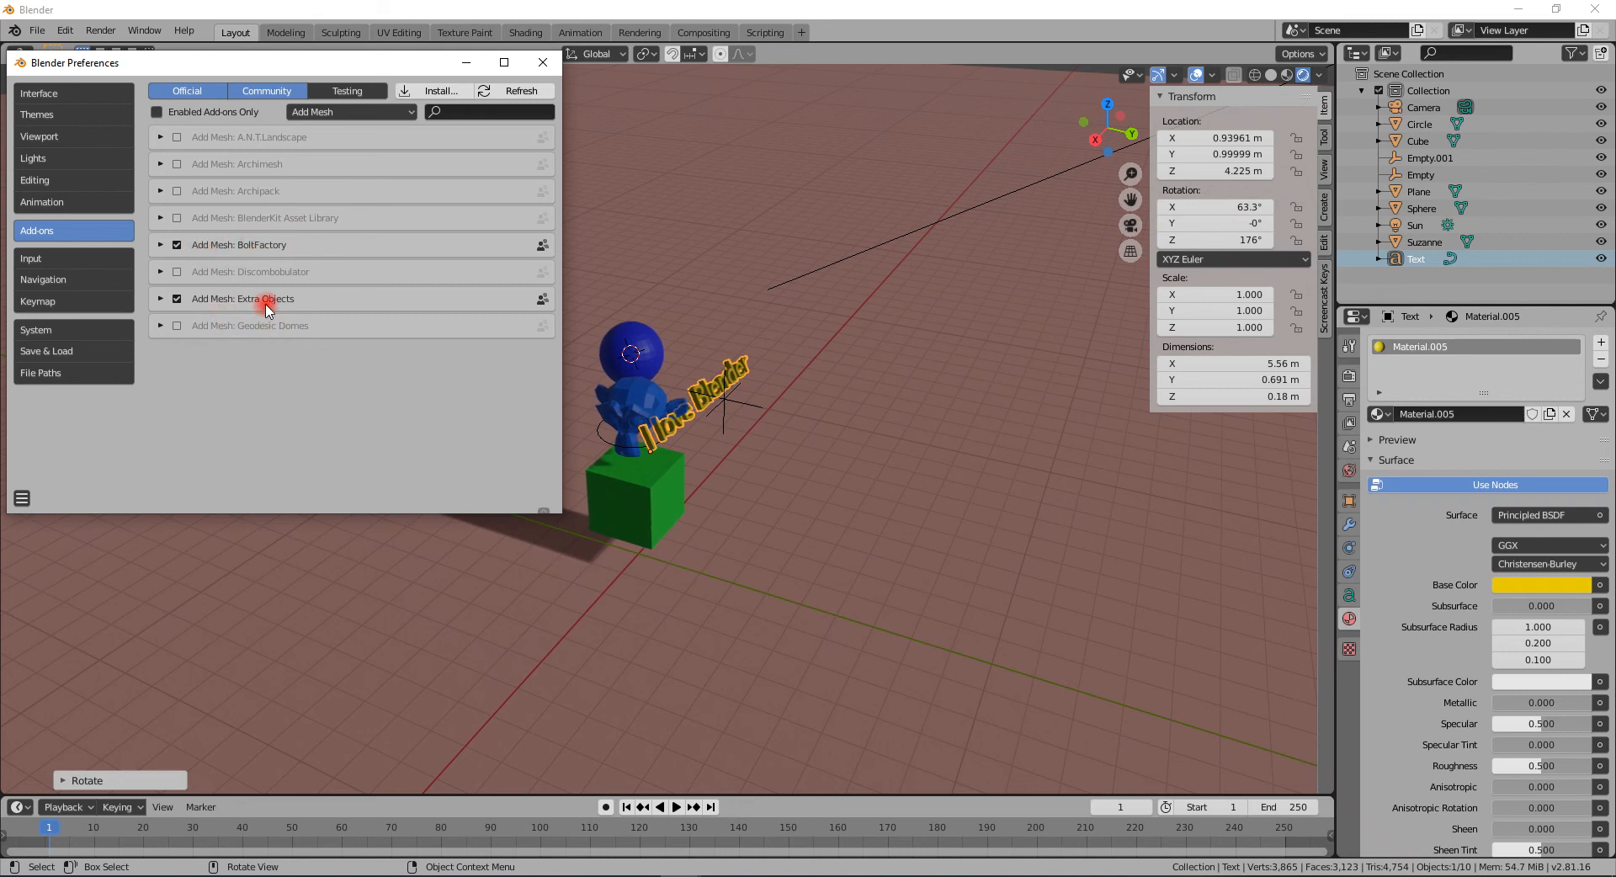
- Enable the Archimesh add-on
click(177, 165)
click(812, 465)
- Add an Archimesh Room and scale it down to about 0.37
key(shift+a)
mouse_move(812, 467)
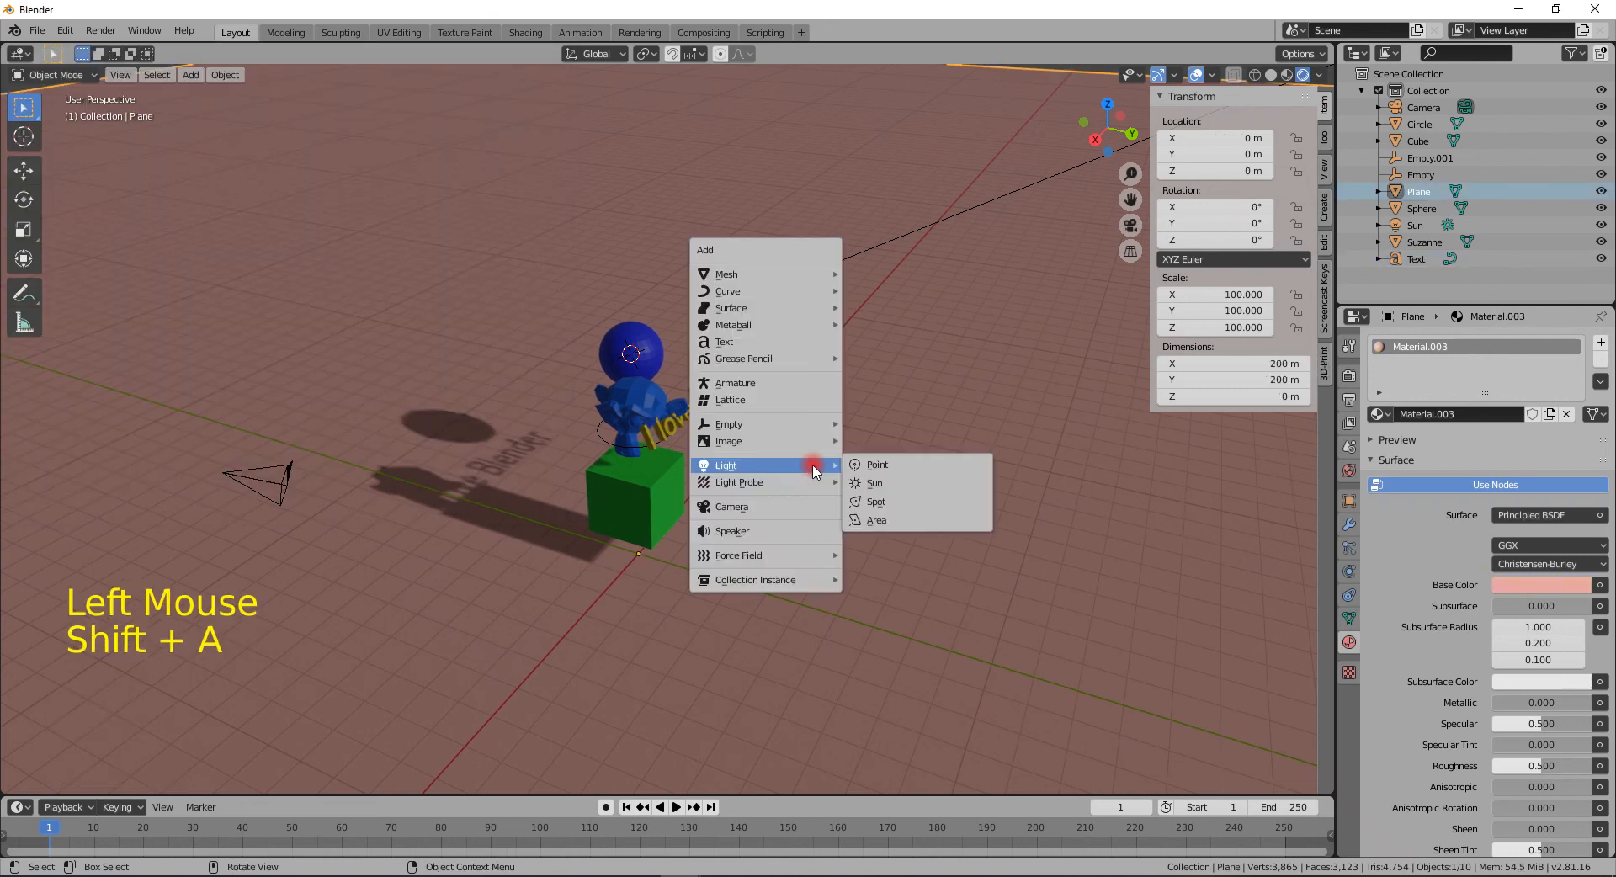
mouse_move(795, 274)
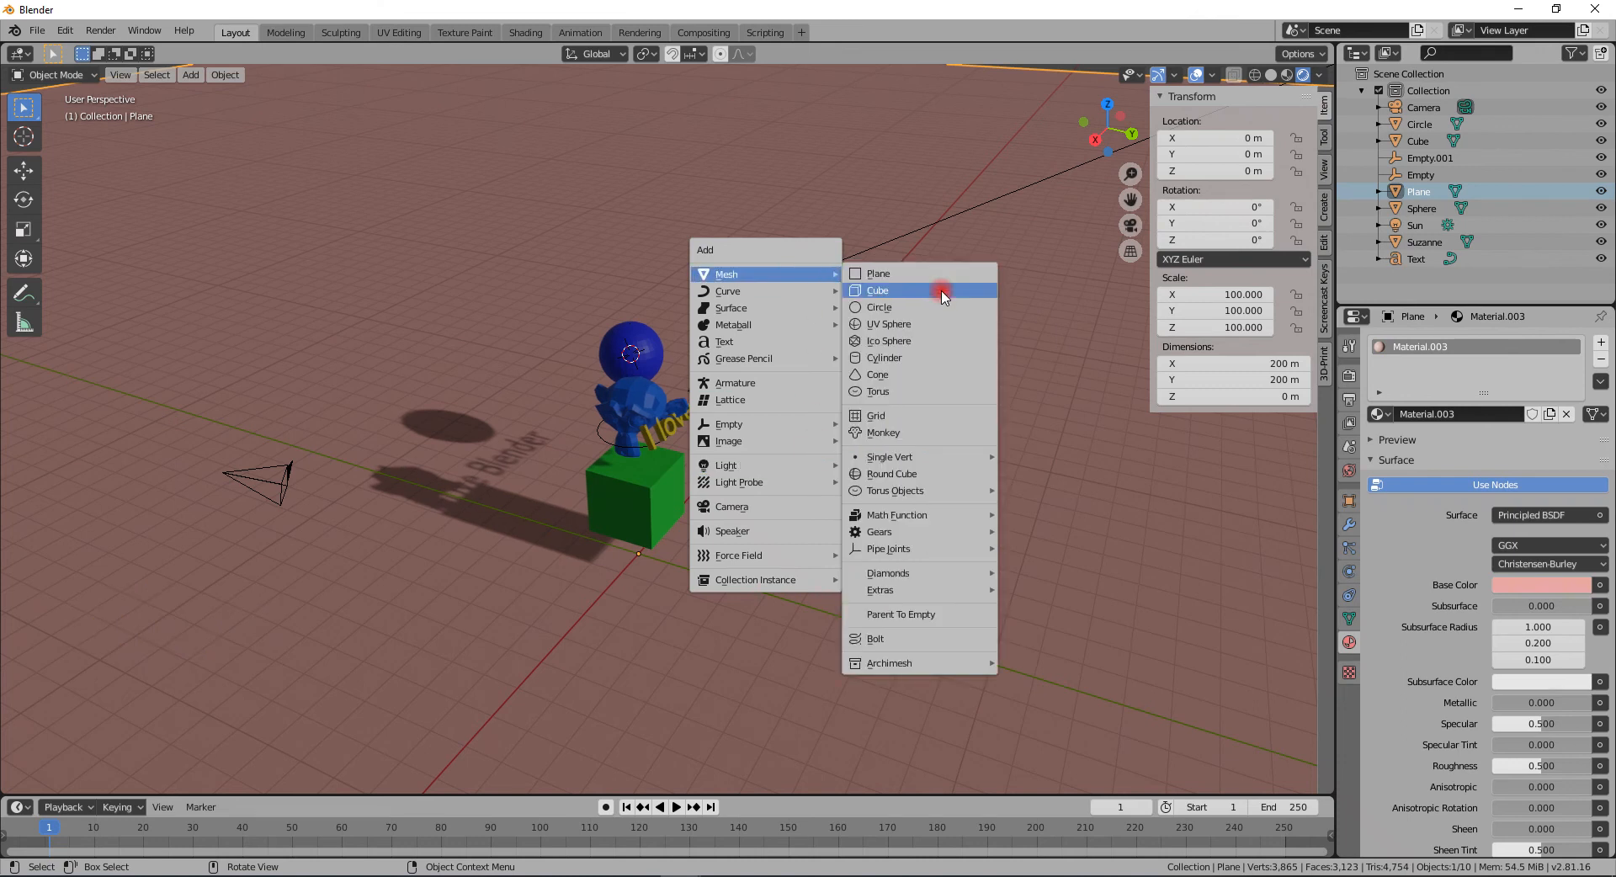
mouse_move(917, 662)
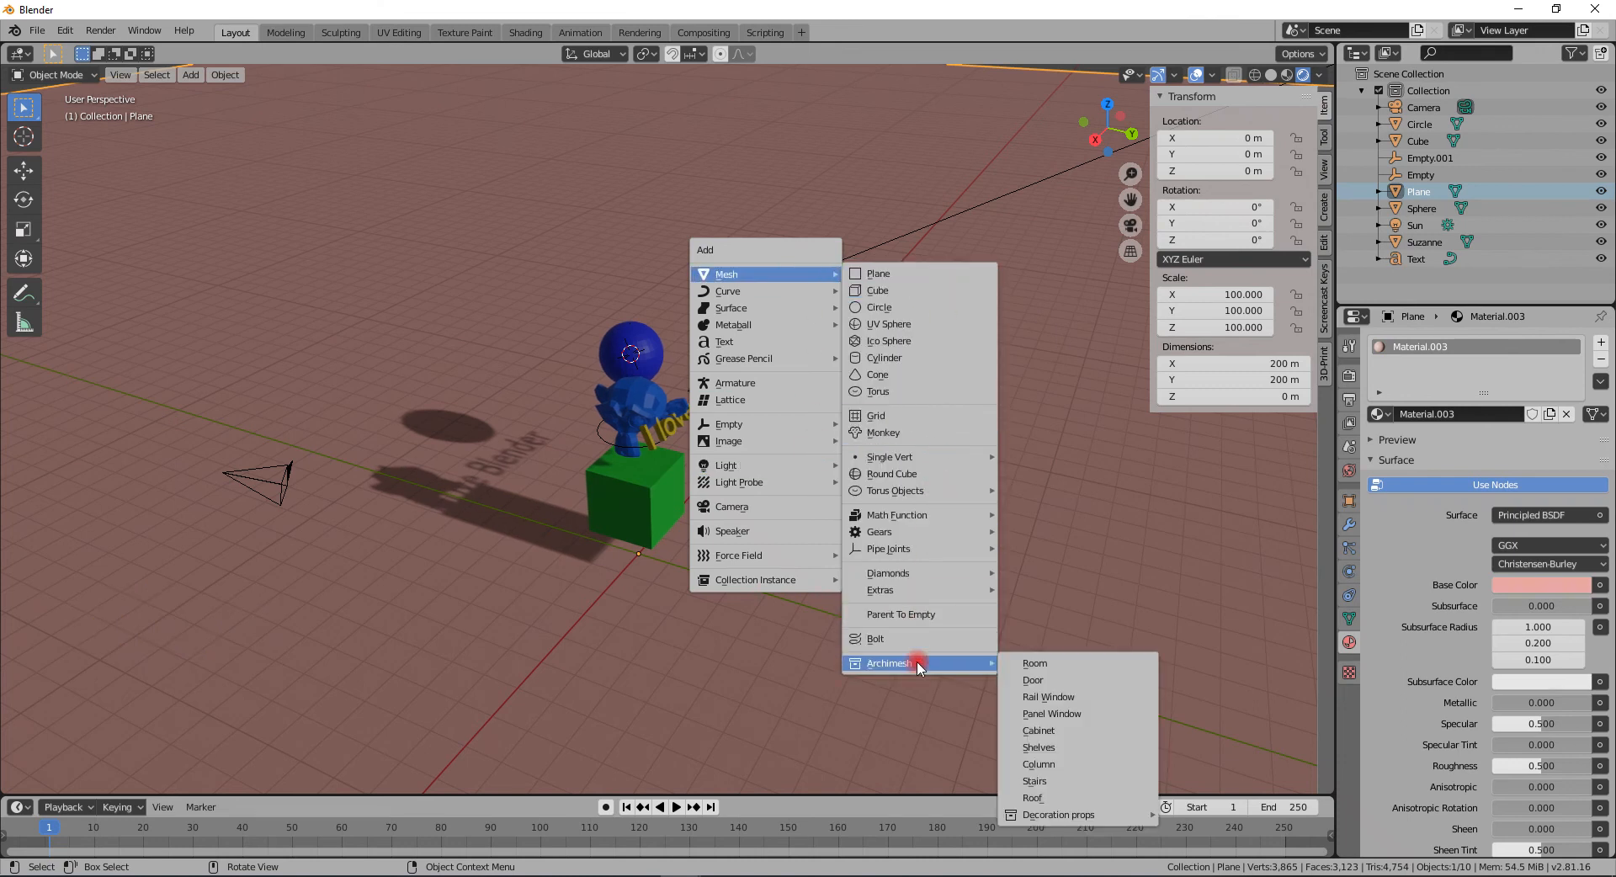
click(1044, 664)
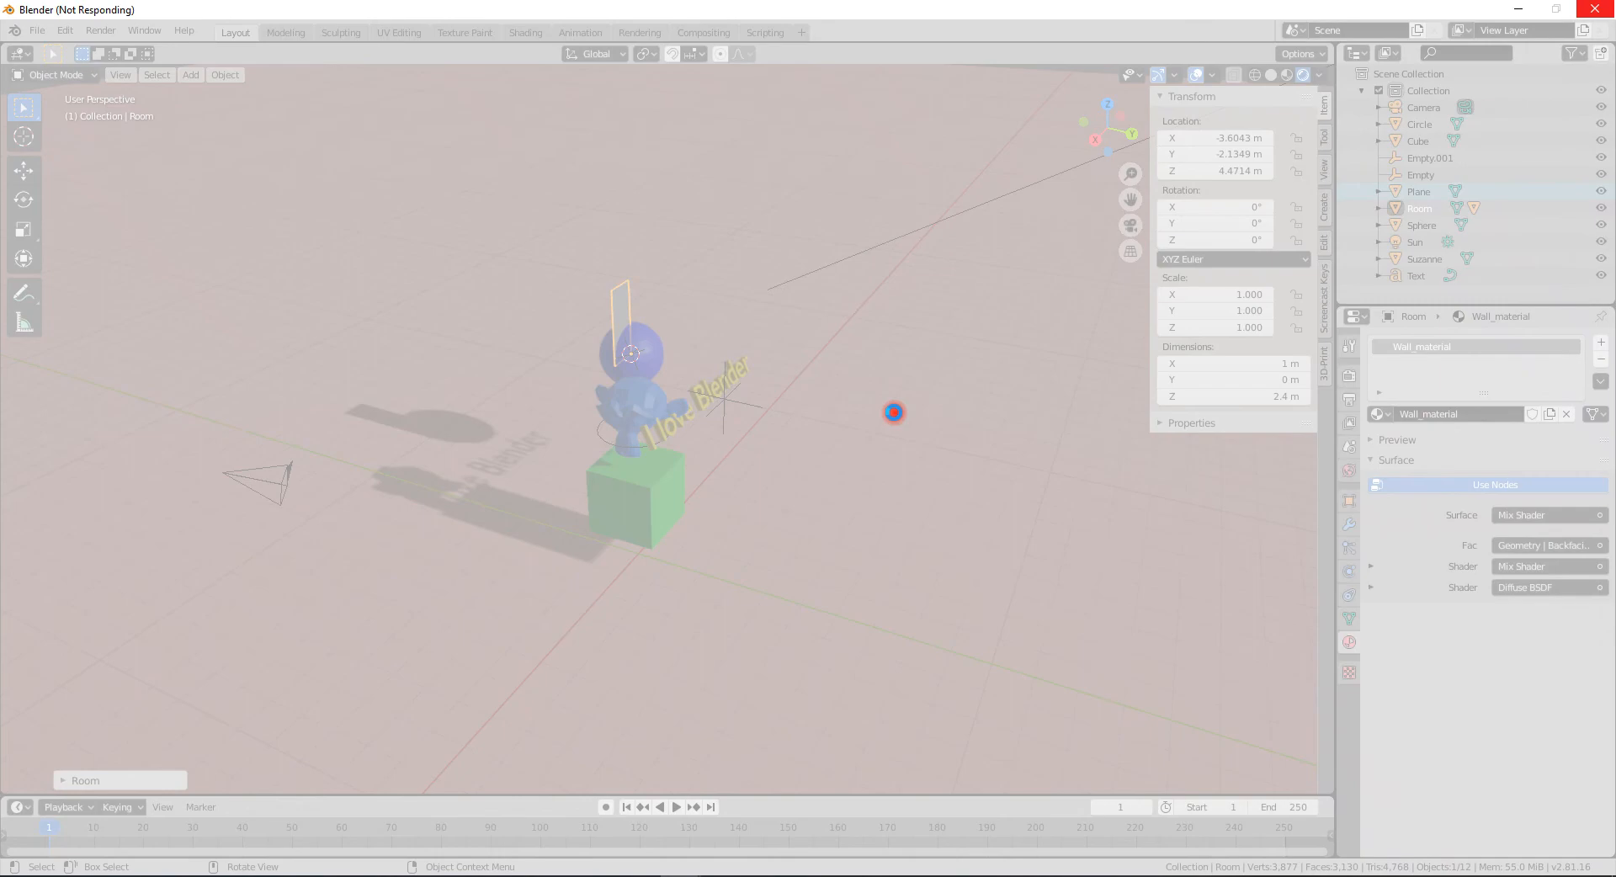
key(s)
click(894, 411)
- Close the Preferences window and delete the room
key(shift+a)
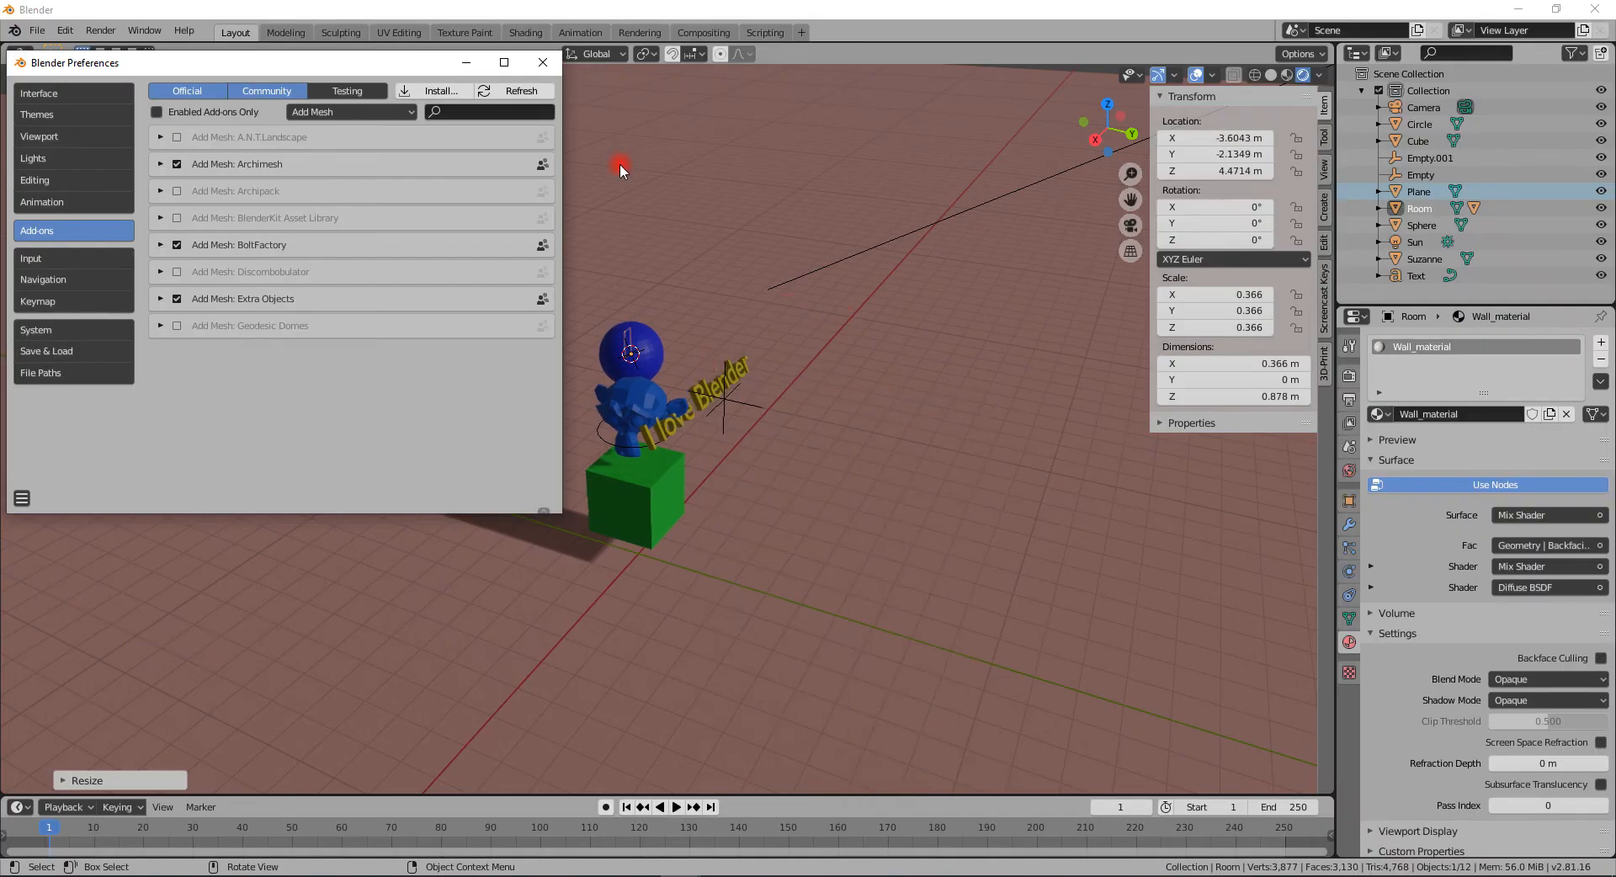
click(543, 62)
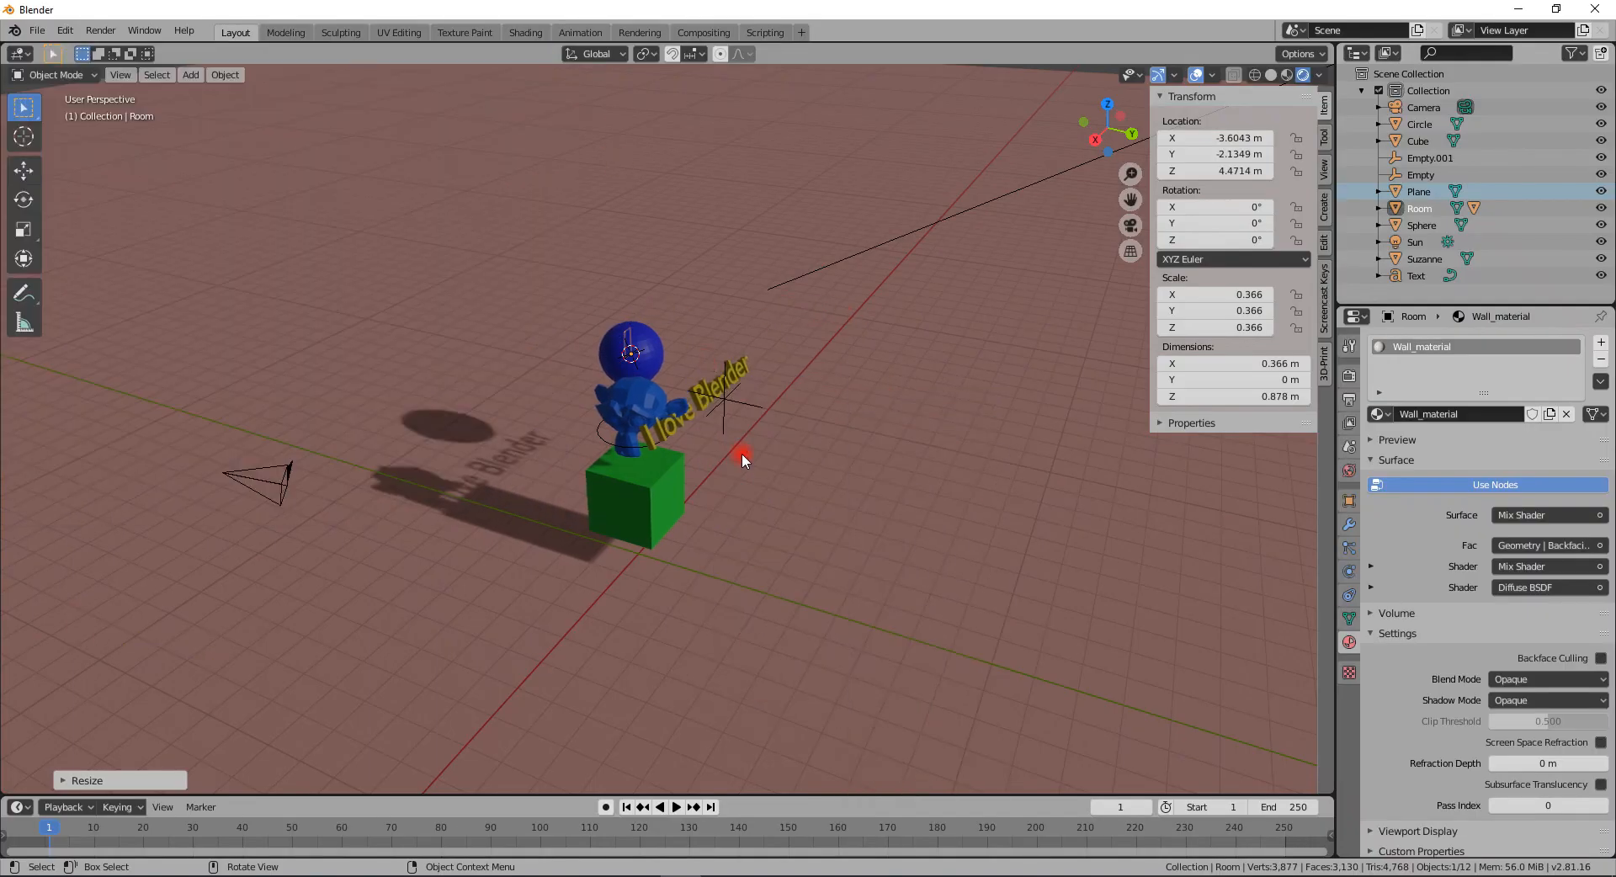
key(Delete)
- Add an Archimesh Stairs object to the scene
key(shift+a)
mouse_move(740, 461)
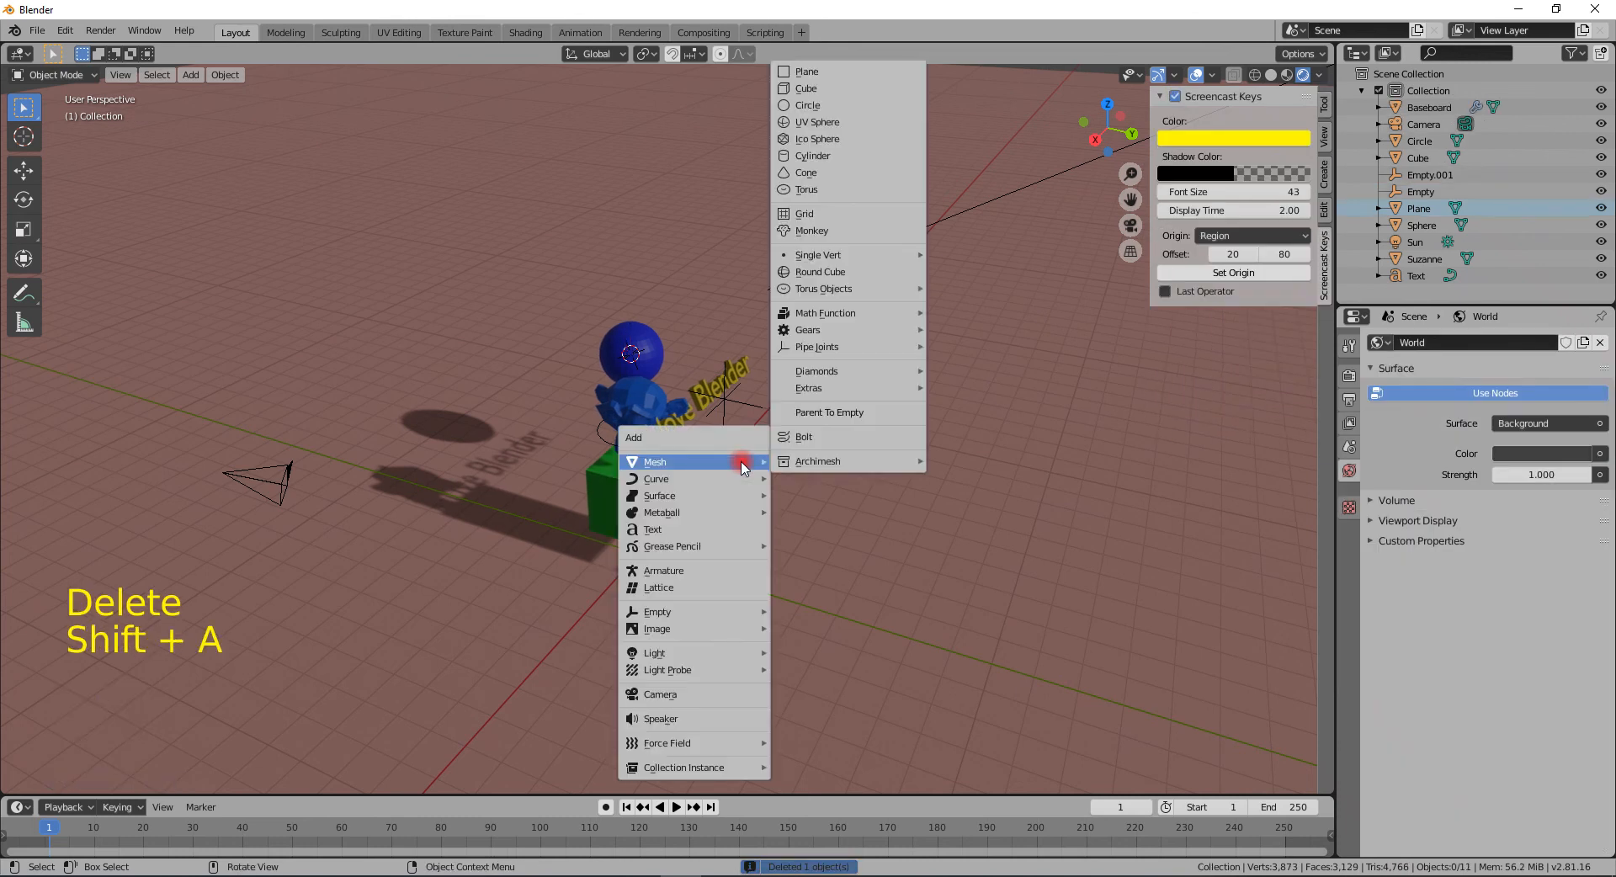
mouse_move(867, 461)
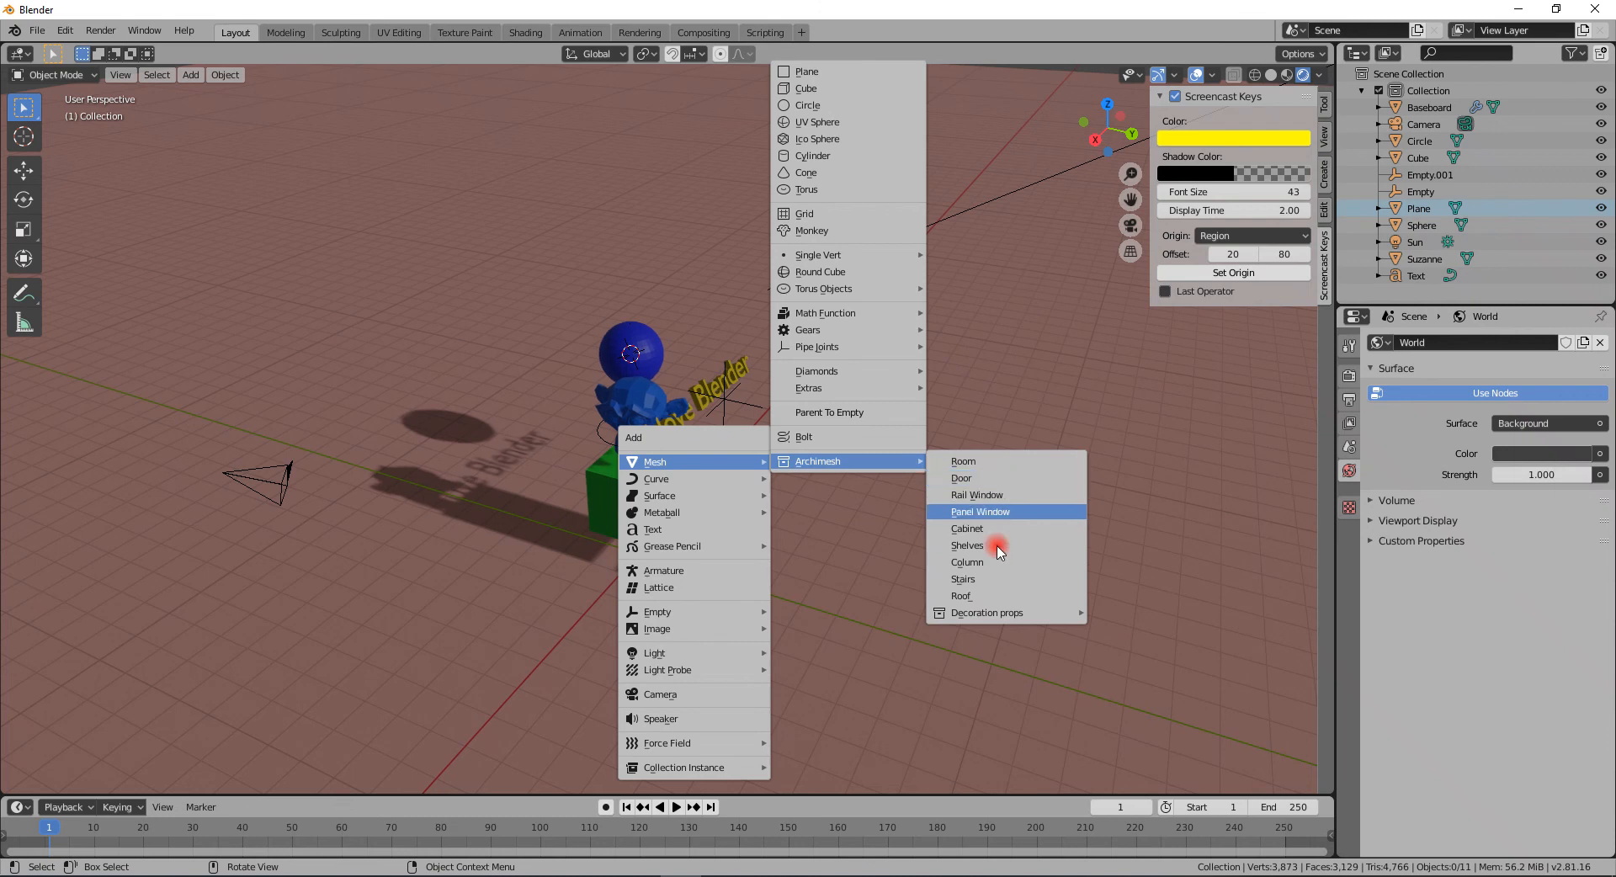
click(995, 580)
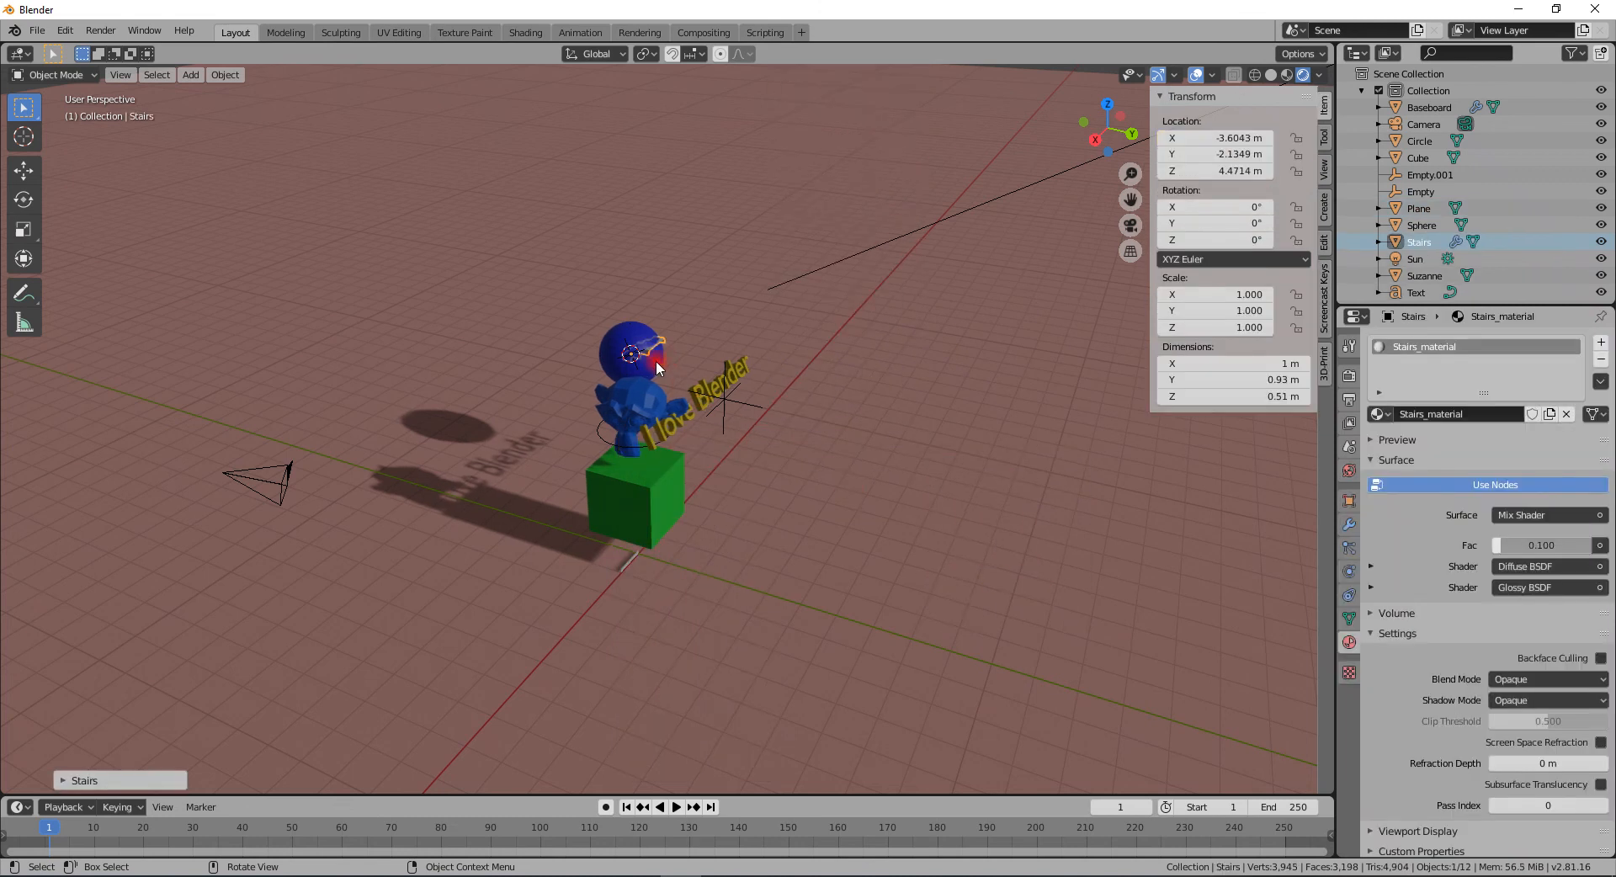
- Scale the stairs up uniformly to about 7.18
middle_drag(690, 390, 674, 363)
scroll(711, 364, up, 2)
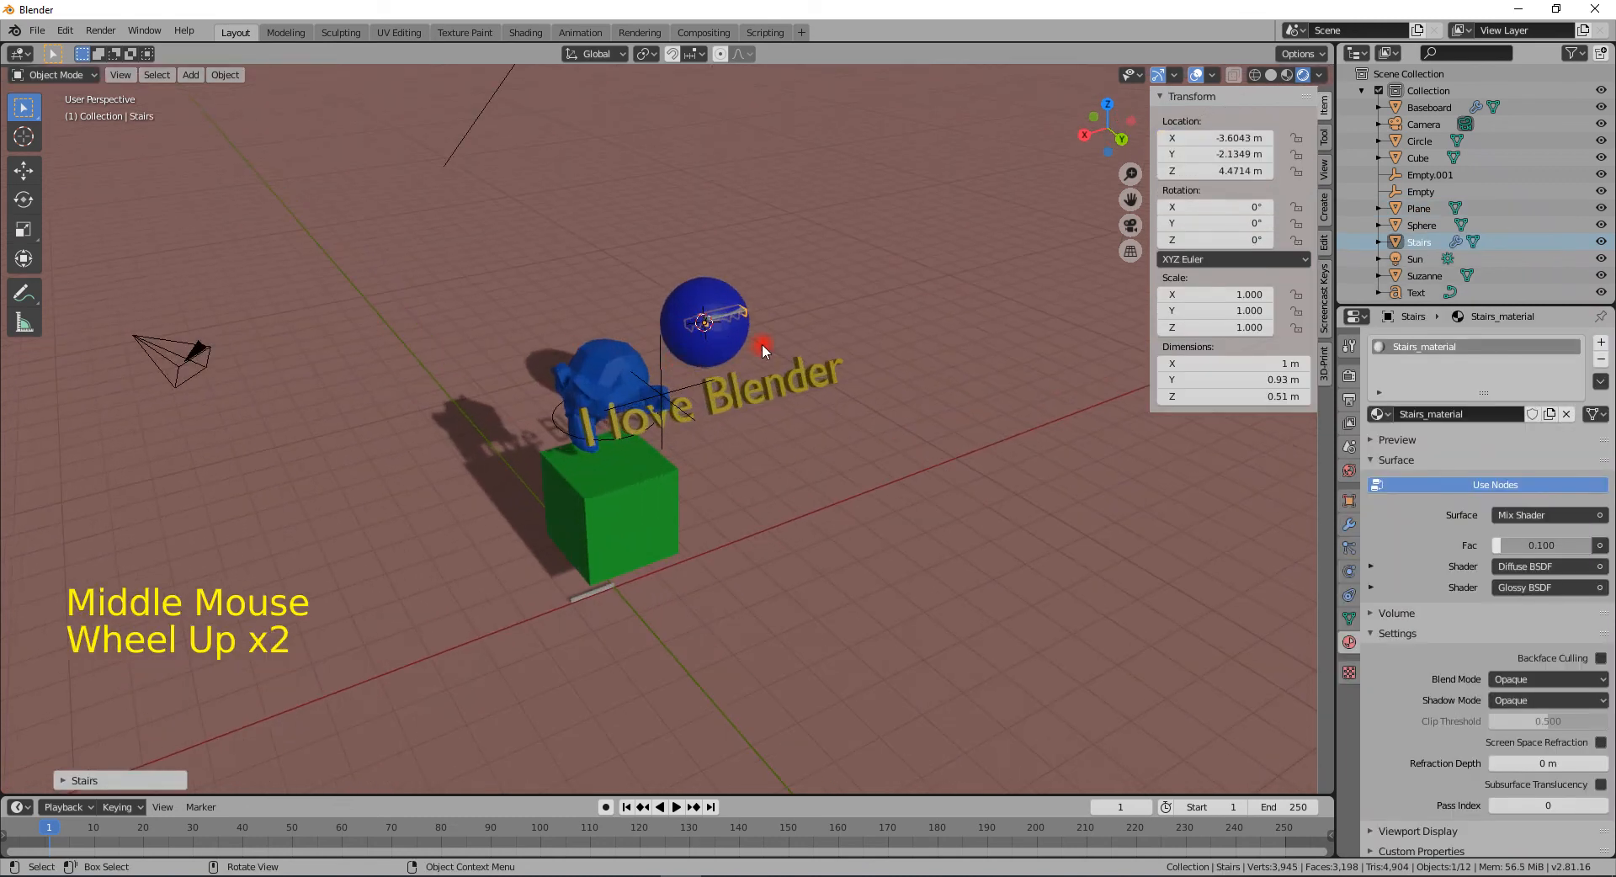
key(s)
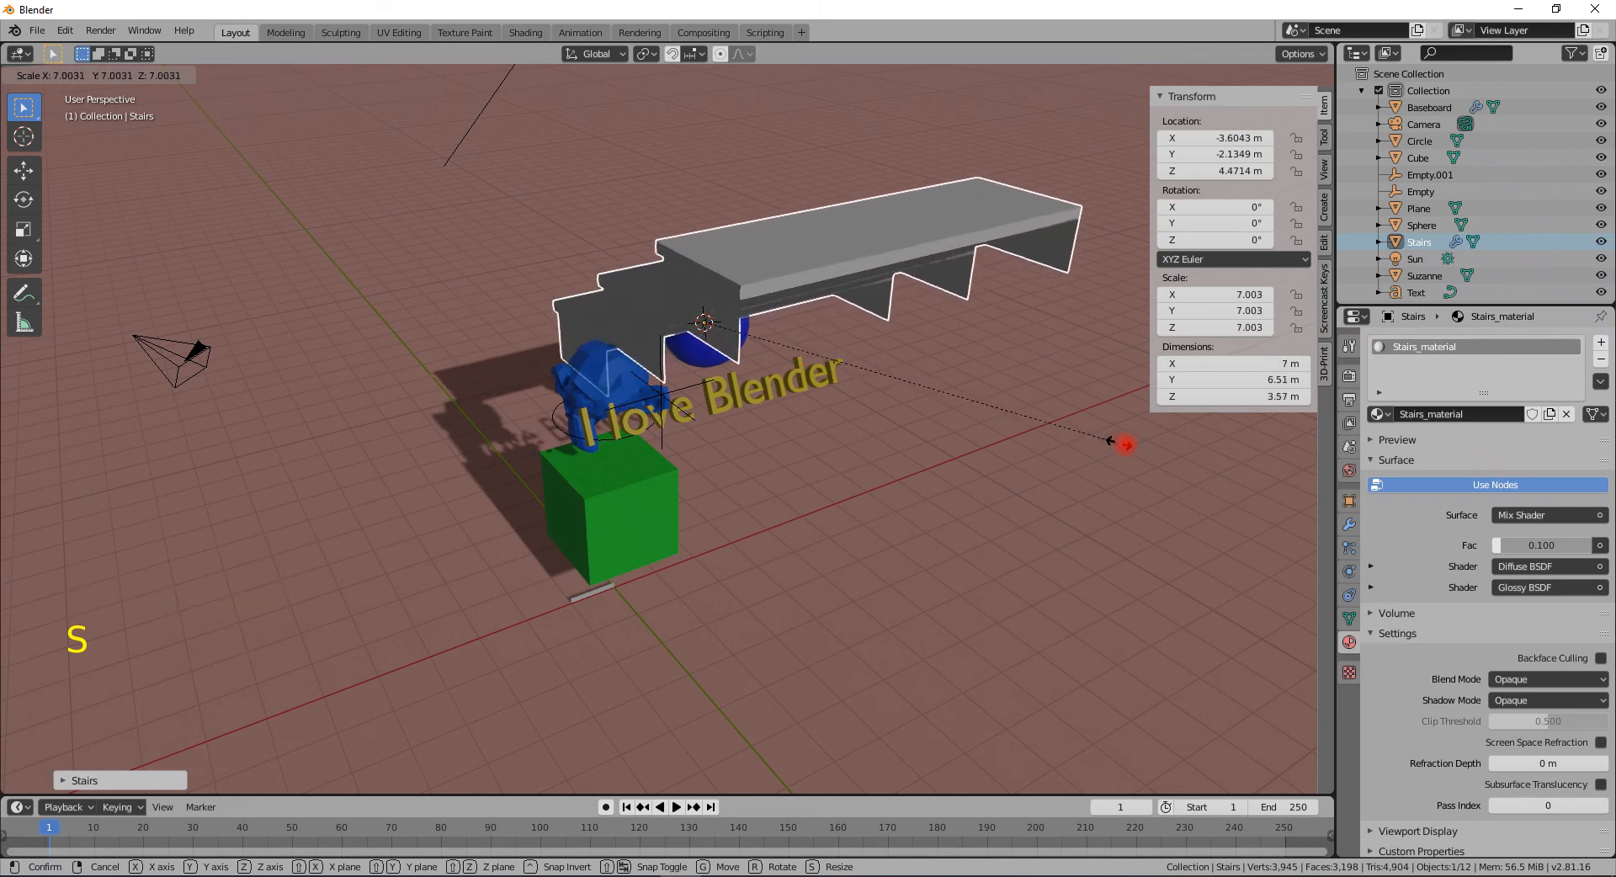
click(1128, 450)
mouse_move(1128, 450)
middle_down()
mouse_move(761, 422)
mouse_move(887, 396)
mouse_move(971, 439)
mouse_move(1129, 444)
middle_up()
click(63, 780)
- Add a Bolt mesh to the scene
middle_drag(770, 450, 693, 471)
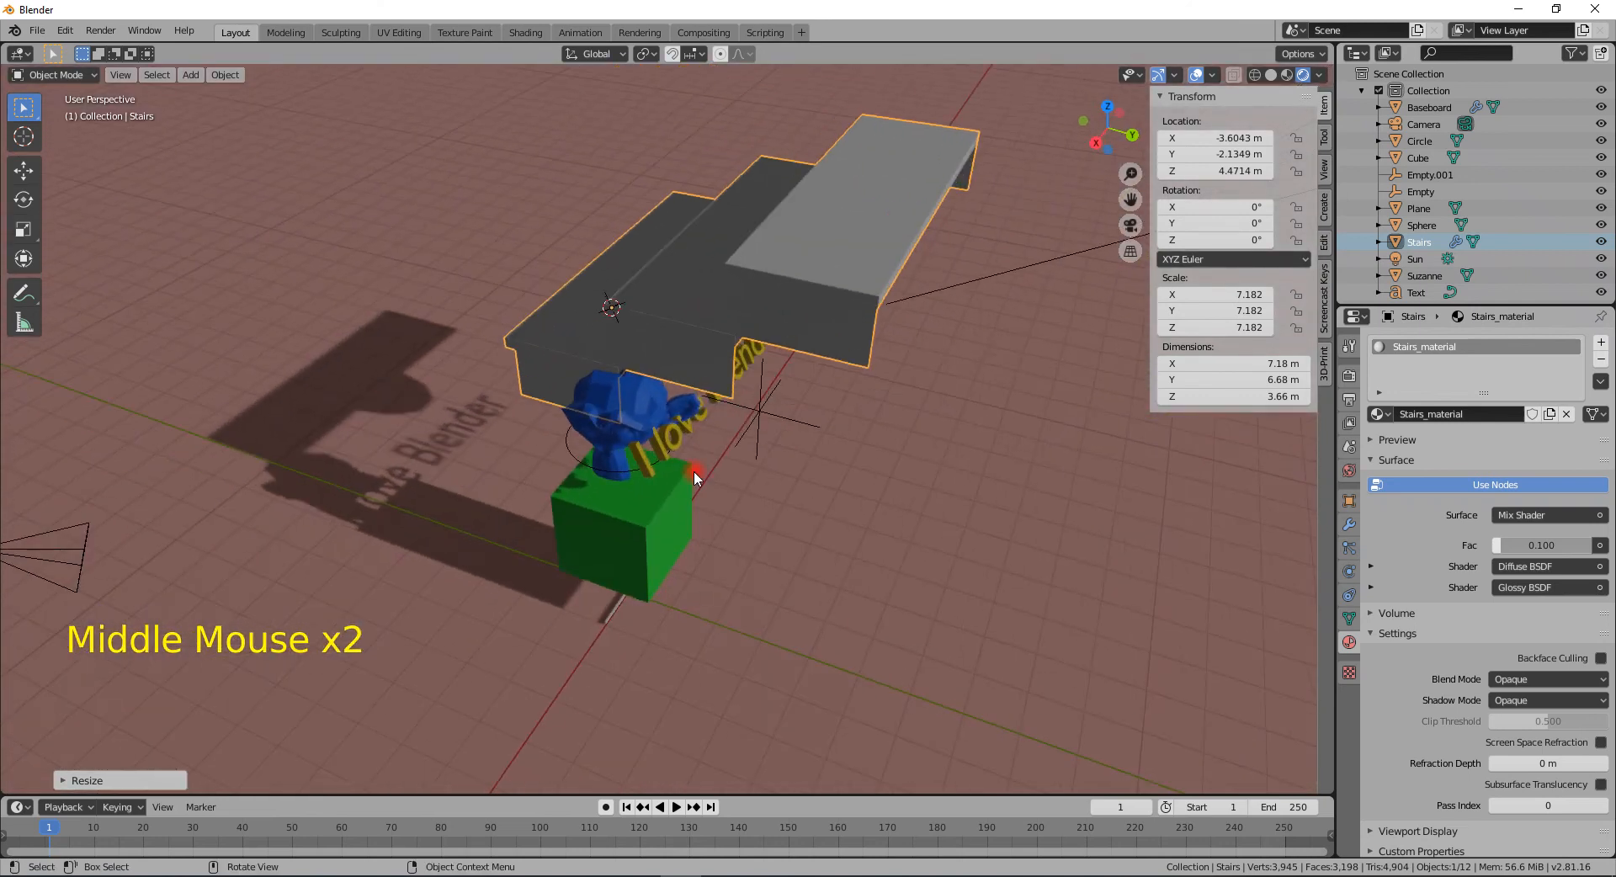
scroll(712, 463, down, 2)
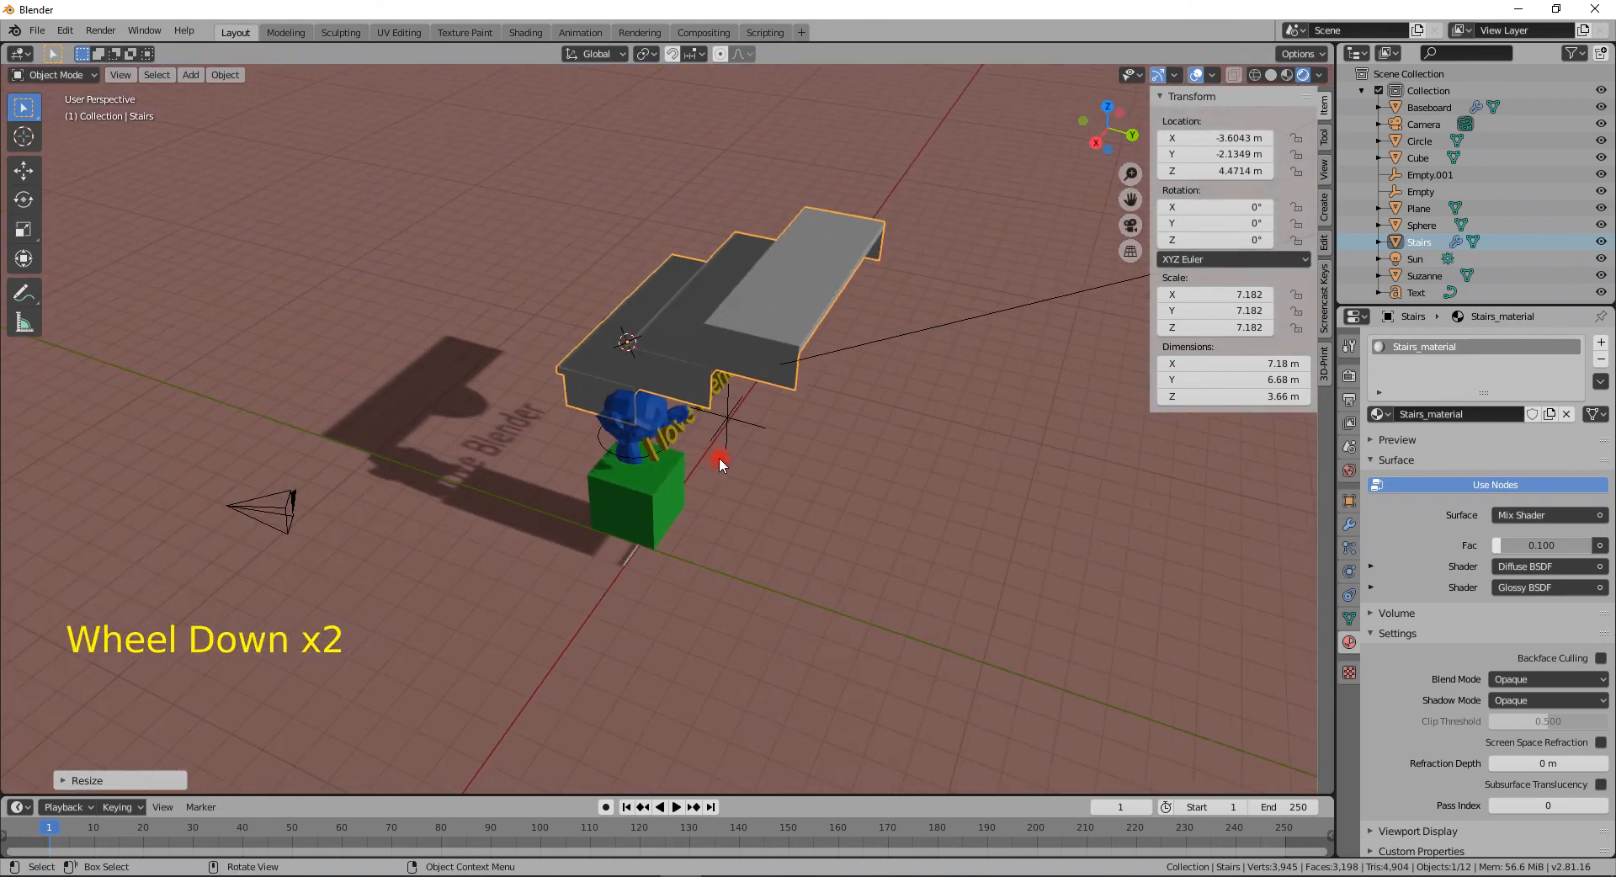
key(shift+a)
mouse_move(715, 459)
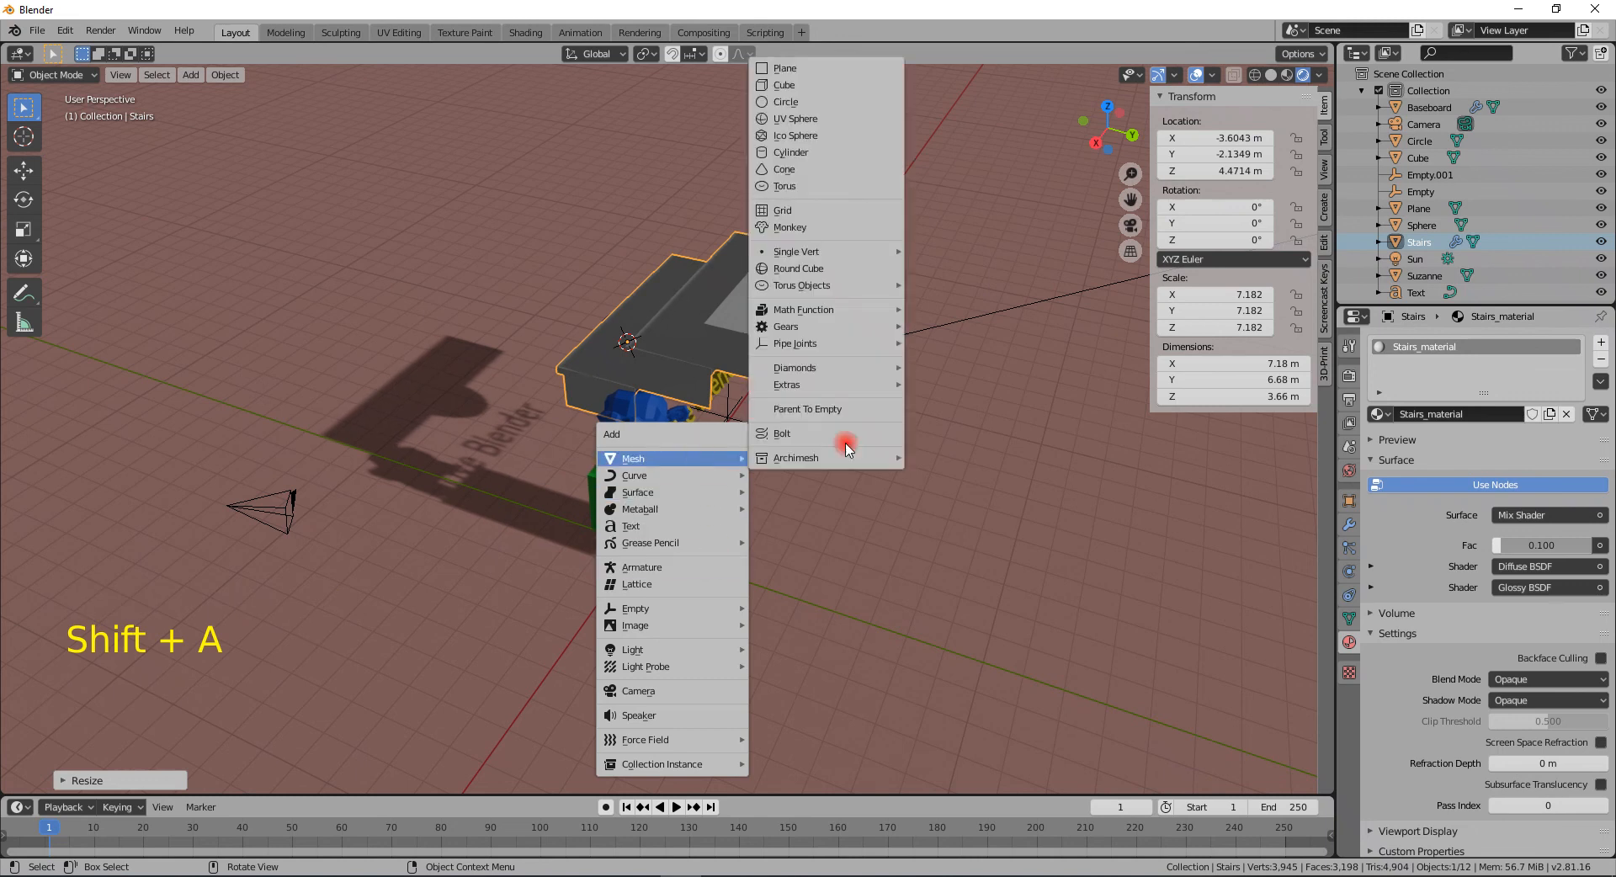
click(847, 441)
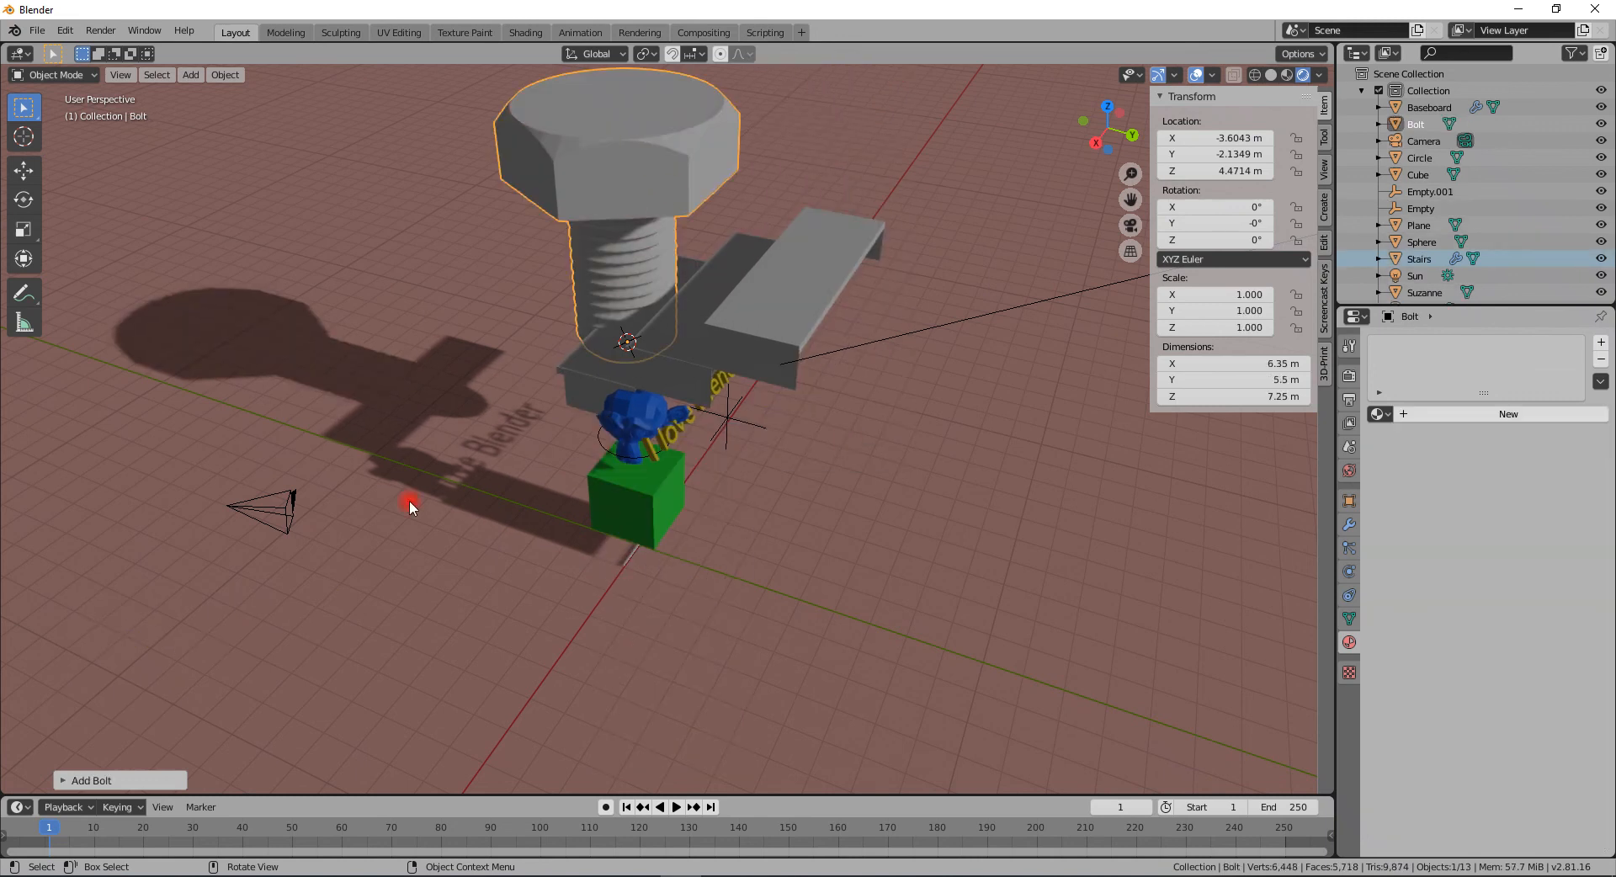
- Apply the M3 bolt preset and switch the bolt model to Nut
click(103, 779)
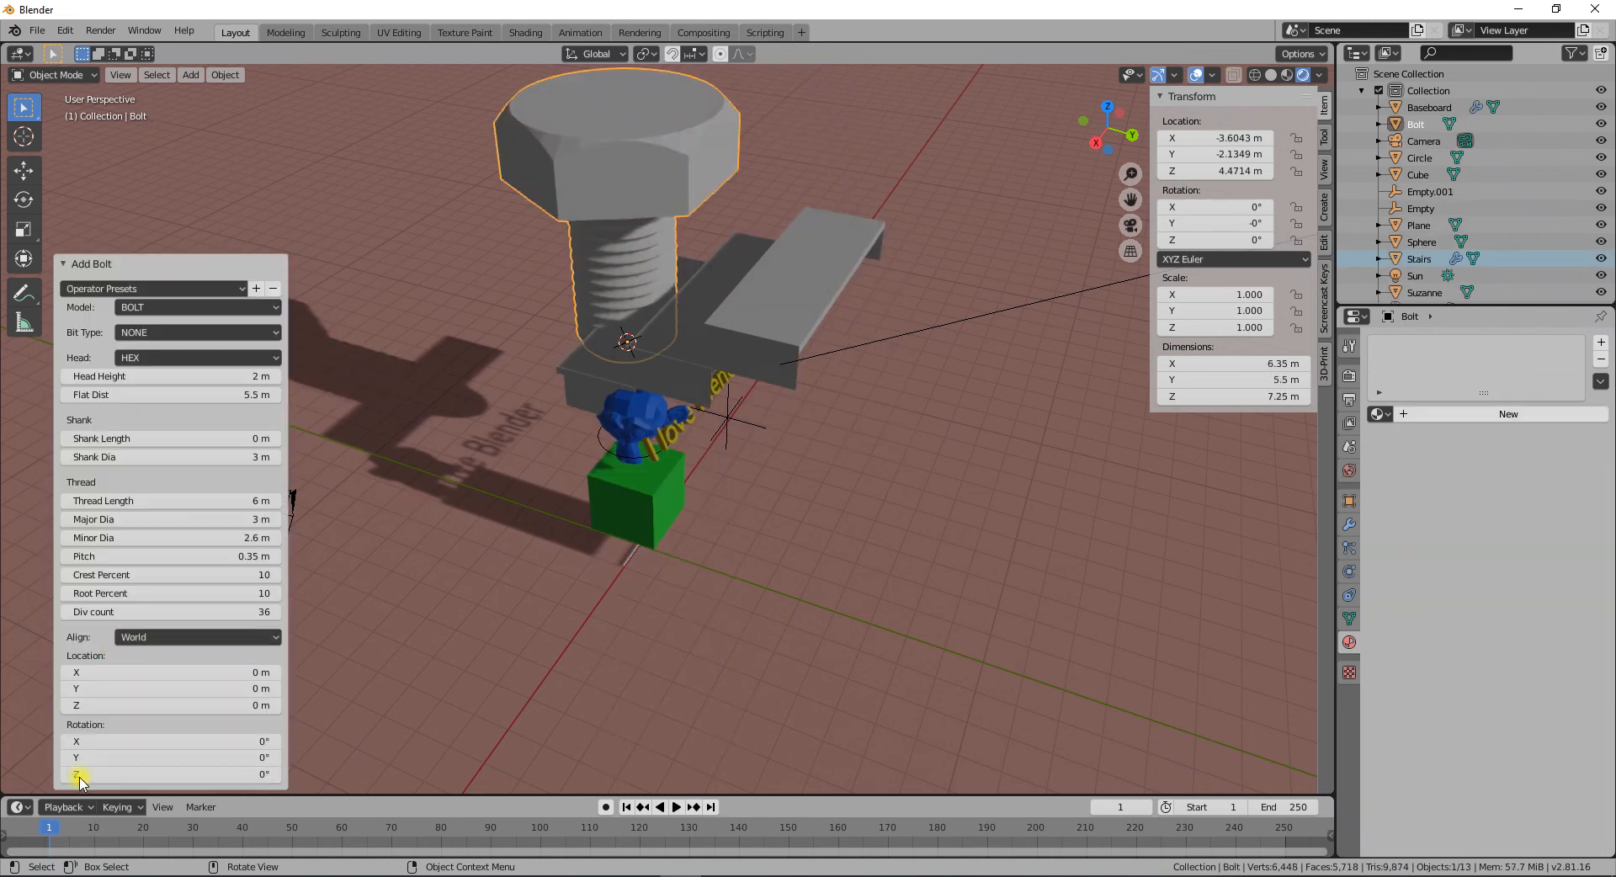
click(155, 297)
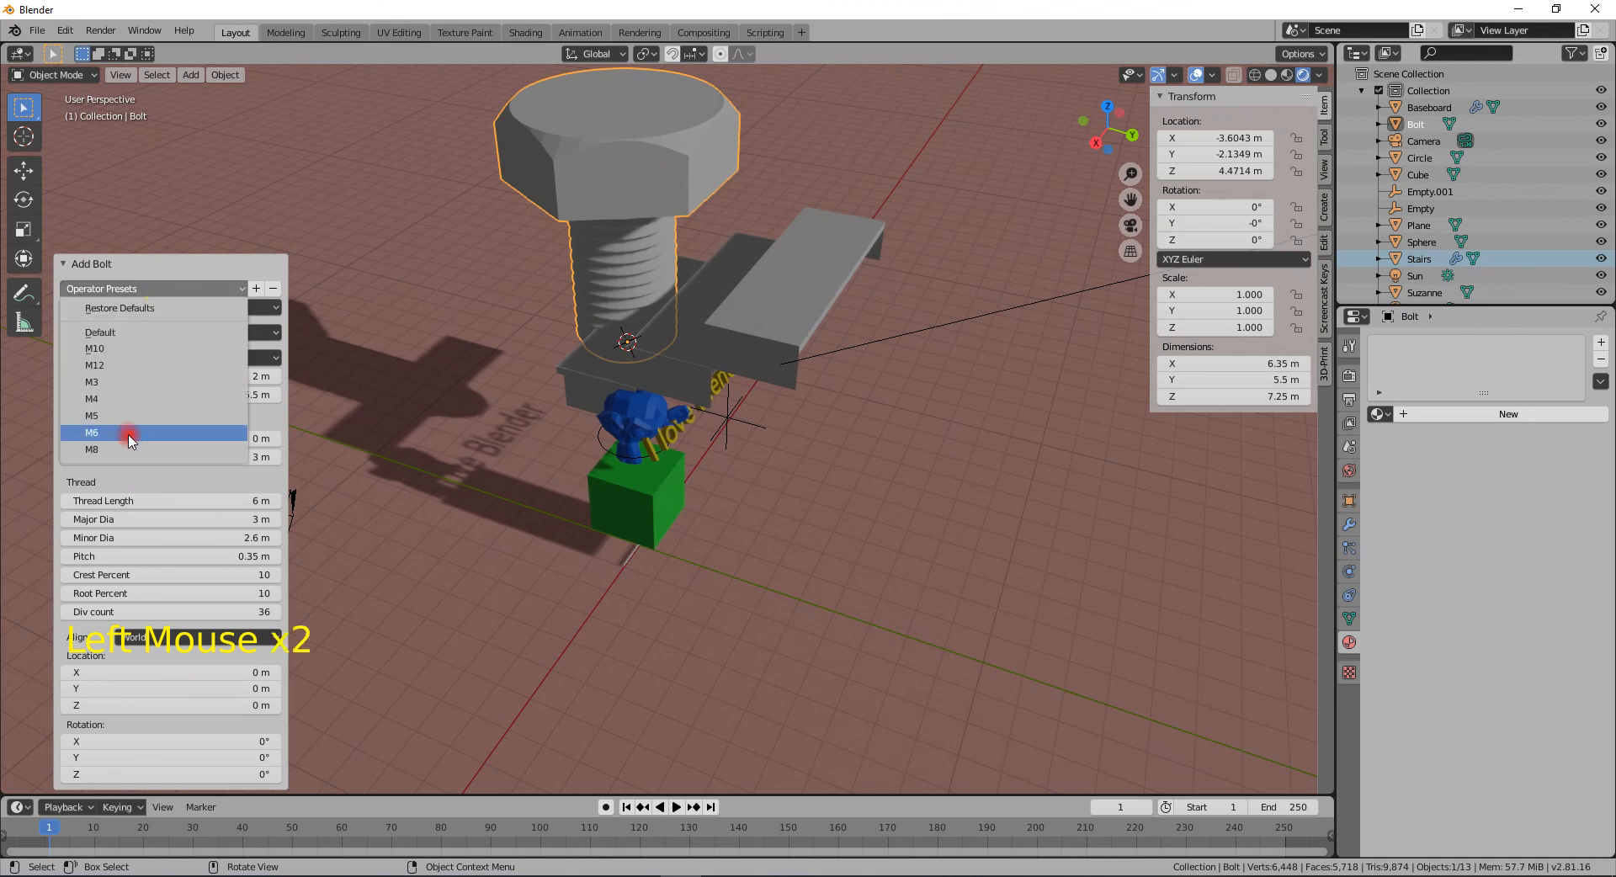
click(134, 381)
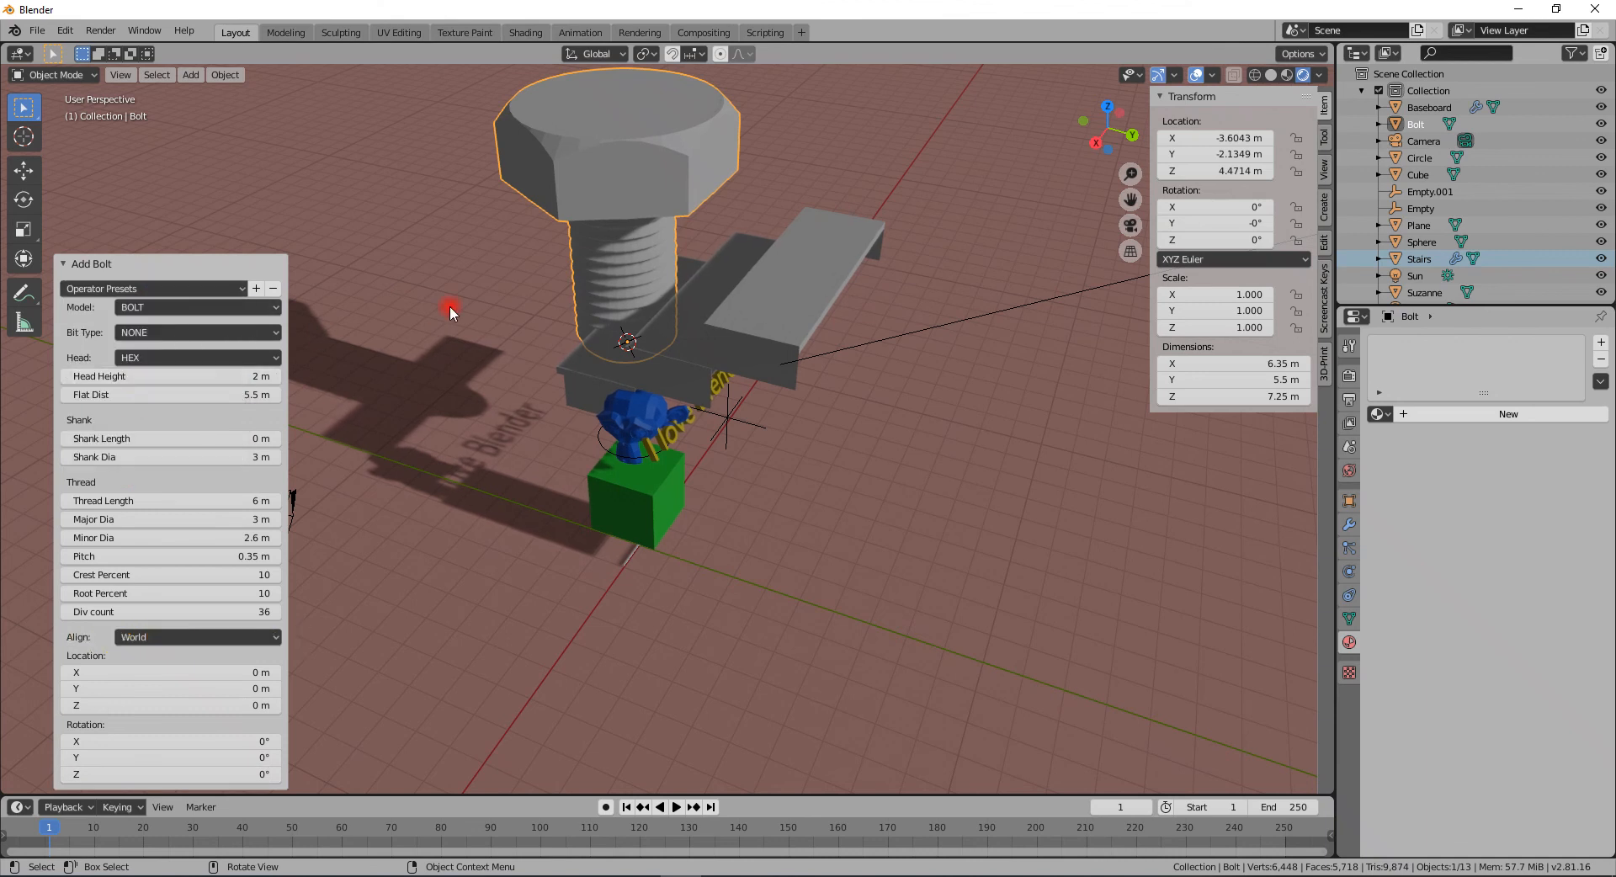
click(171, 310)
click(160, 342)
- Add a Gear mesh to the scene
middle_drag(598, 329, 254, 486)
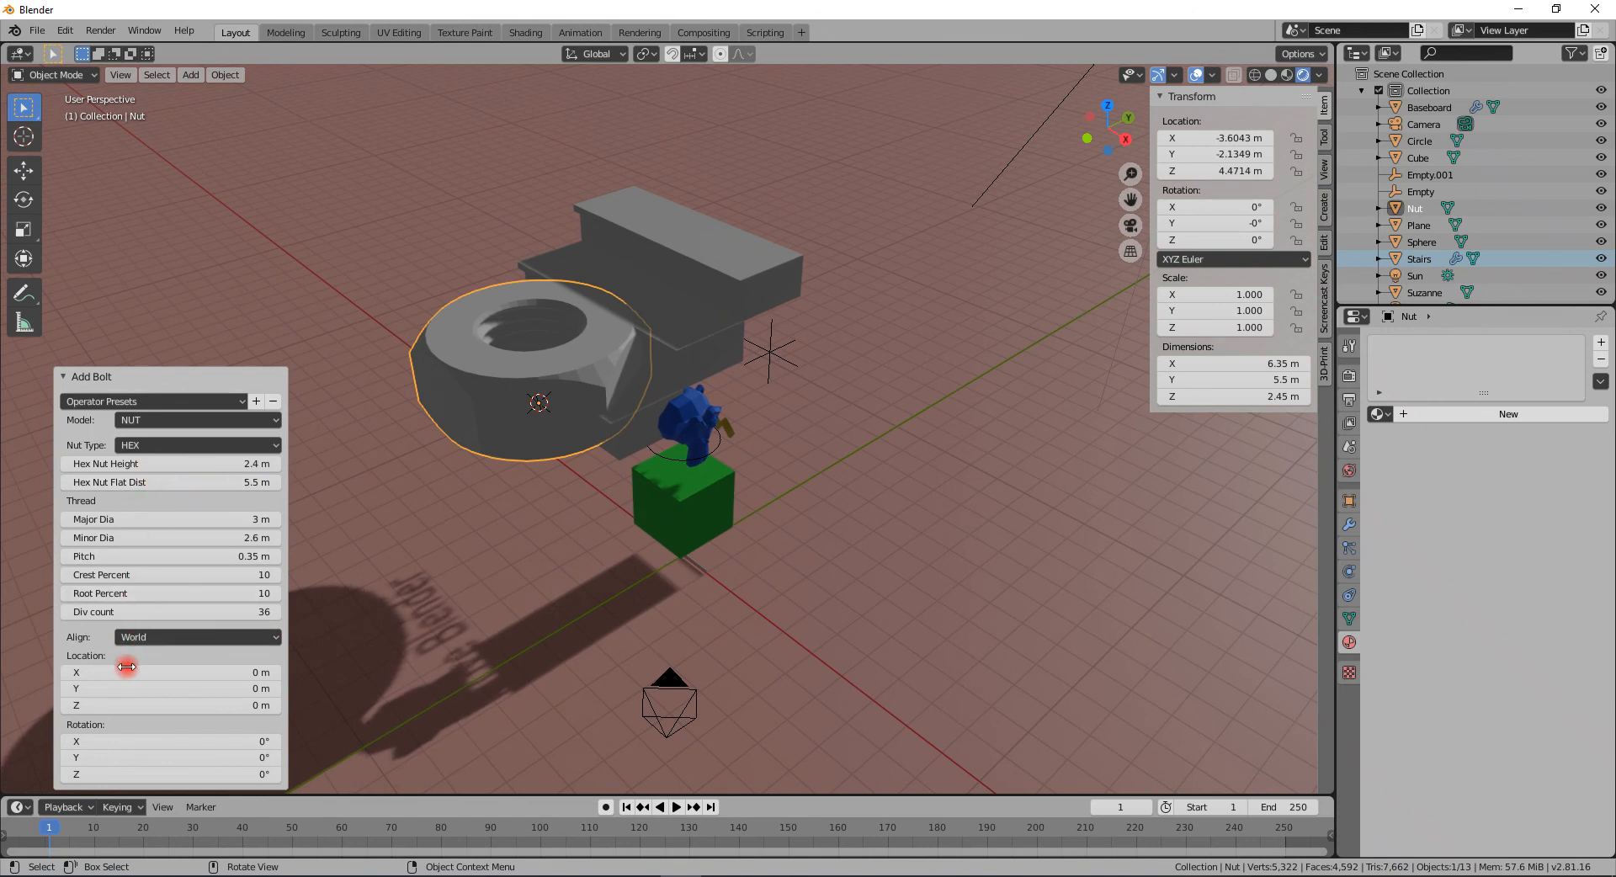
middle_drag(441, 427, 471, 404)
scroll(695, 387, down, 2)
key(shift+a)
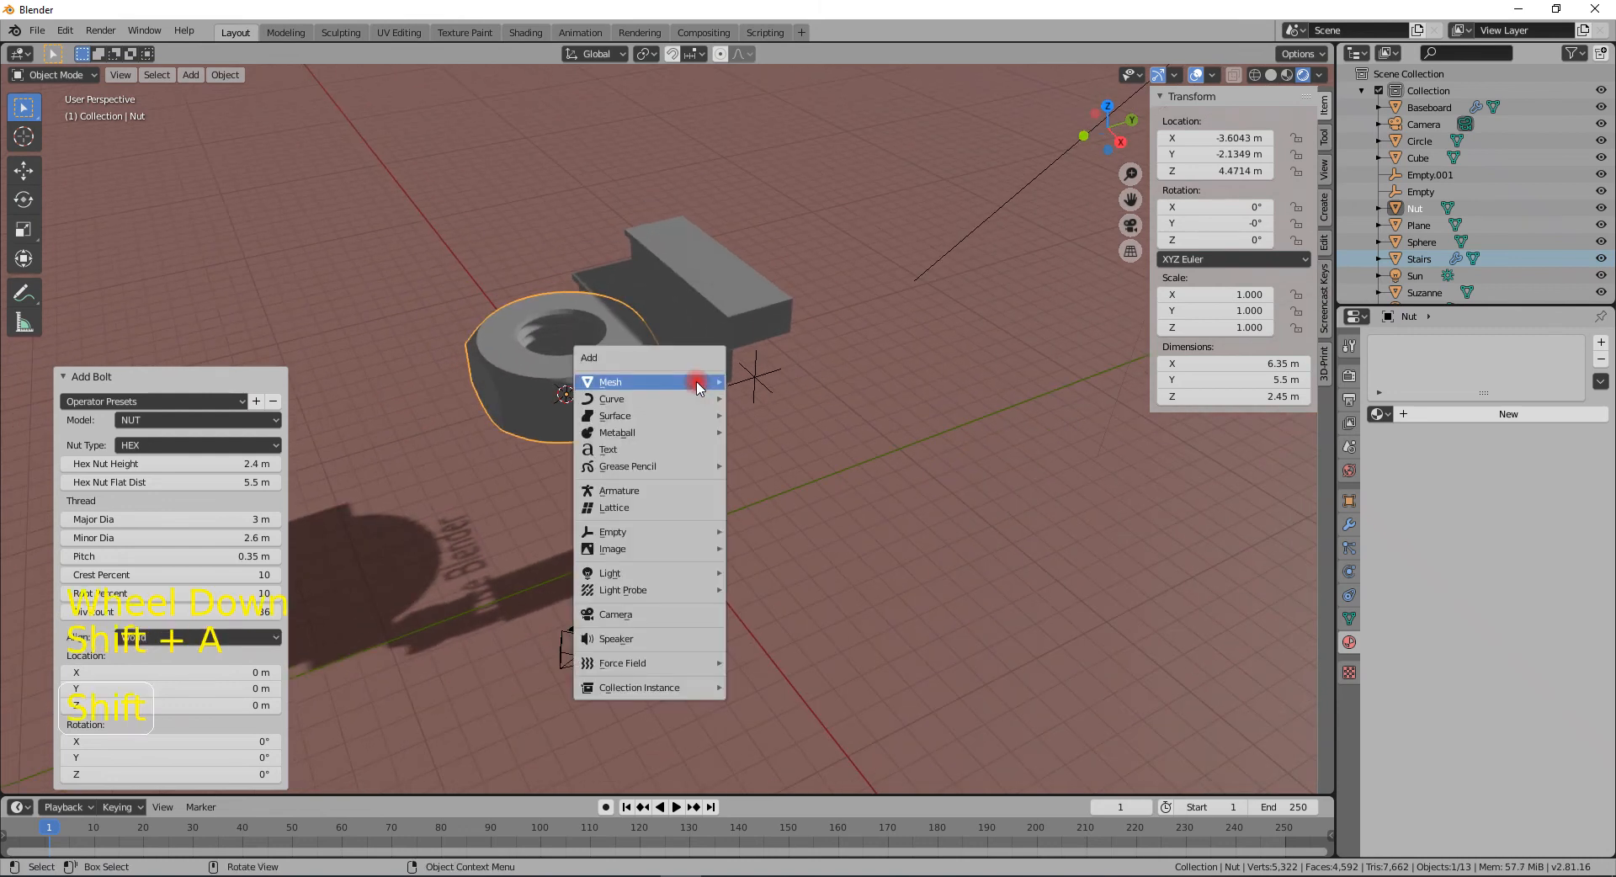
mouse_move(696, 384)
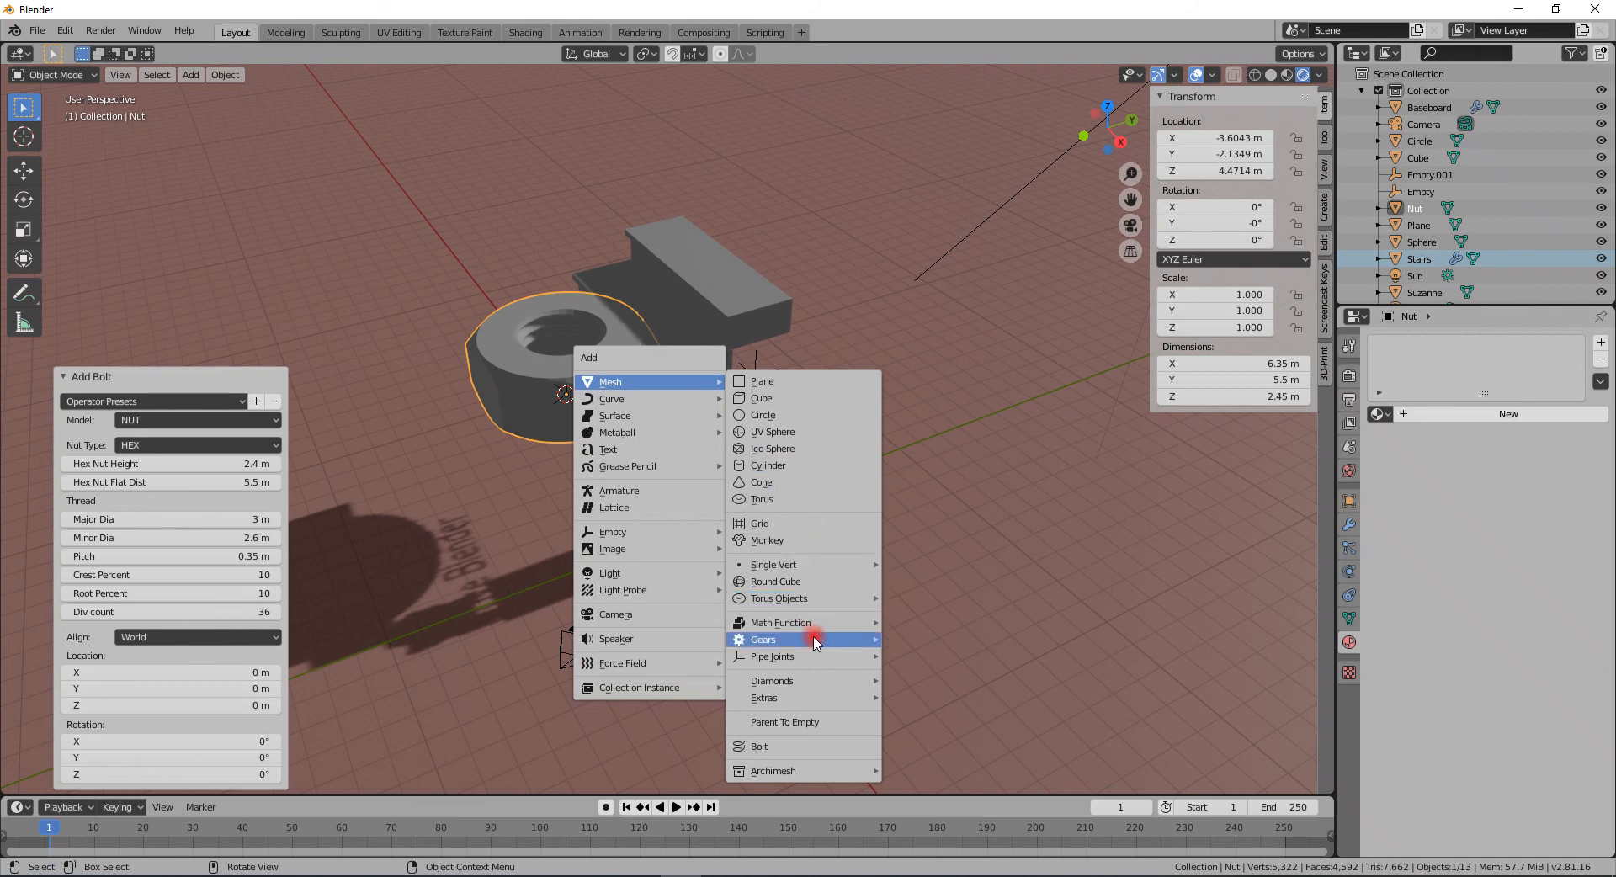
mouse_move(815, 642)
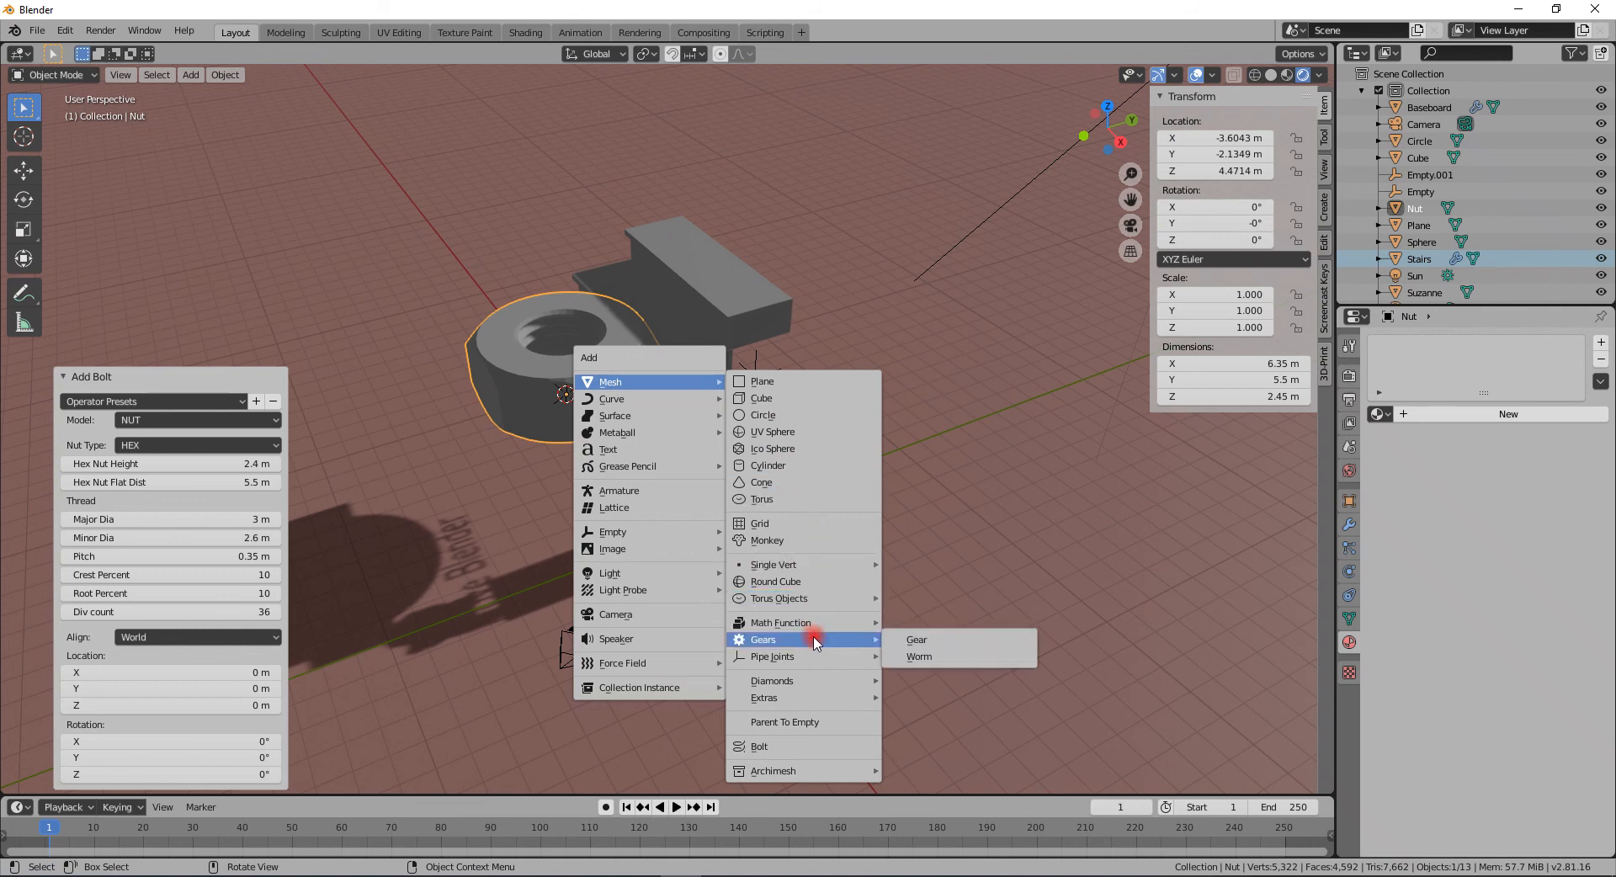
click(952, 643)
- Move the gear up along the Z axis by about 6 m
key(g)
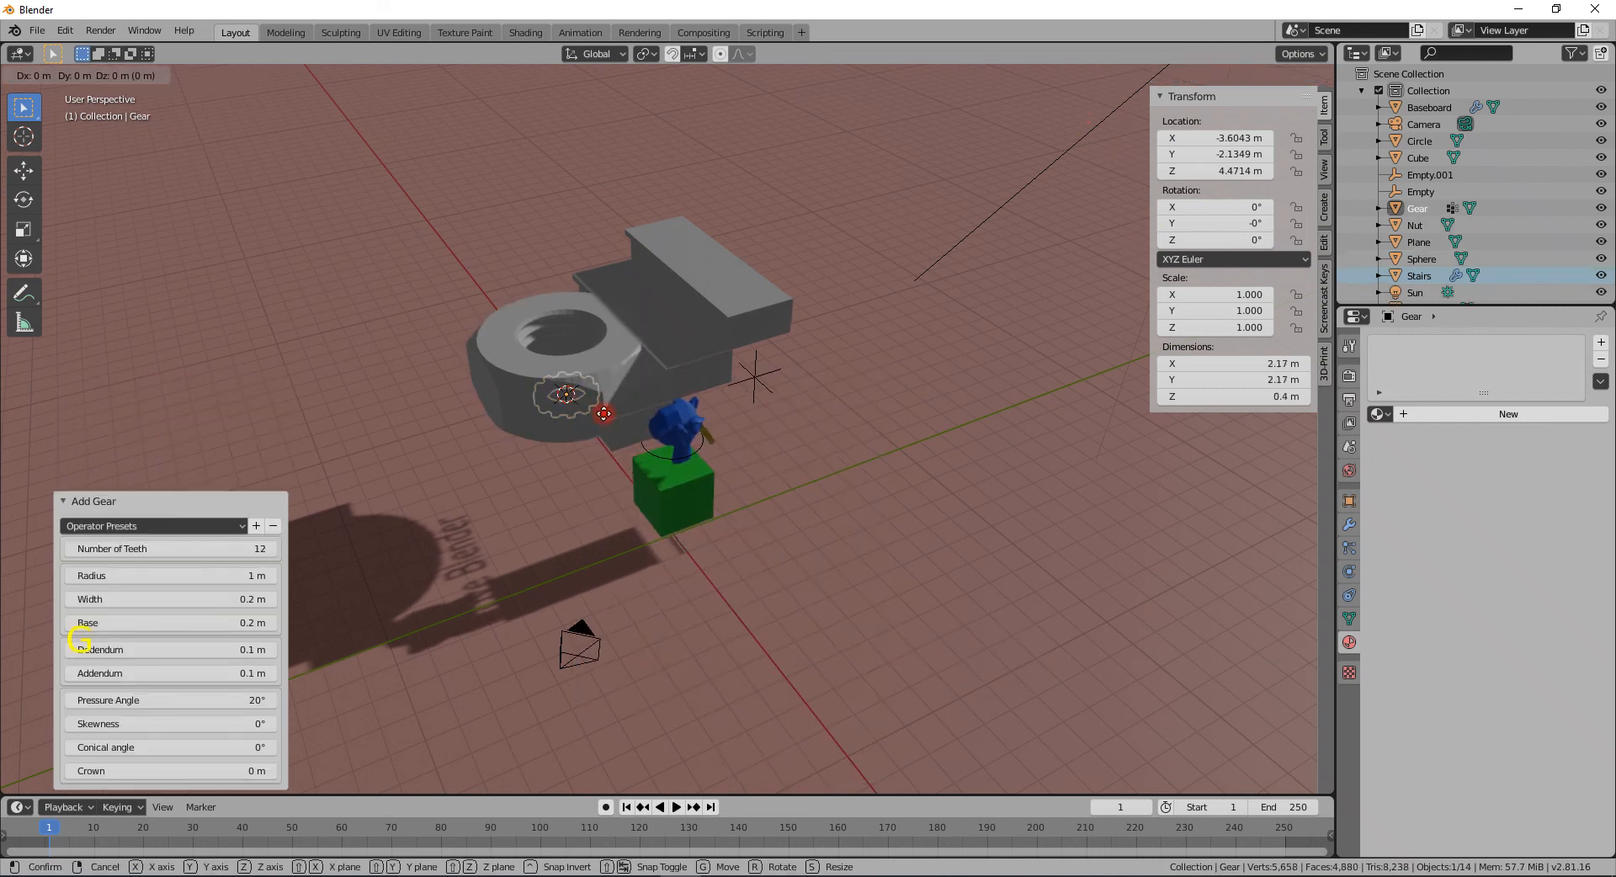
key(z)
click(556, 221)
scroll(555, 221, up, 1)
mouse_move(555, 223)
middle_down()
mouse_move(572, 279)
mouse_move(541, 222)
middle_up()
scroll(547, 238, up, 2)
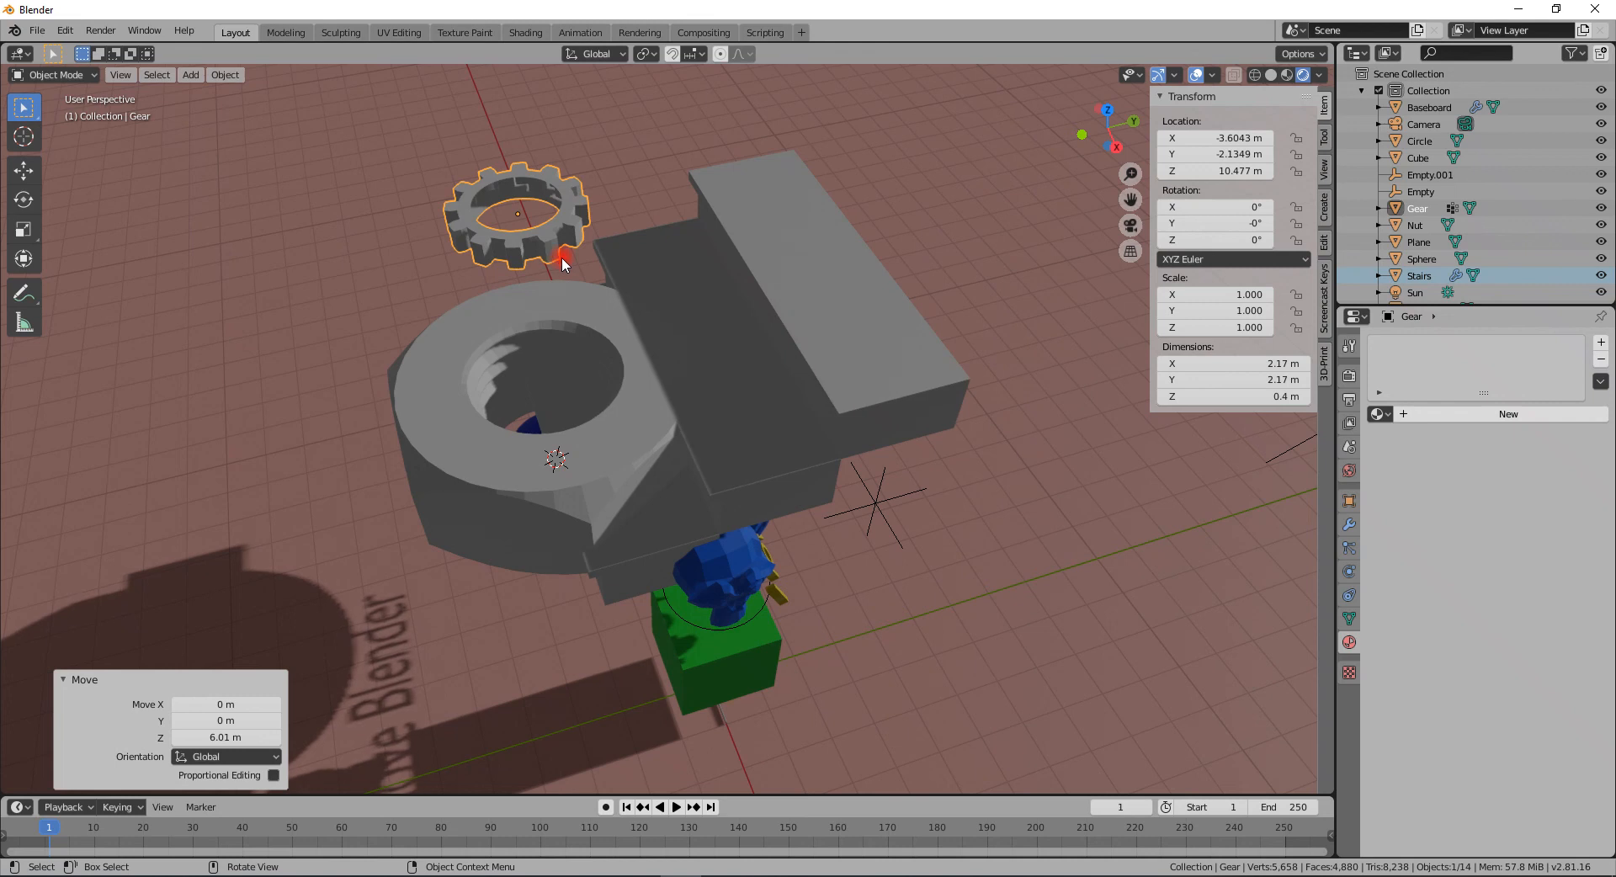
scroll(562, 257, down, 5)
middle_drag(562, 257, 434, 237)
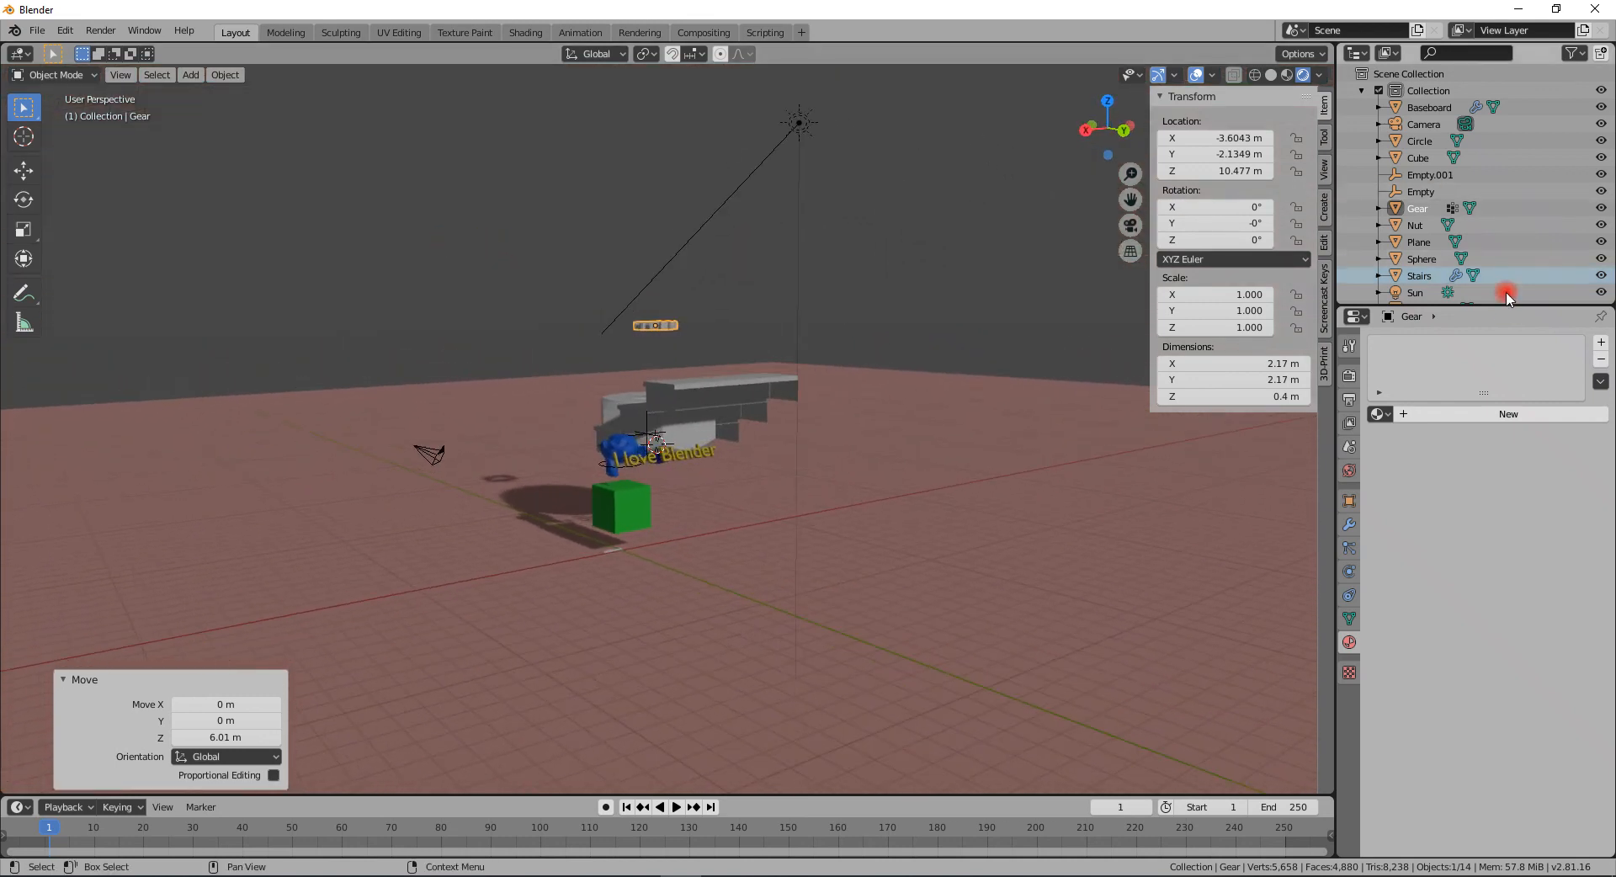
- Rename Empty.001 to left empty
drag(1507, 302, 1506, 389)
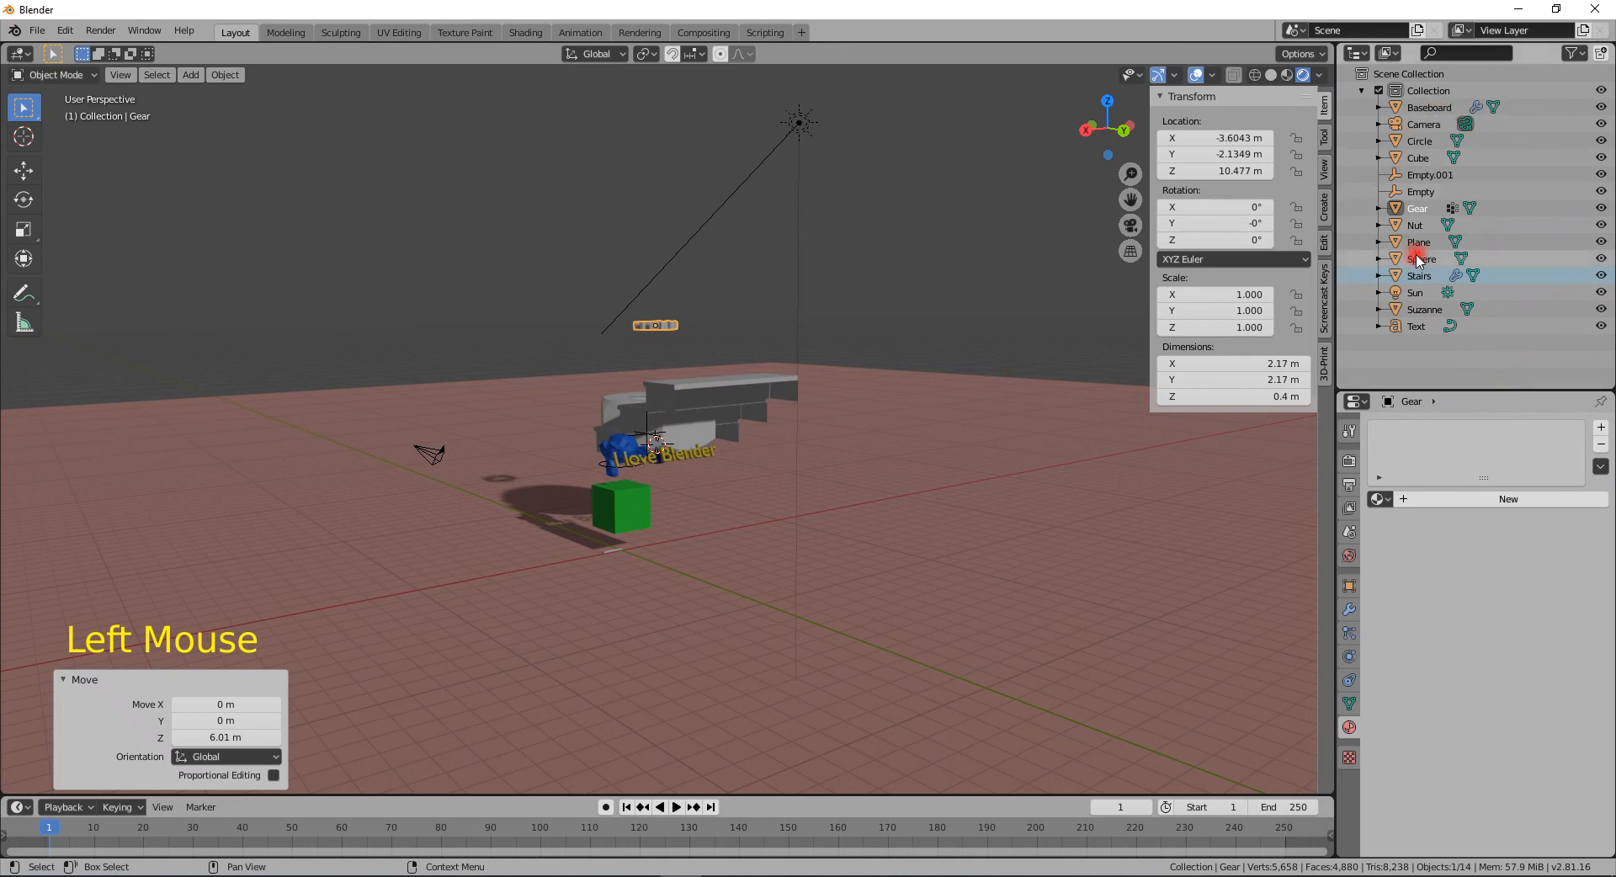
drag(1414, 192, 1414, 178)
click(1419, 185)
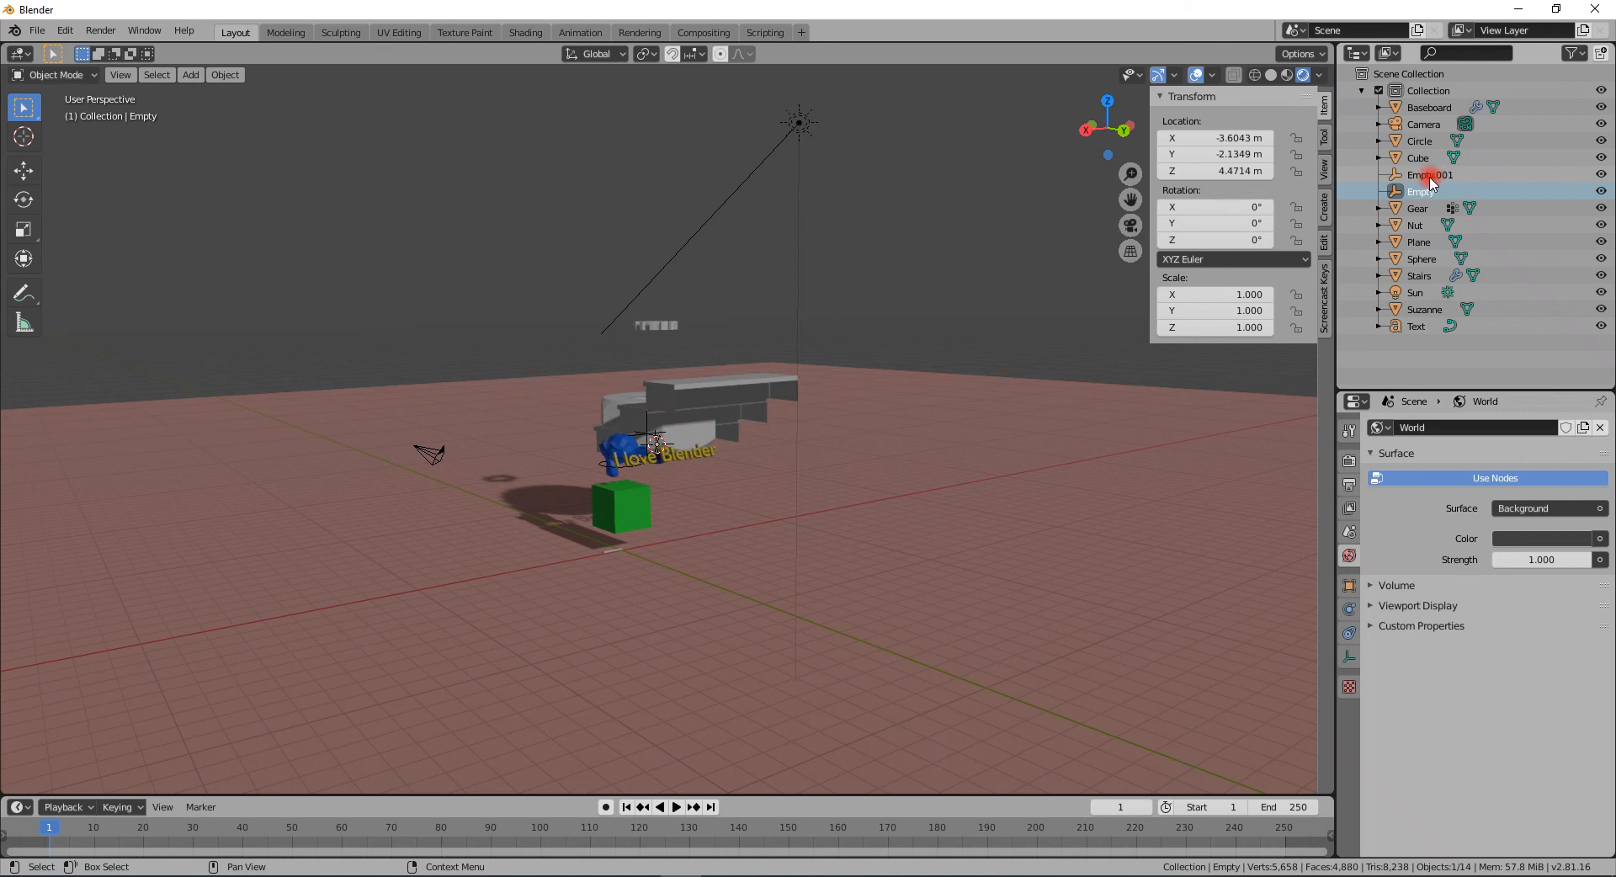
click(1429, 174)
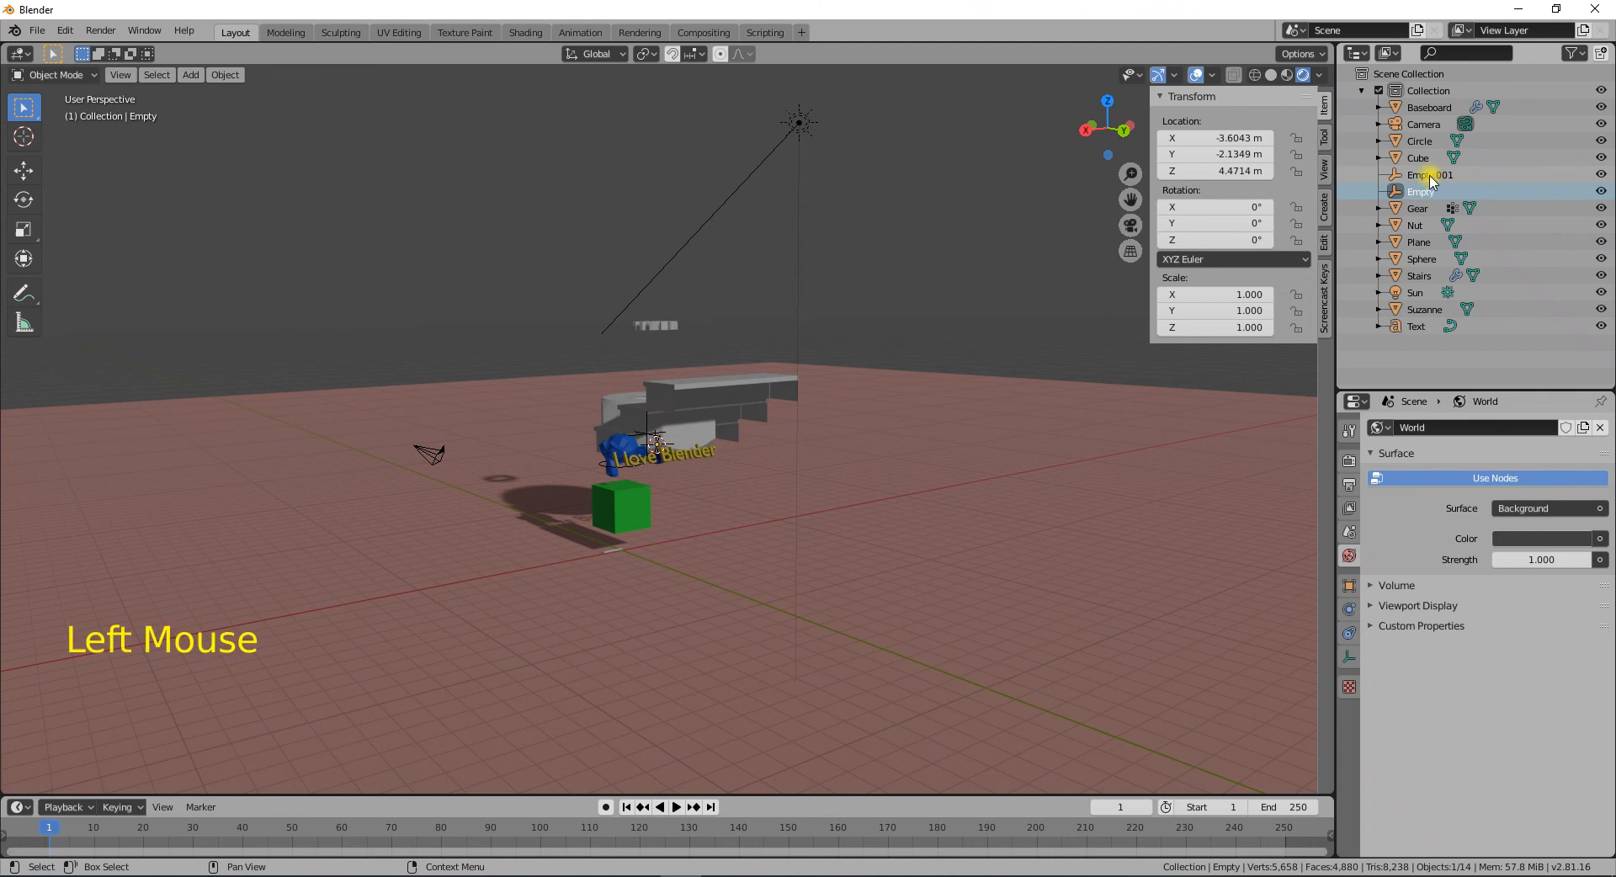
click(1470, 208)
click(1417, 179)
double_click(1417, 179)
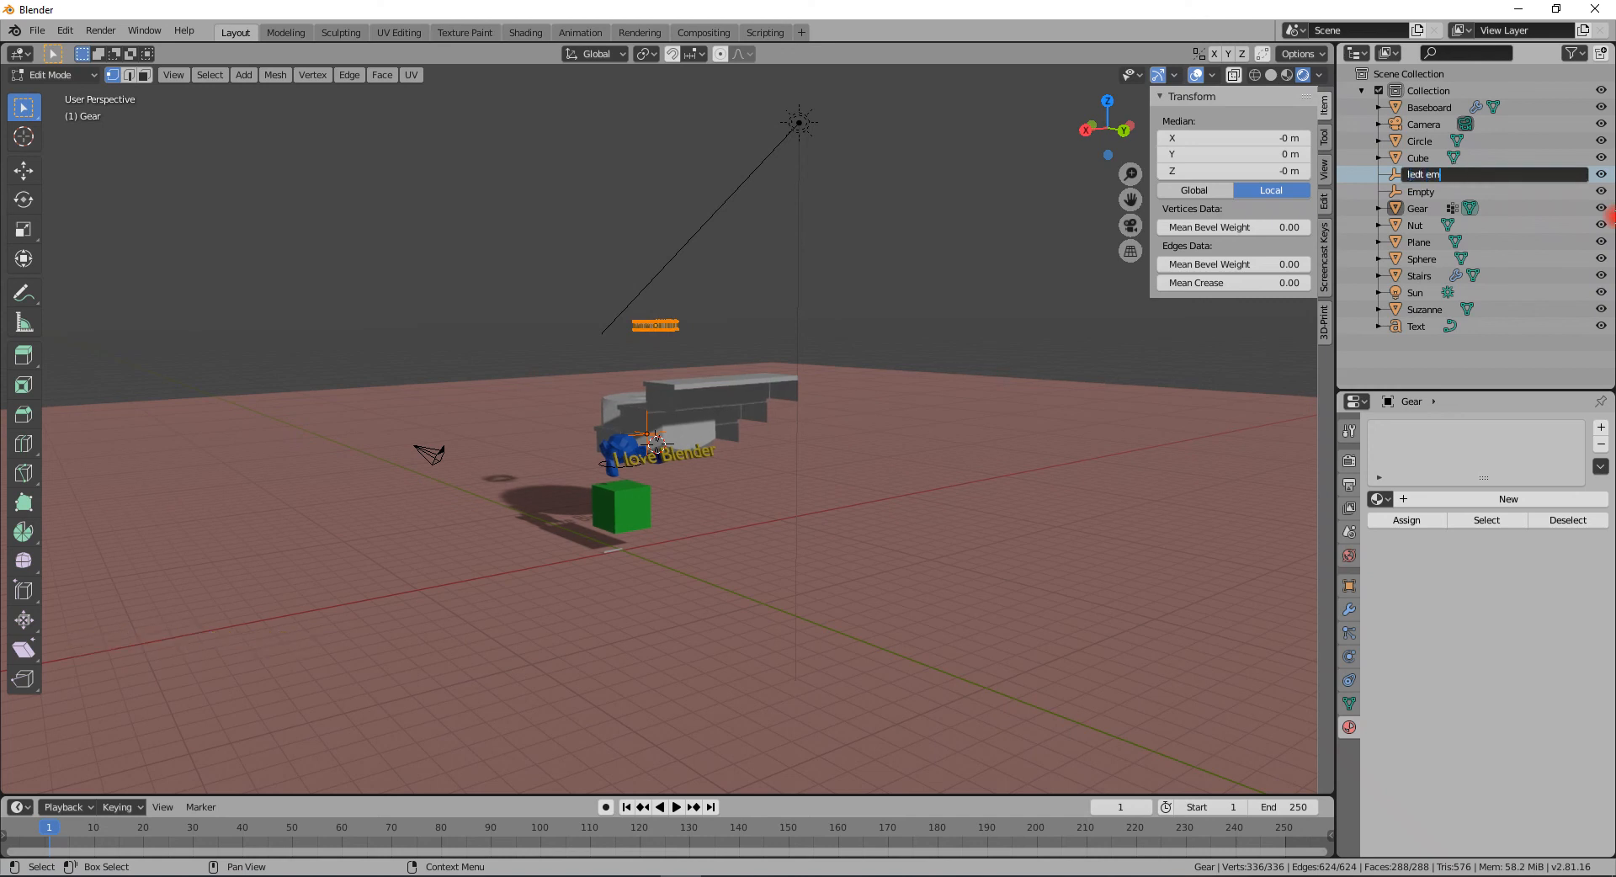
key(Return)
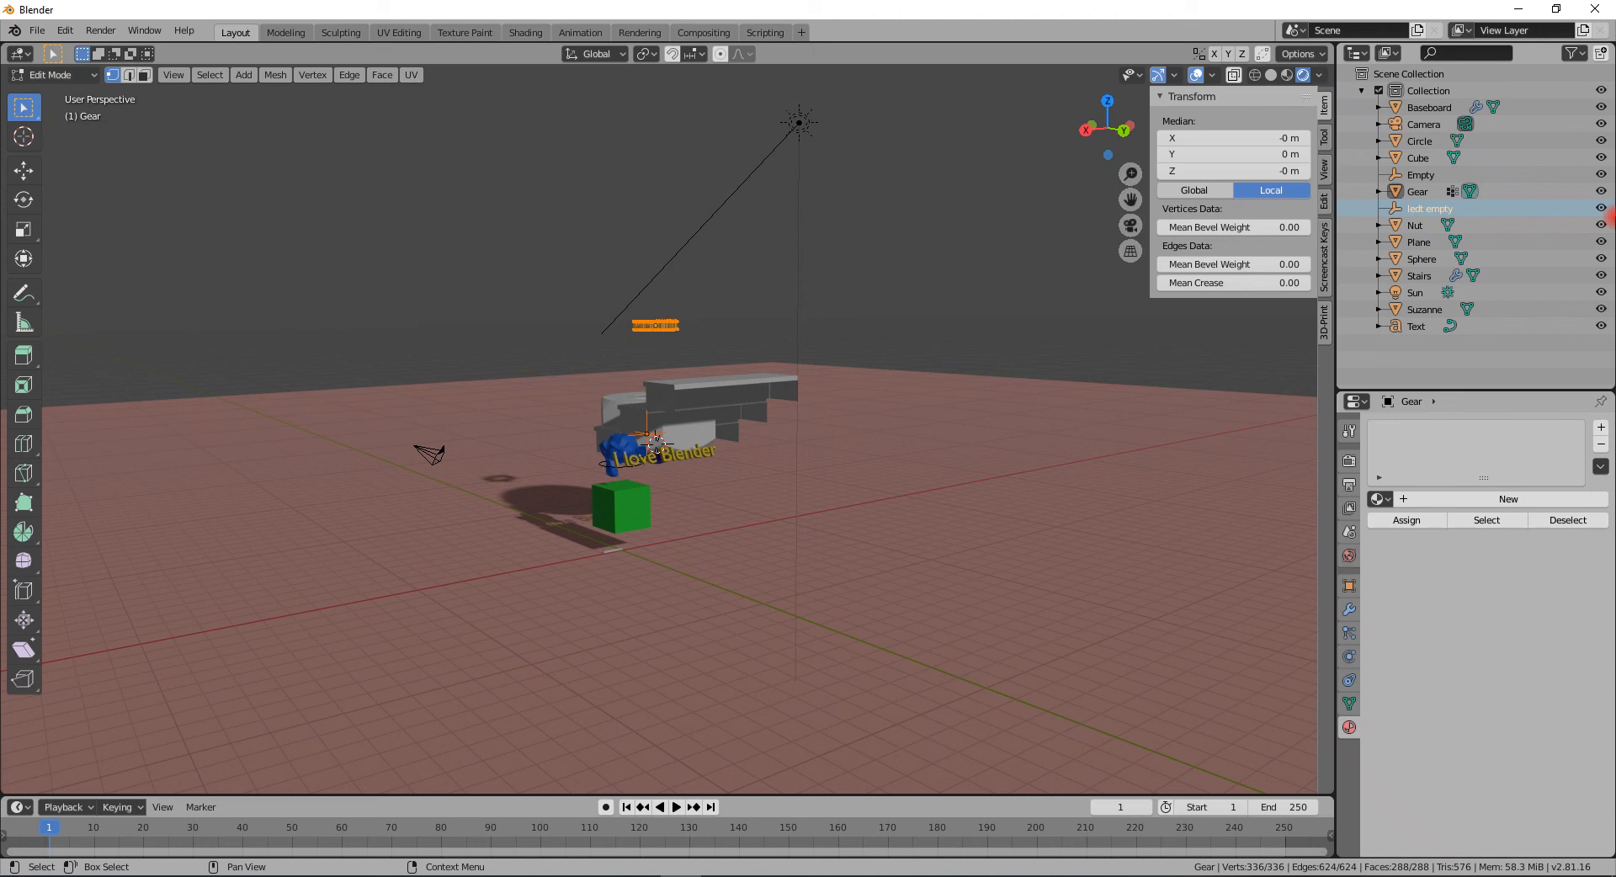
click(1420, 208)
click(1420, 208)
double_click(1420, 208)
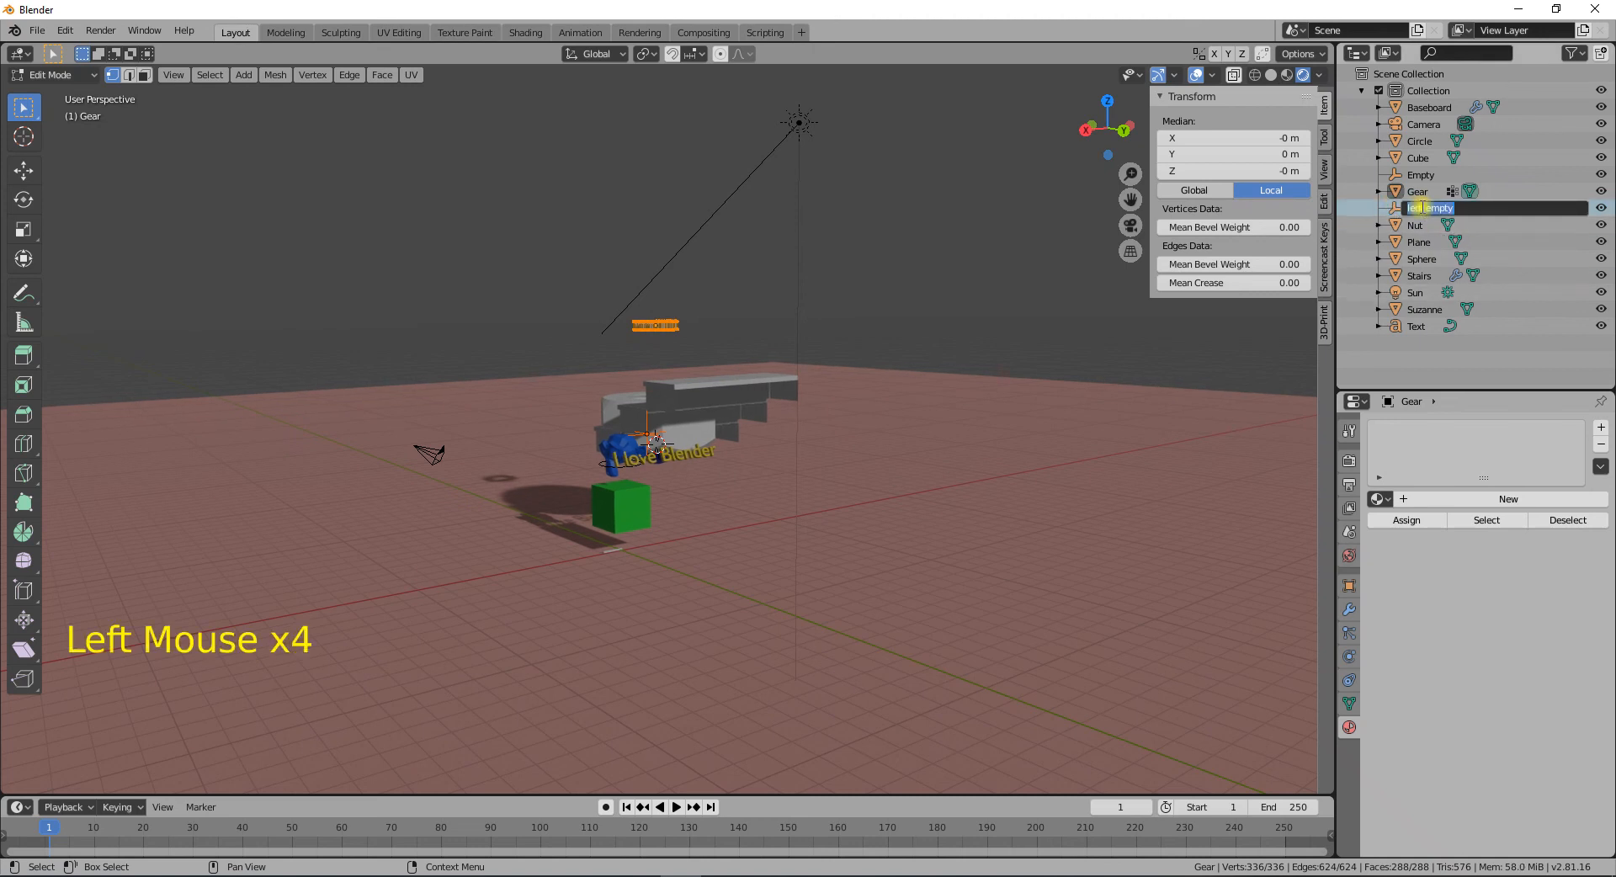
text(left empt)
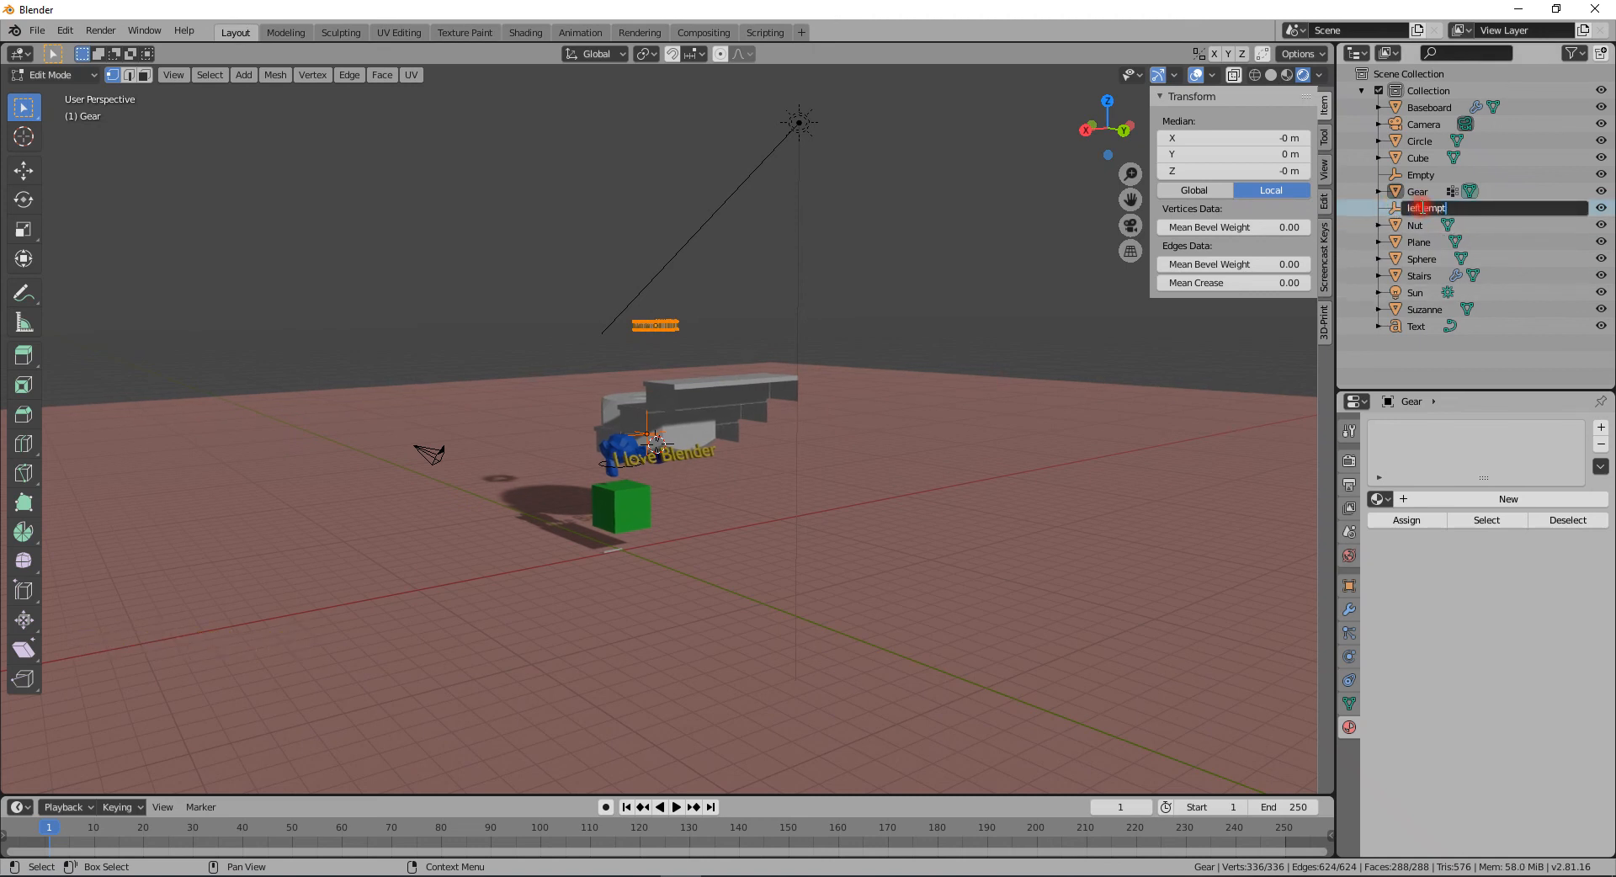
key(Return)
- Rename the Empty to right empty
triple_click(1420, 176)
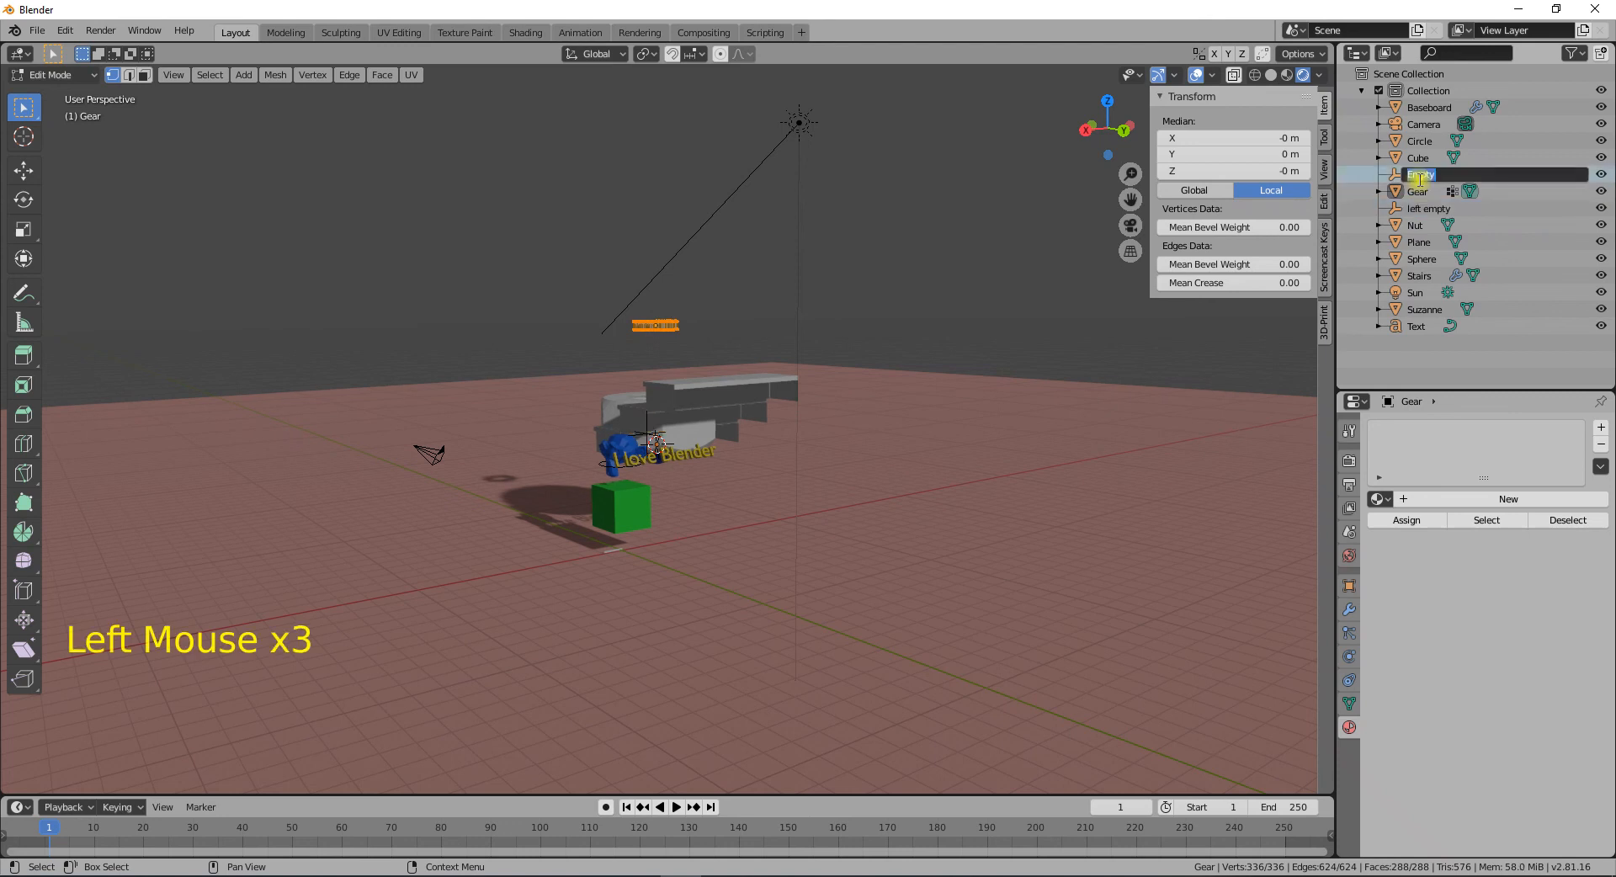
text(right e)
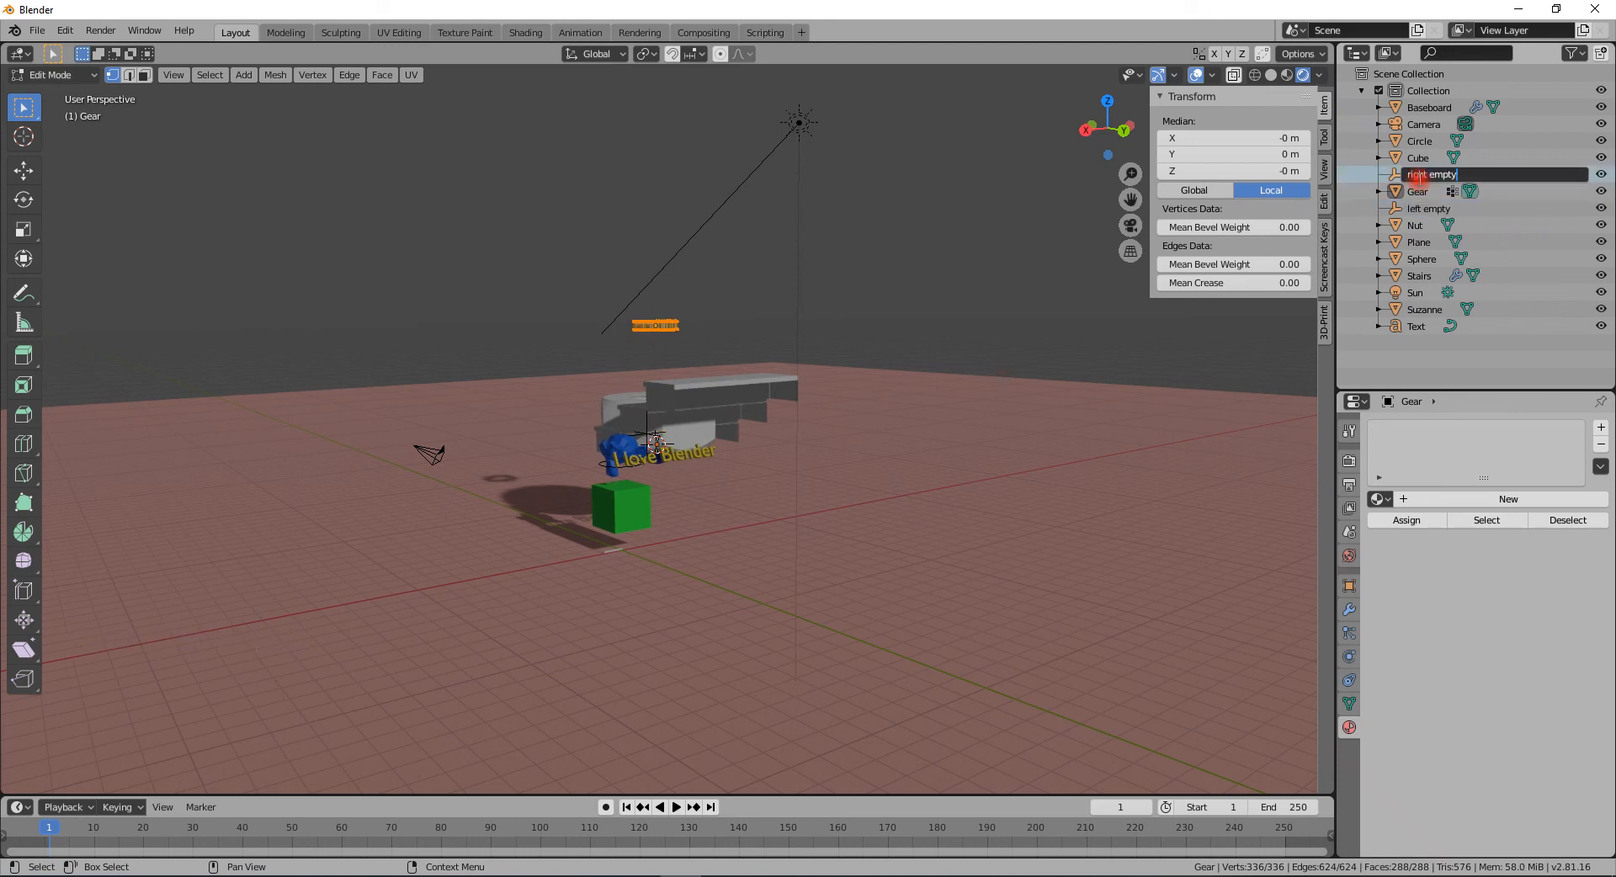
key(Return)
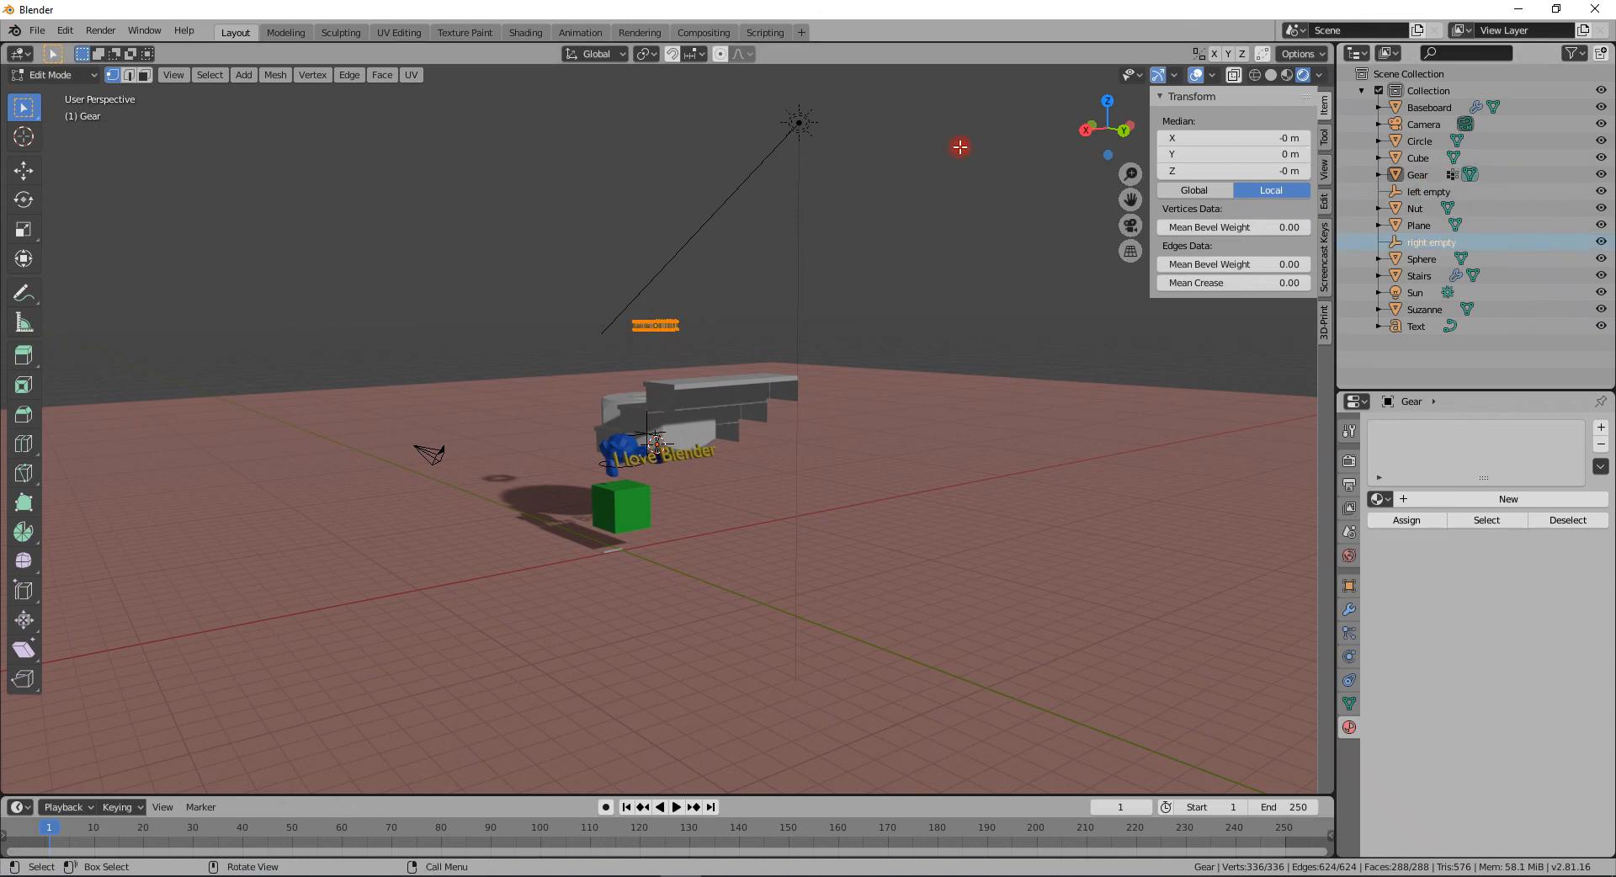
- Switch the gear back to Object Mode
middle_drag(647, 433, 758, 508)
scroll(757, 507, up, 3)
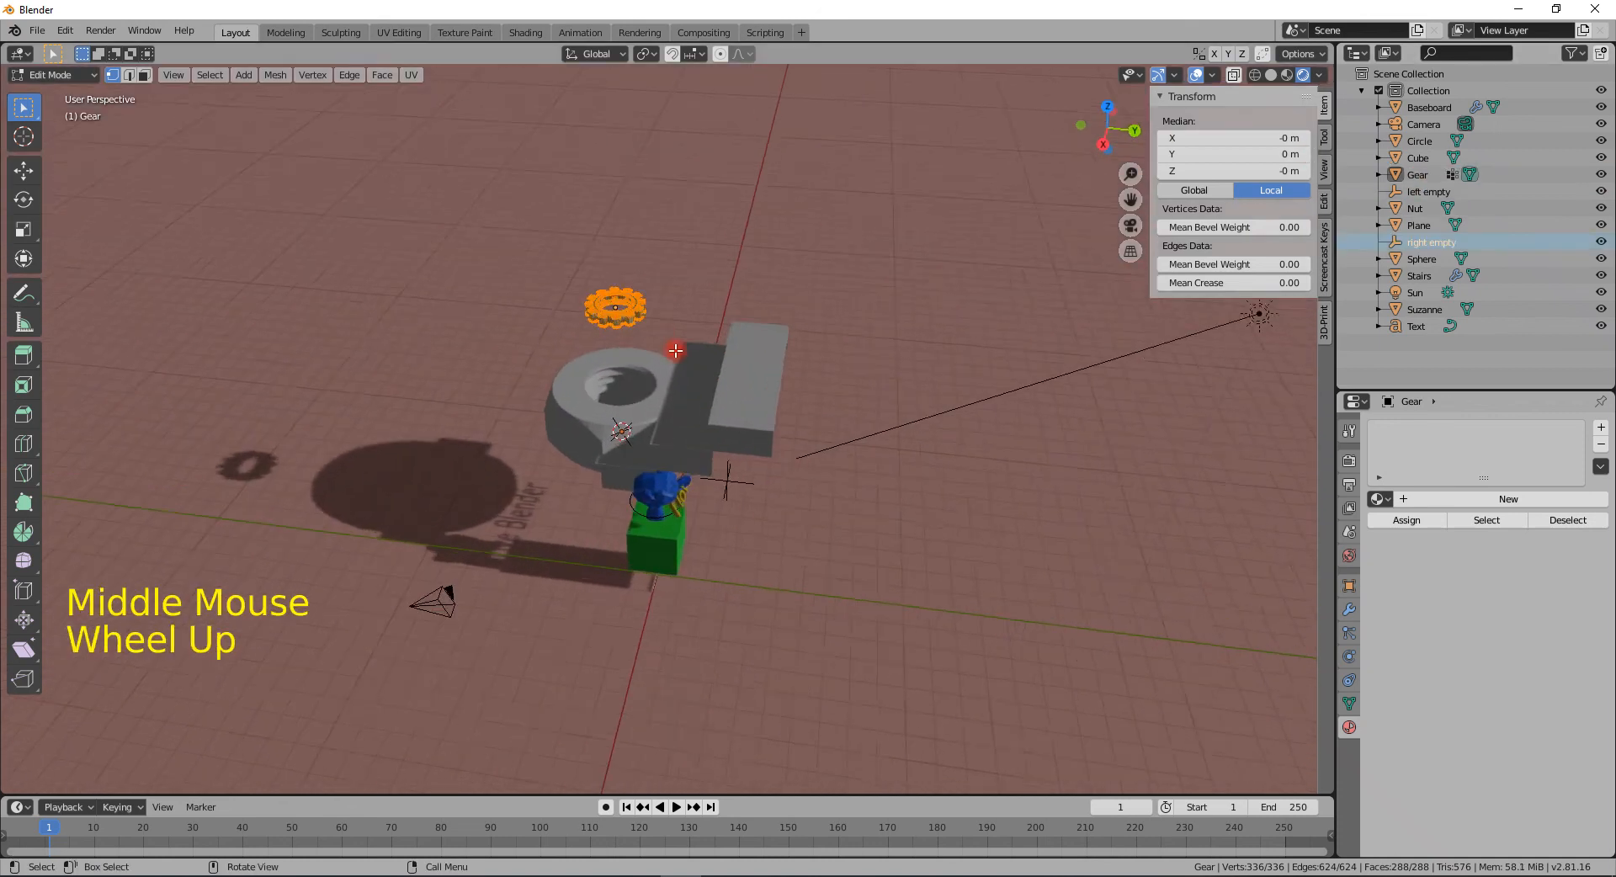
key(Tab)
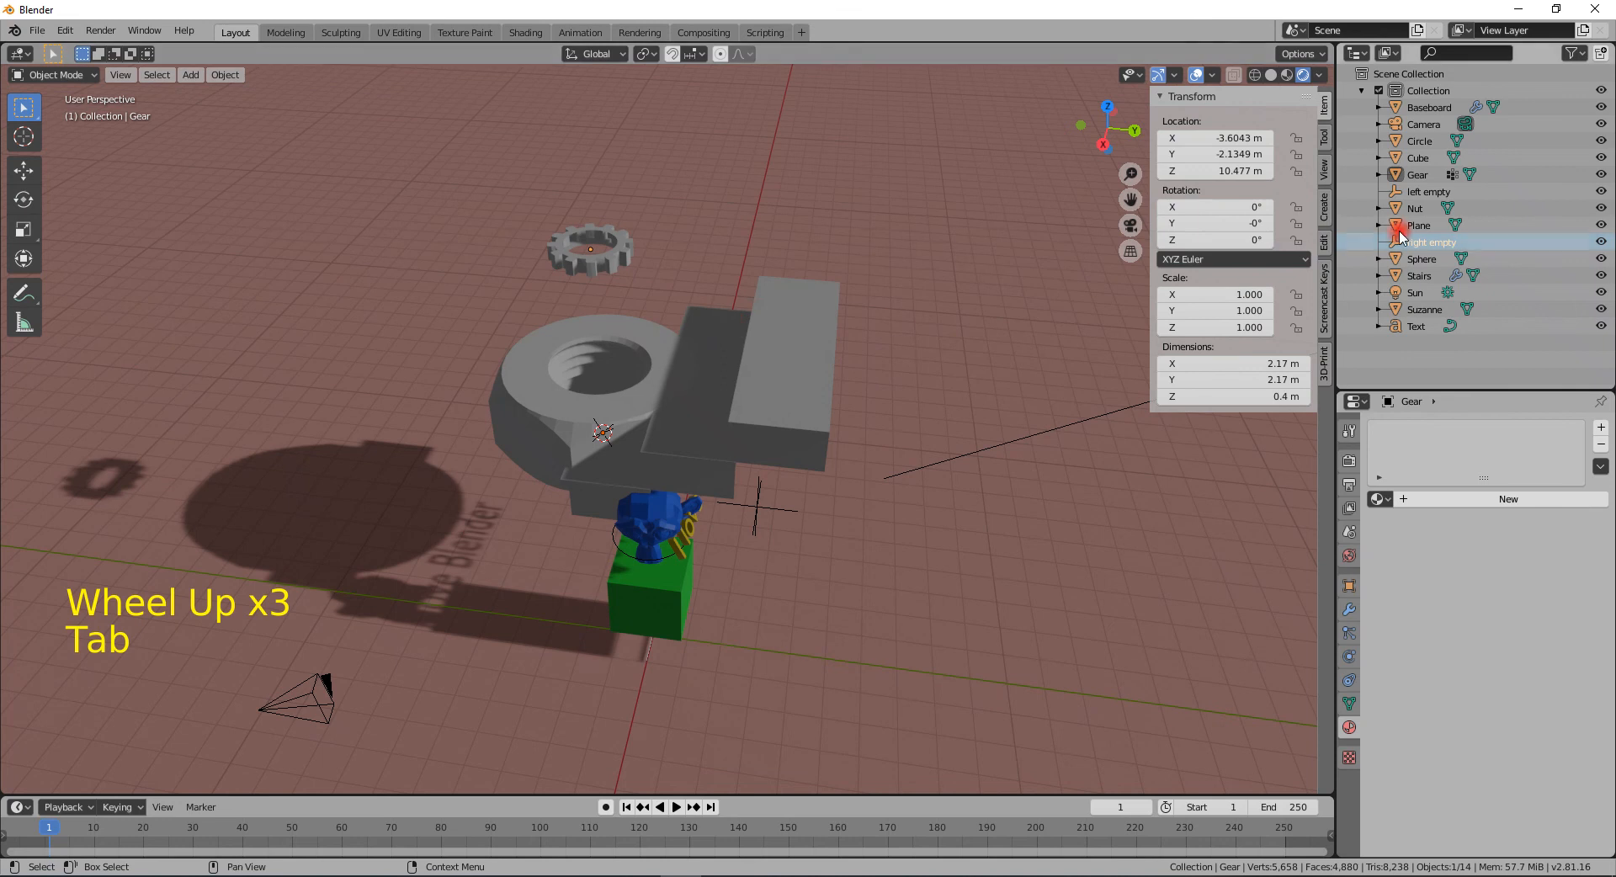